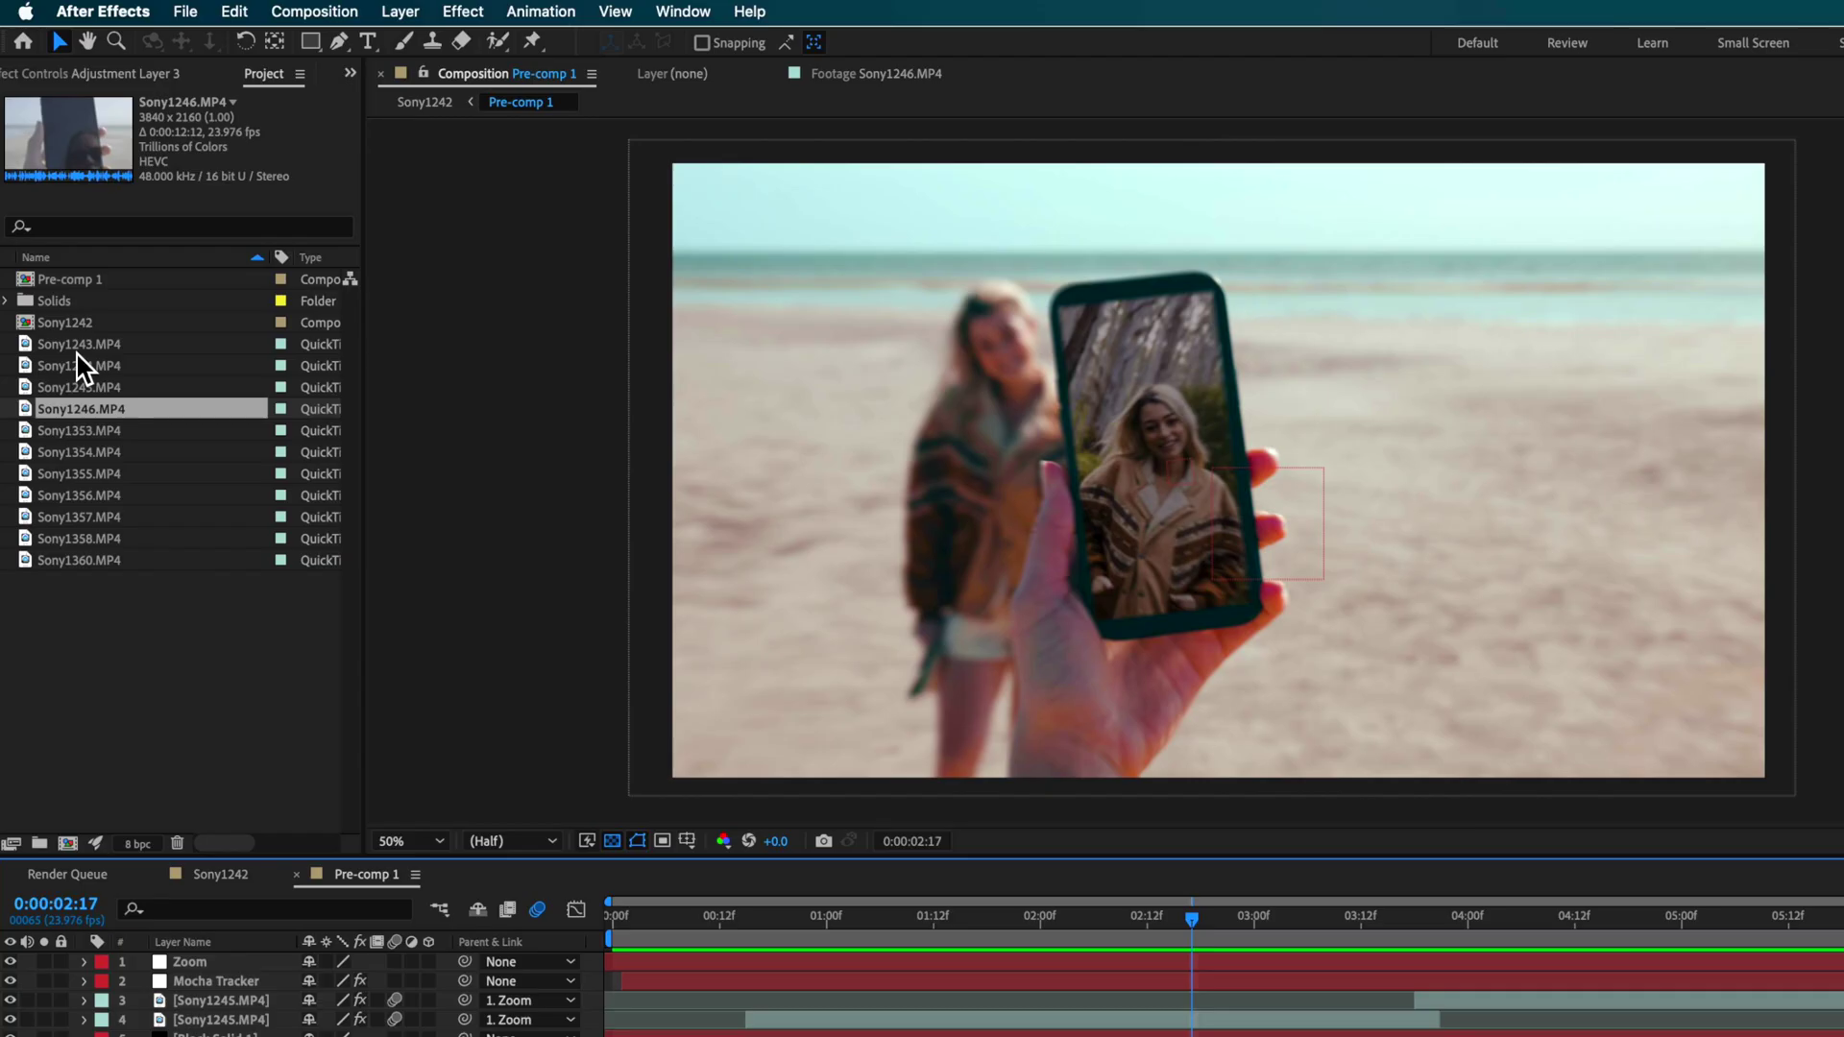
# - Preview the Sony1243, Sony1245 and Sony1246 clips, ending on the forest clip Sony1356.MP4
pyautogui.doubleClick(76, 348)
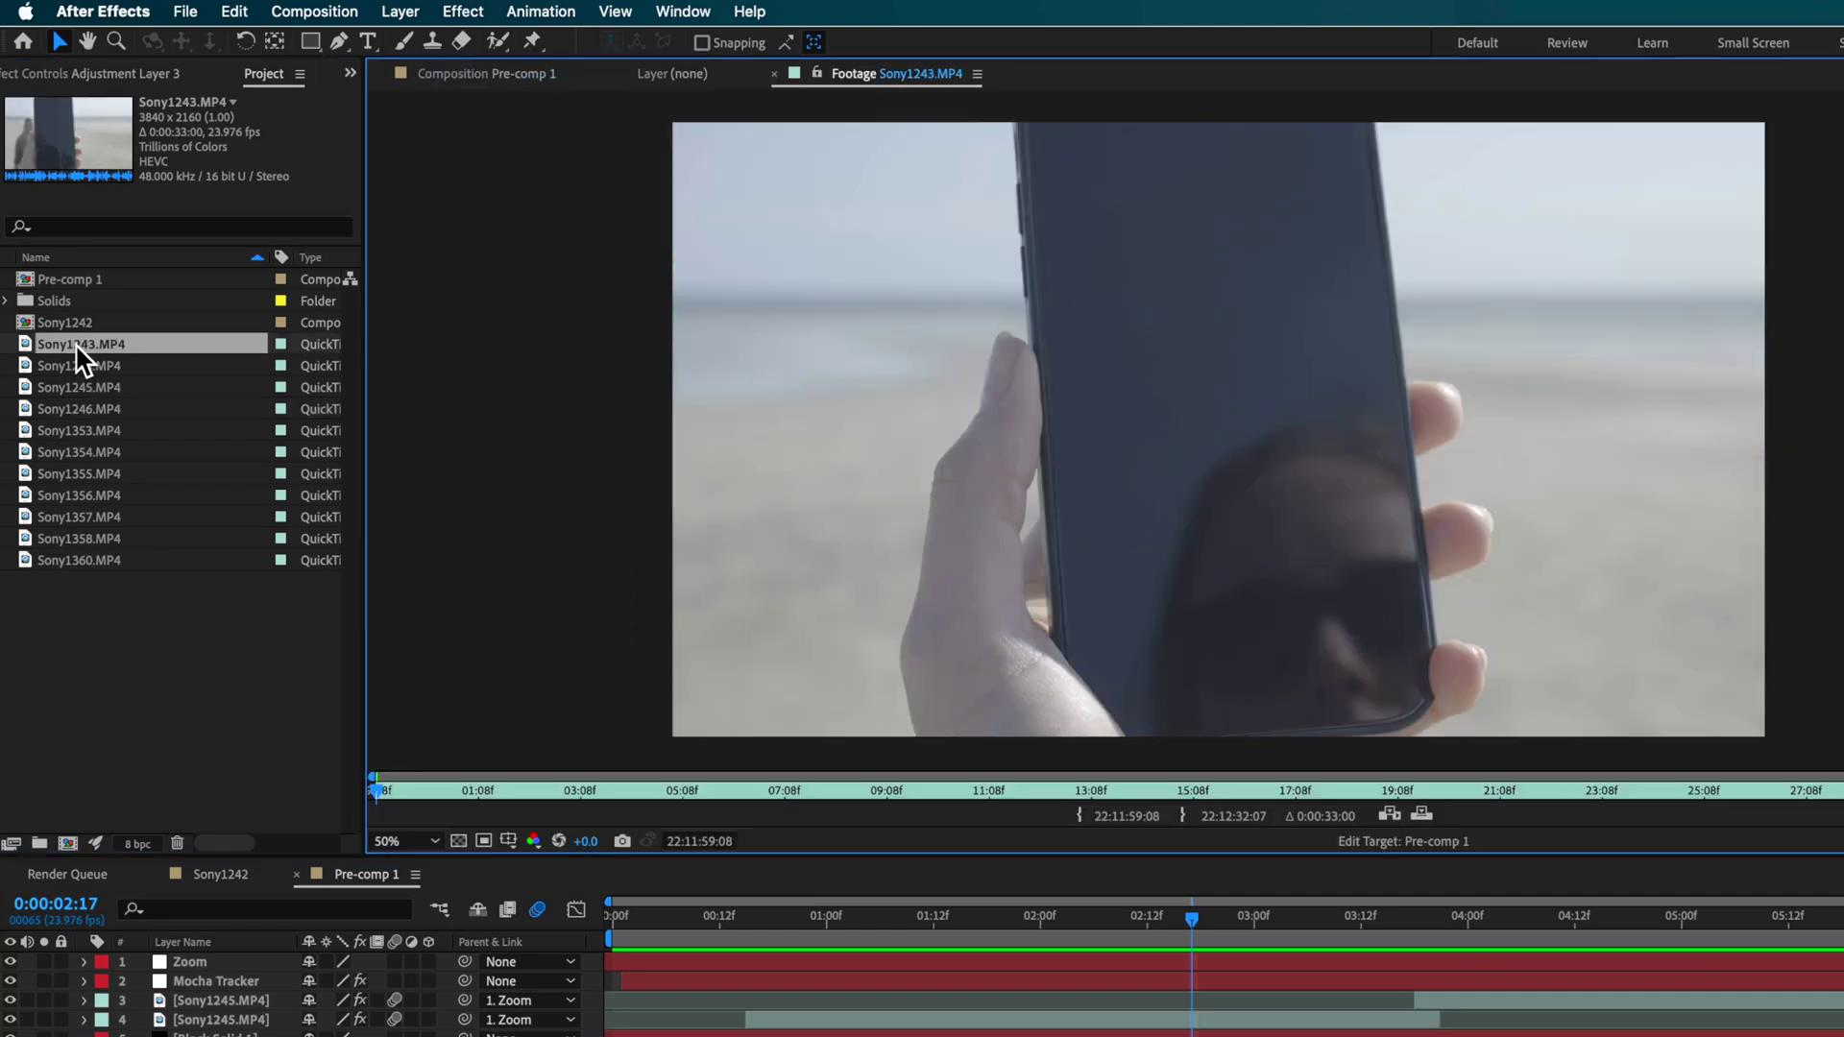
pyautogui.moveTo(475, 803); pyautogui.dragTo(955, 811)
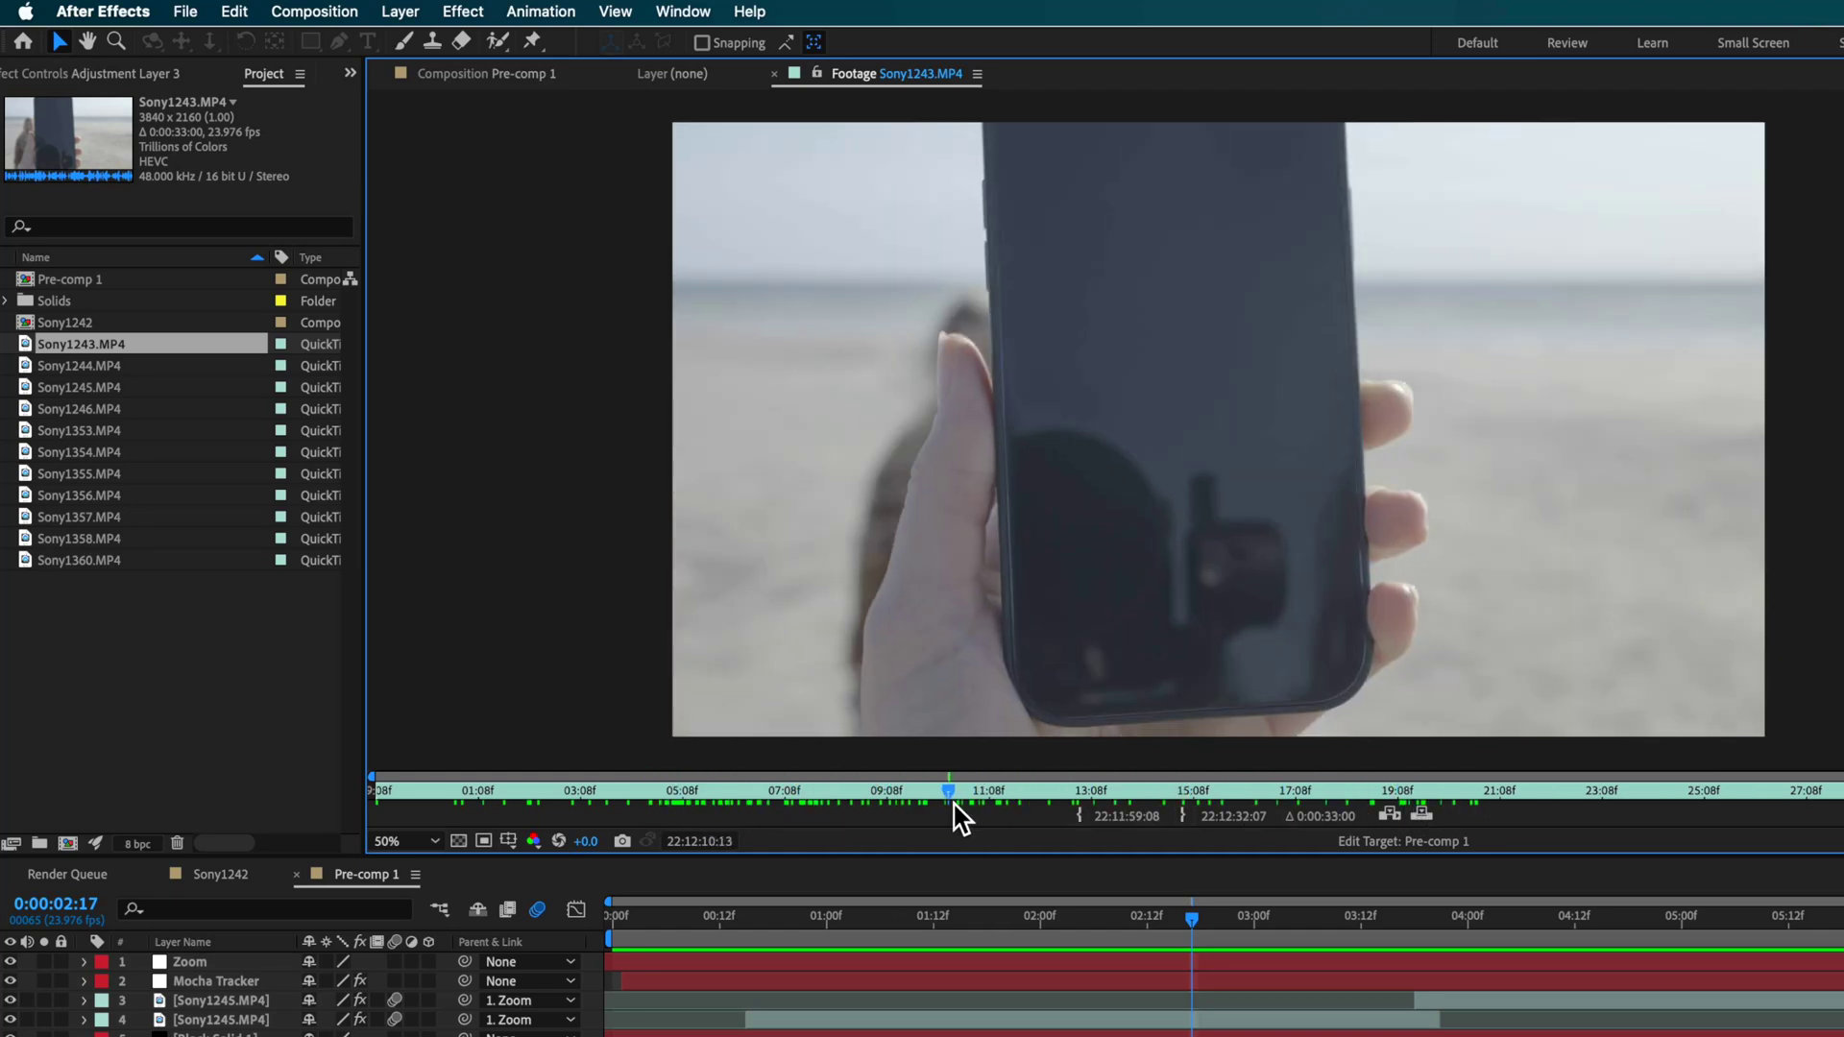
pyautogui.doubleClick(111, 384)
pyautogui.moveTo(490, 814); pyautogui.dragTo(1334, 797)
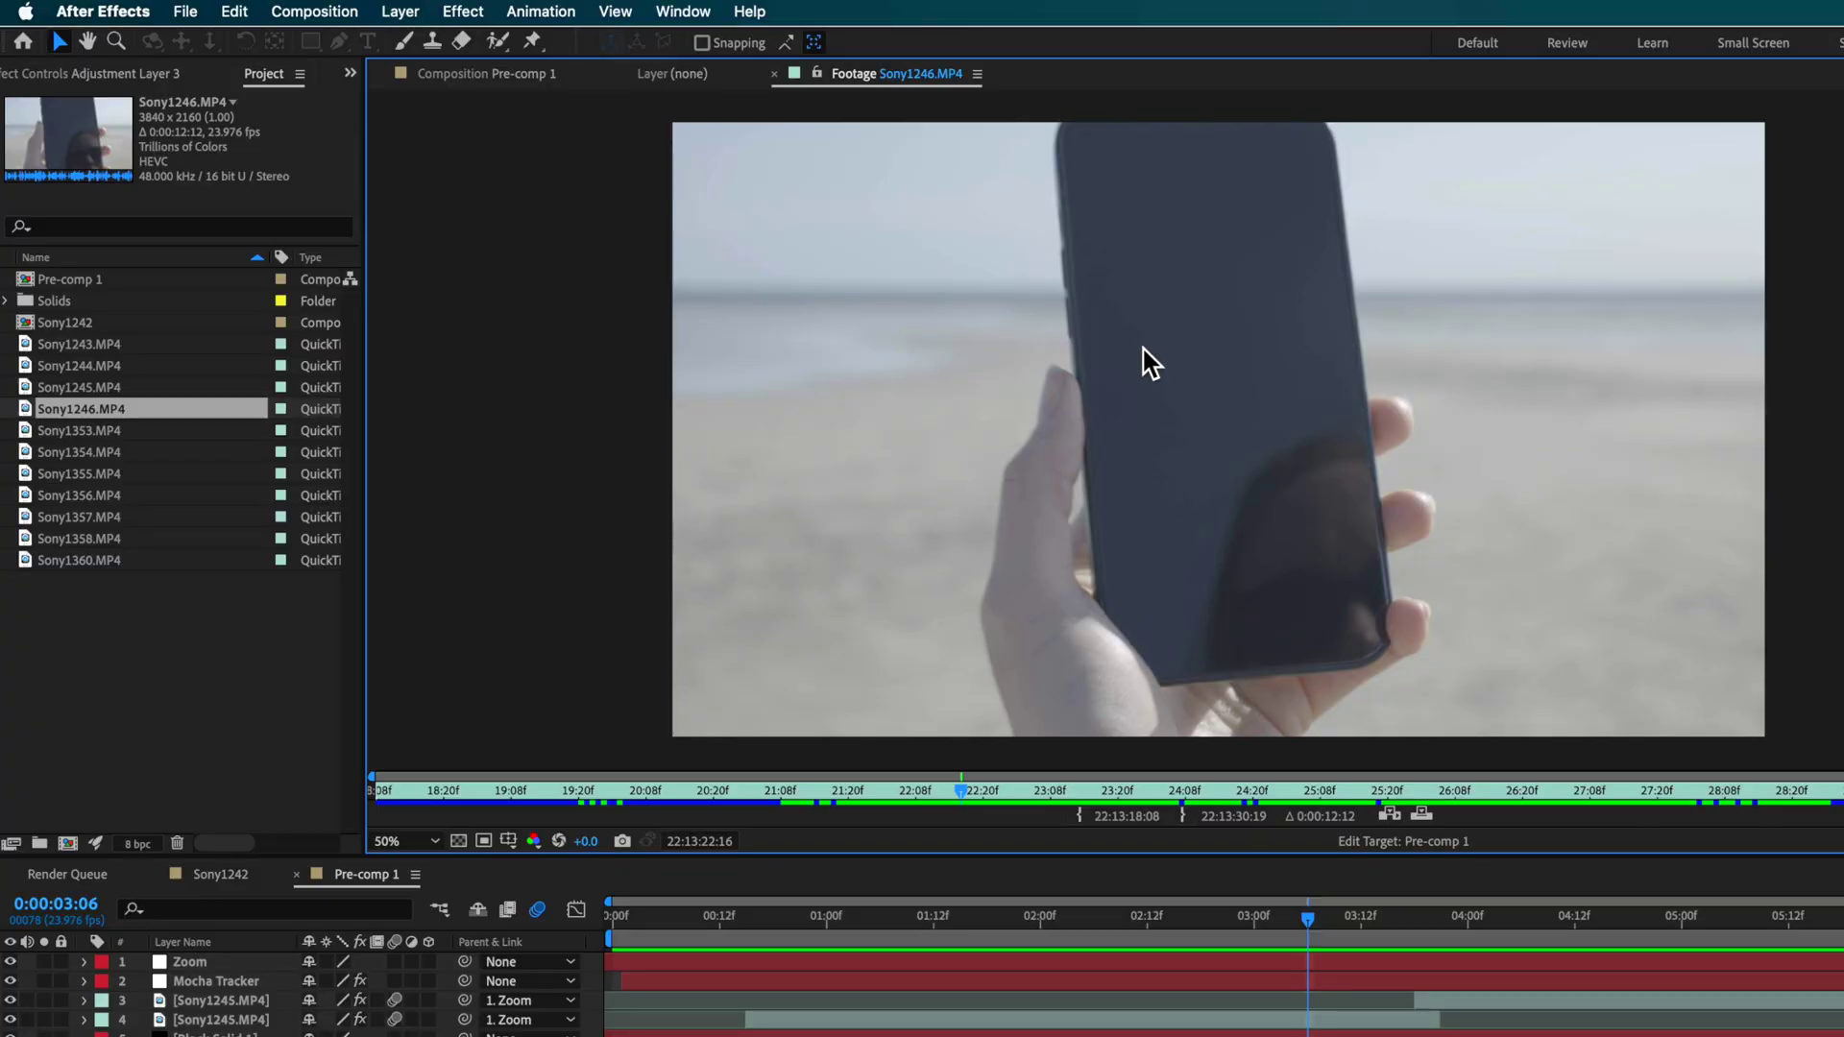
pyautogui.moveTo(962, 797); pyautogui.dragTo(832, 797)
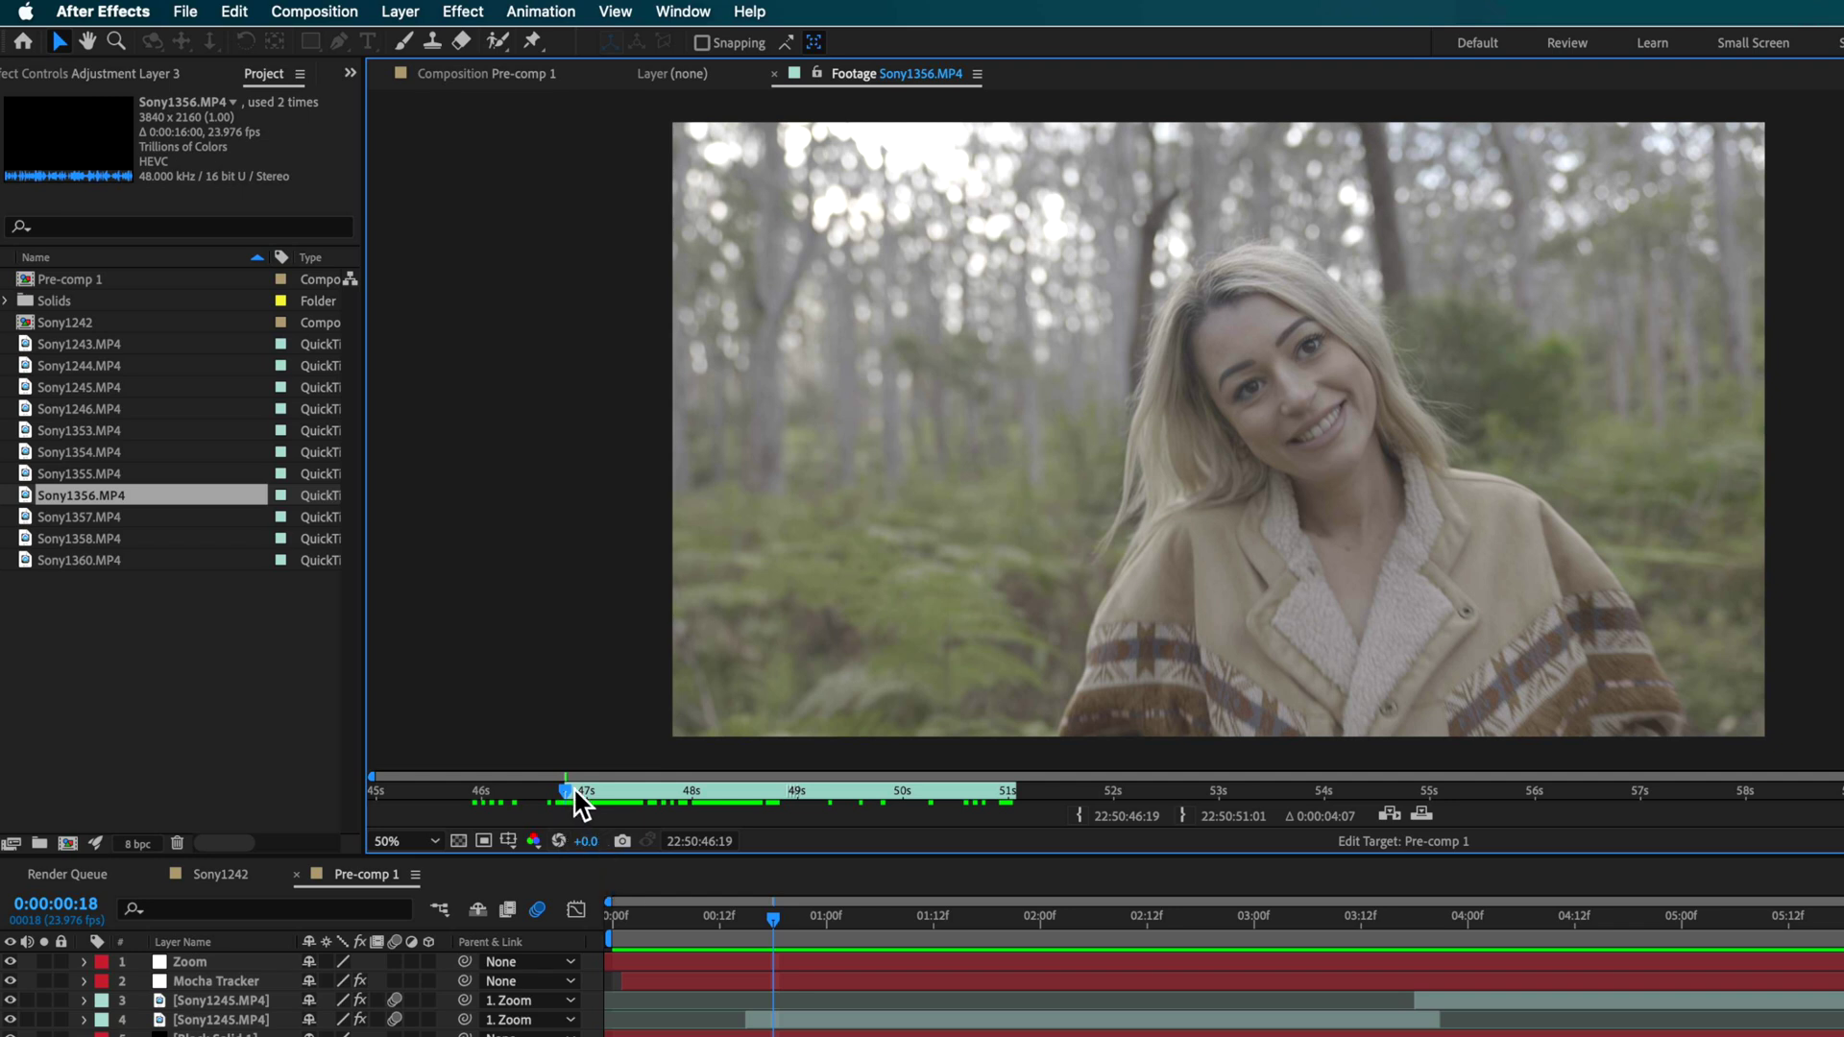
# - Scrub the Sony1356 forest clip and the Pre-comp 1 zoom before opening Sony1245.MP4
pyautogui.moveTo(574, 790); pyautogui.dragTo(611, 790)
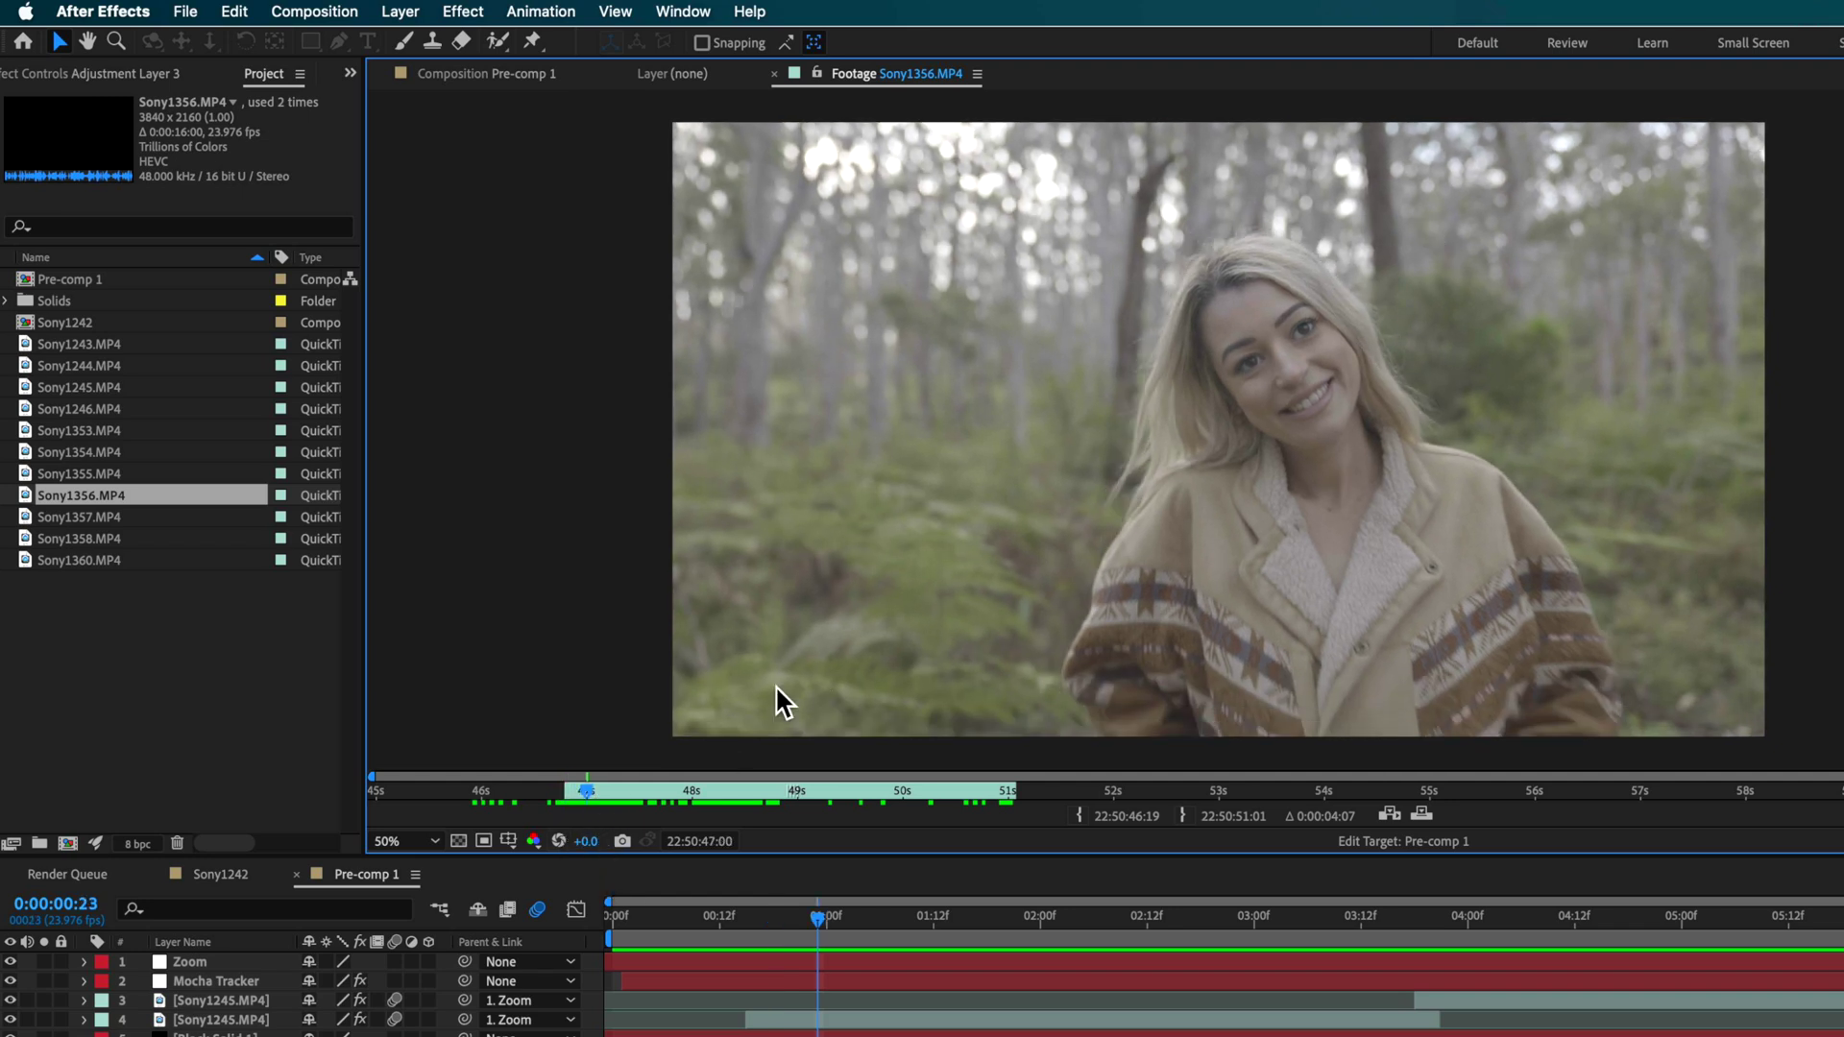
pyautogui.moveTo(596, 800)
pyautogui.mouseDown()
pyautogui.moveTo(637, 798)
pyautogui.moveTo(579, 805)
pyautogui.mouseUp()
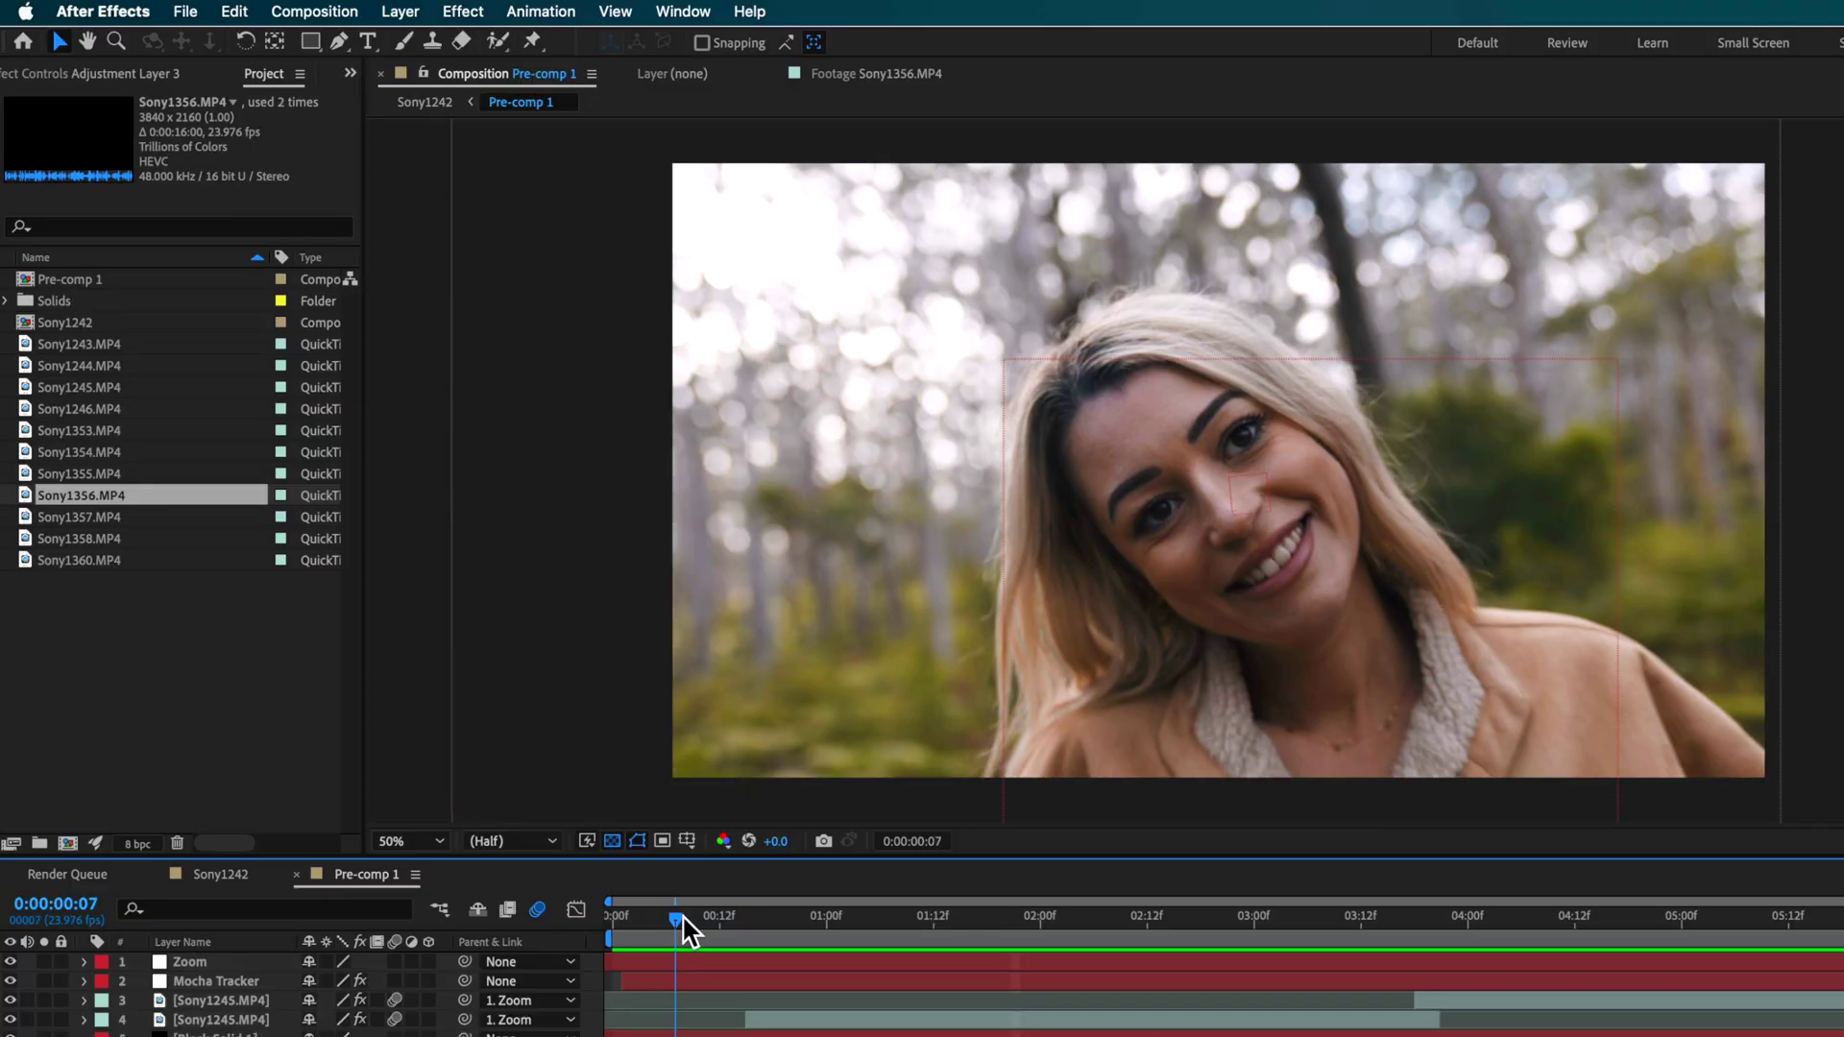
pyautogui.moveTo(741, 924); pyautogui.dragTo(1041, 988)
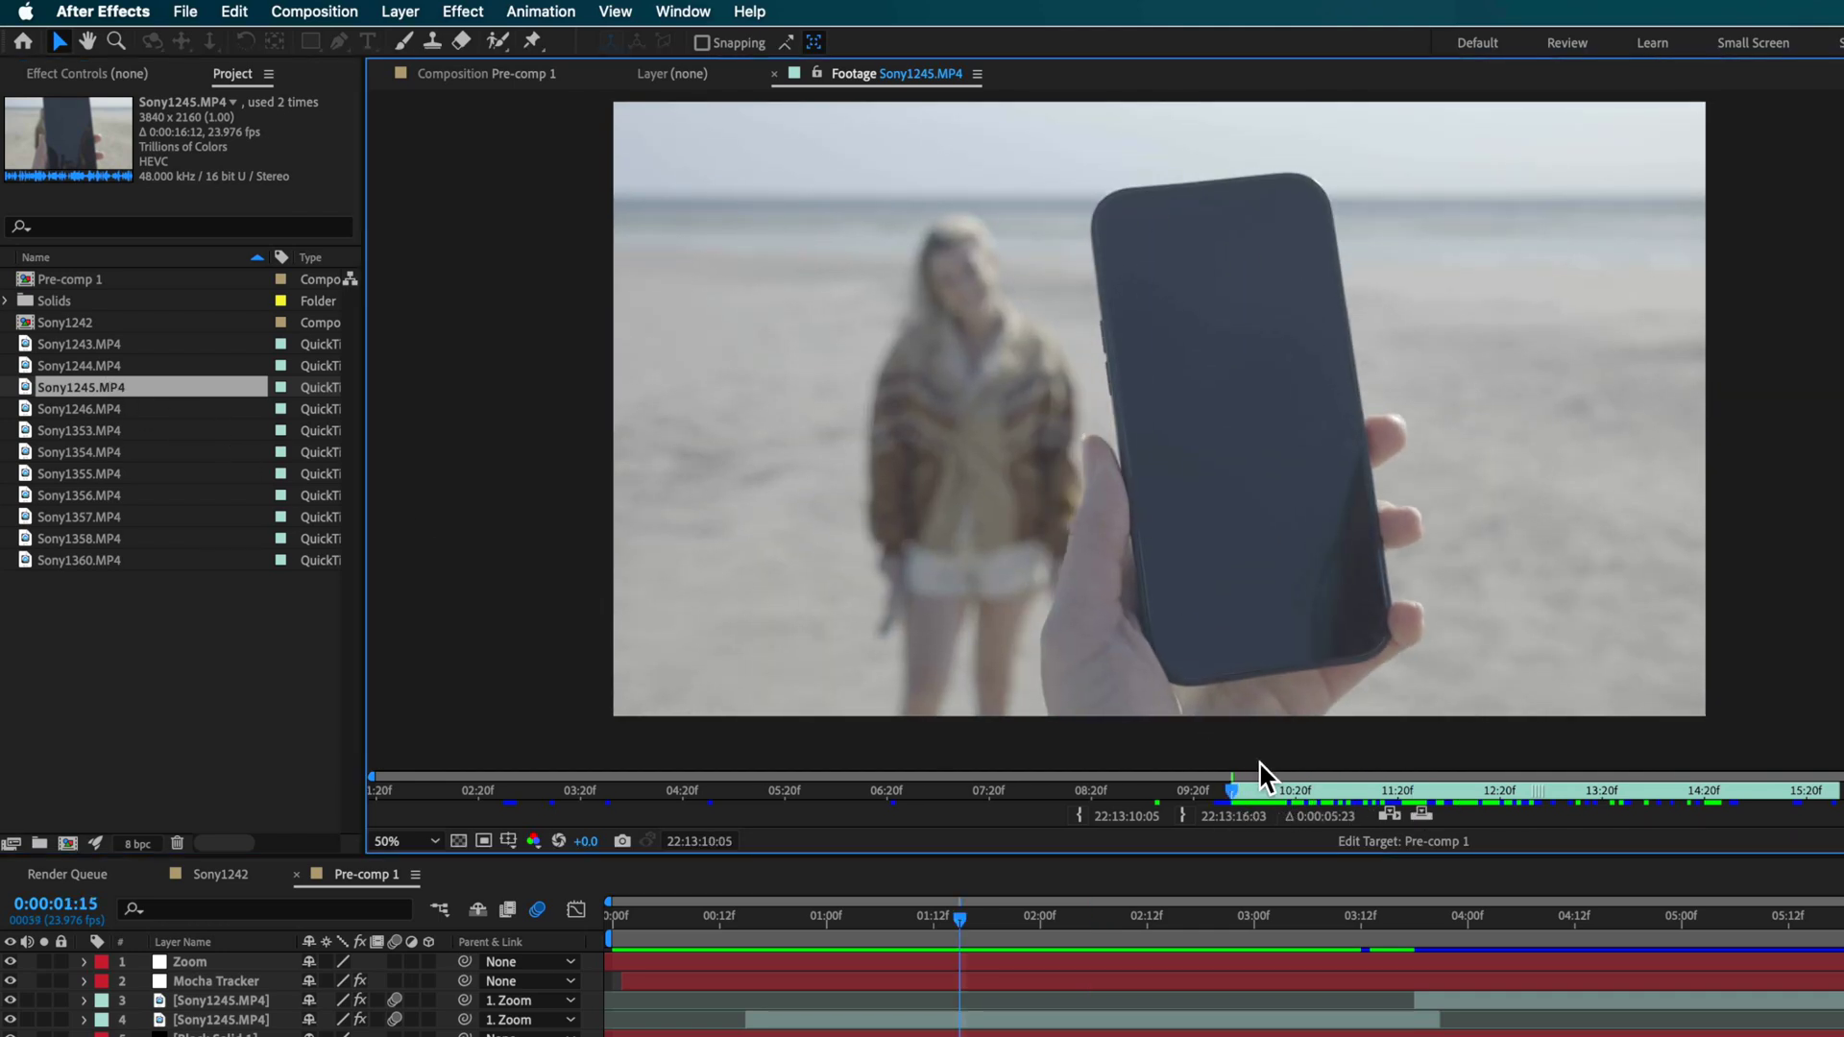
# - Play the beach clip Sony1245.MP4 and make a new composition from it
pyautogui.press('space')
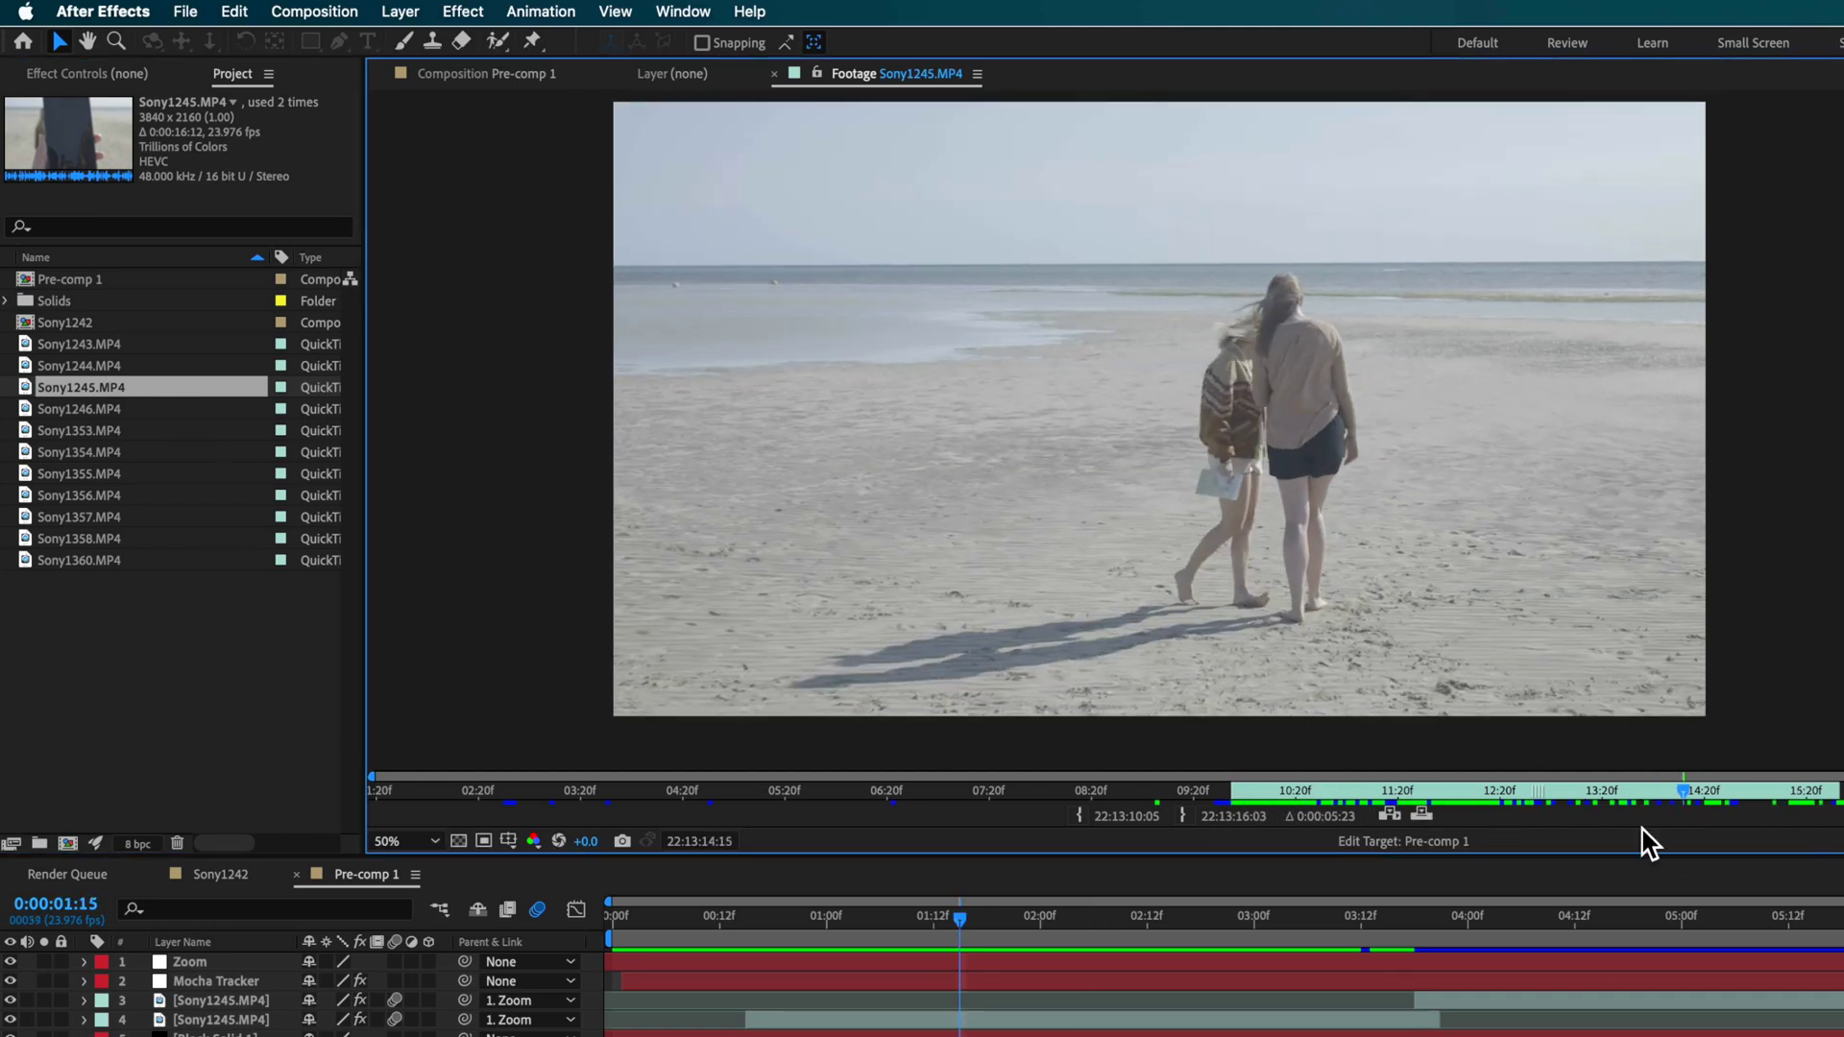
pyautogui.rightClick(86, 393)
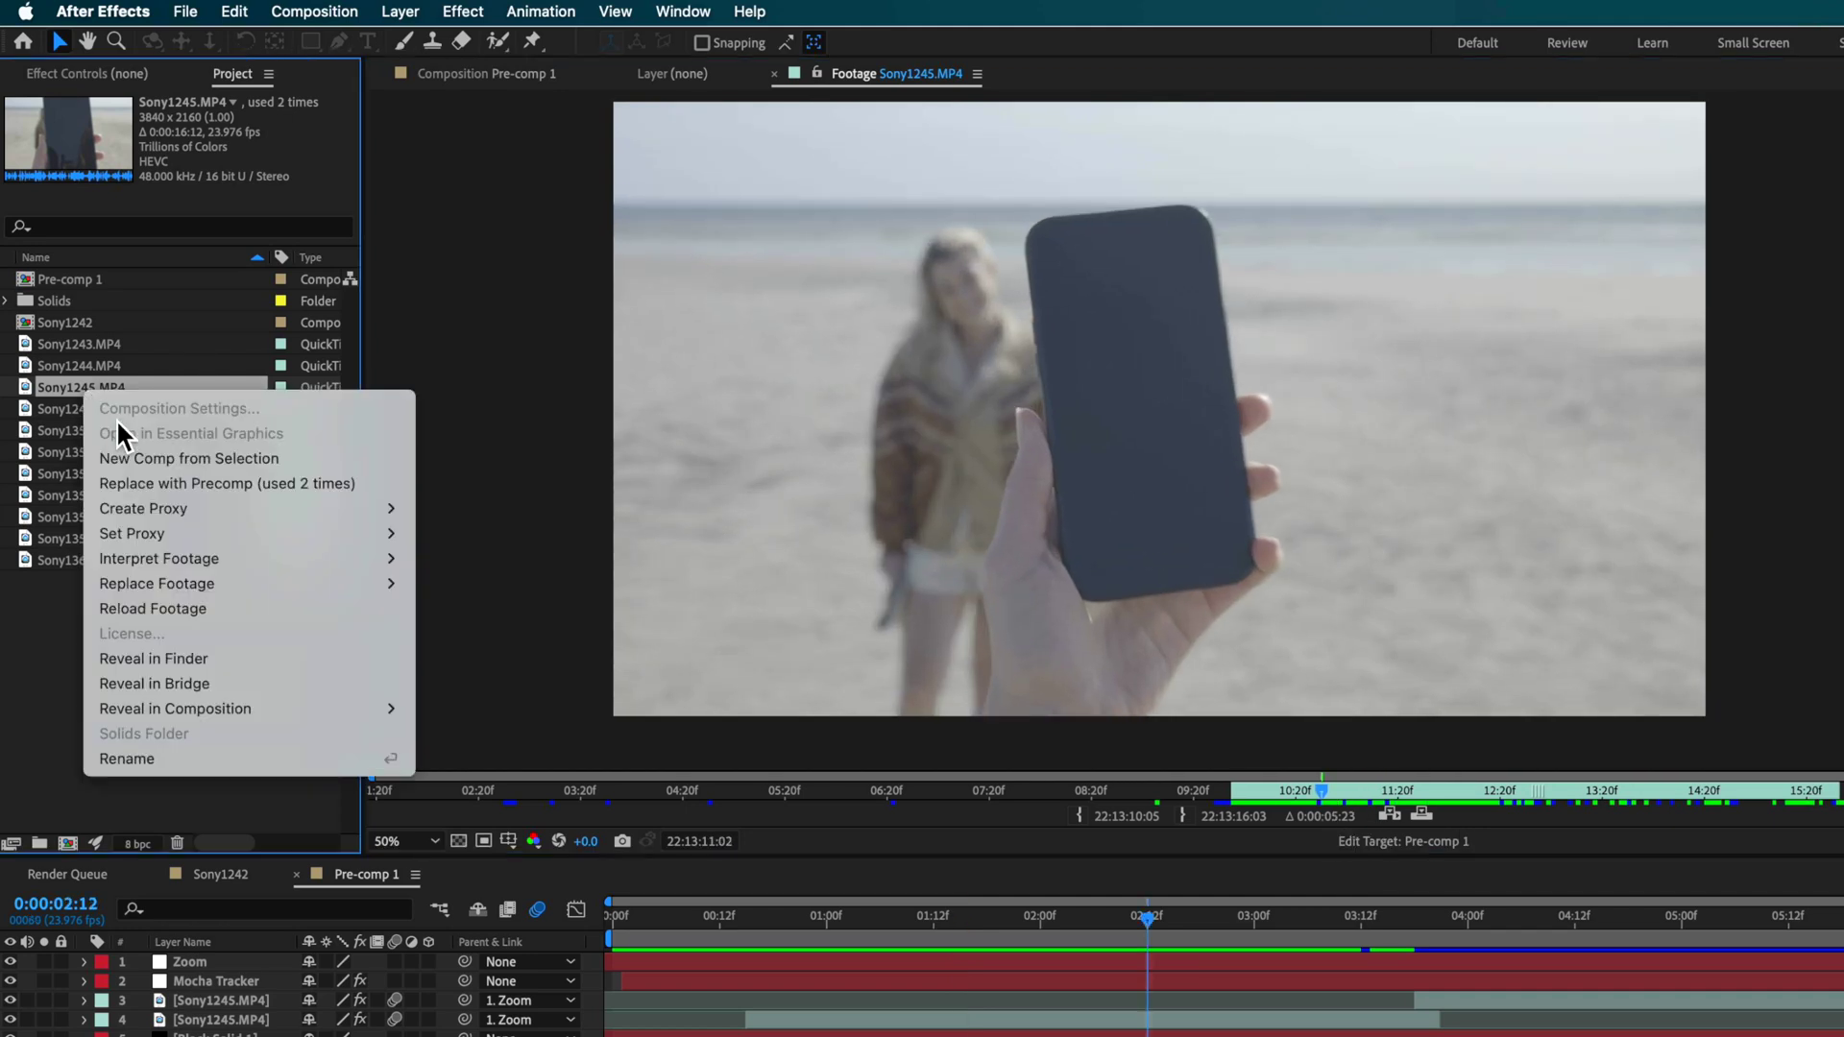
pyautogui.click(144, 459)
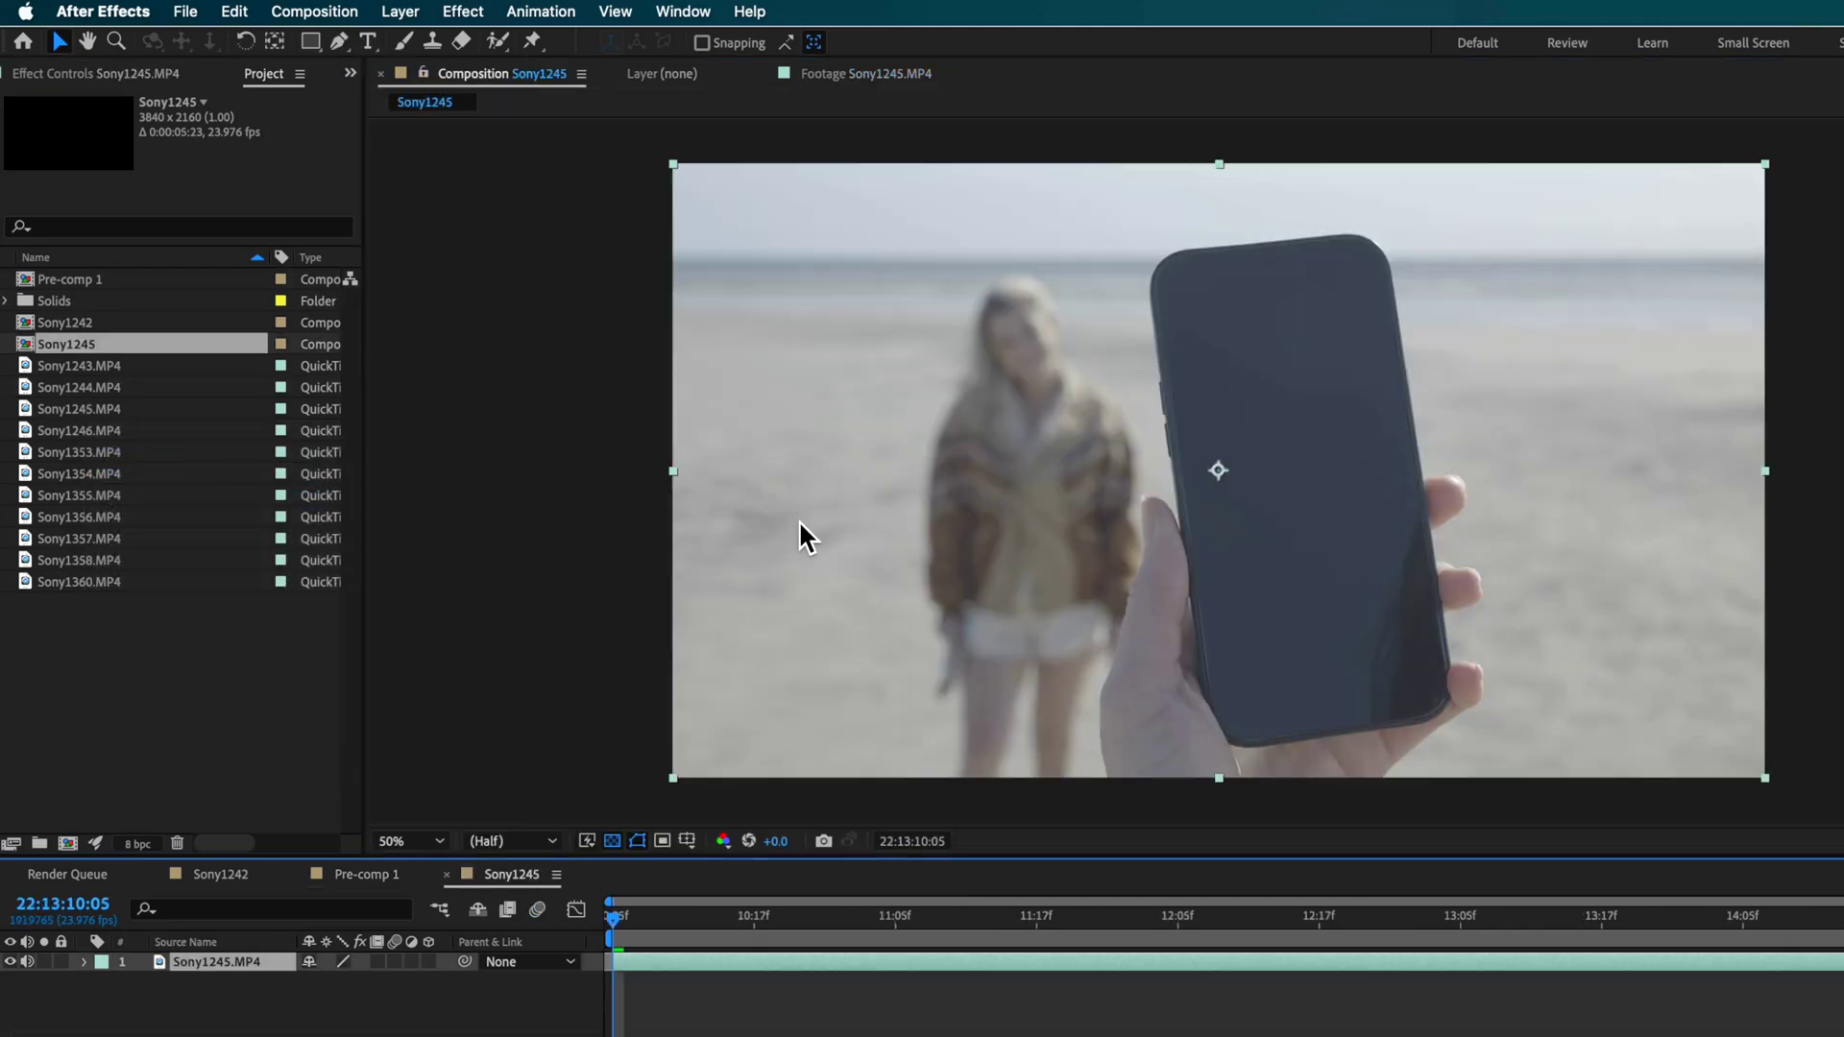
pyautogui.click(387, 996)
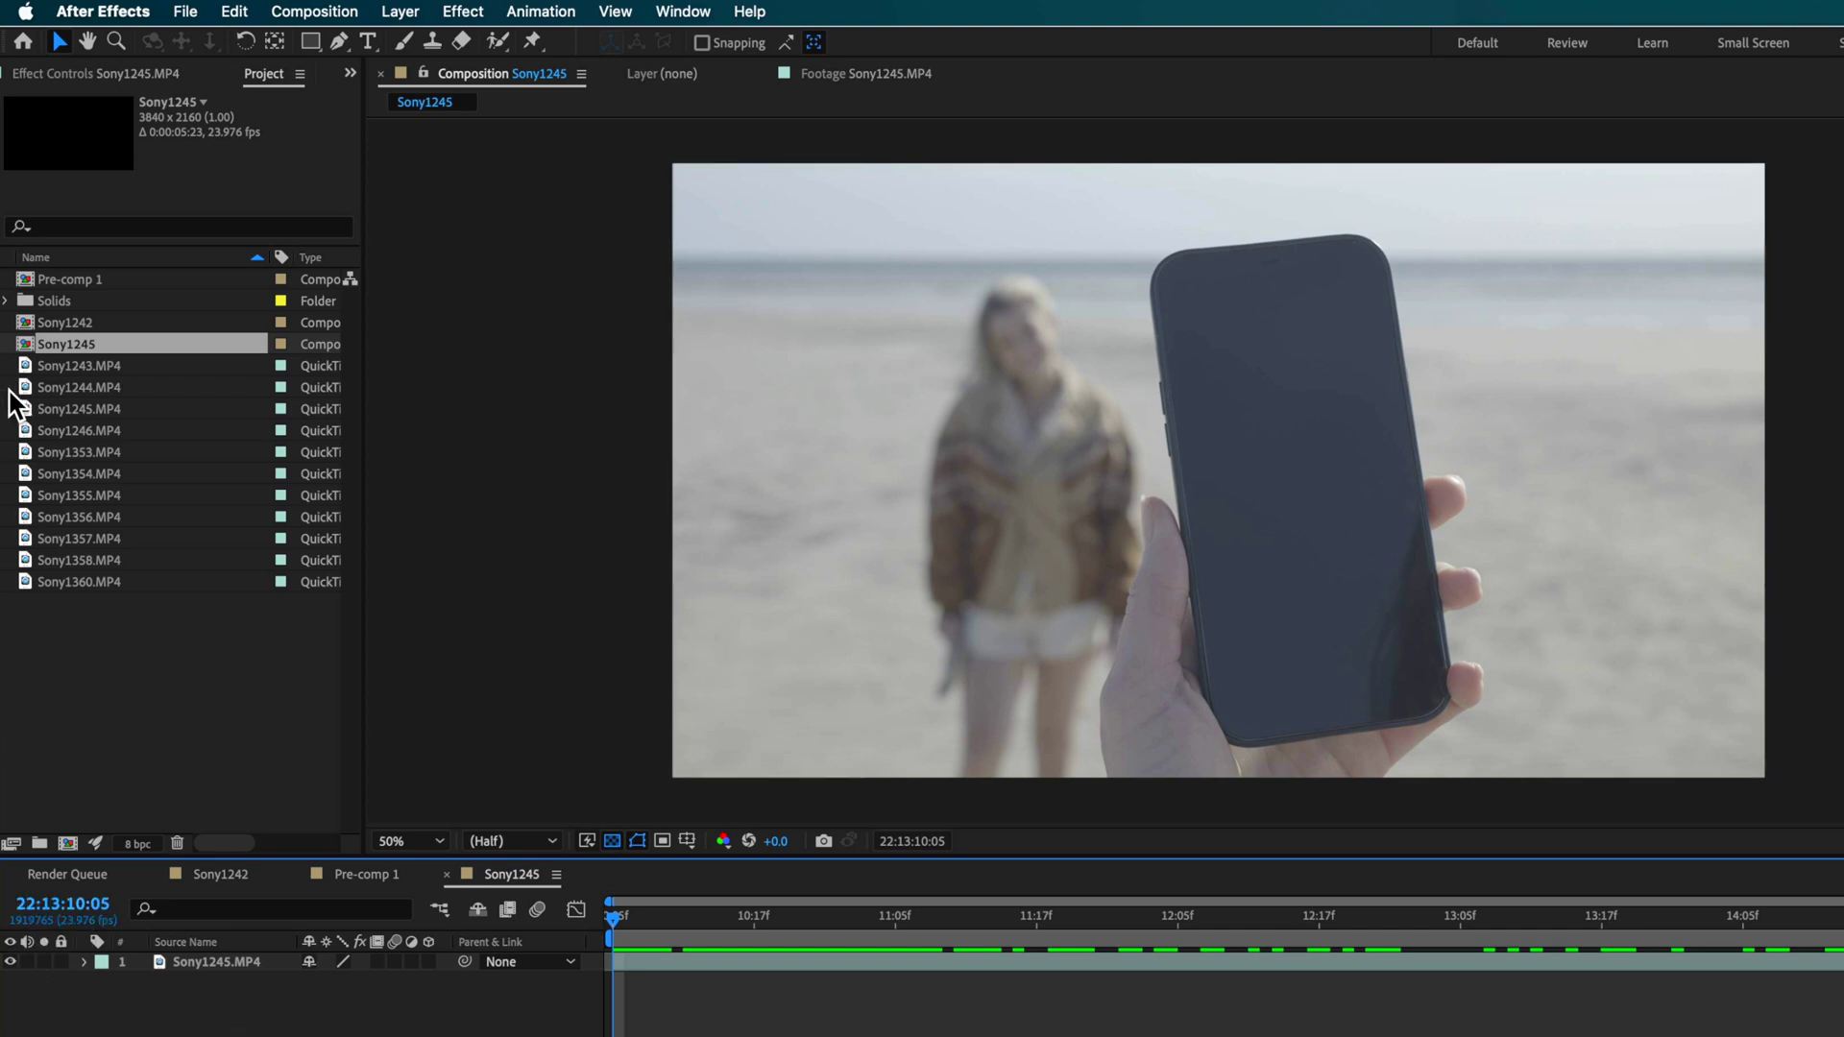
# - Preview Sony1356.MP4 and add it to the Sony1245 composition beneath the beach layer
pyautogui.doubleClick(110, 518)
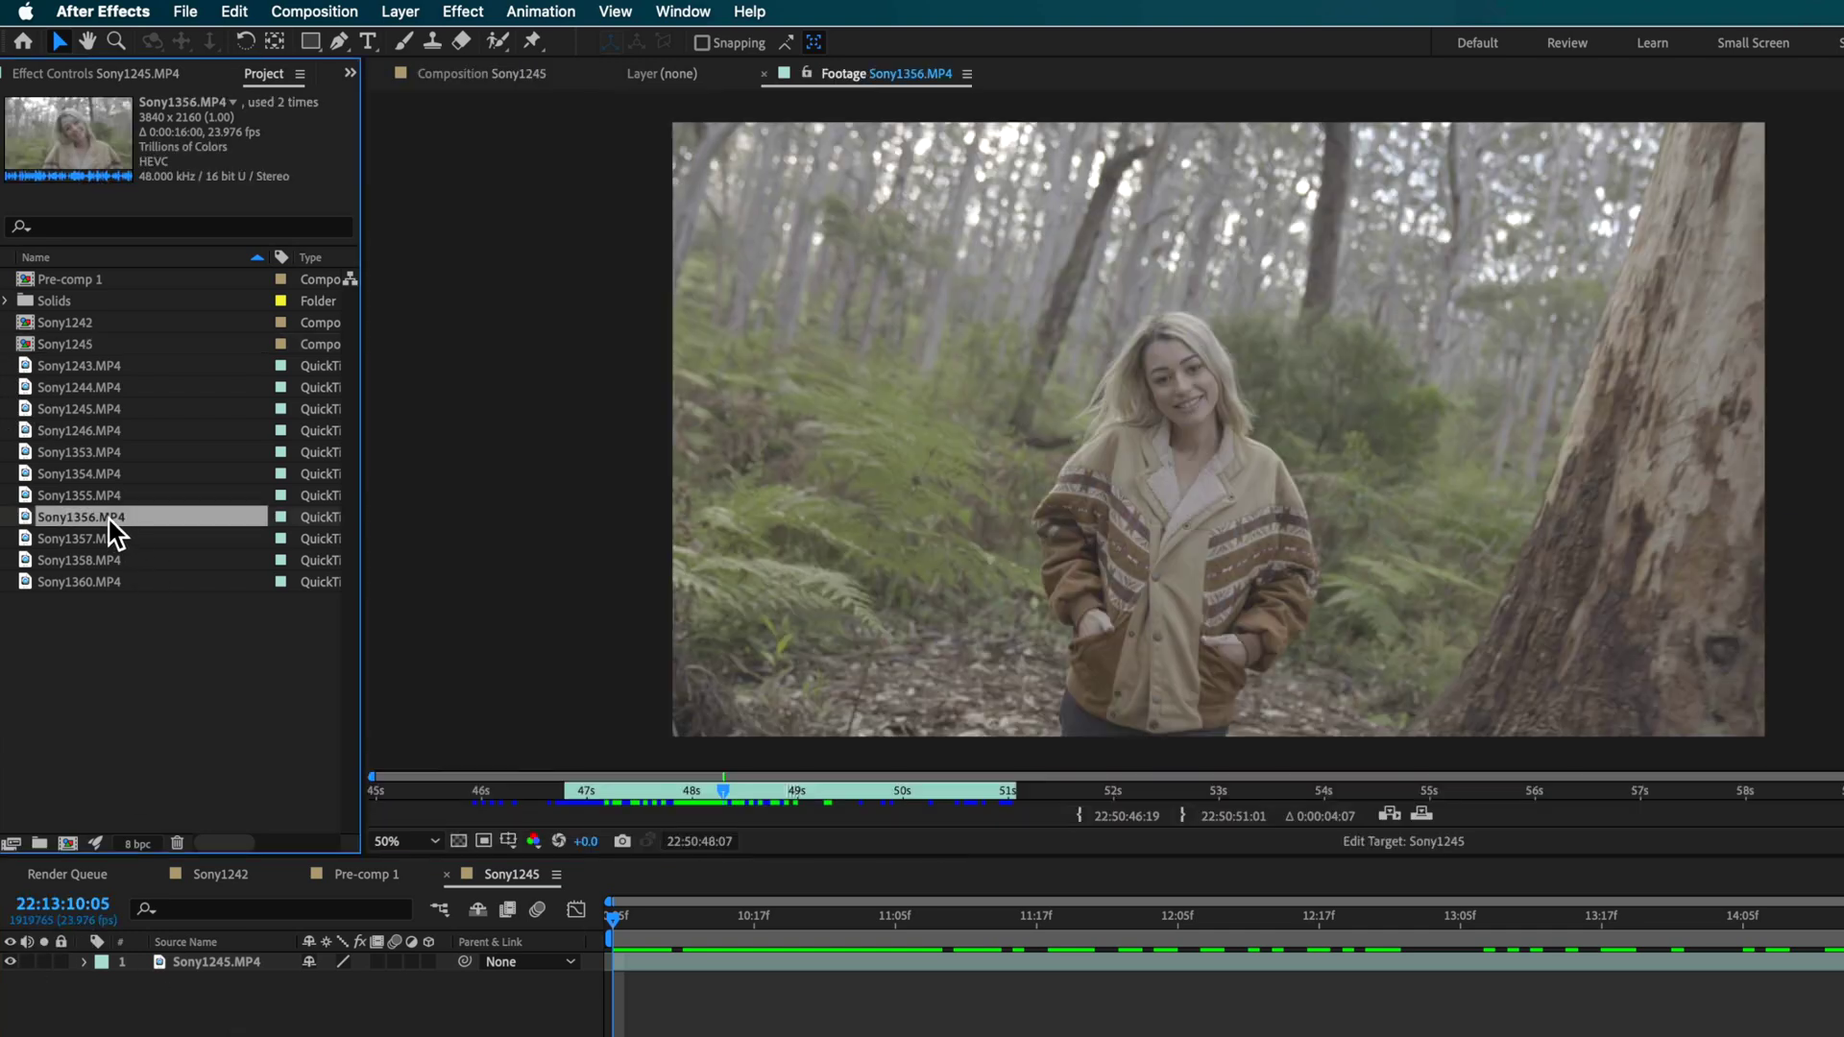
pyautogui.moveTo(596, 783)
pyautogui.mouseDown()
pyautogui.moveTo(577, 794)
pyautogui.moveTo(987, 797)
pyautogui.moveTo(600, 807)
pyautogui.mouseUp()
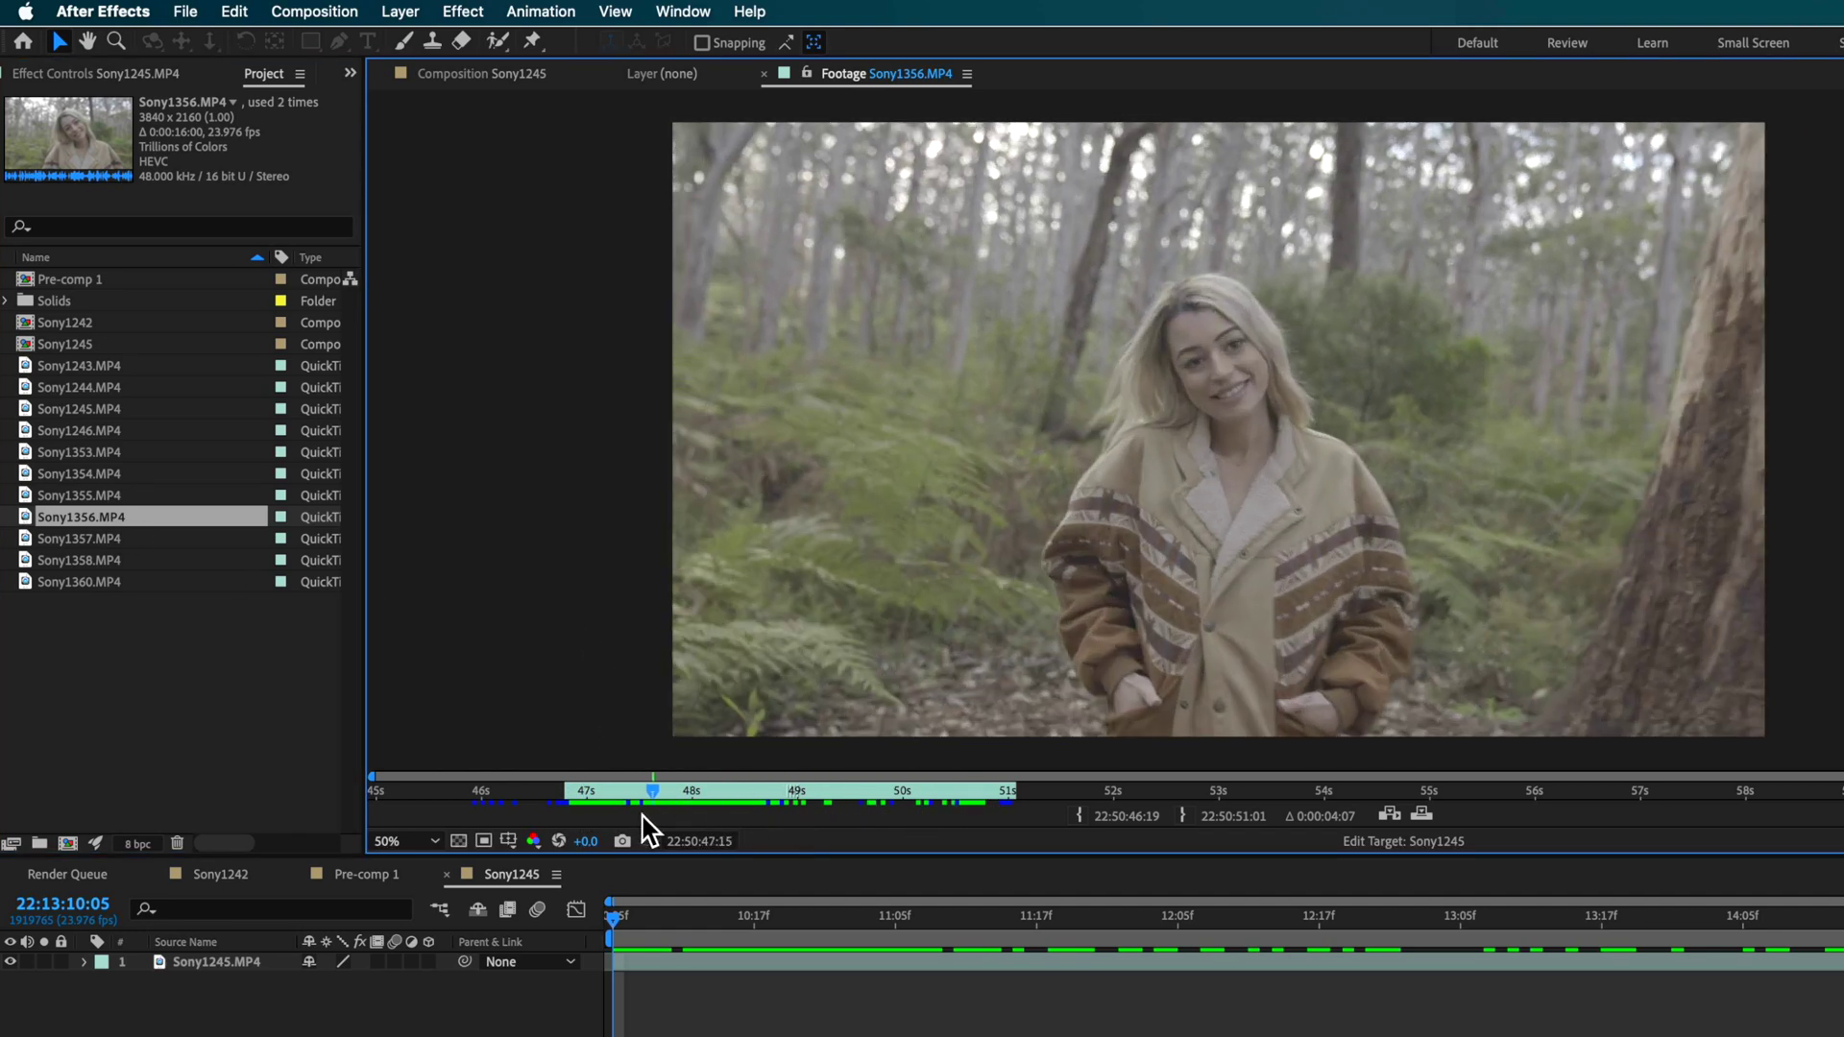
pyautogui.moveTo(112, 523); pyautogui.dragTo(187, 999)
pyautogui.moveTo(605, 922); pyautogui.dragTo(630, 988)
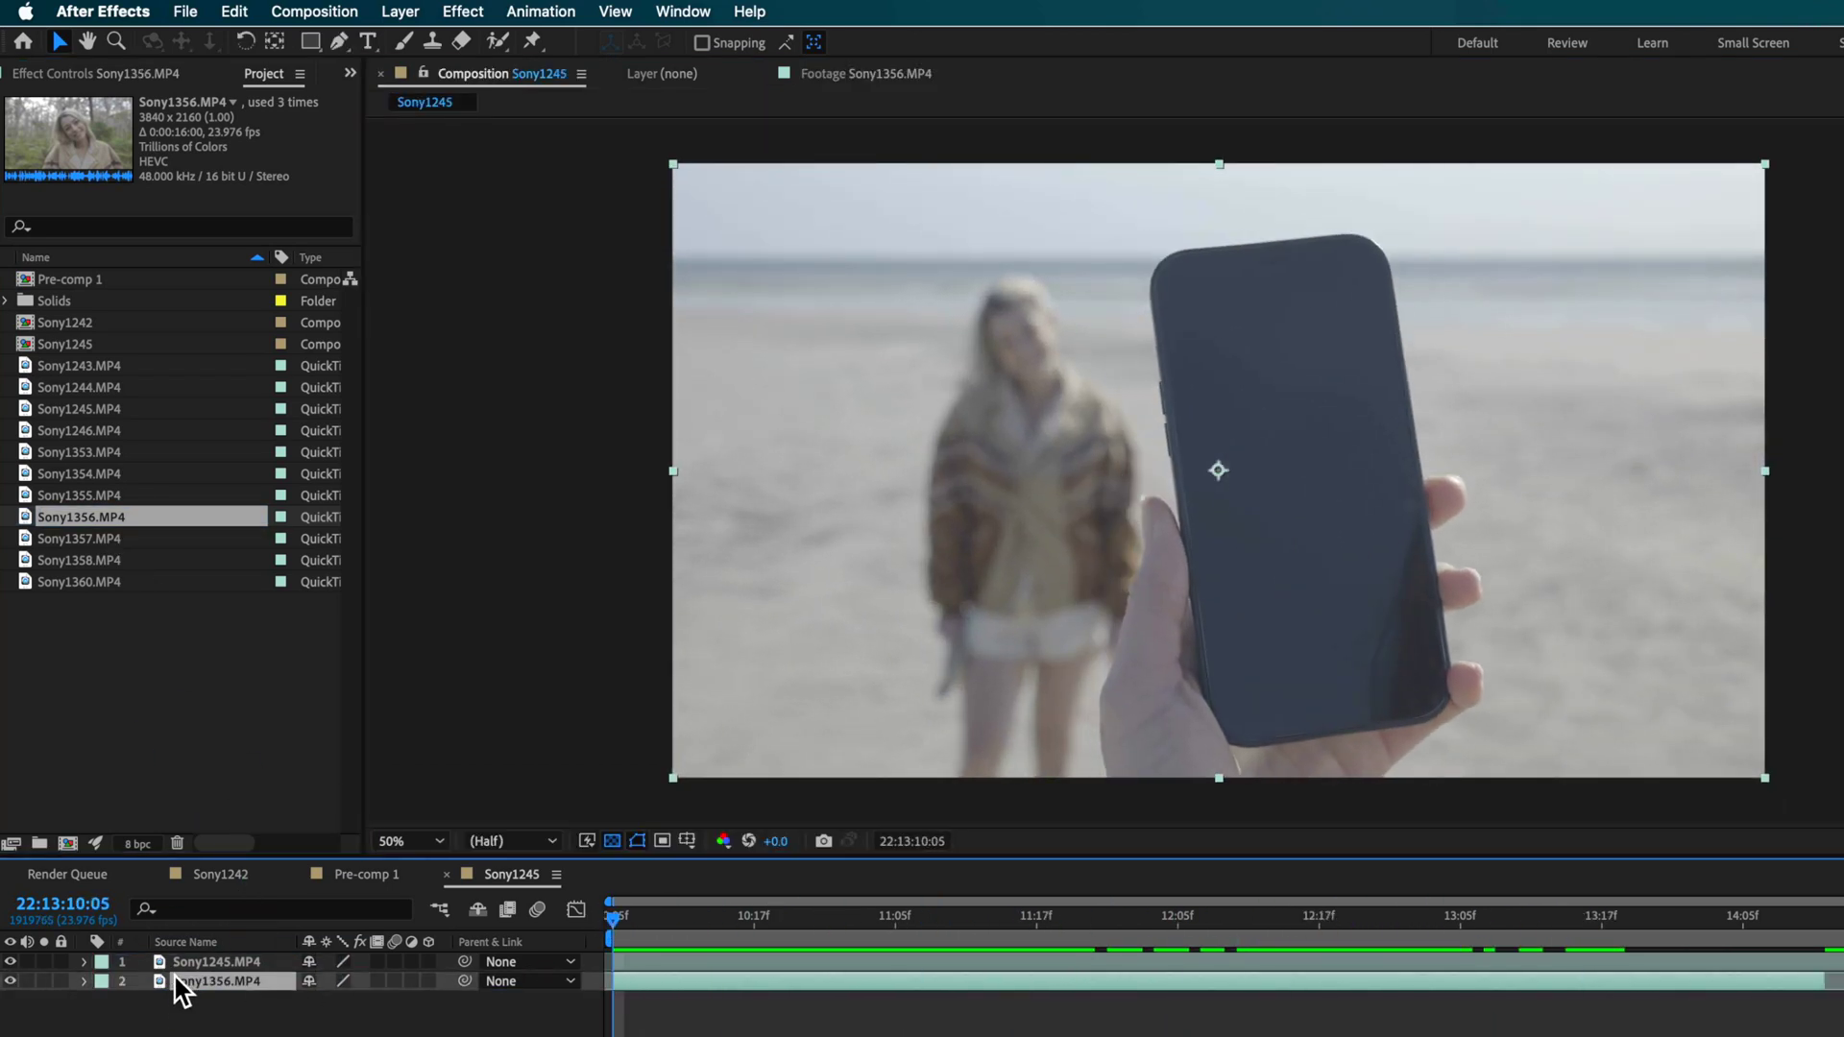
pyautogui.click(228, 968)
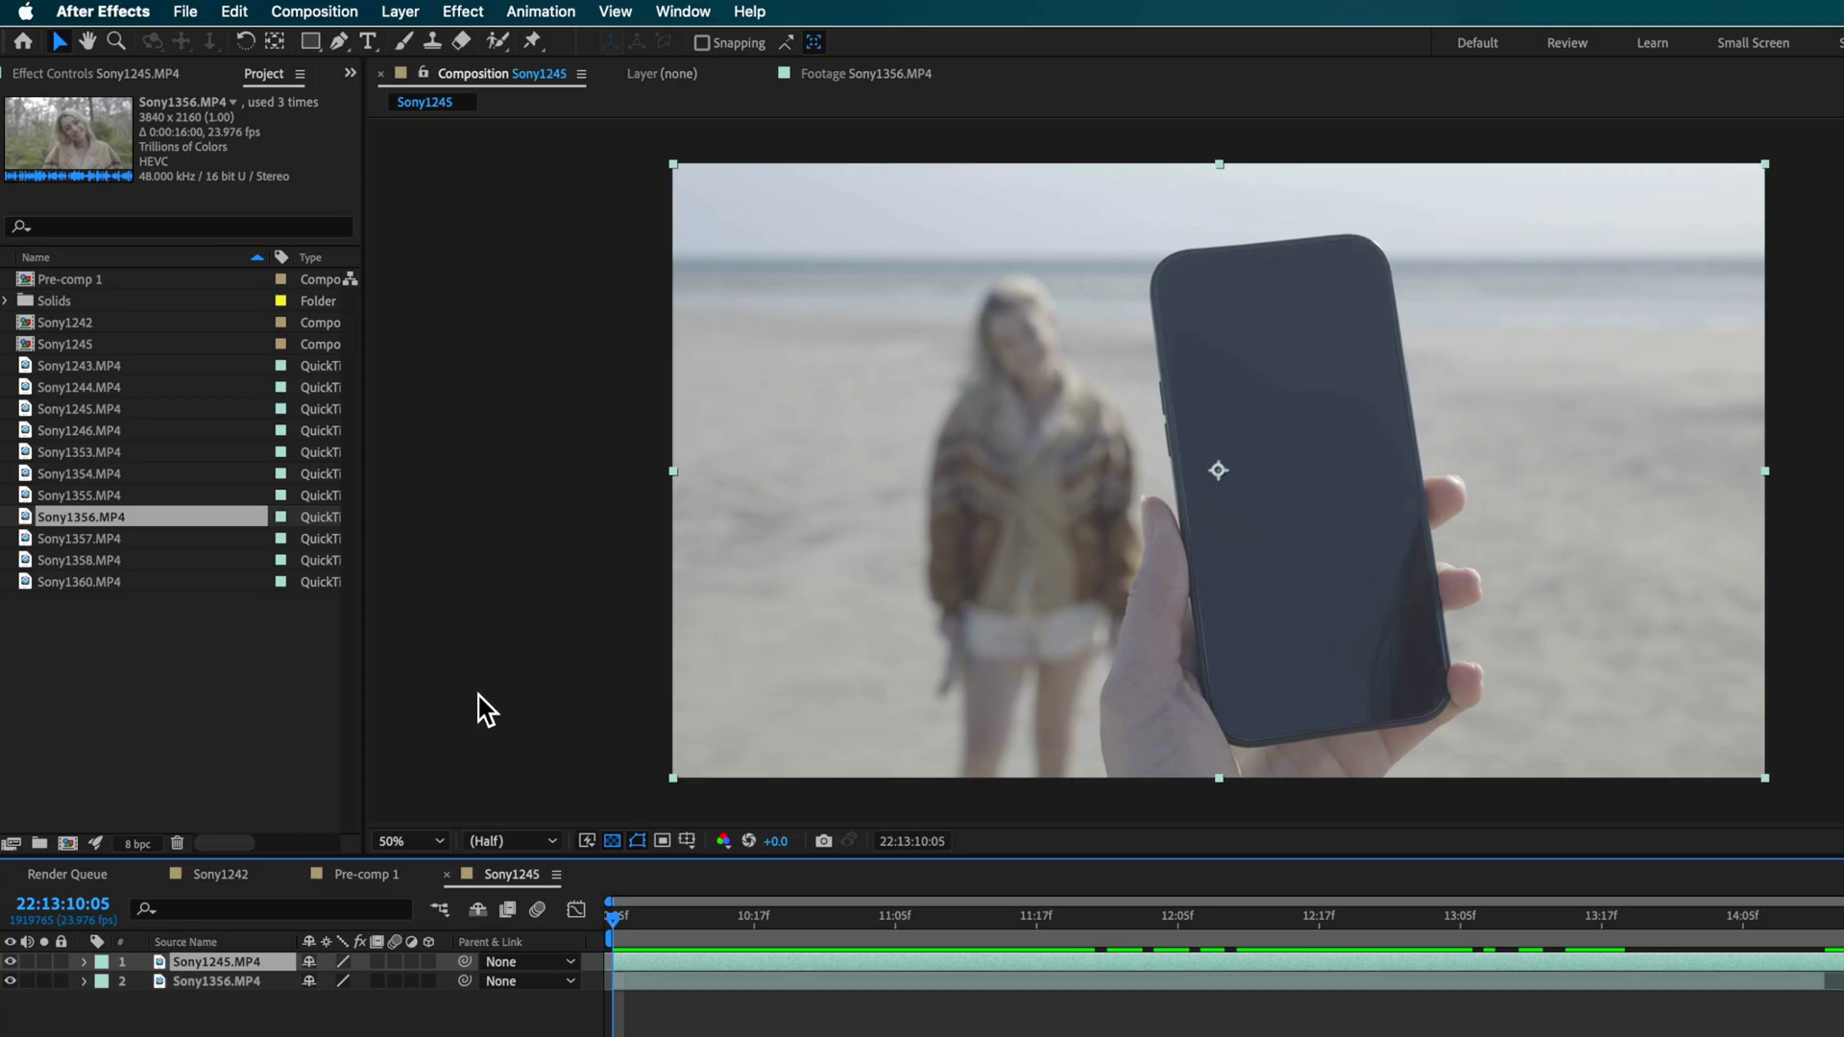
# - Apply Animation > Track in Boris FX Mocha to Sony1245.MP4 and launch Mocha AE
pyautogui.click(539, 12)
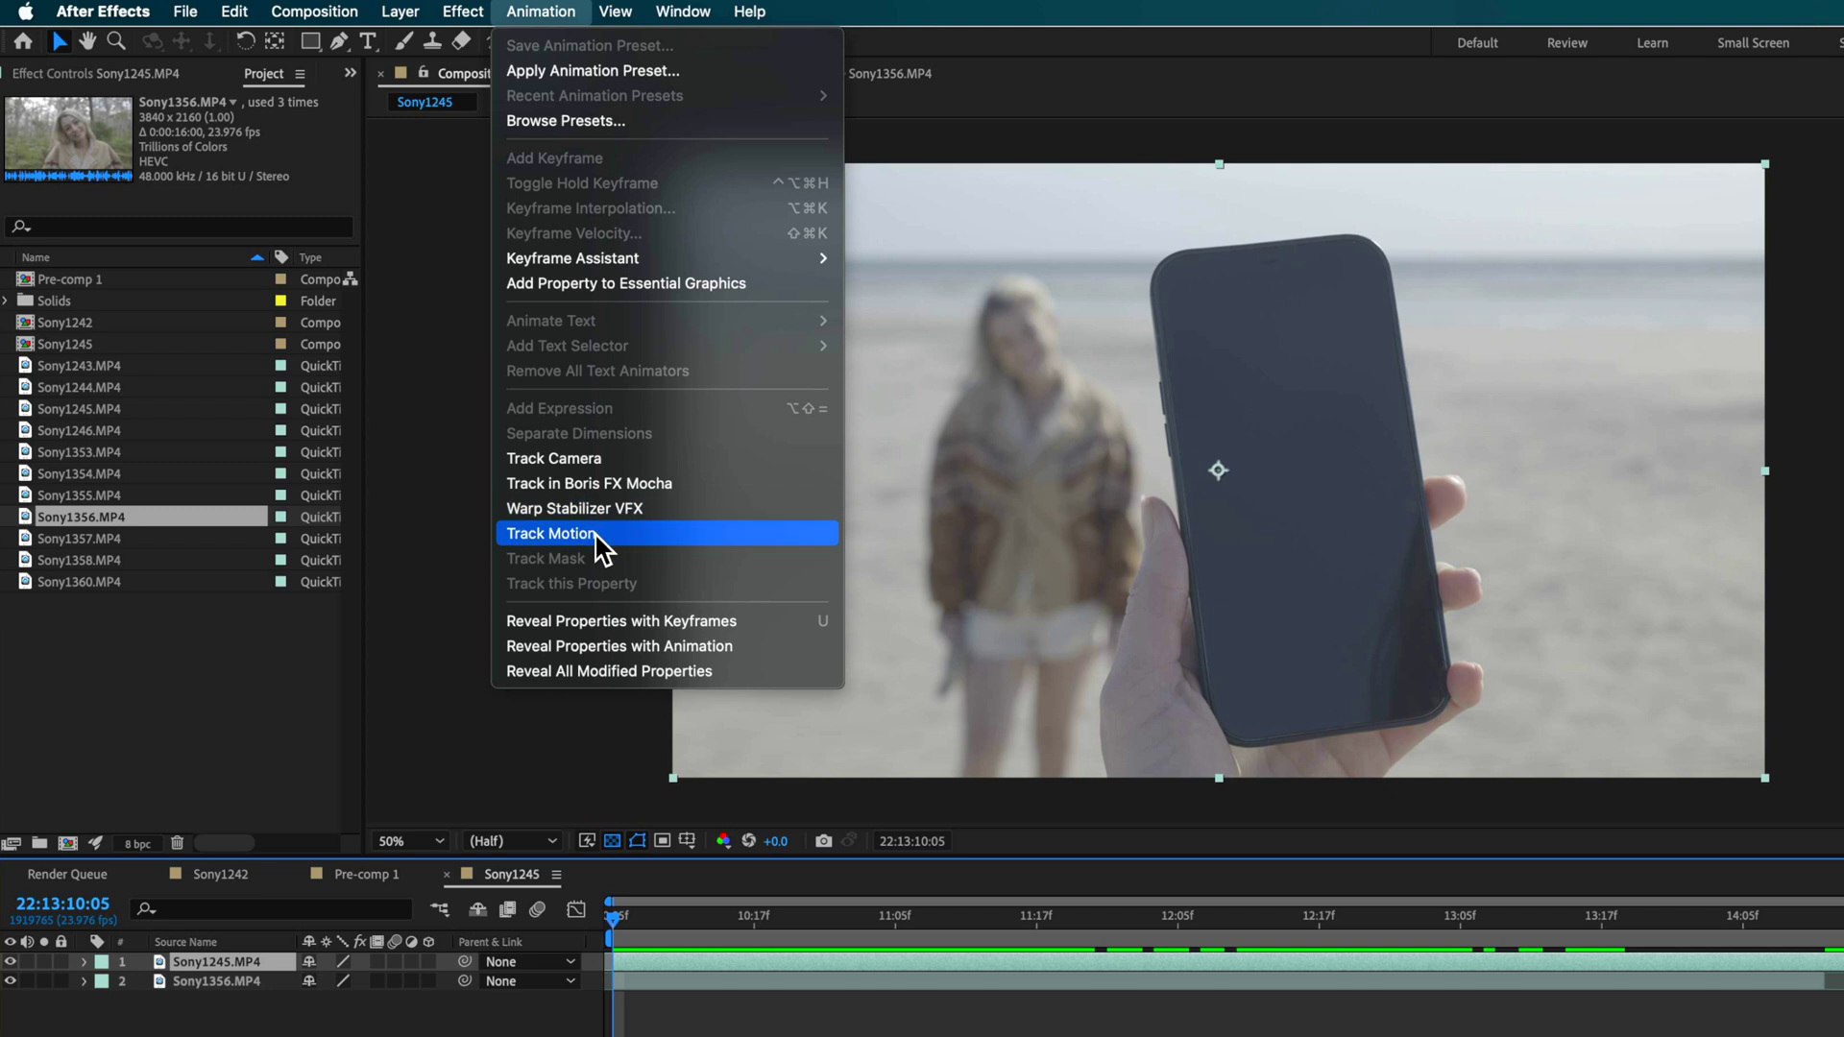
pyautogui.click(590, 483)
pyautogui.click(117, 185)
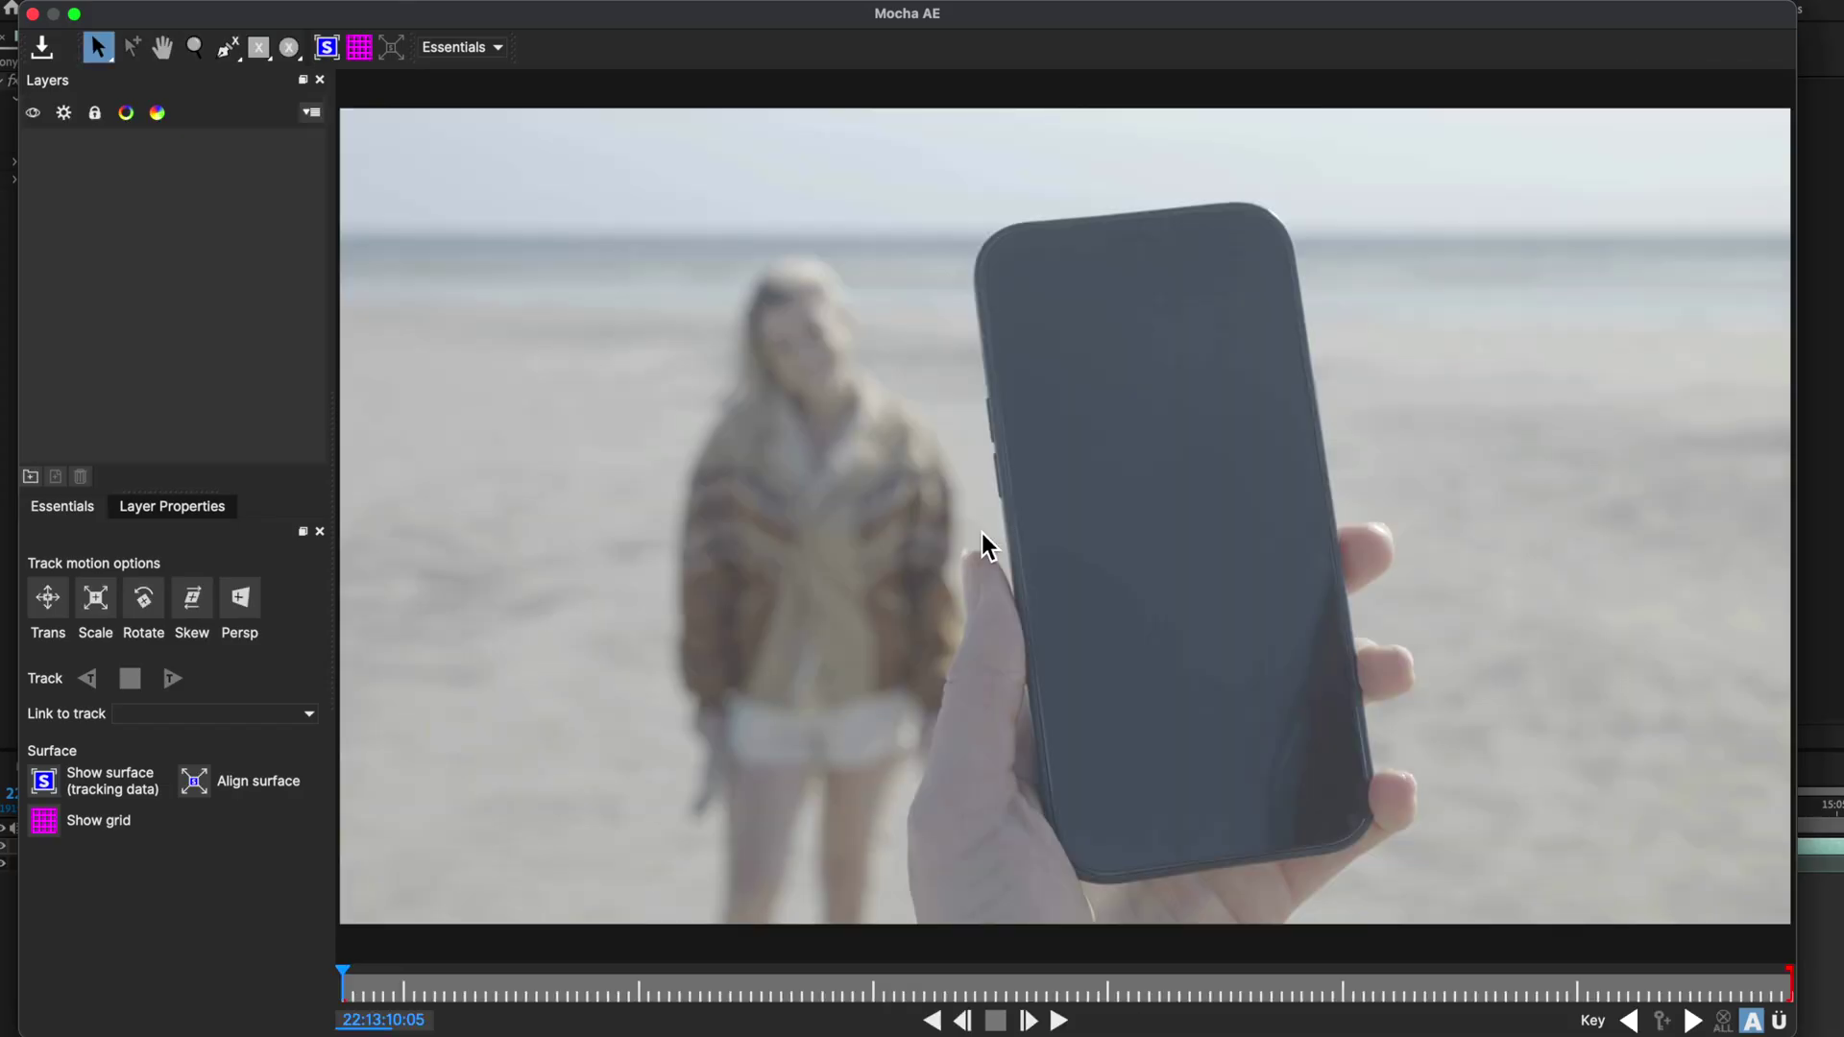
# - Outline the phone with an X-spline and track it forward with Persp and grid on
pyautogui.click(230, 48)
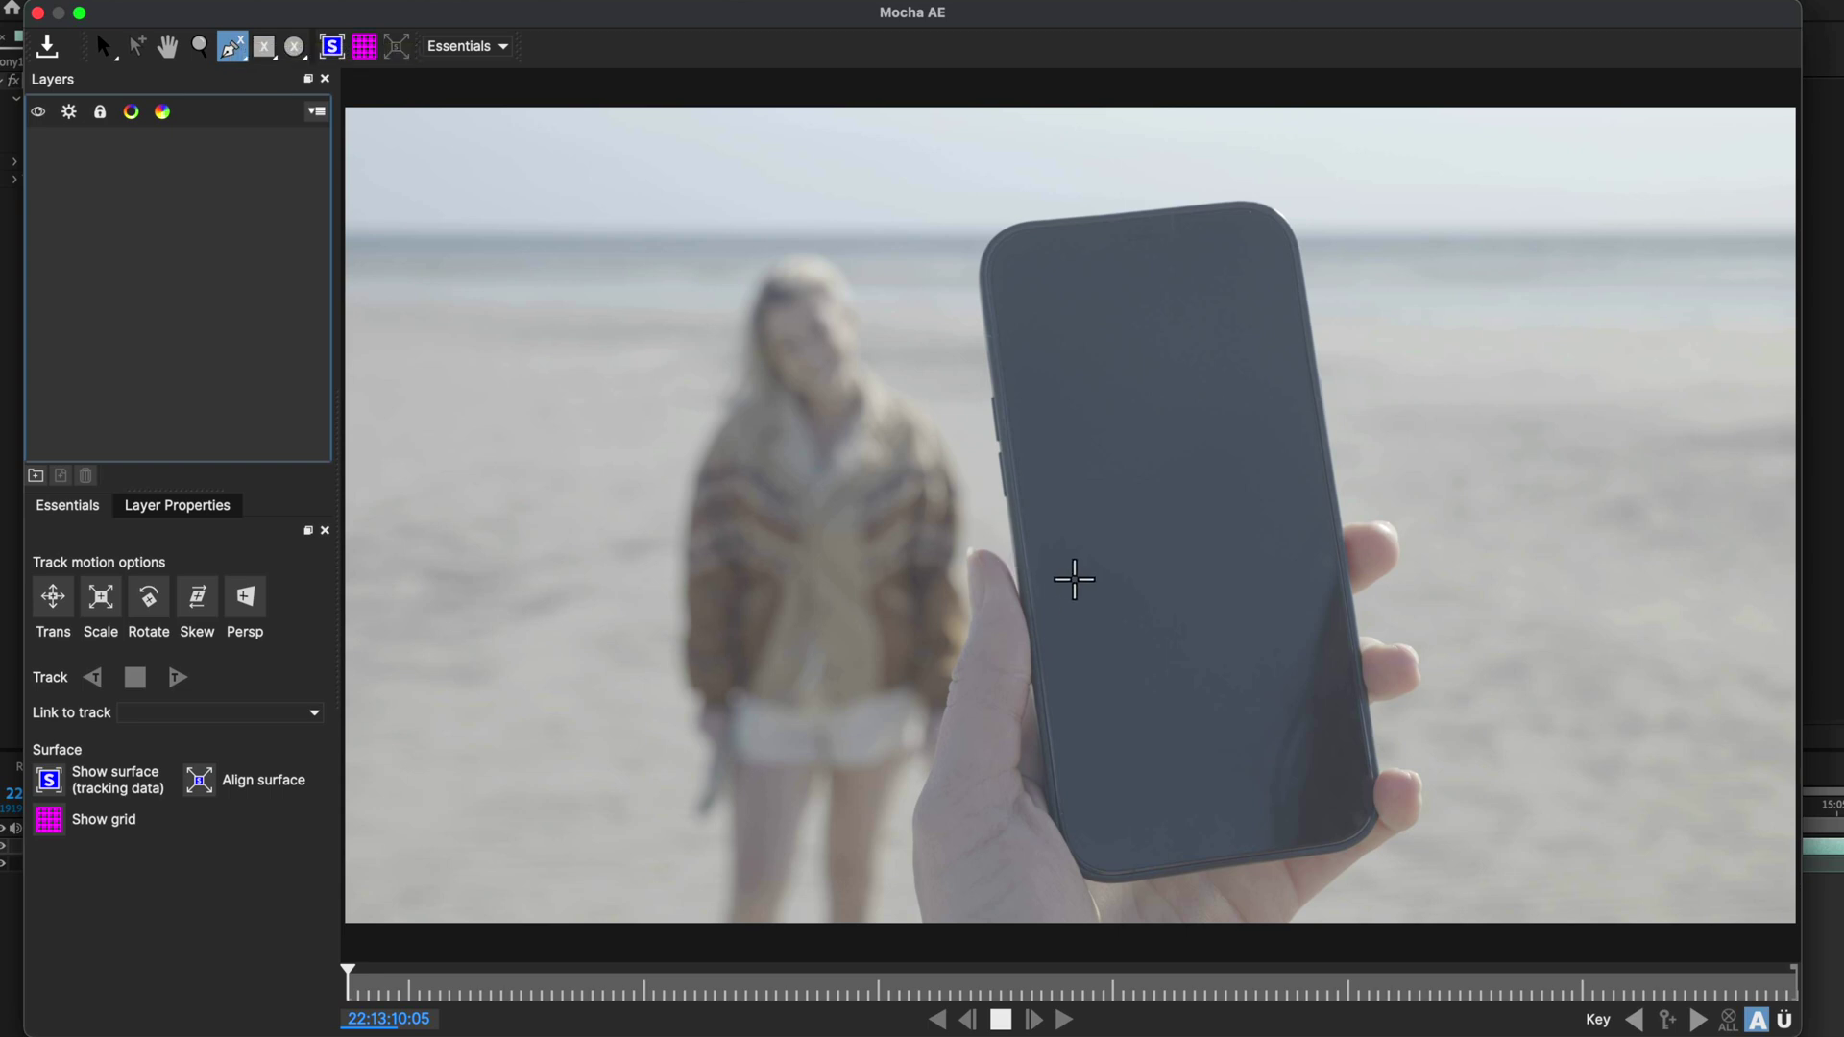
pyautogui.click(1051, 534)
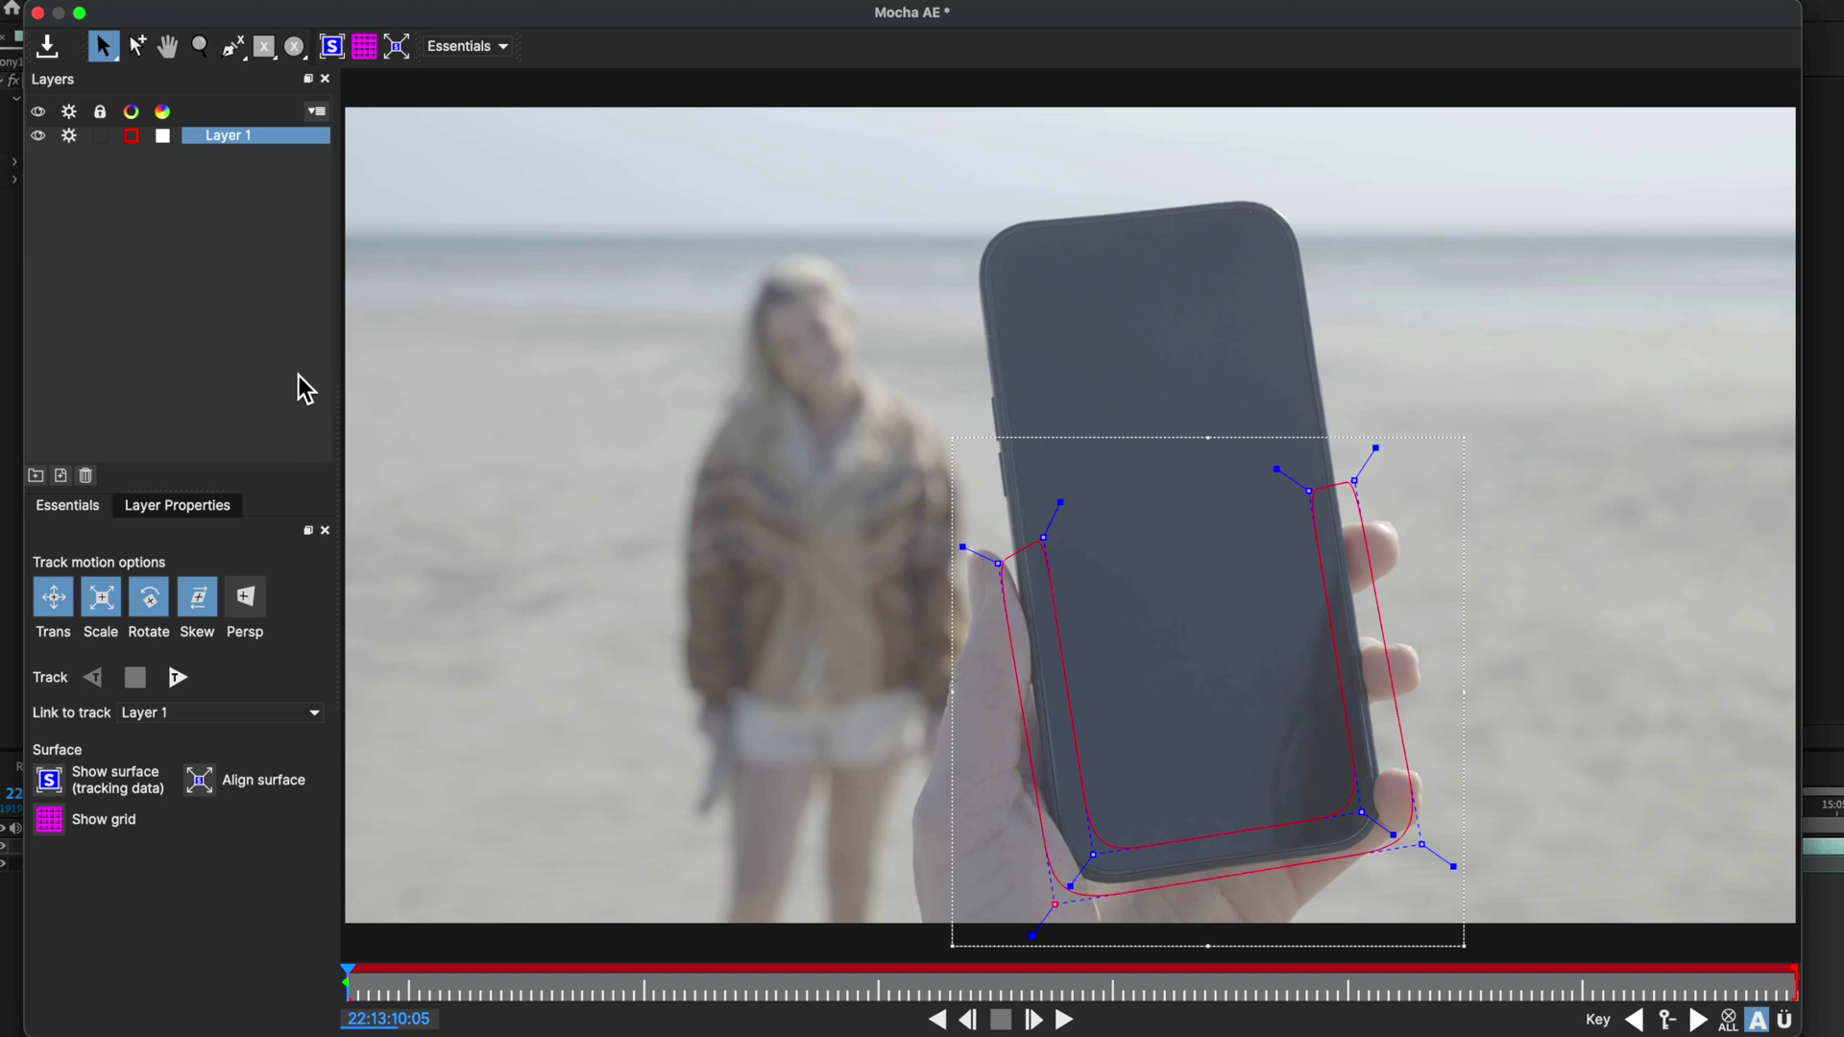
pyautogui.click(246, 597)
pyautogui.click(50, 820)
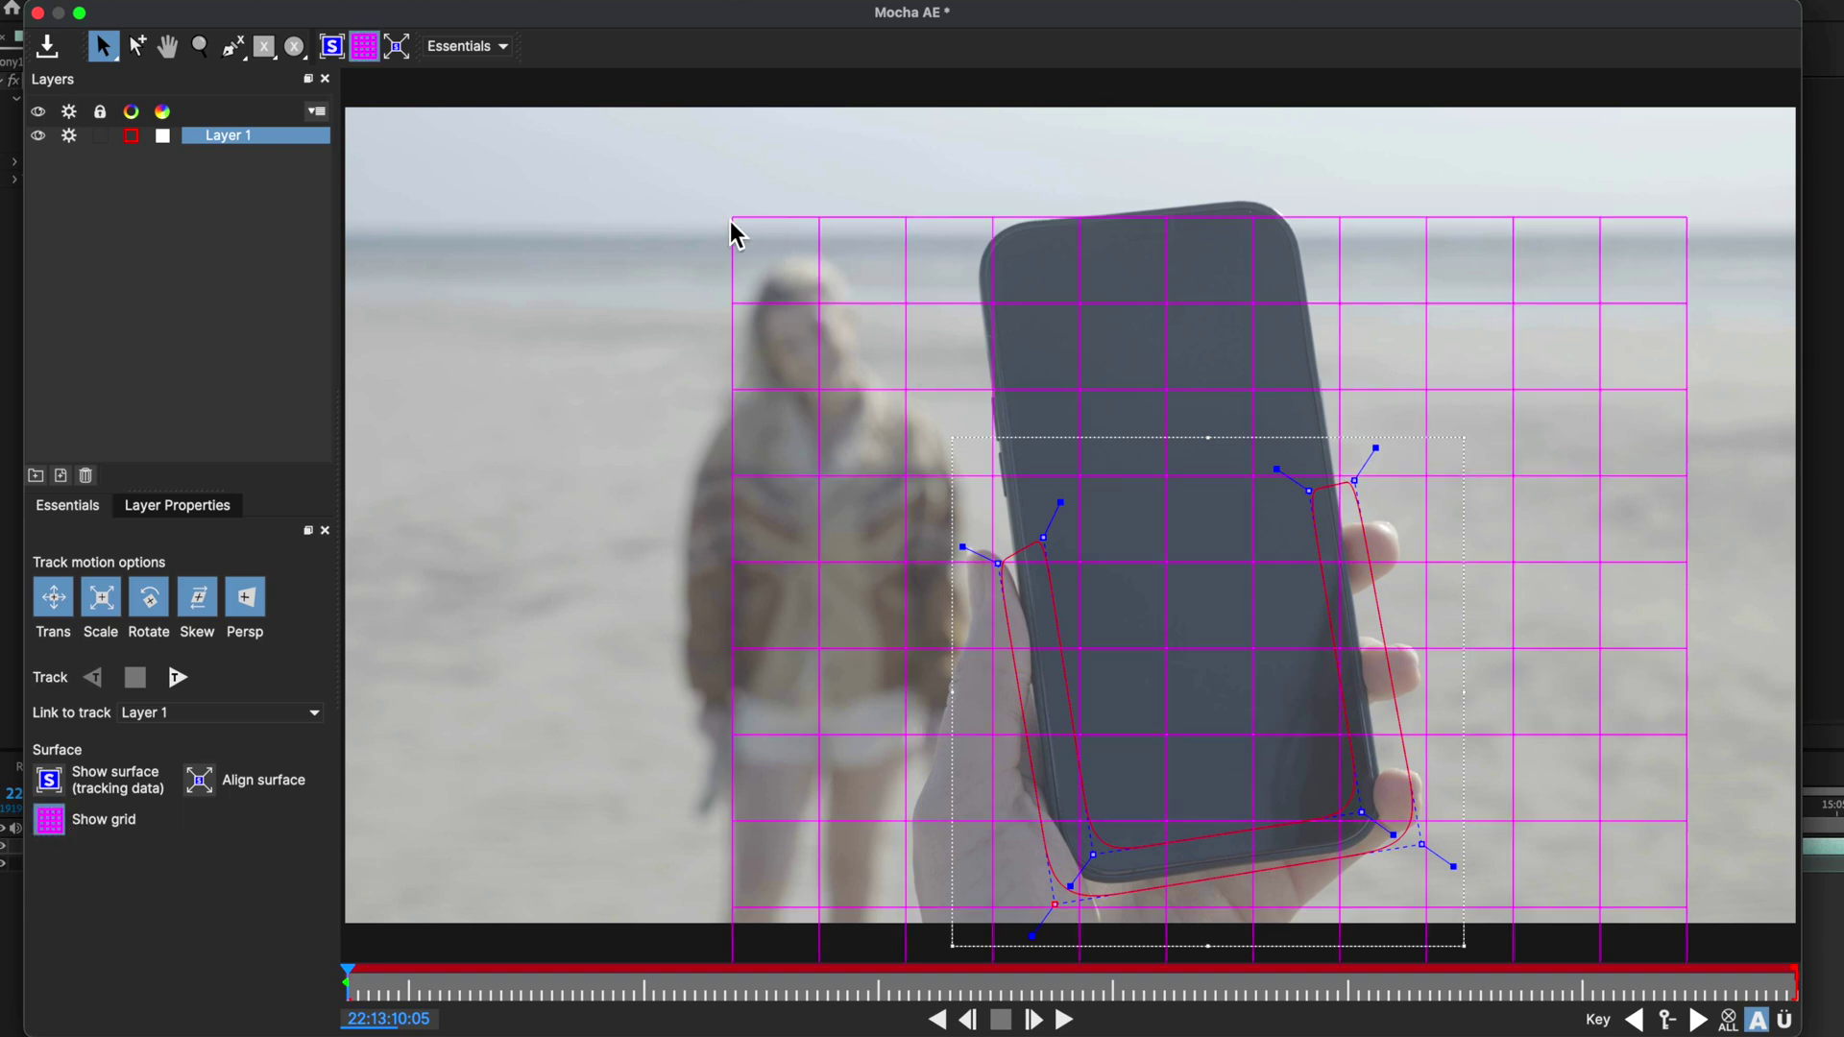
pyautogui.click(176, 688)
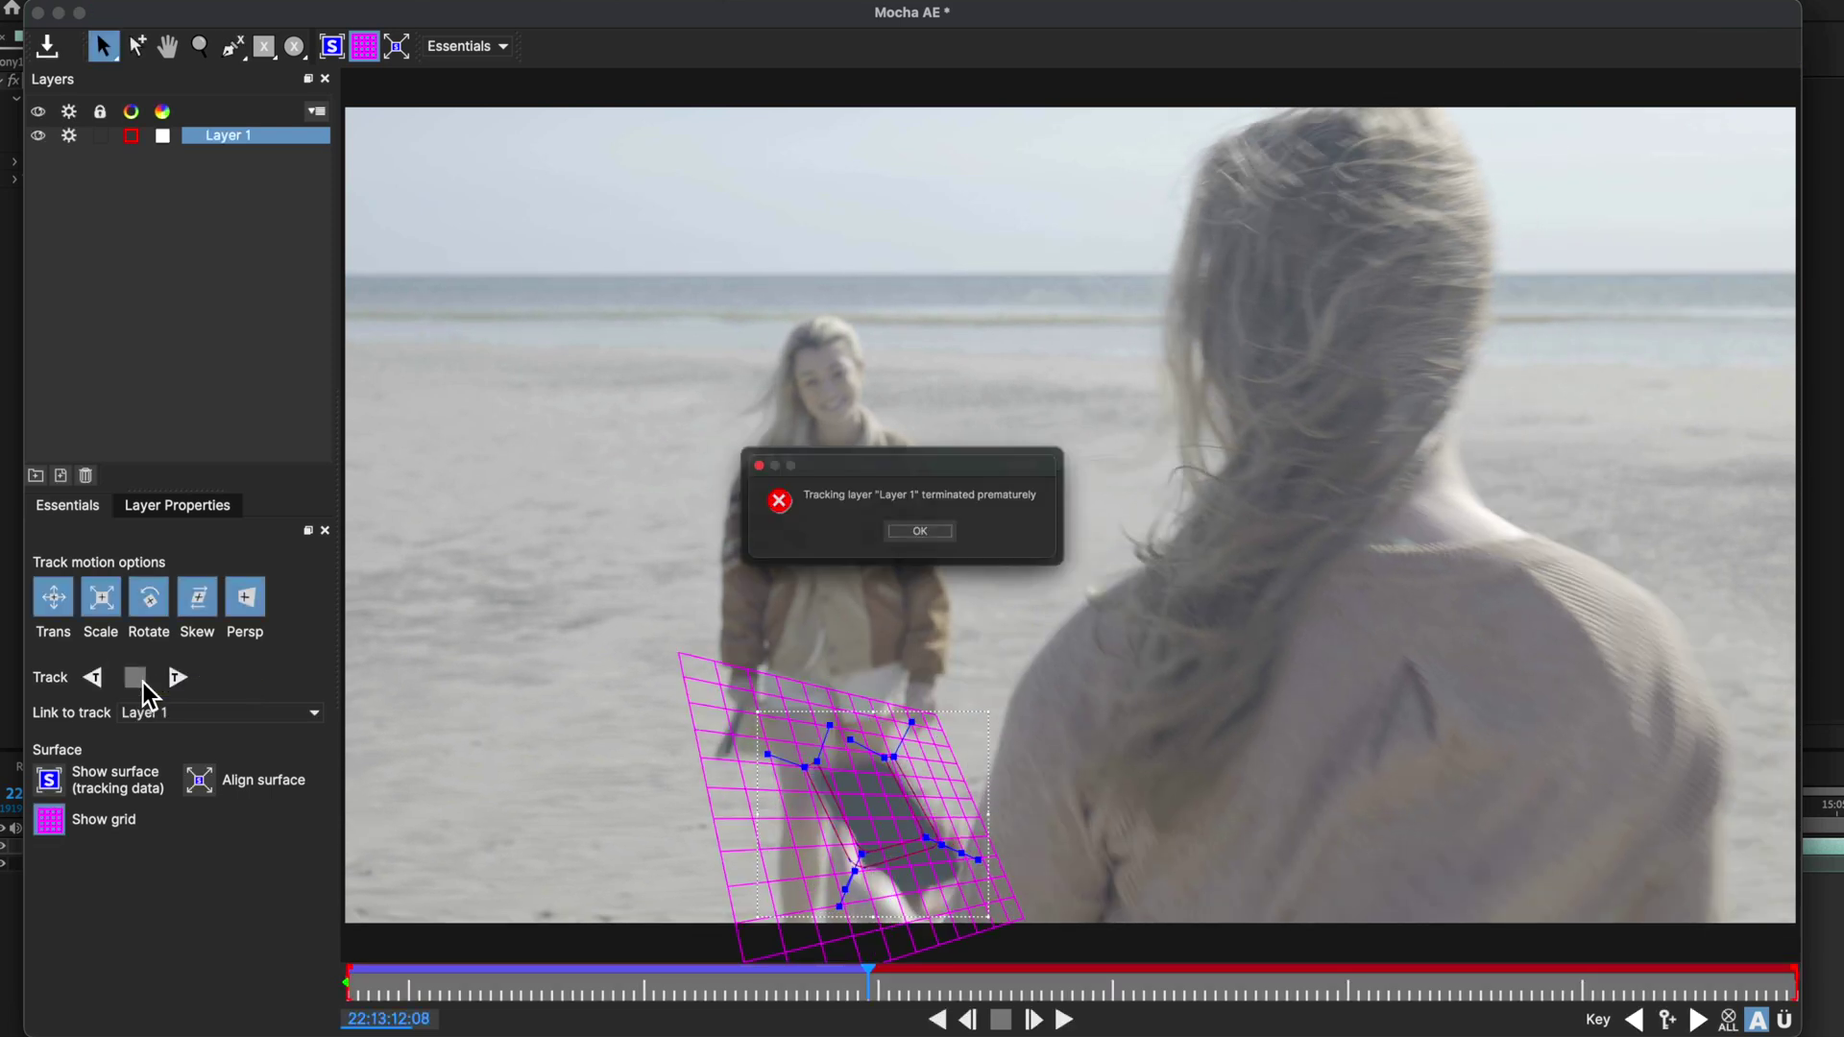
pyautogui.click(913, 539)
pyautogui.click(913, 539)
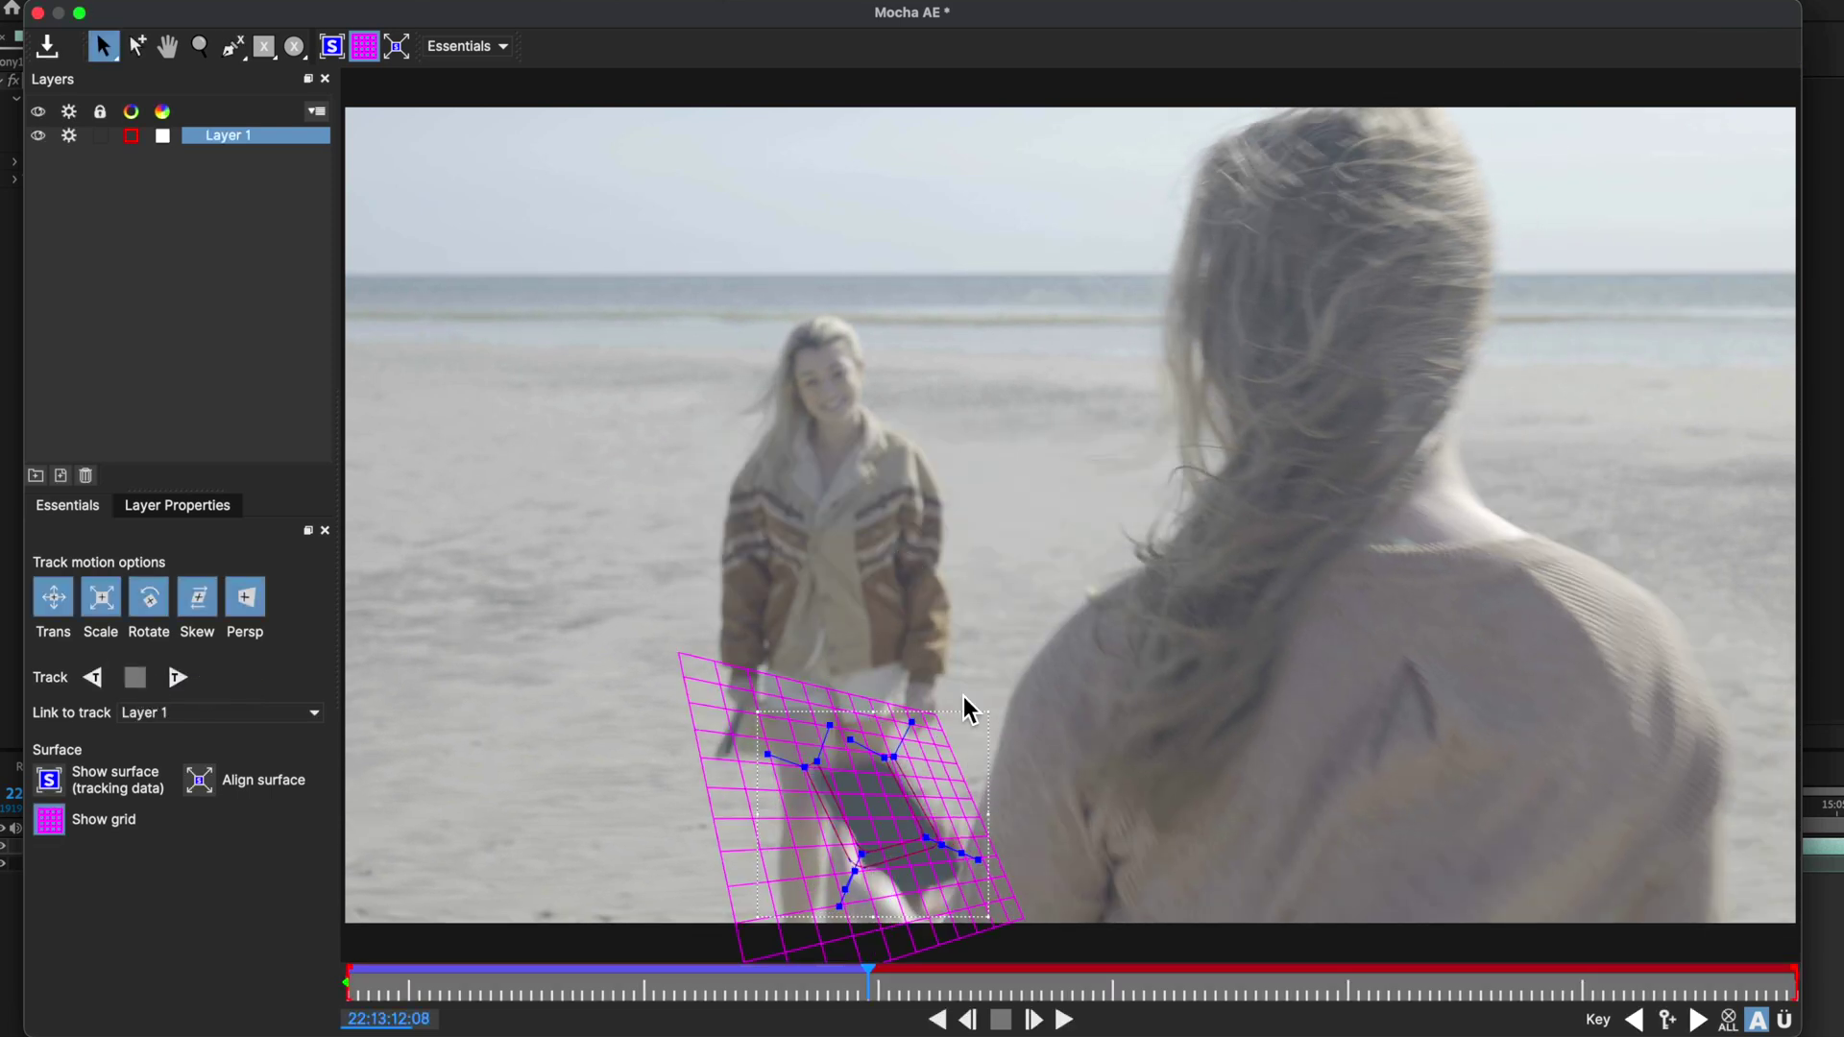
pyautogui.moveTo(875, 990); pyautogui.dragTo(347, 999)
# - Rename Layer 1 to Track and outline the phone's screen in a new spline layer
pyautogui.doubleClick(233, 135)
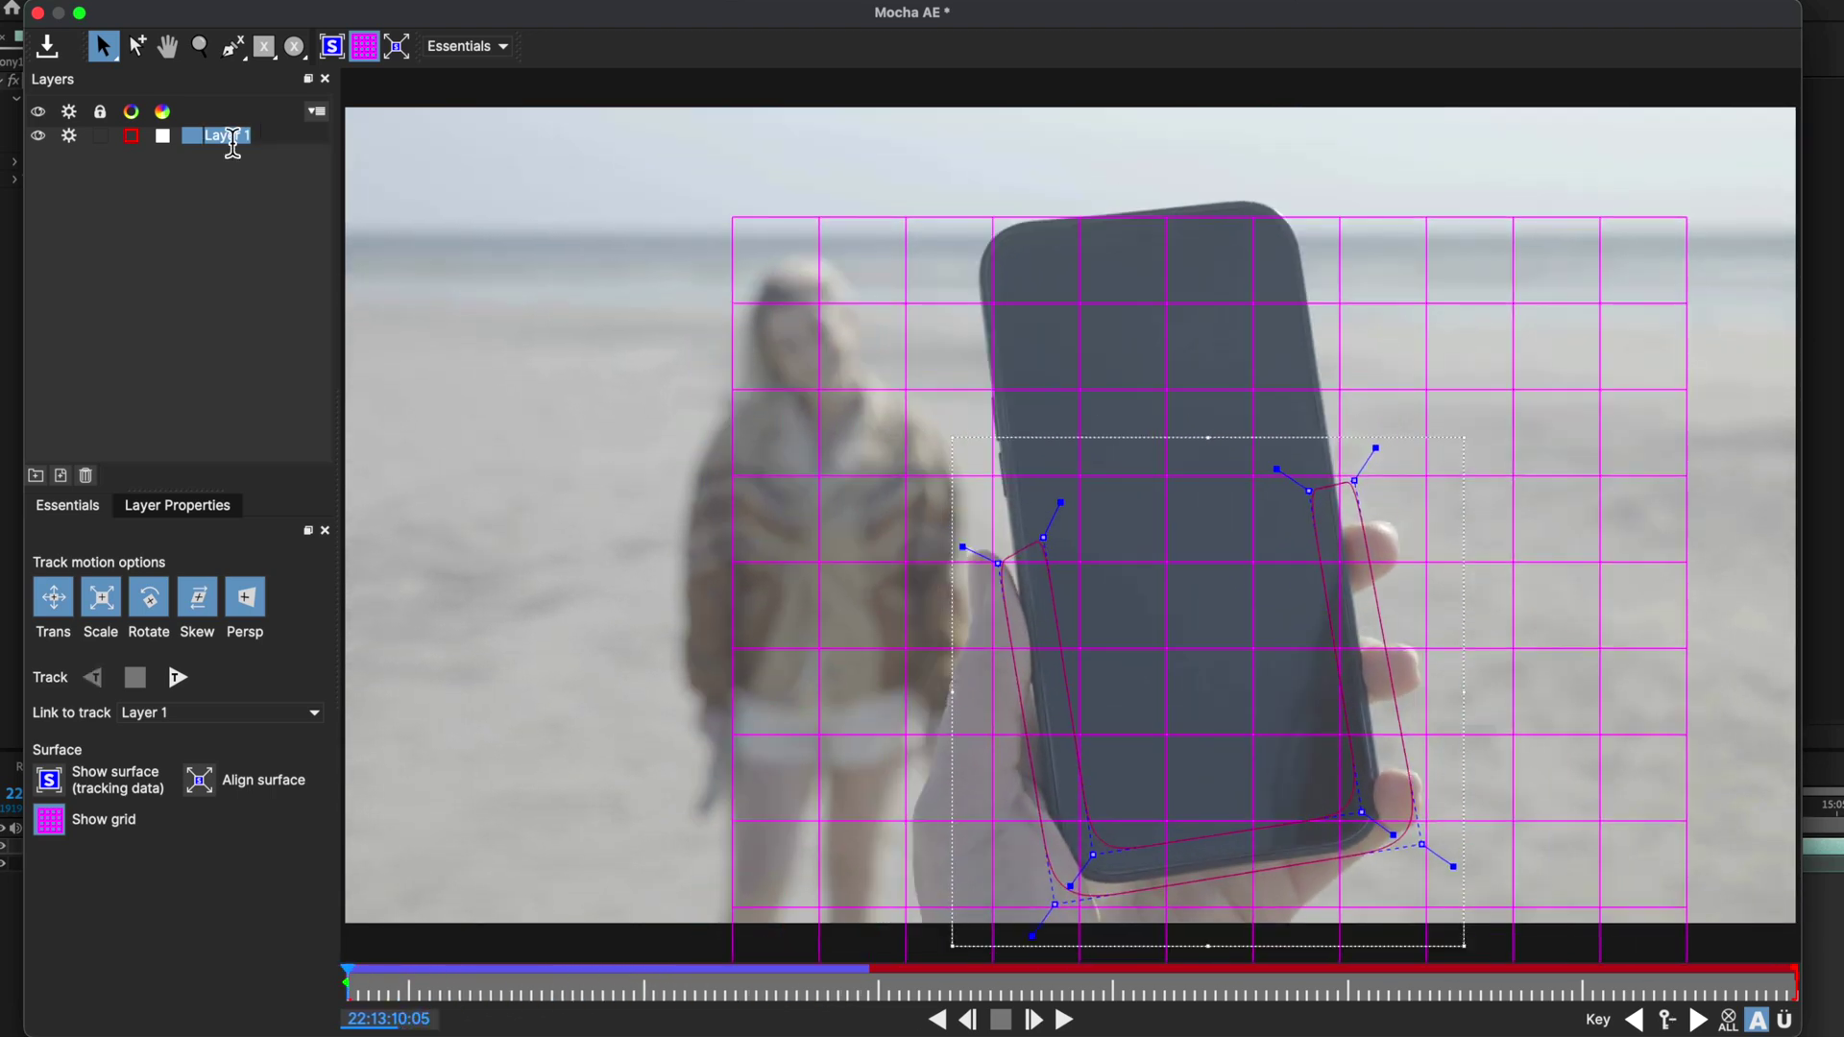
pyautogui.click(190, 224)
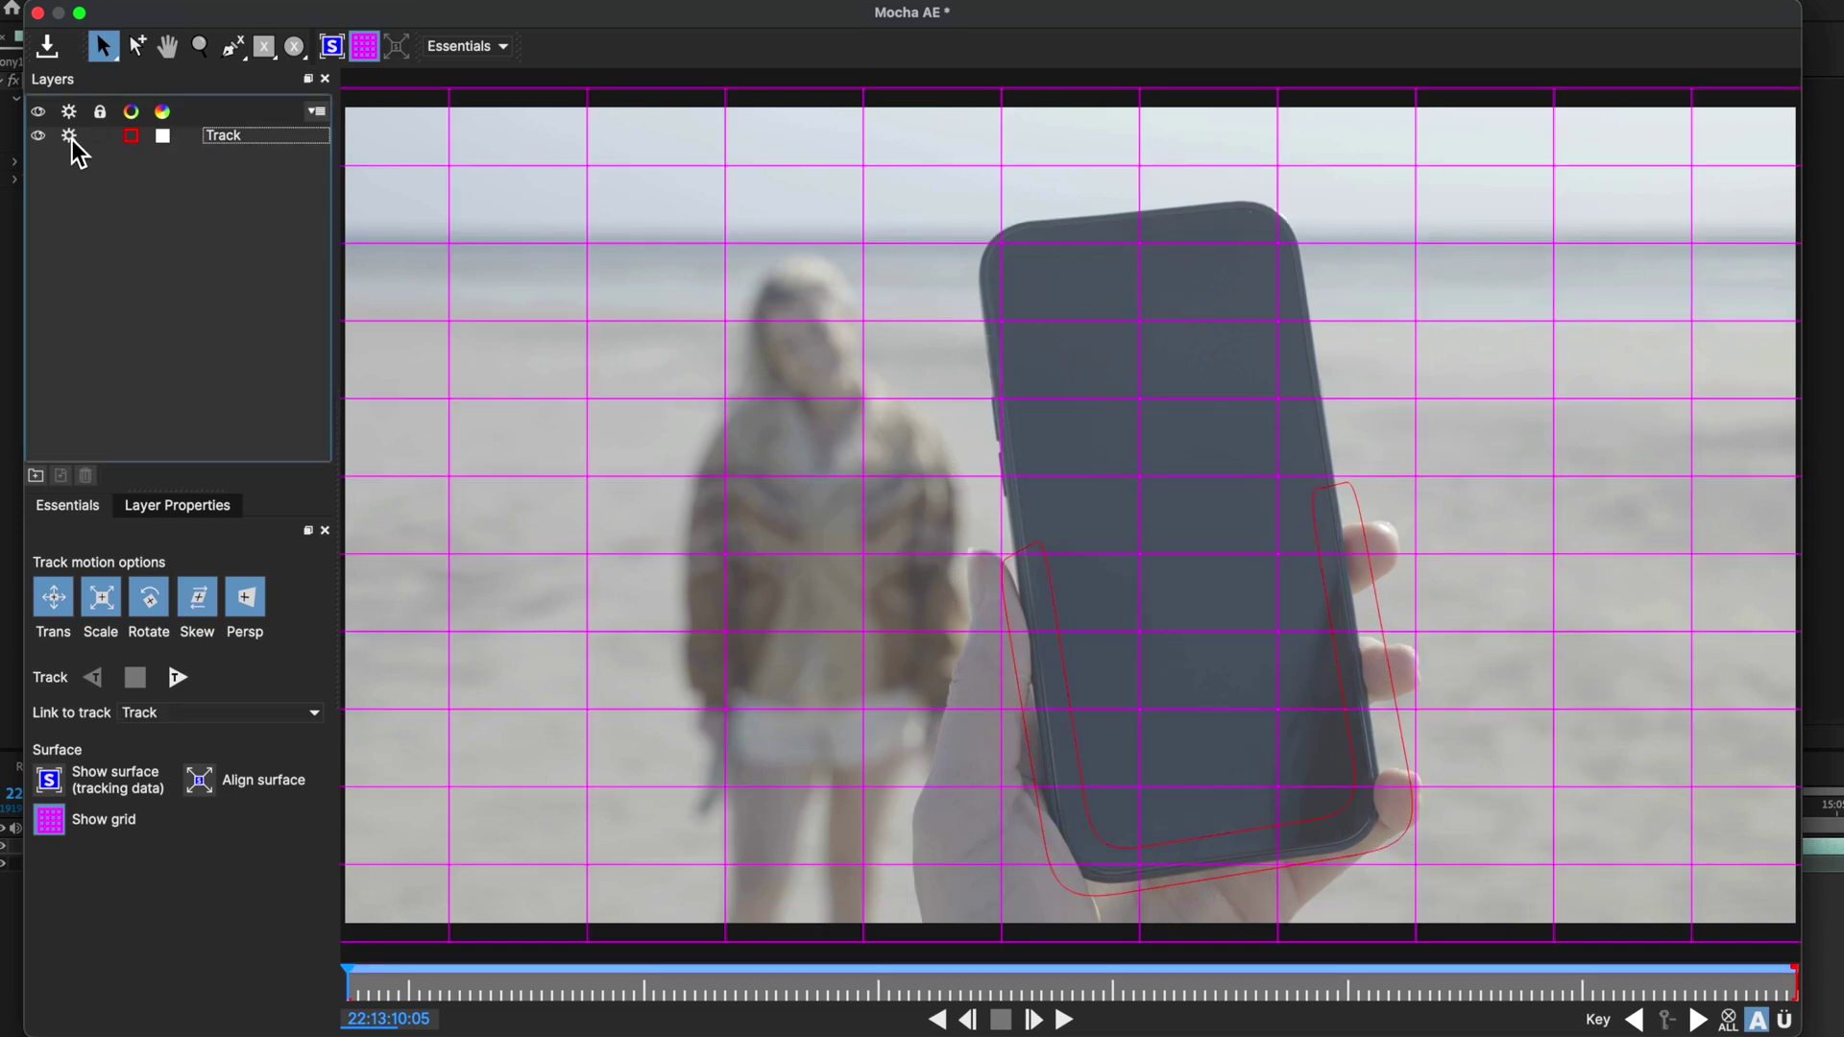
pyautogui.click(233, 48)
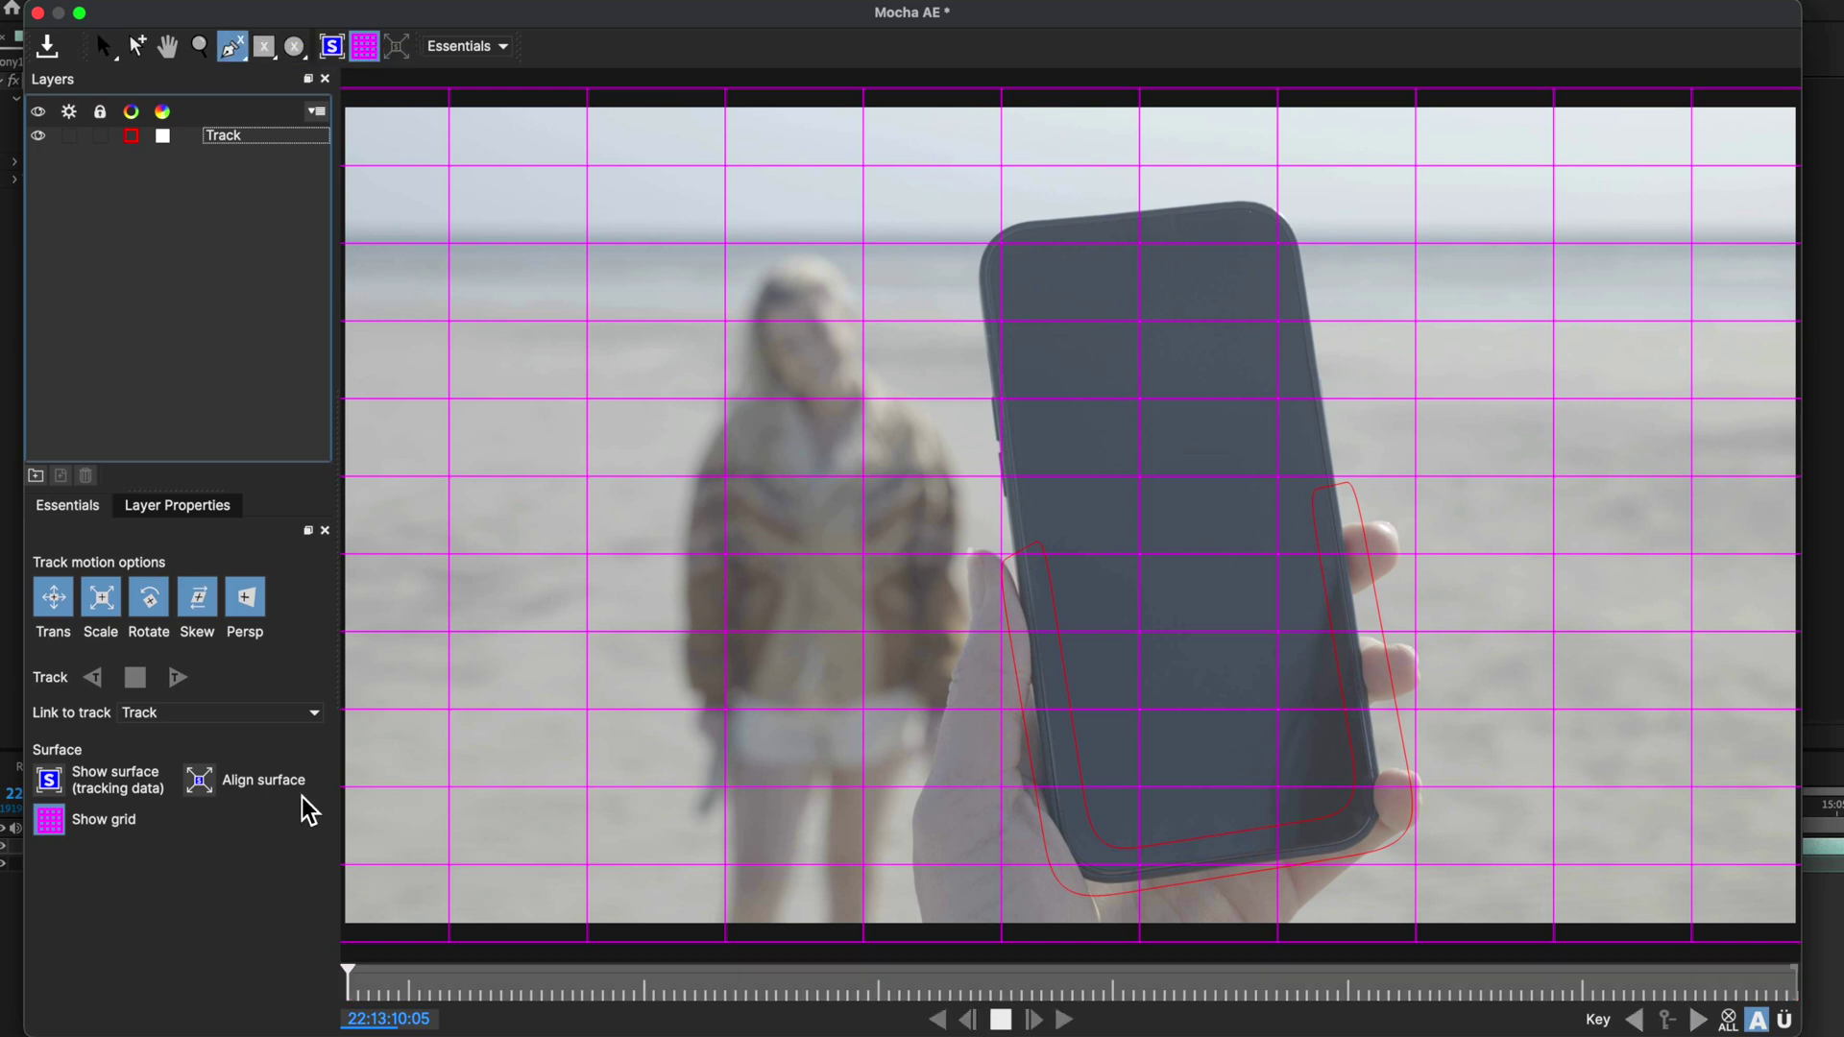
pyautogui.click(46, 824)
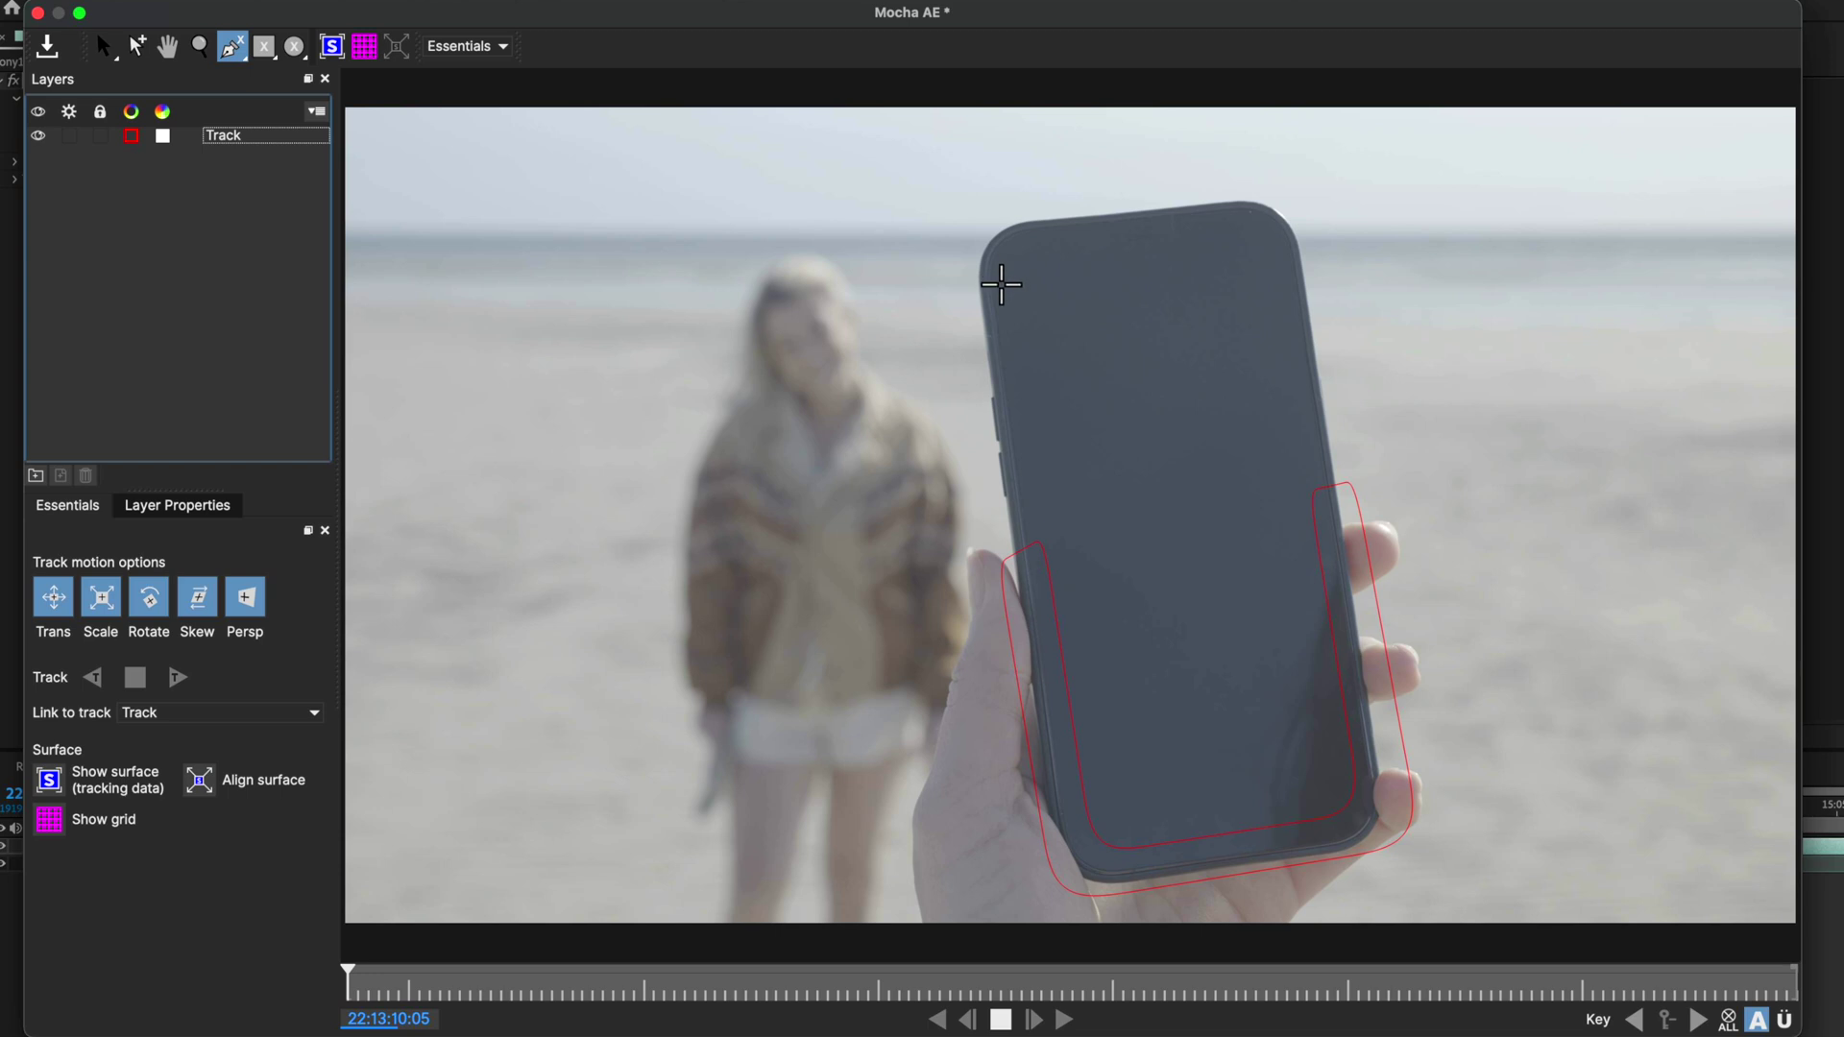
pyautogui.click(993, 277)
pyautogui.click(1074, 247)
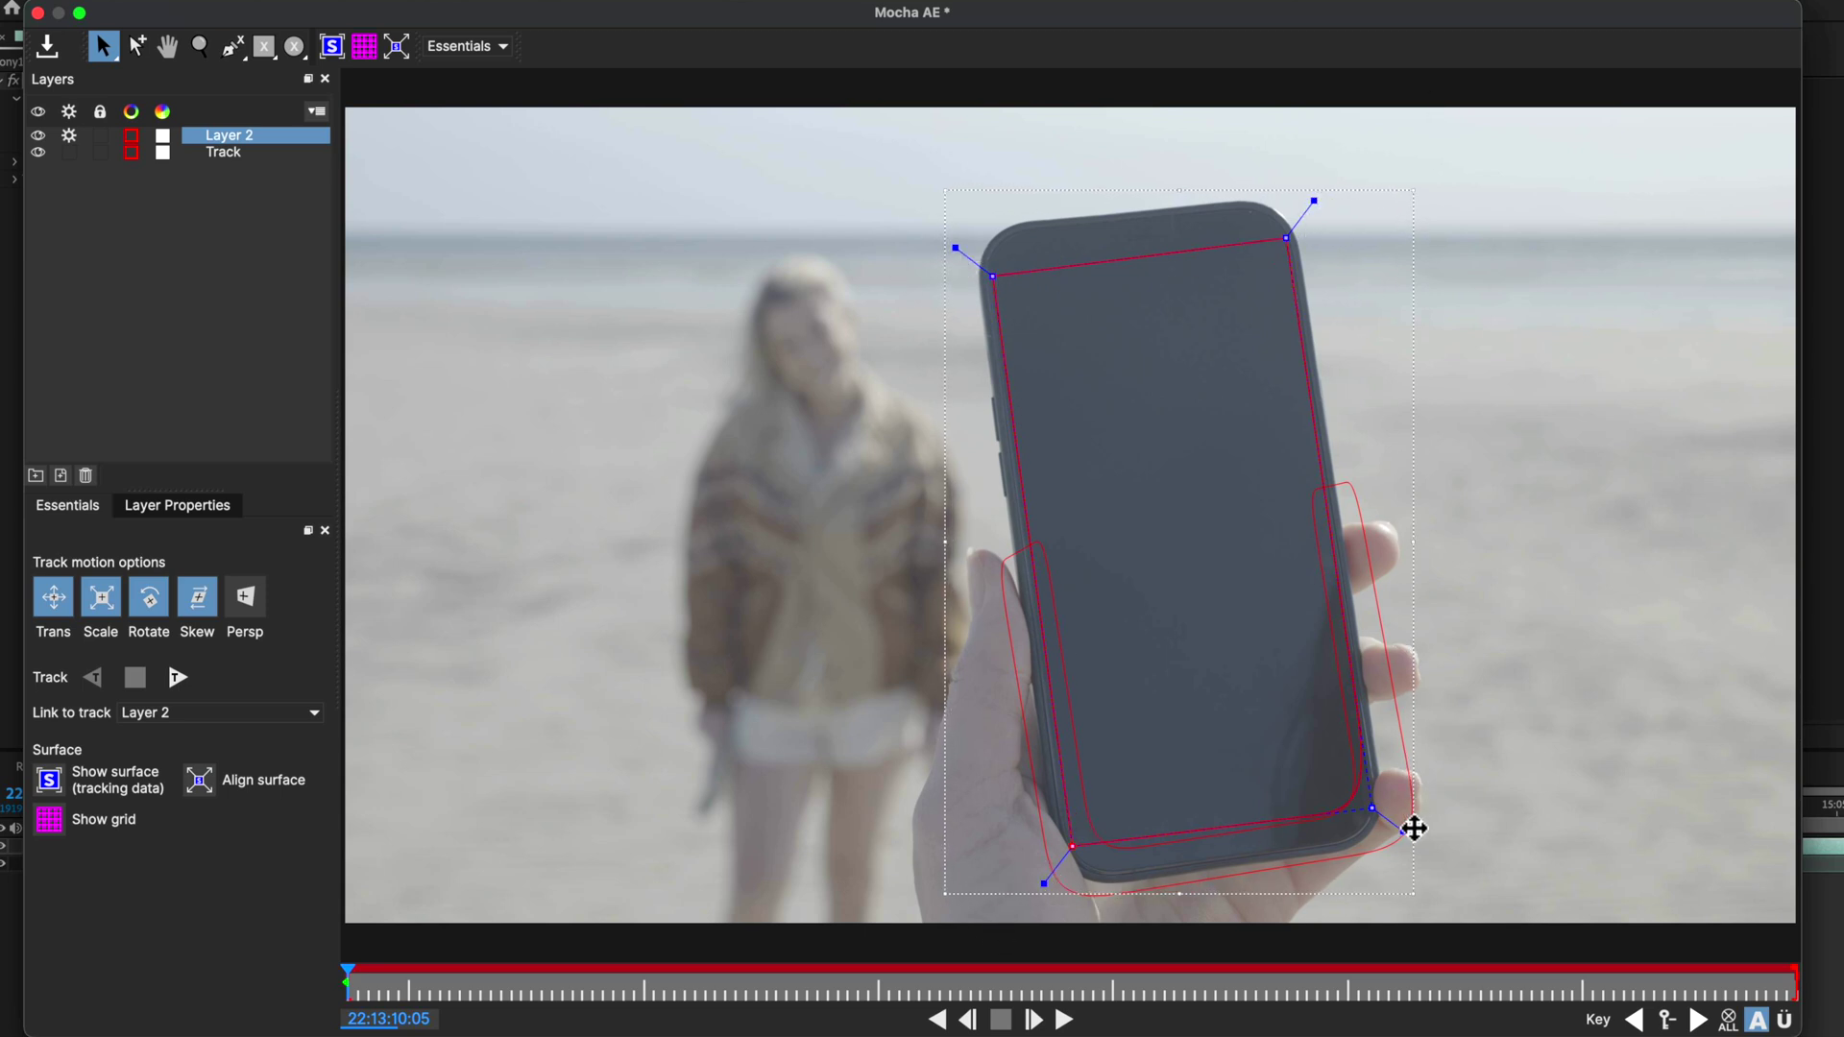
# - Link the Screen Mask layer to the Track layer and check it follows the phone
pyautogui.click(228, 187)
pyautogui.click(227, 138)
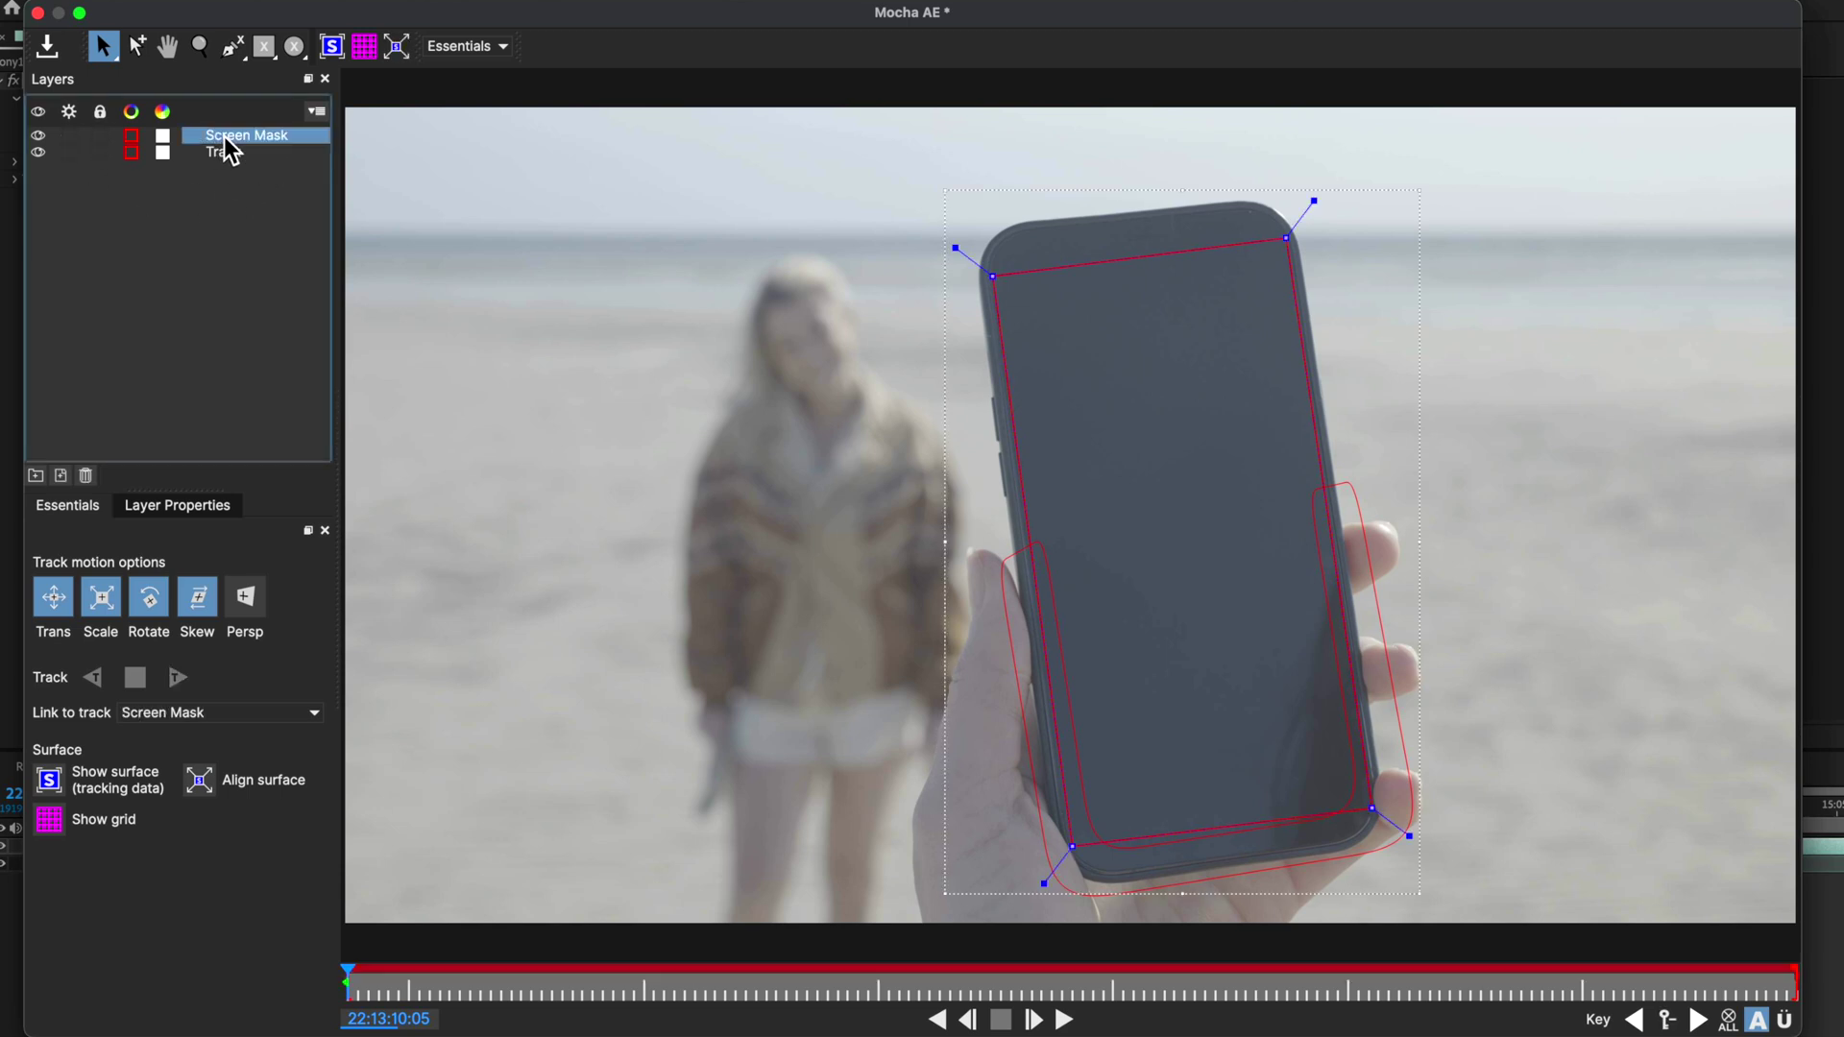
pyautogui.click(177, 723)
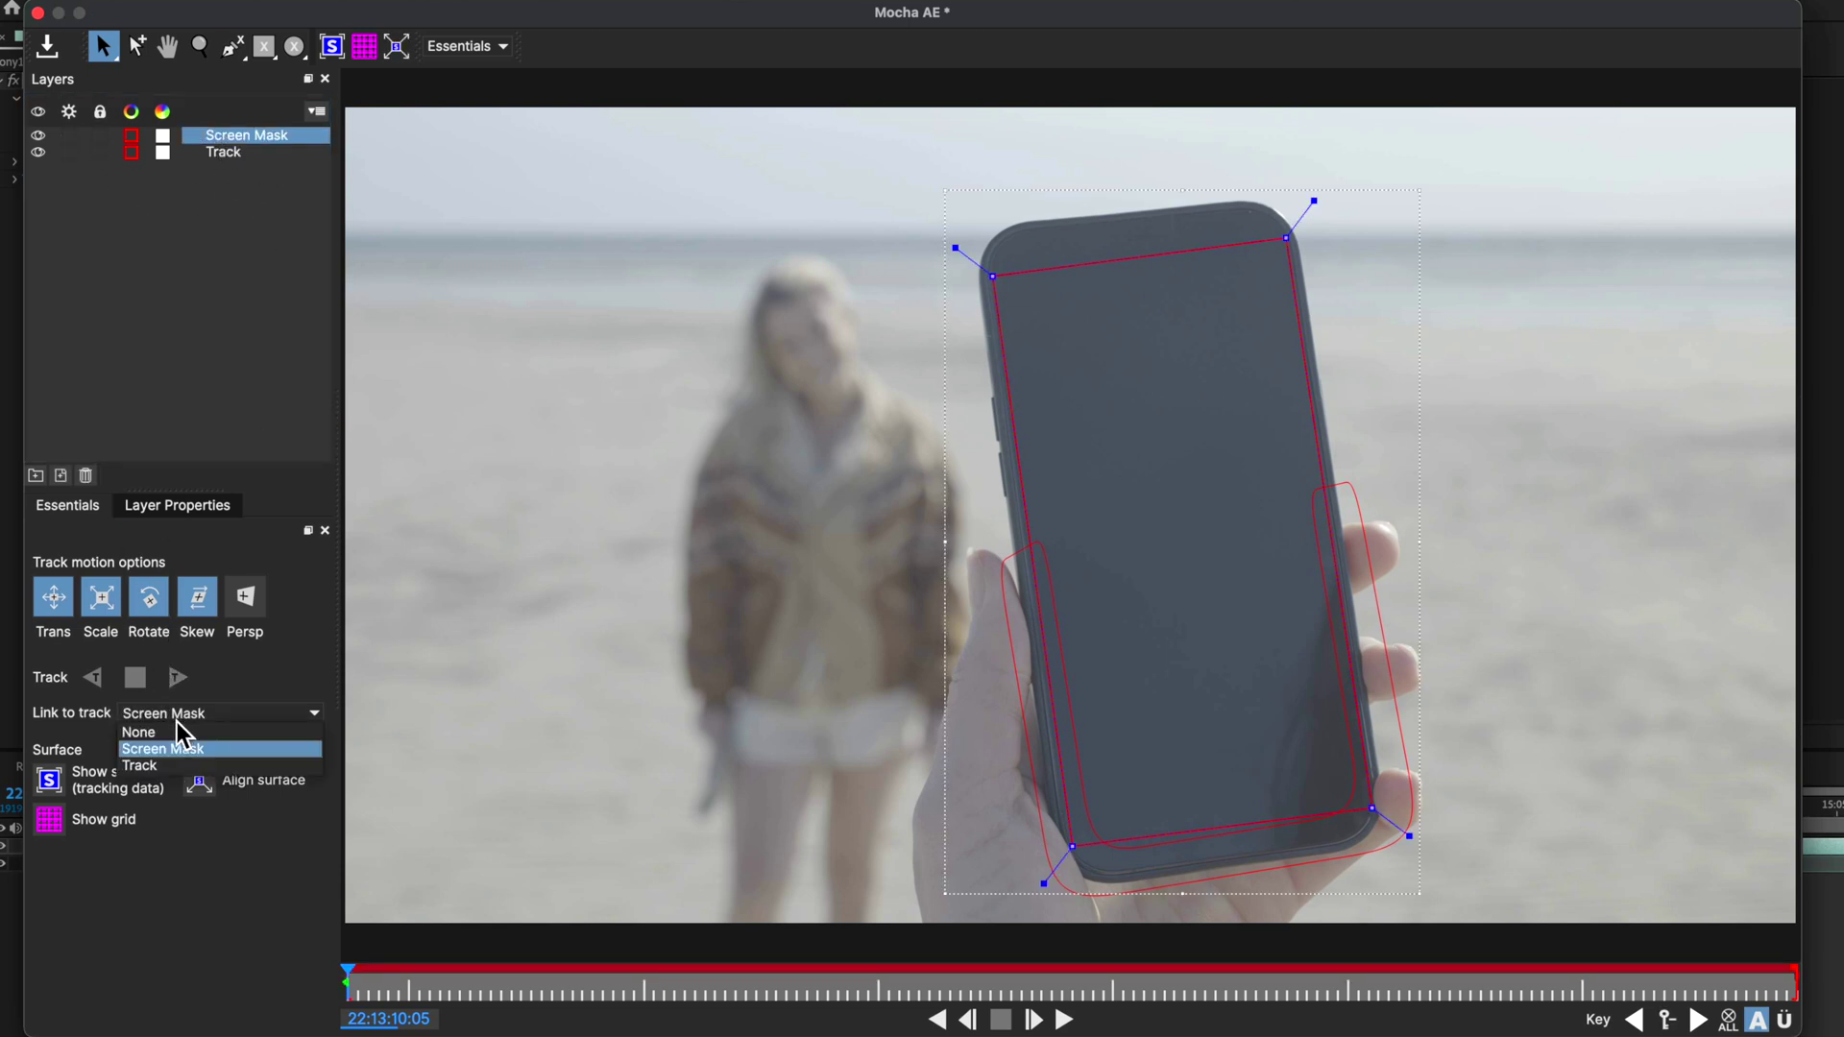
pyautogui.click(164, 763)
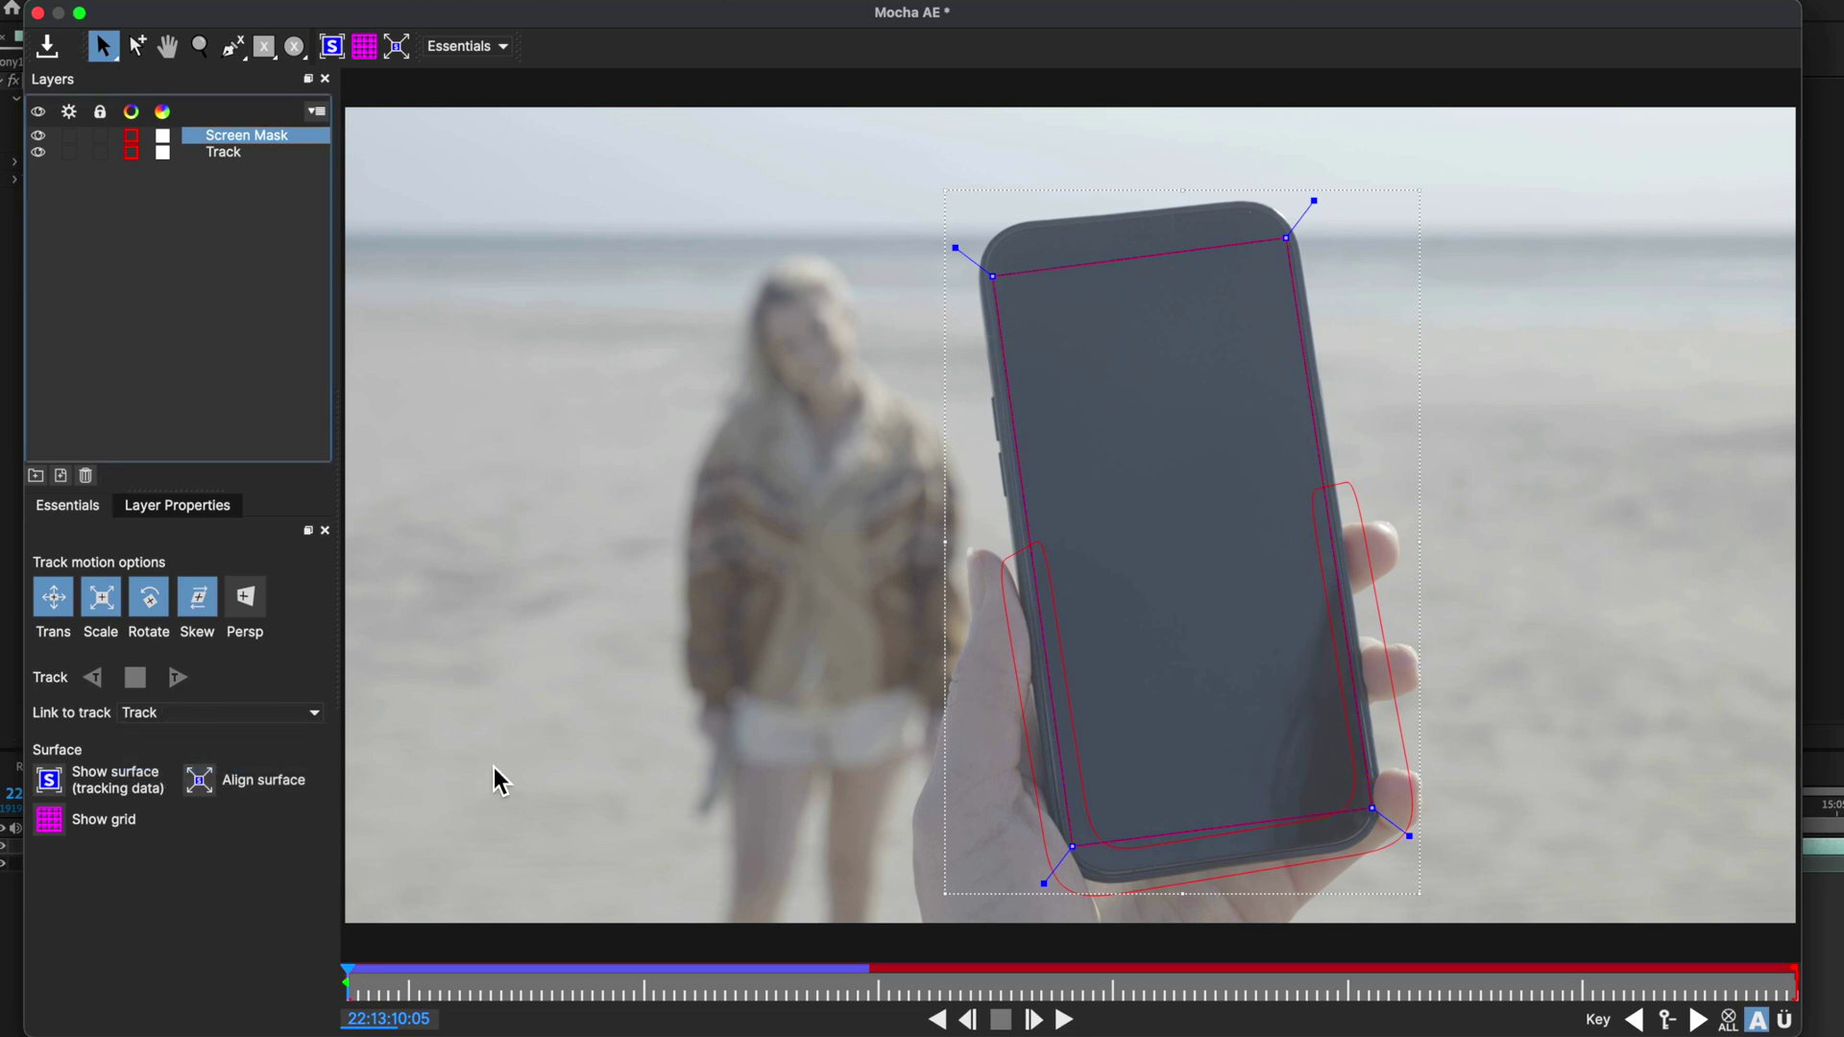
pyautogui.moveTo(354, 988); pyautogui.dragTo(852, 1012)
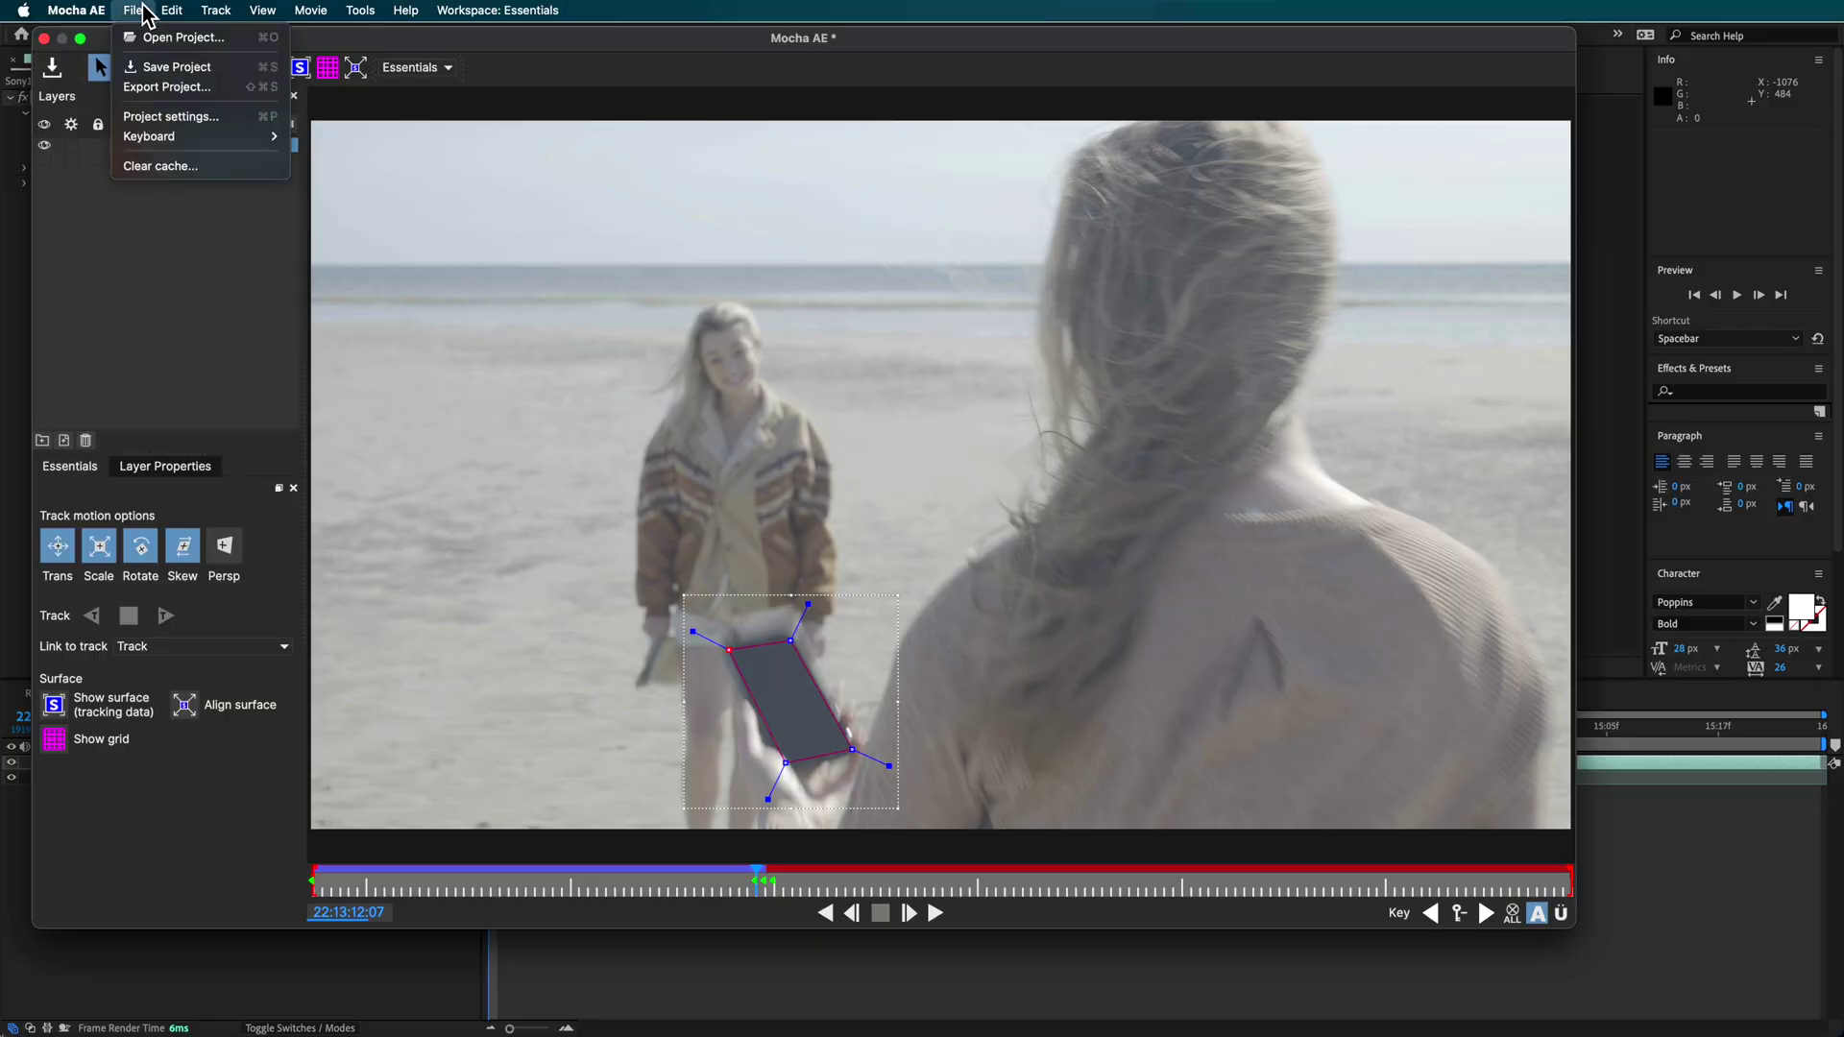
# - Save the Mocha project and quit Mocha AE
pyautogui.click(162, 67)
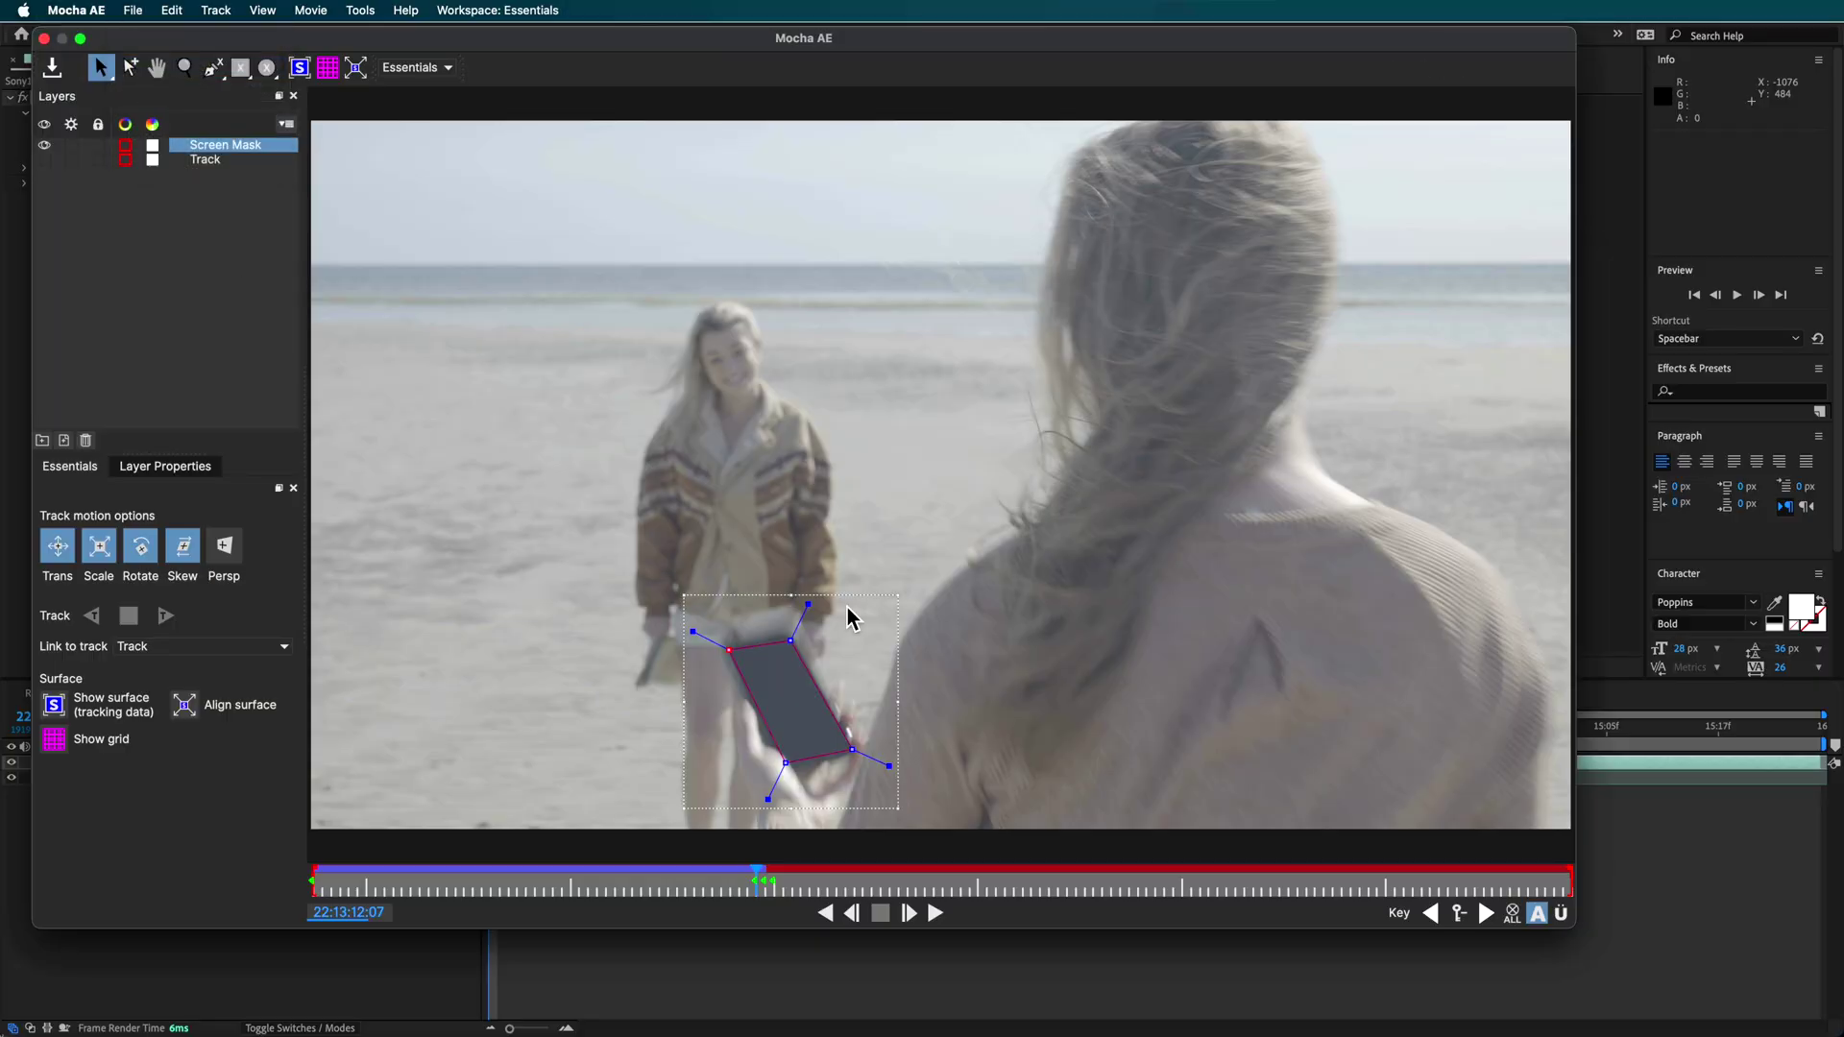
pyautogui.click(72, 10)
pyautogui.click(96, 200)
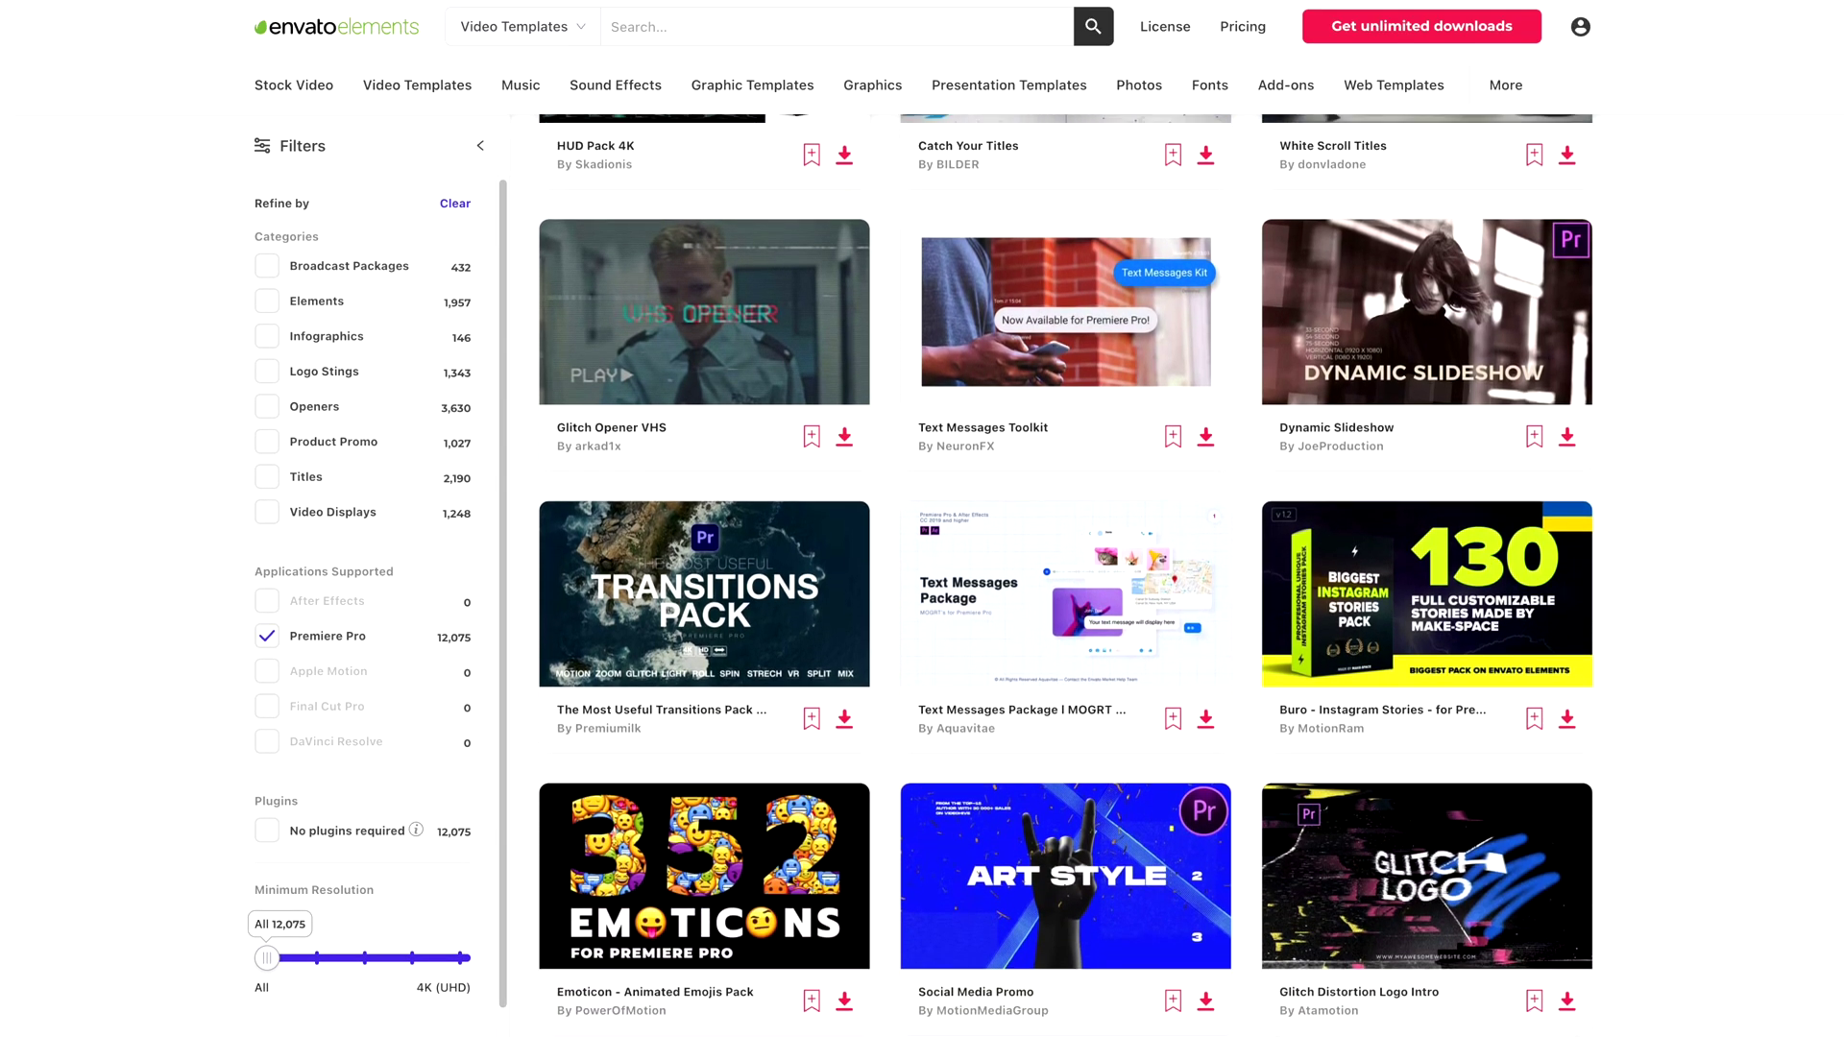
# - Scroll through Envato Elements libraries, then open the Mocha layer selection for masks
pyautogui.moveTo(90, 461); pyautogui.dragTo(1181, 473)
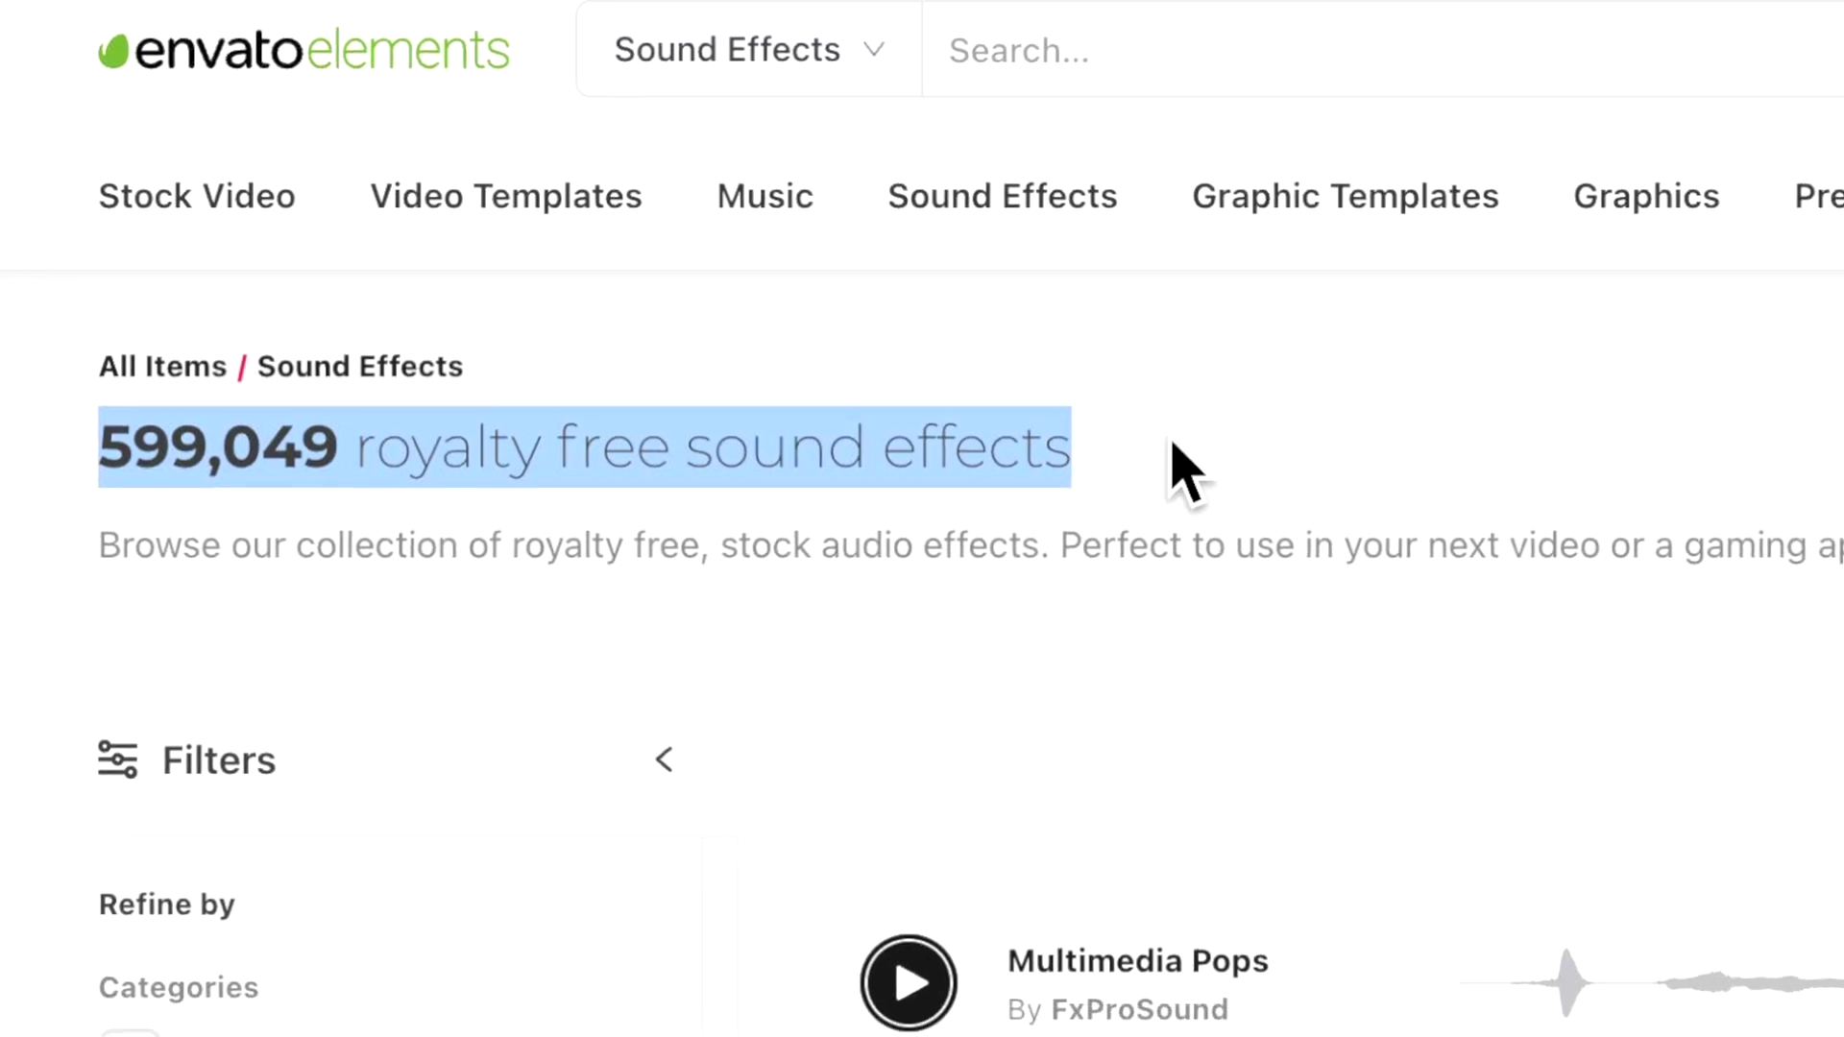
pyautogui.scroll(-3, 1085, 576)
pyautogui.scroll(-2, 1085, 576)
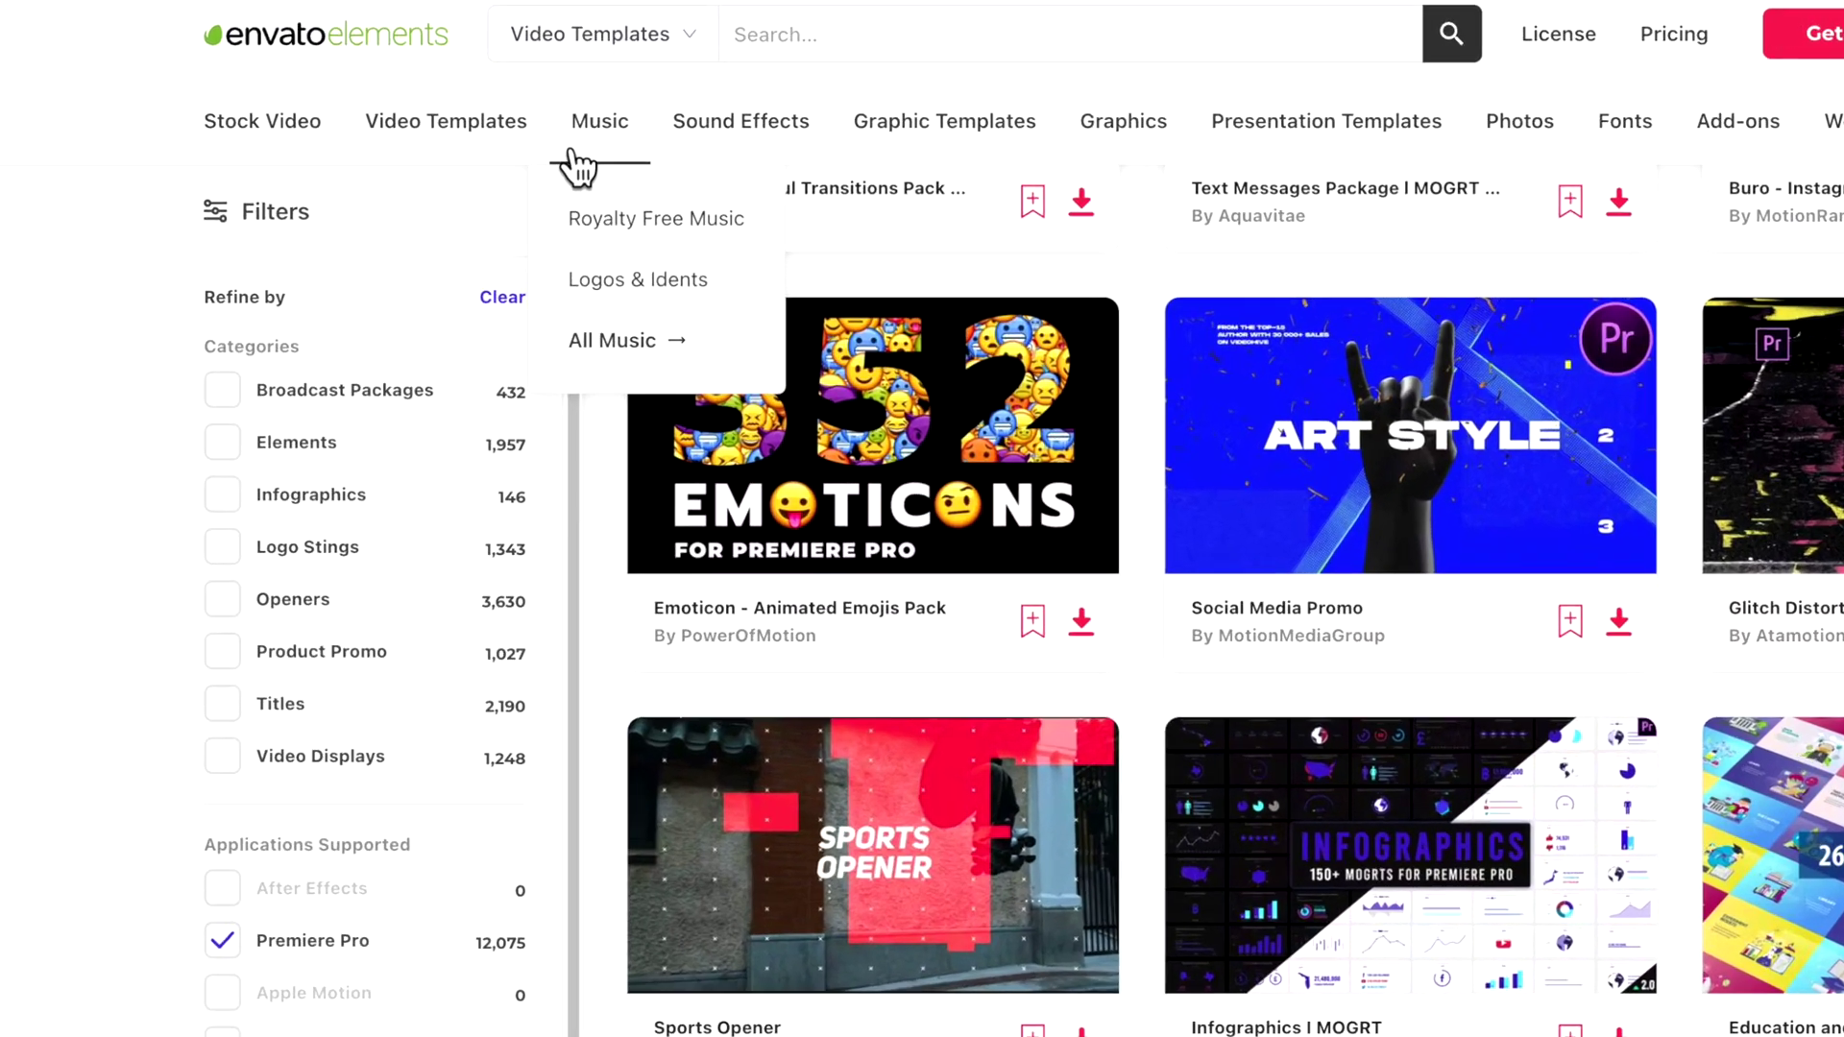
pyautogui.moveTo(416, 91)
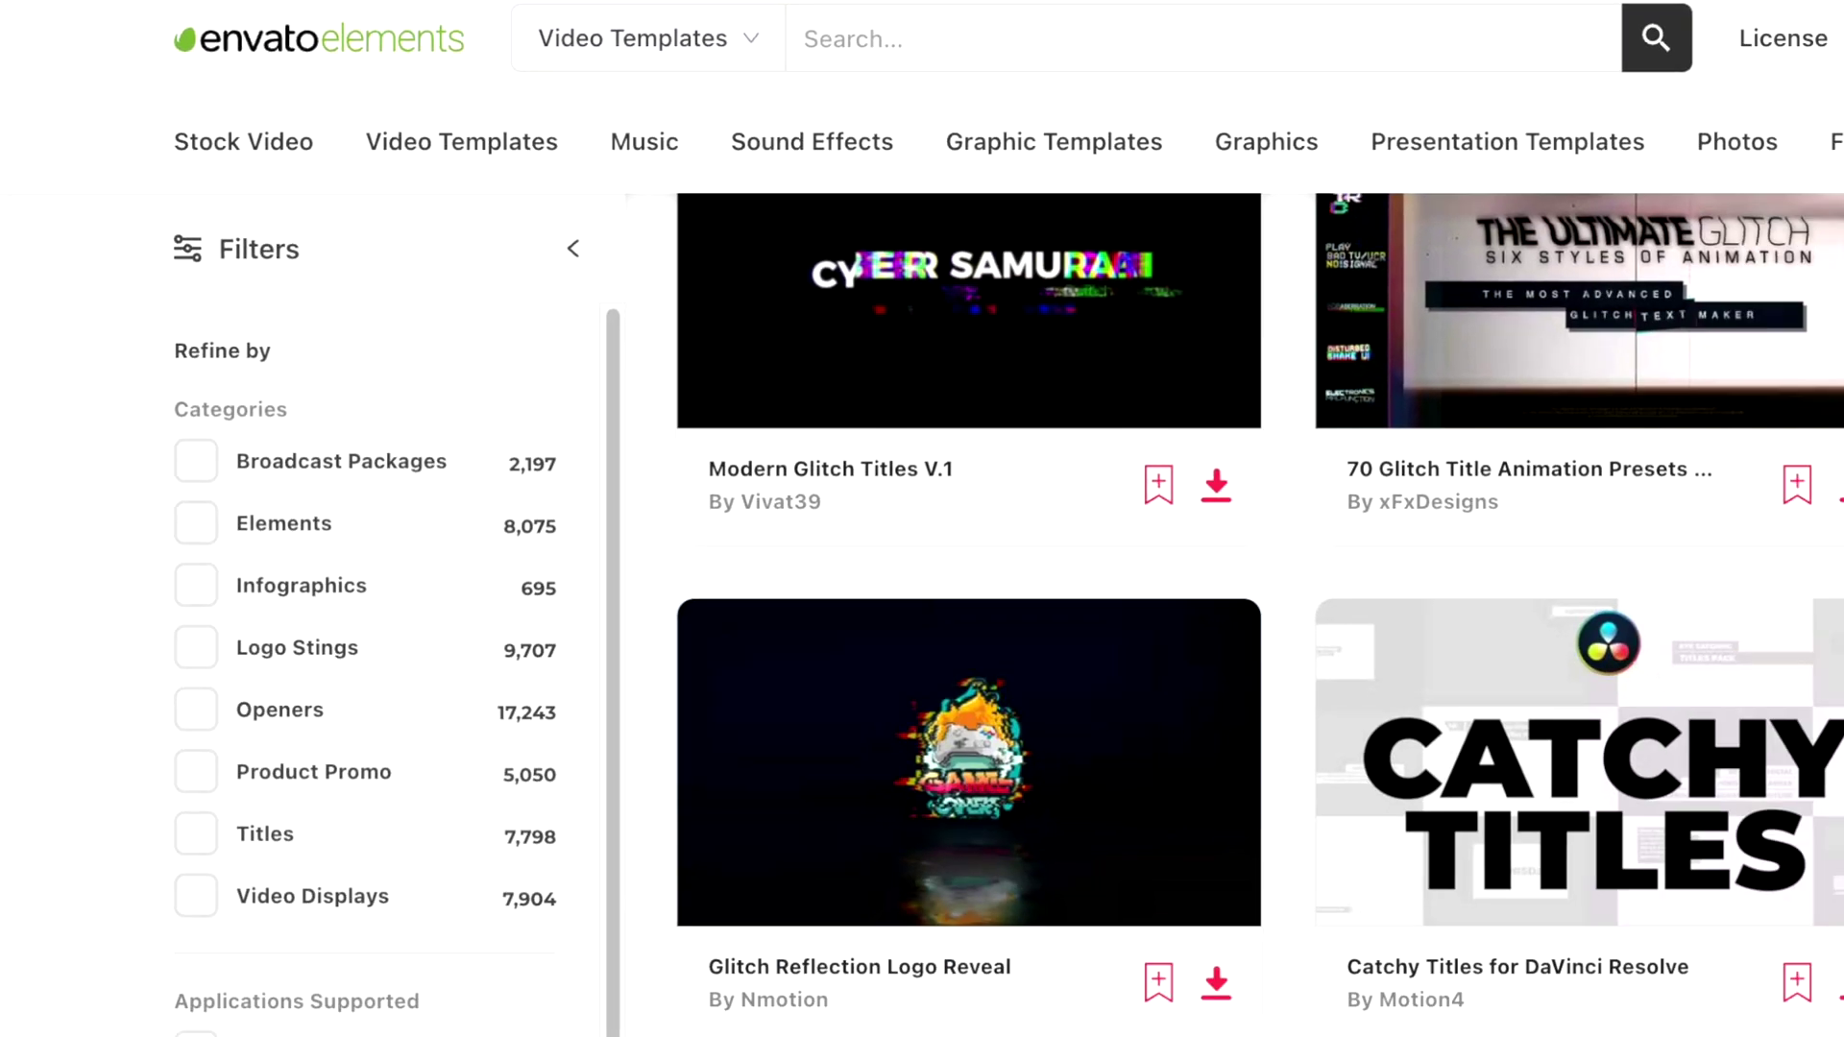
pyautogui.scroll(-3, 1066, 576)
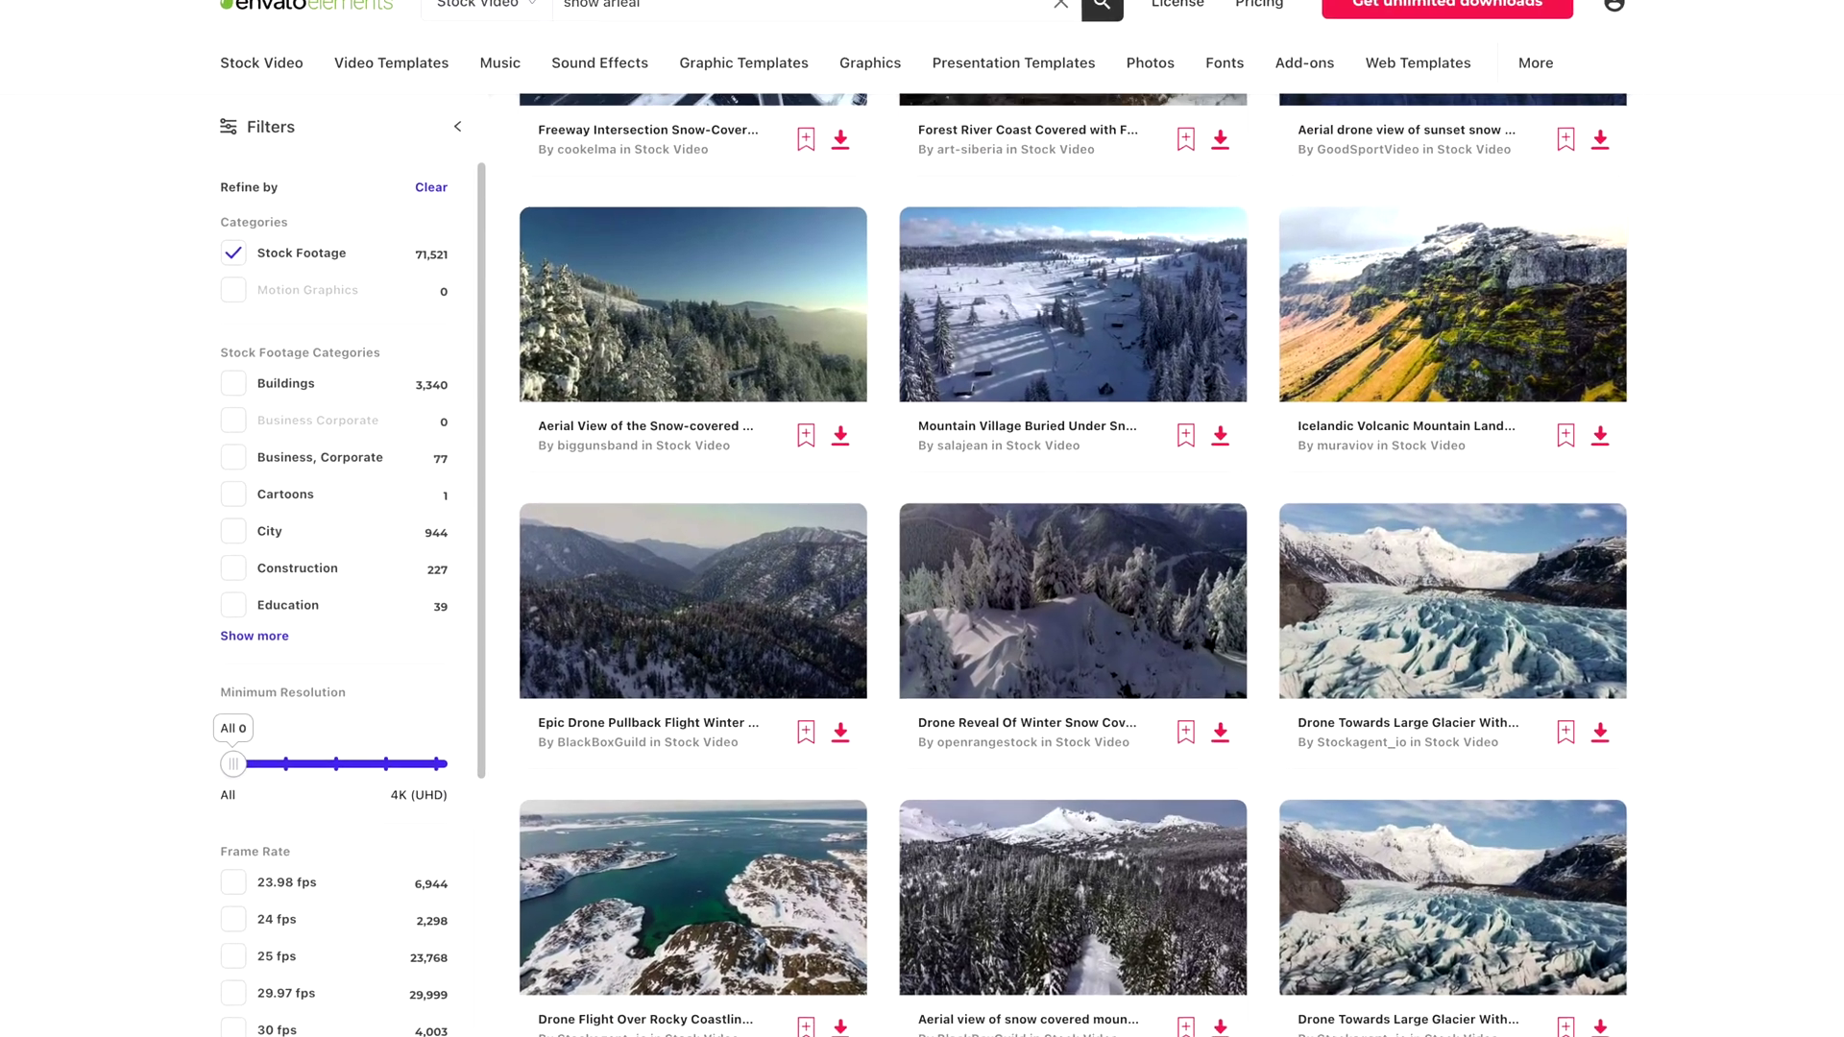
pyautogui.scroll(-3, 1075, 577)
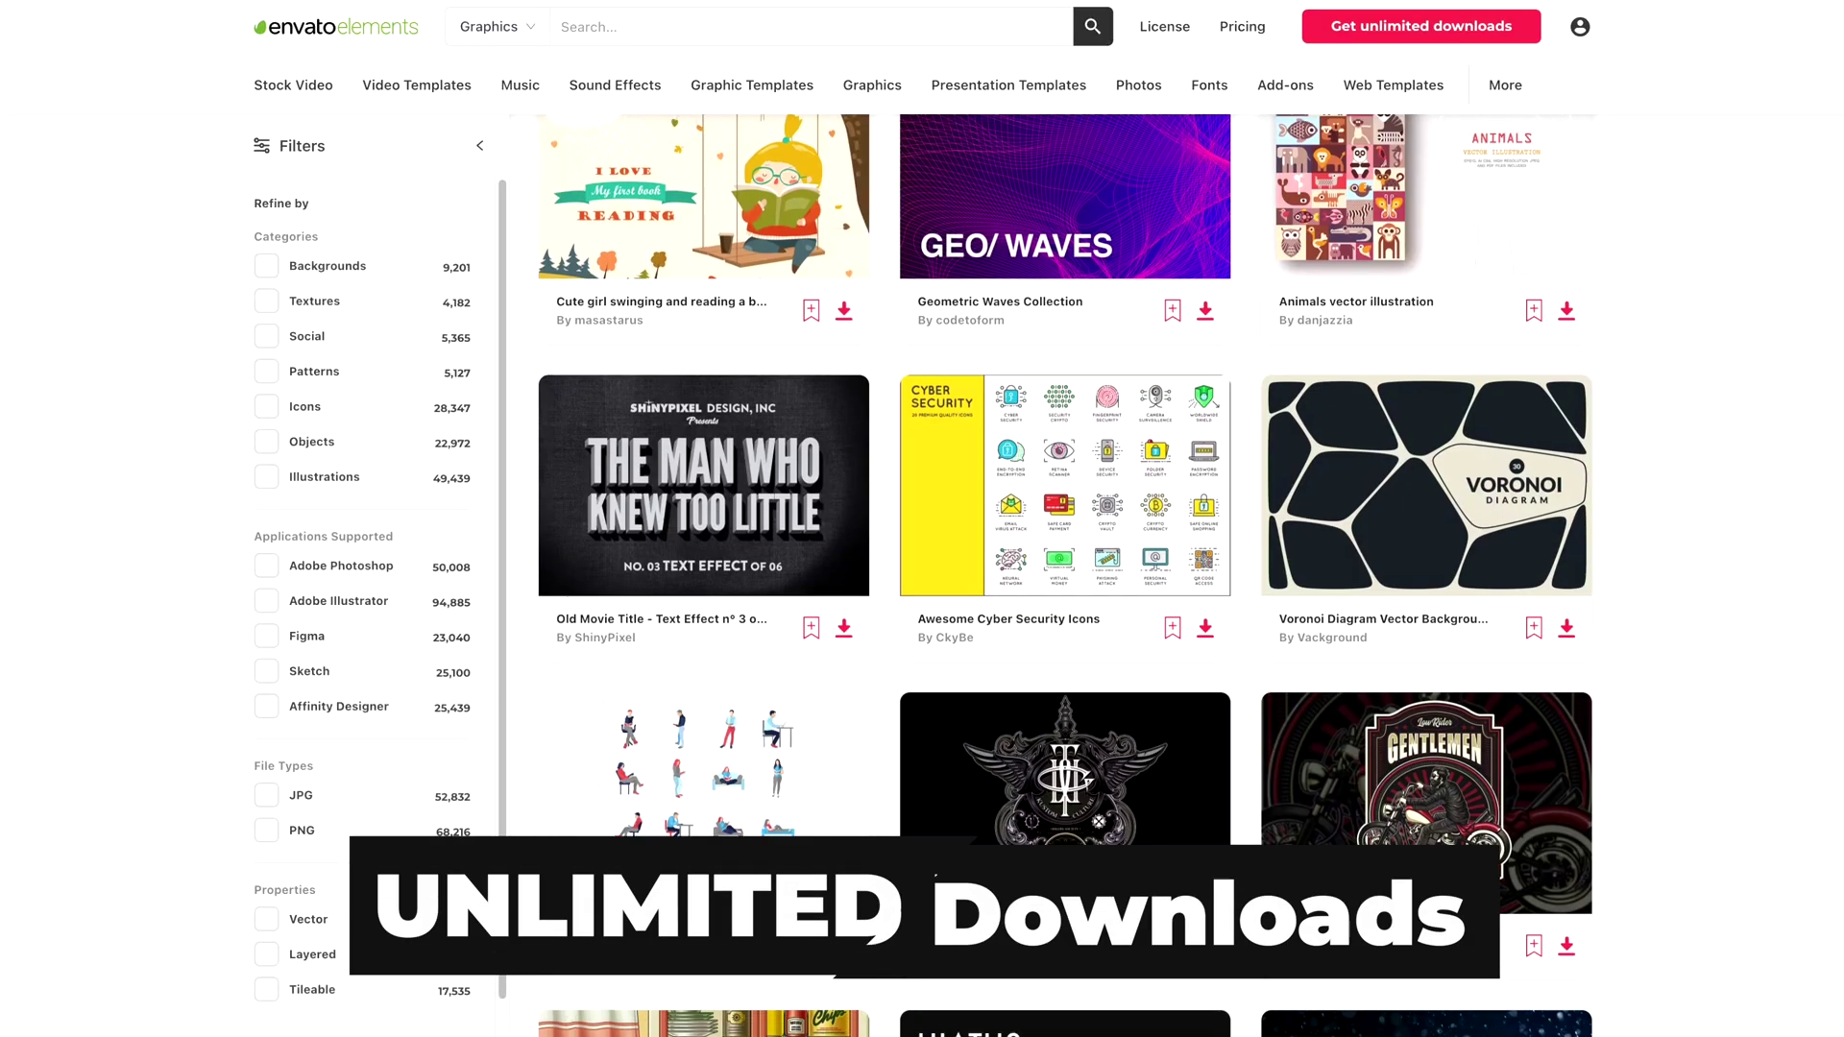
pyautogui.scroll(-4, 1065, 576)
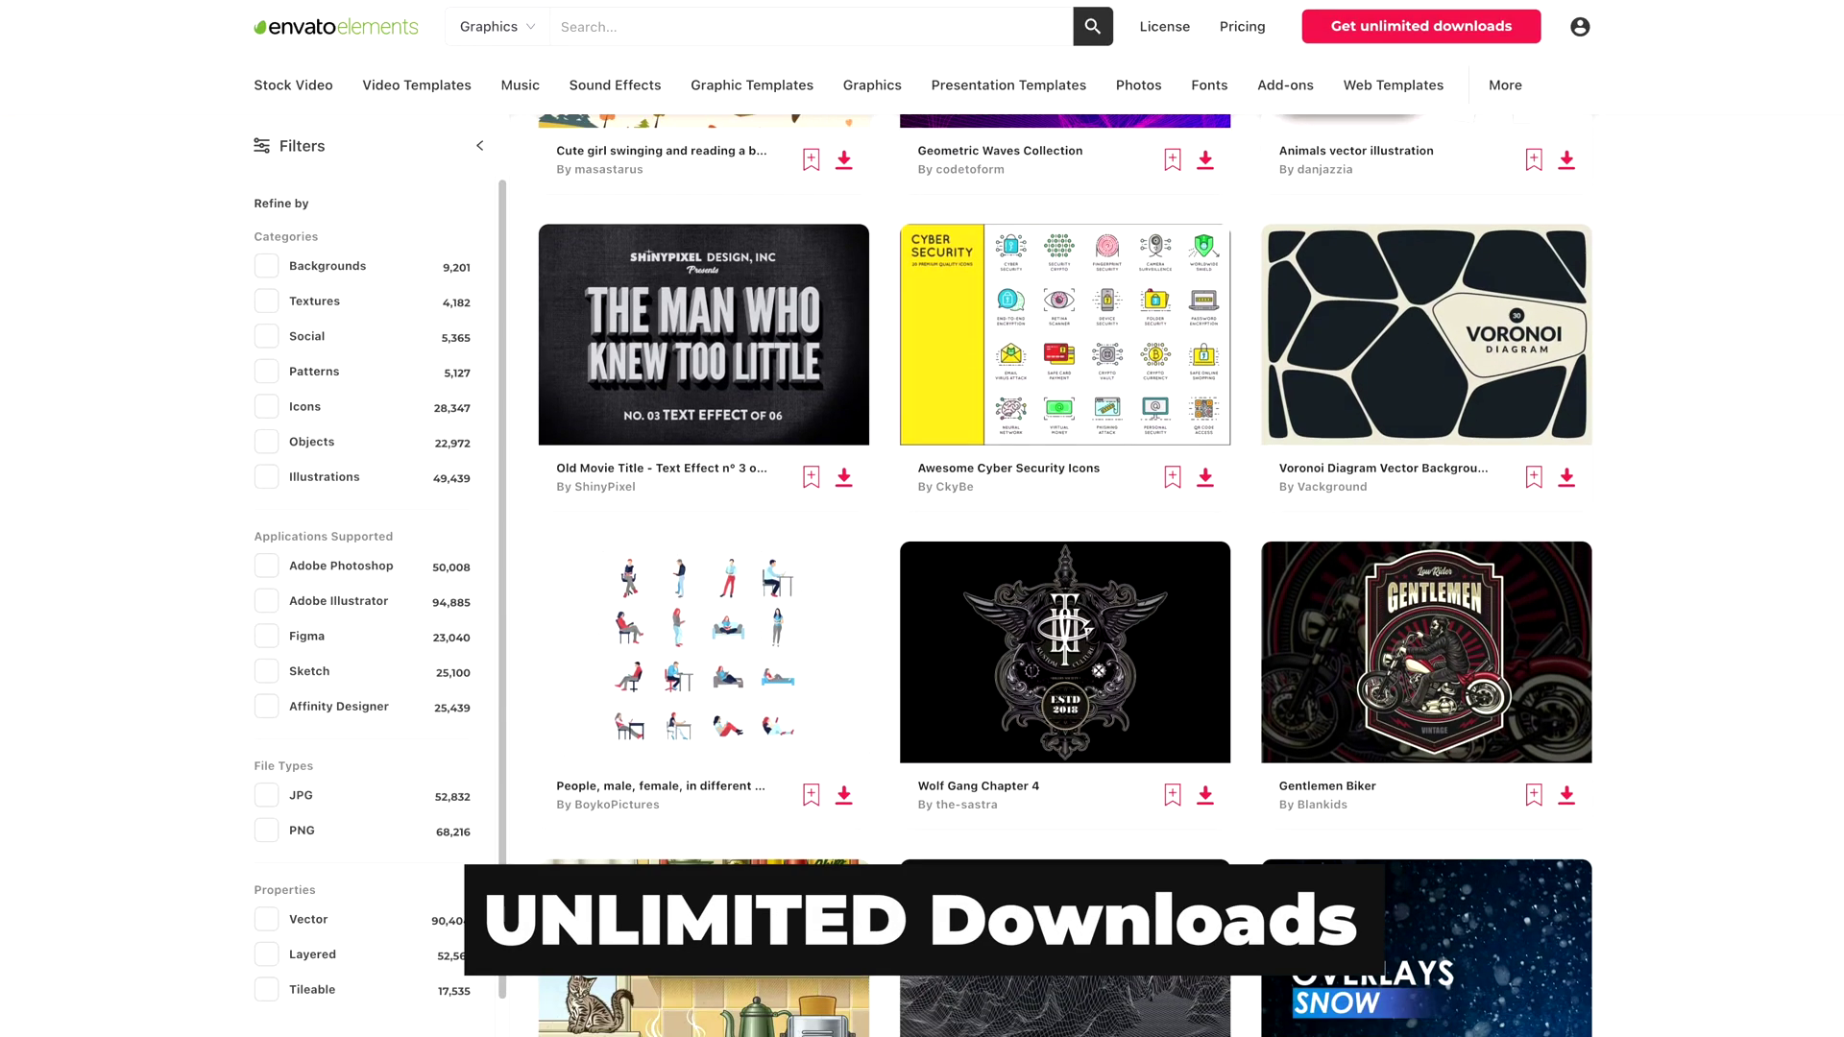
pyautogui.scroll(-4, 1065, 577)
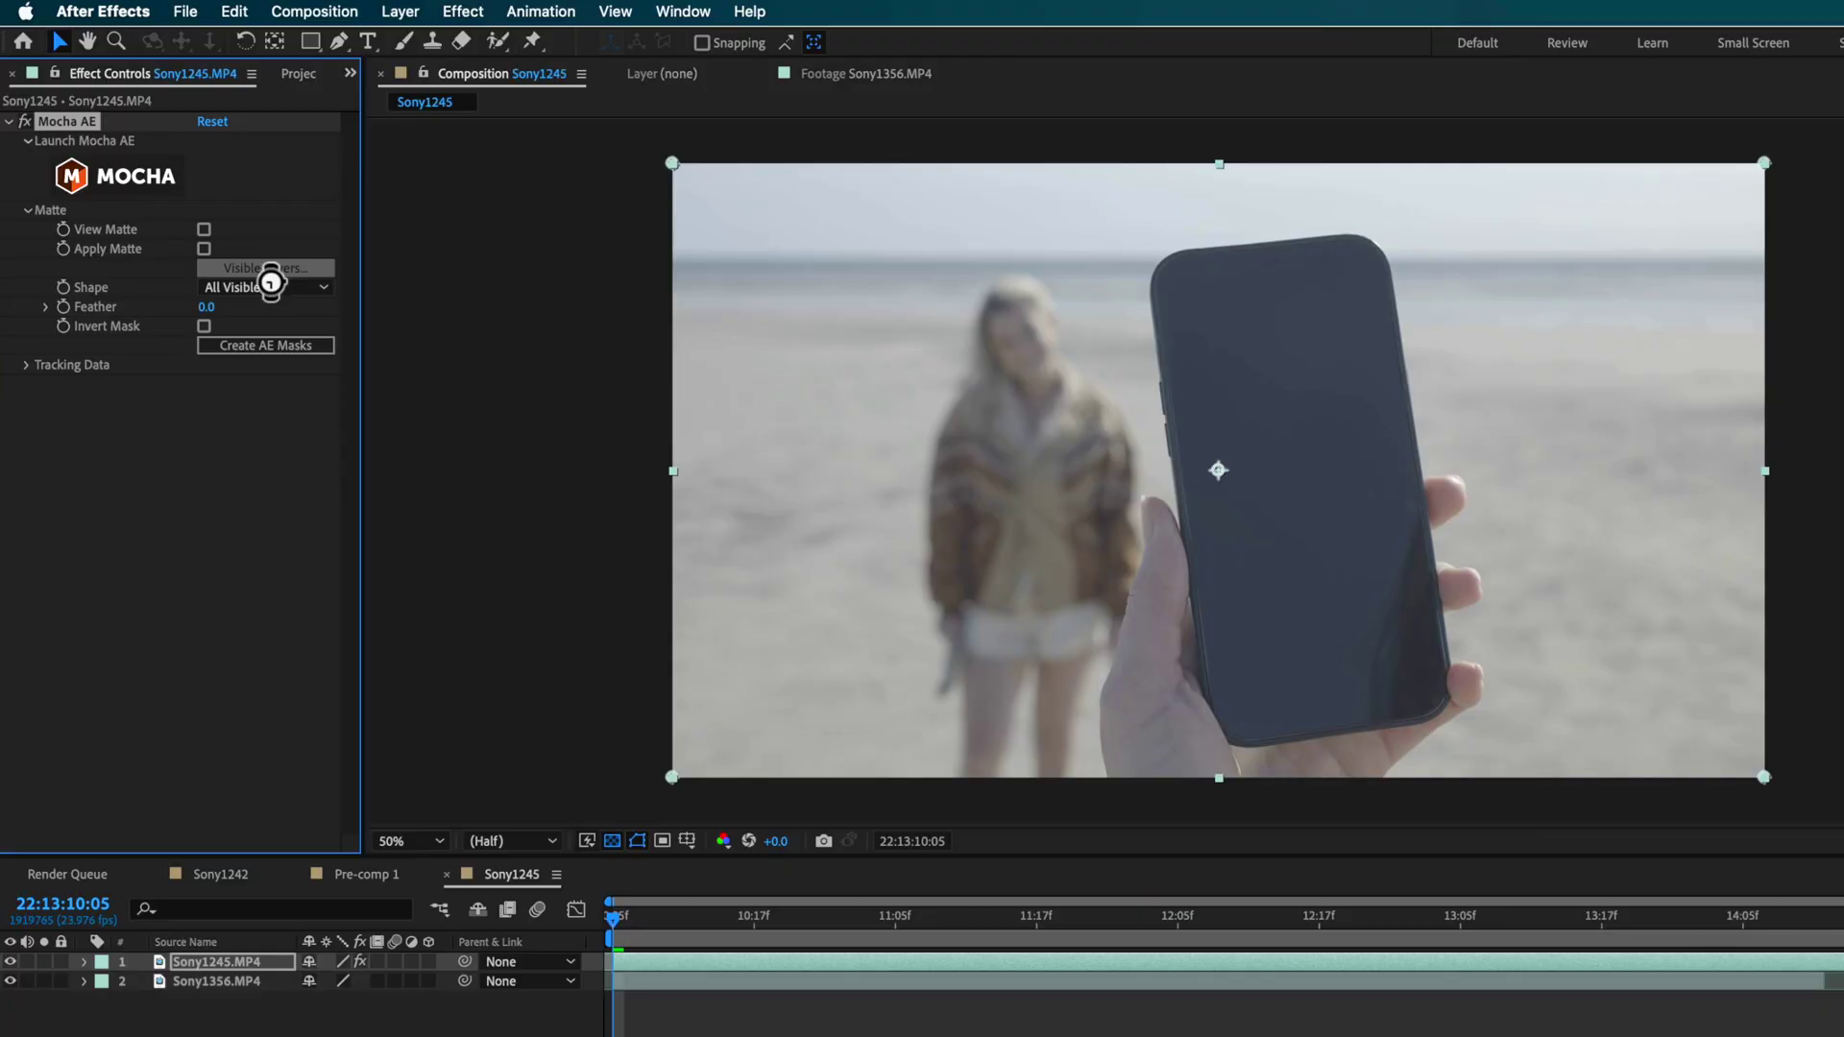
pyautogui.click(267, 269)
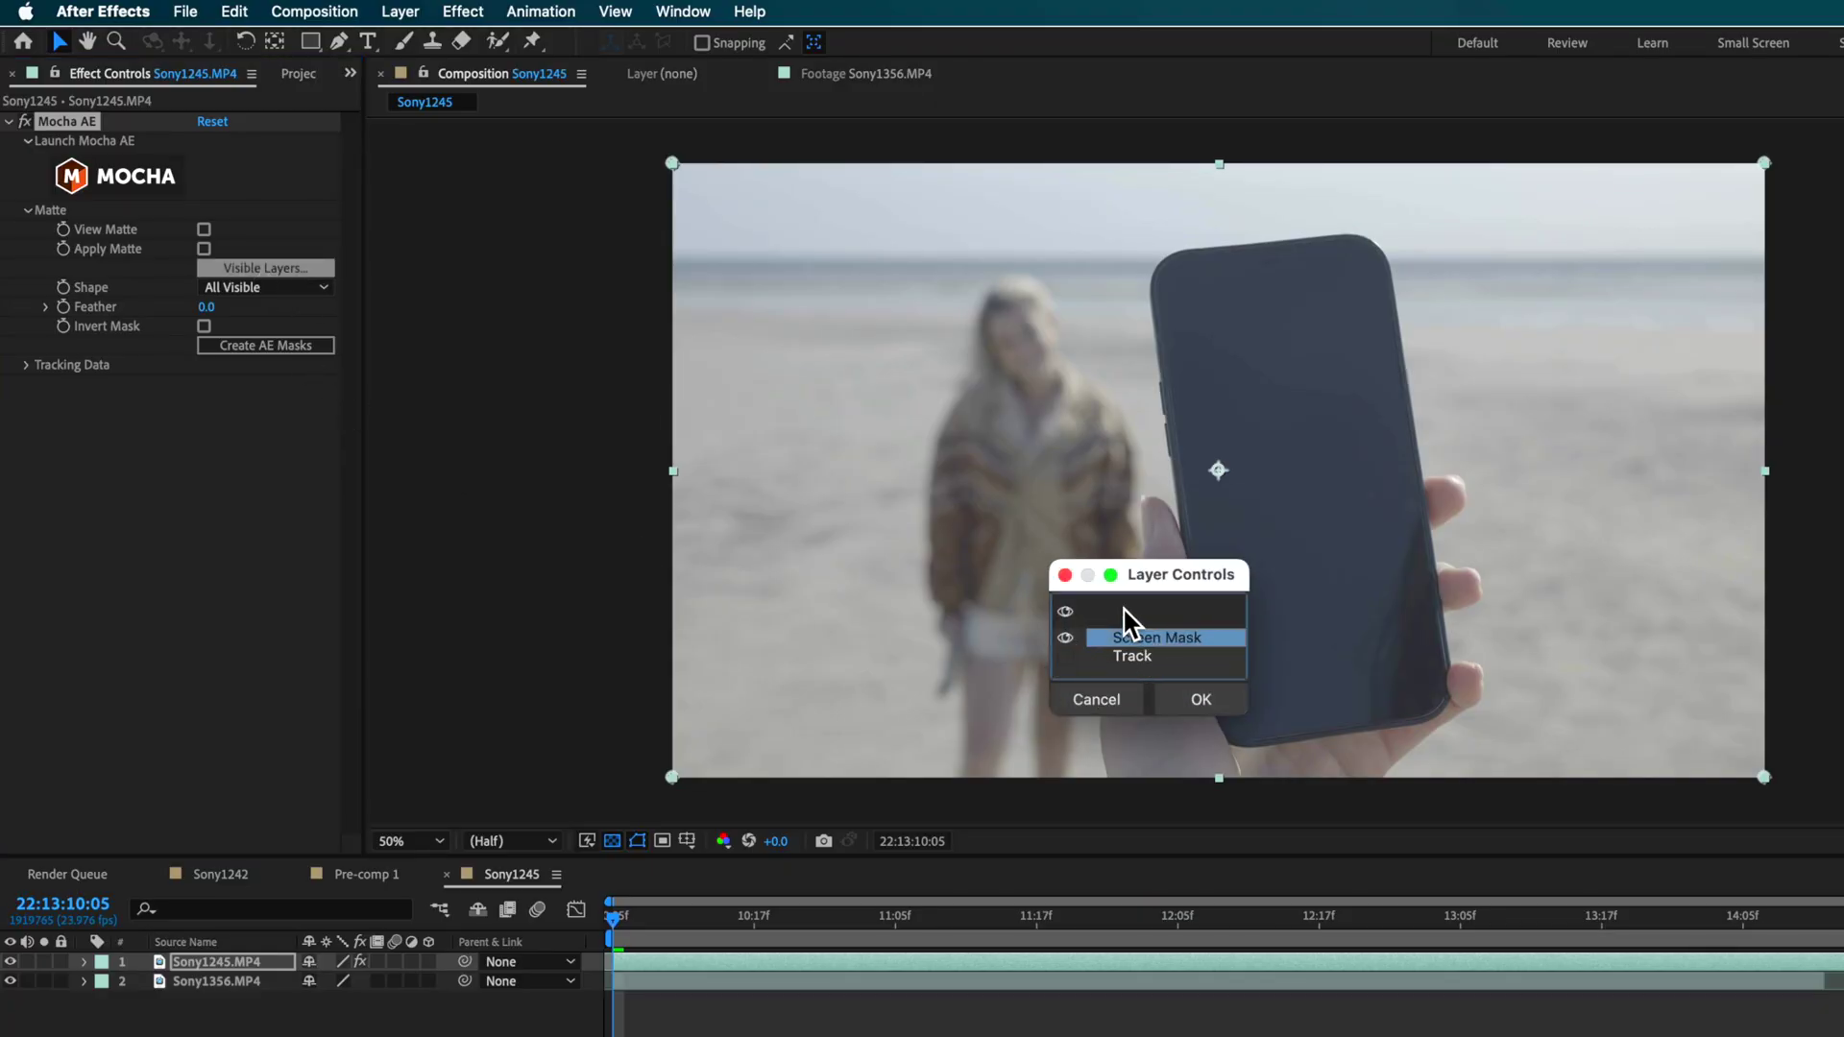
# - Create an After Effects mask from the Mocha Screen Mask layer
pyautogui.click(1202, 701)
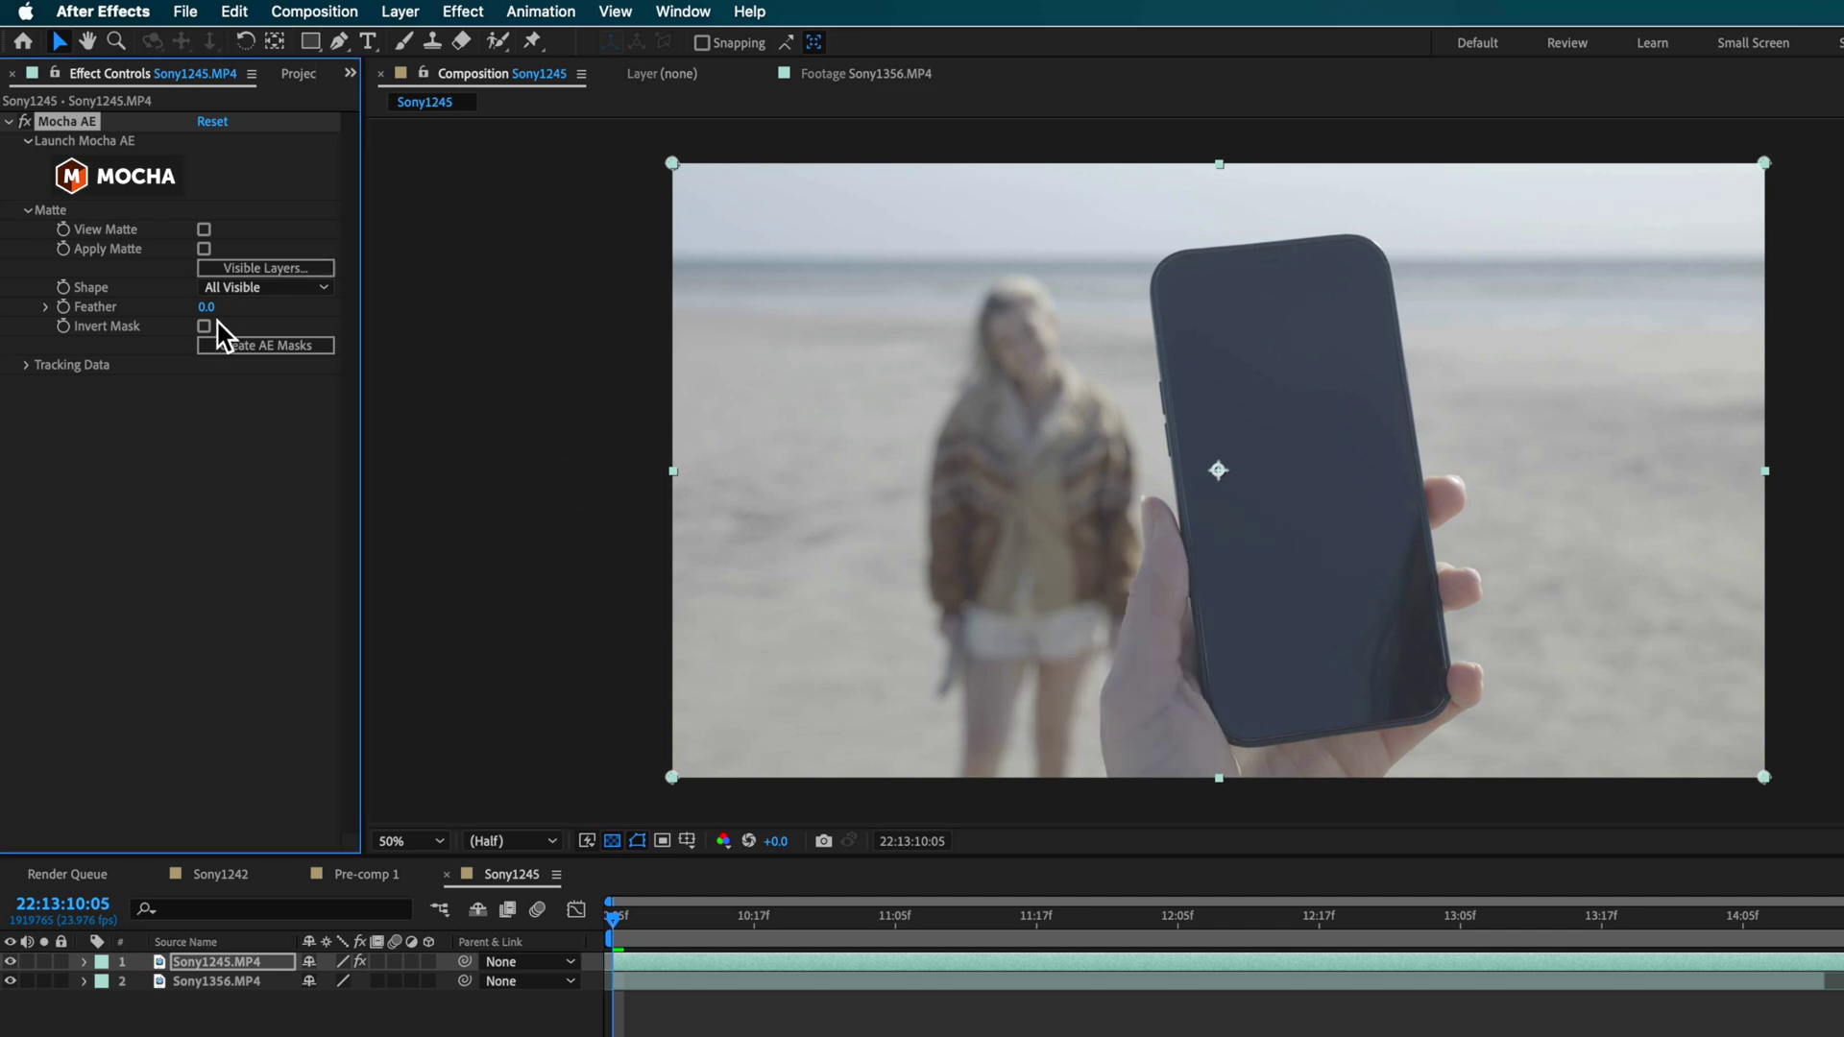
pyautogui.click(257, 342)
pyautogui.moveTo(636, 928)
pyautogui.mouseDown()
pyautogui.moveTo(801, 930)
pyautogui.moveTo(616, 943)
pyautogui.mouseUp()
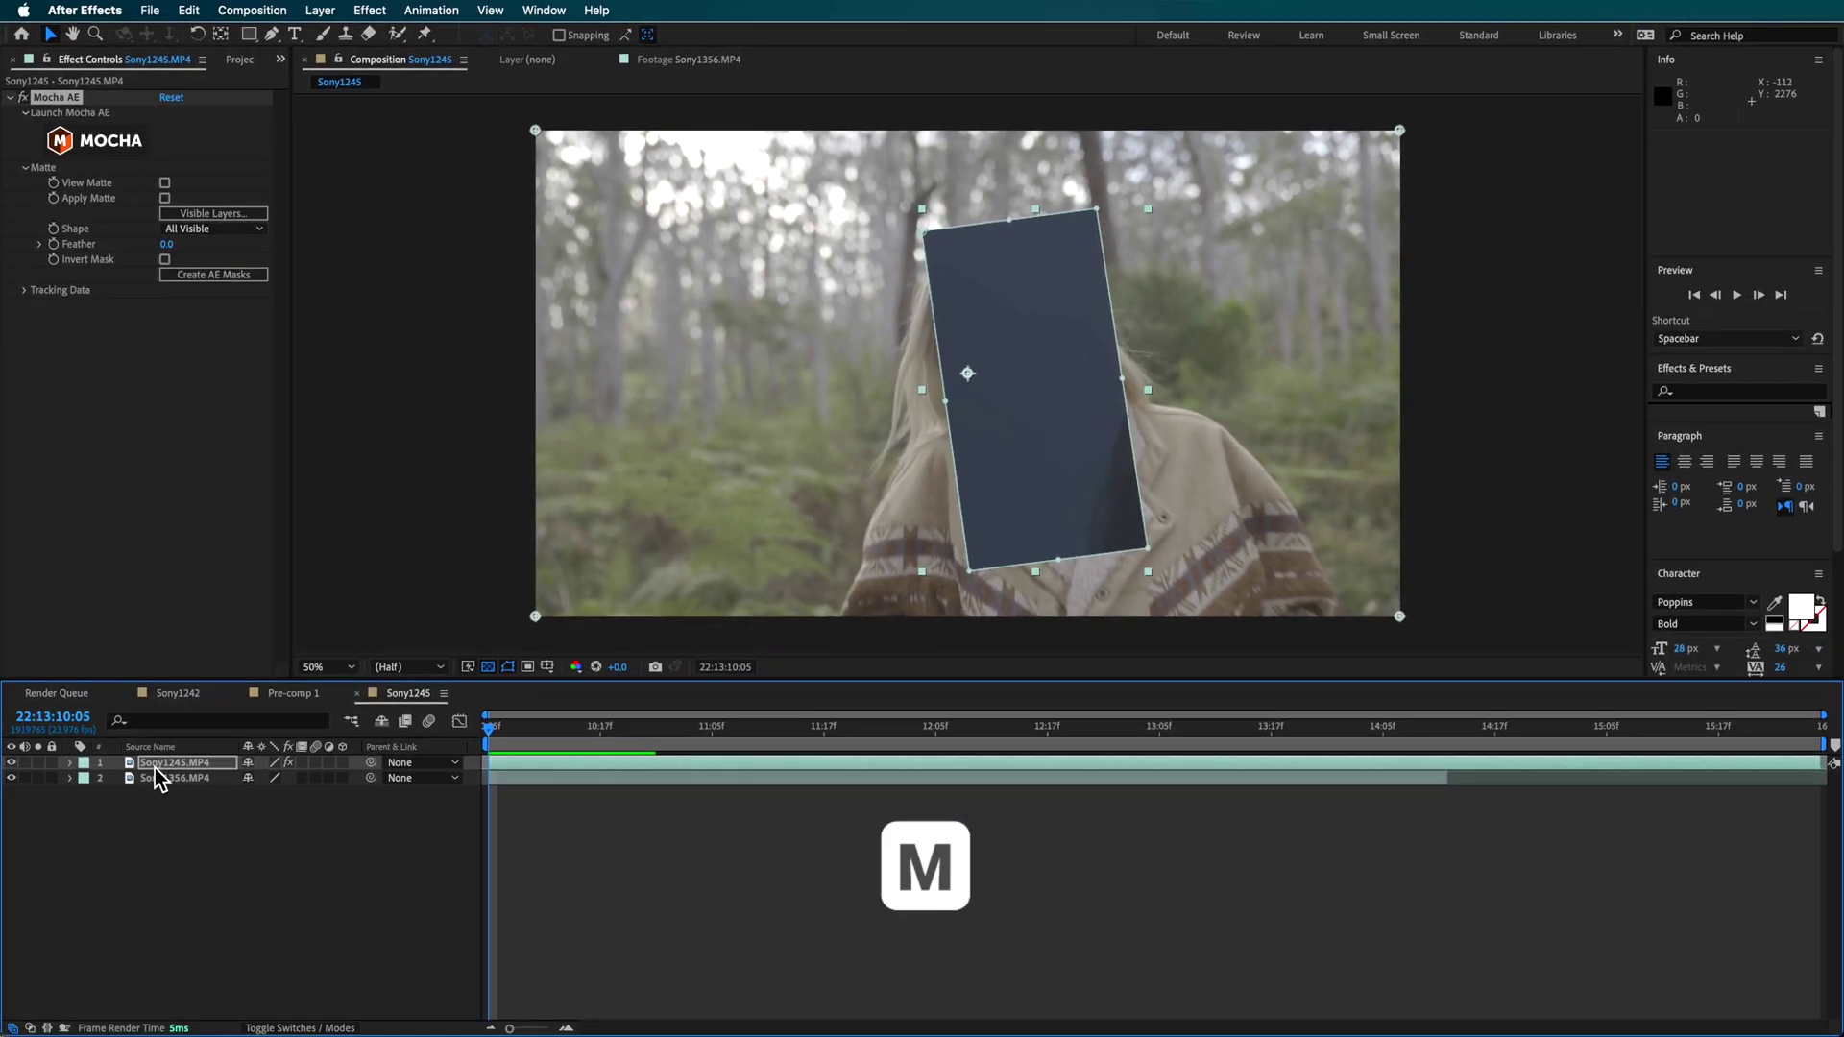
# - Set the Screen Mask mode to Subtract and hide the lower clip to reveal transparency
pyautogui.press('m')
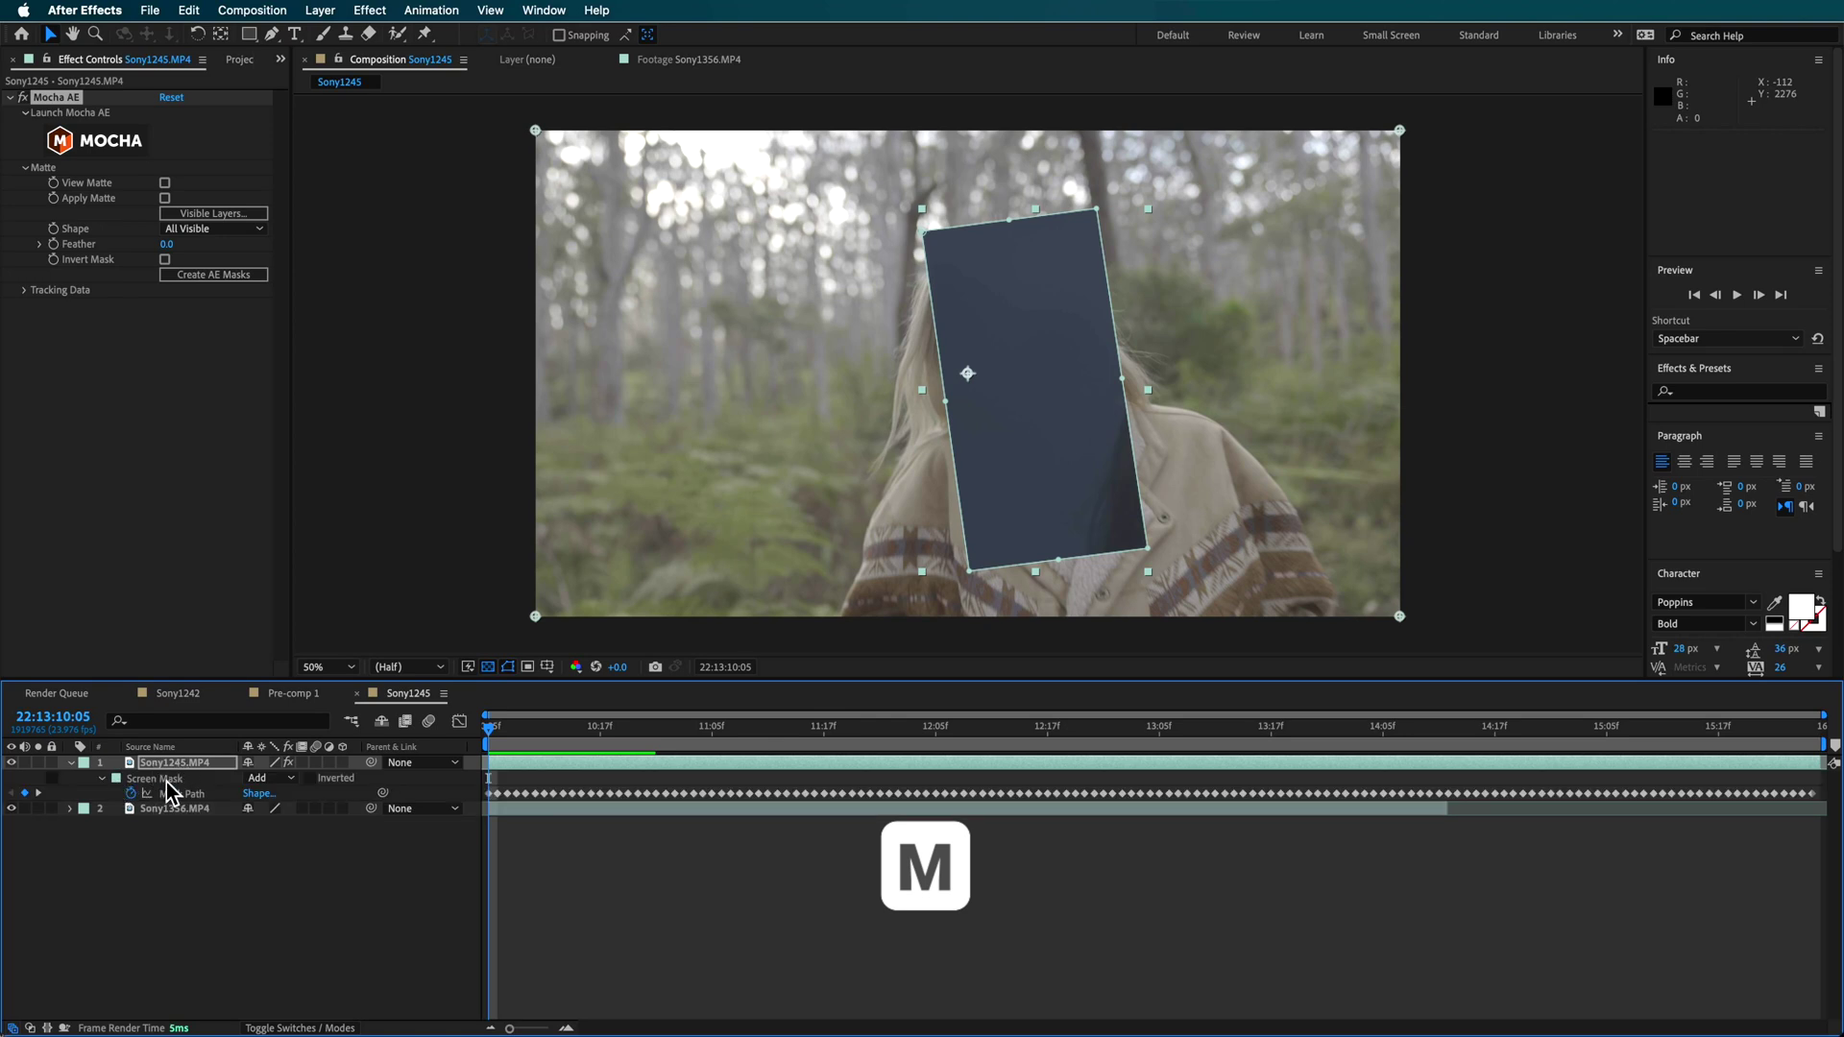
pyautogui.click(264, 778)
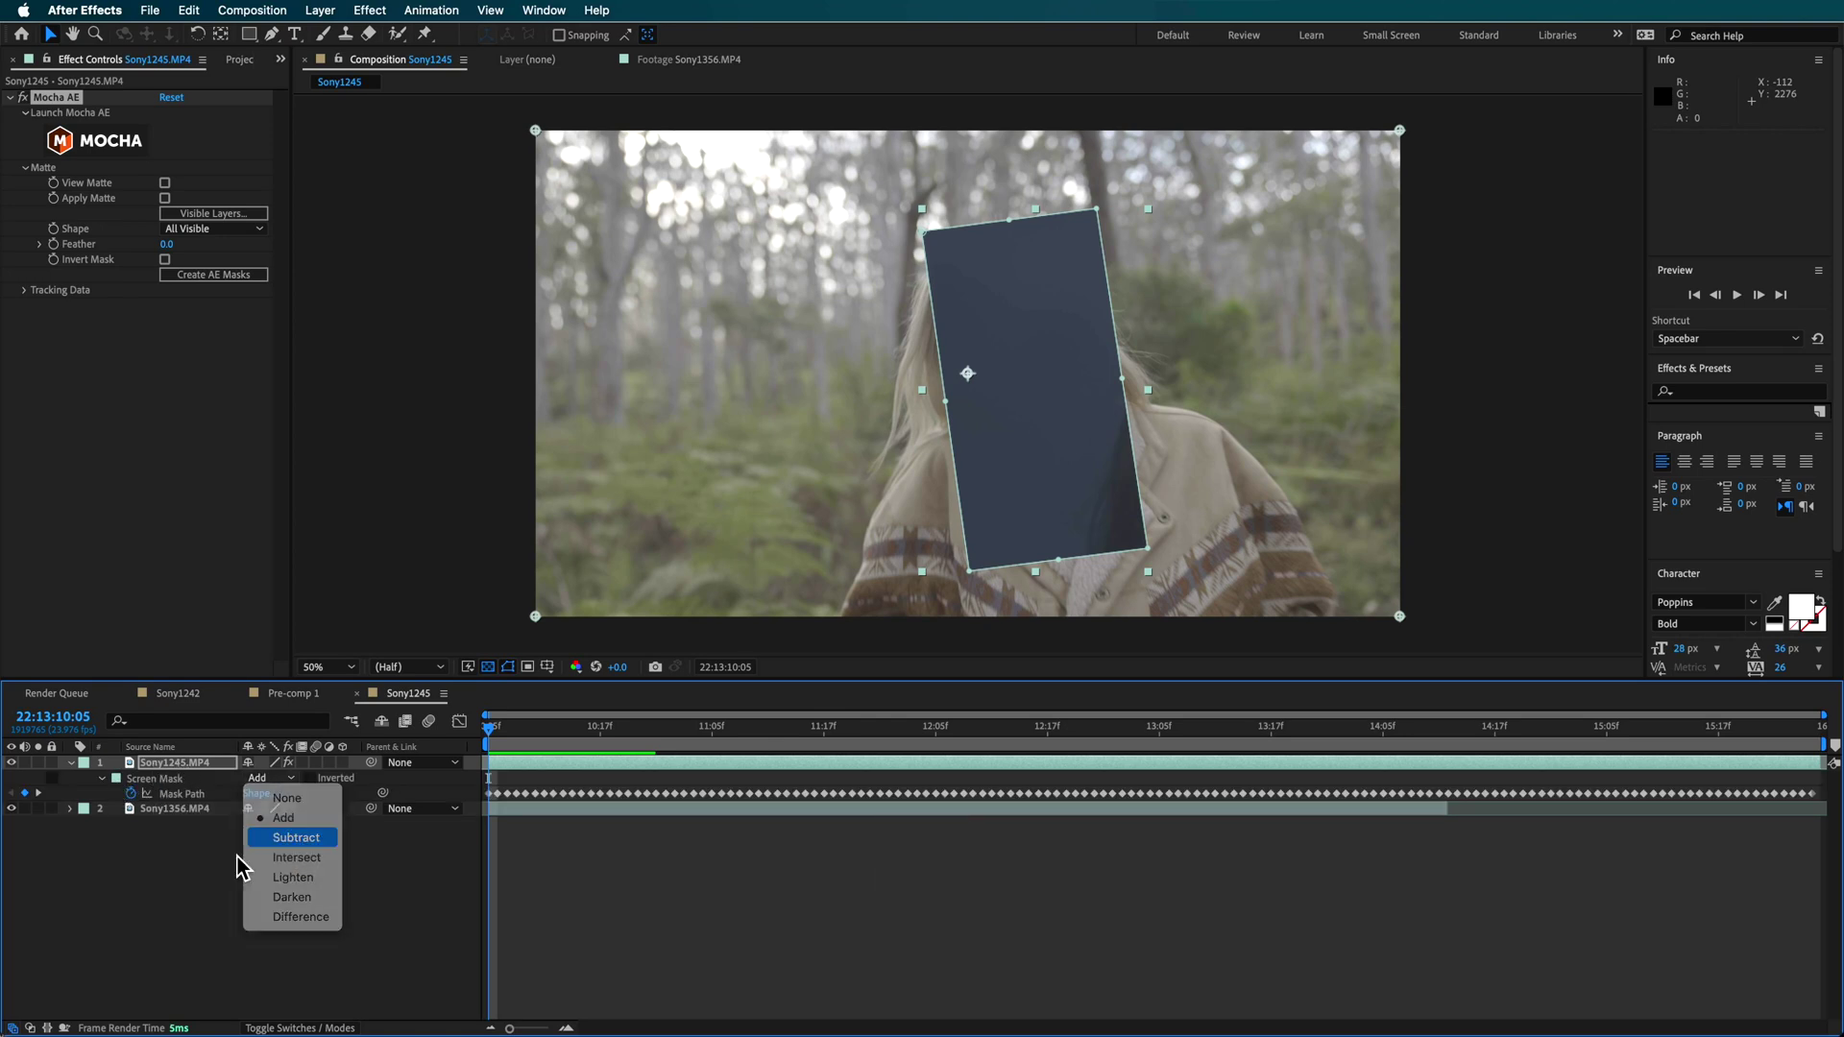
pyautogui.click(294, 837)
pyautogui.click(147, 868)
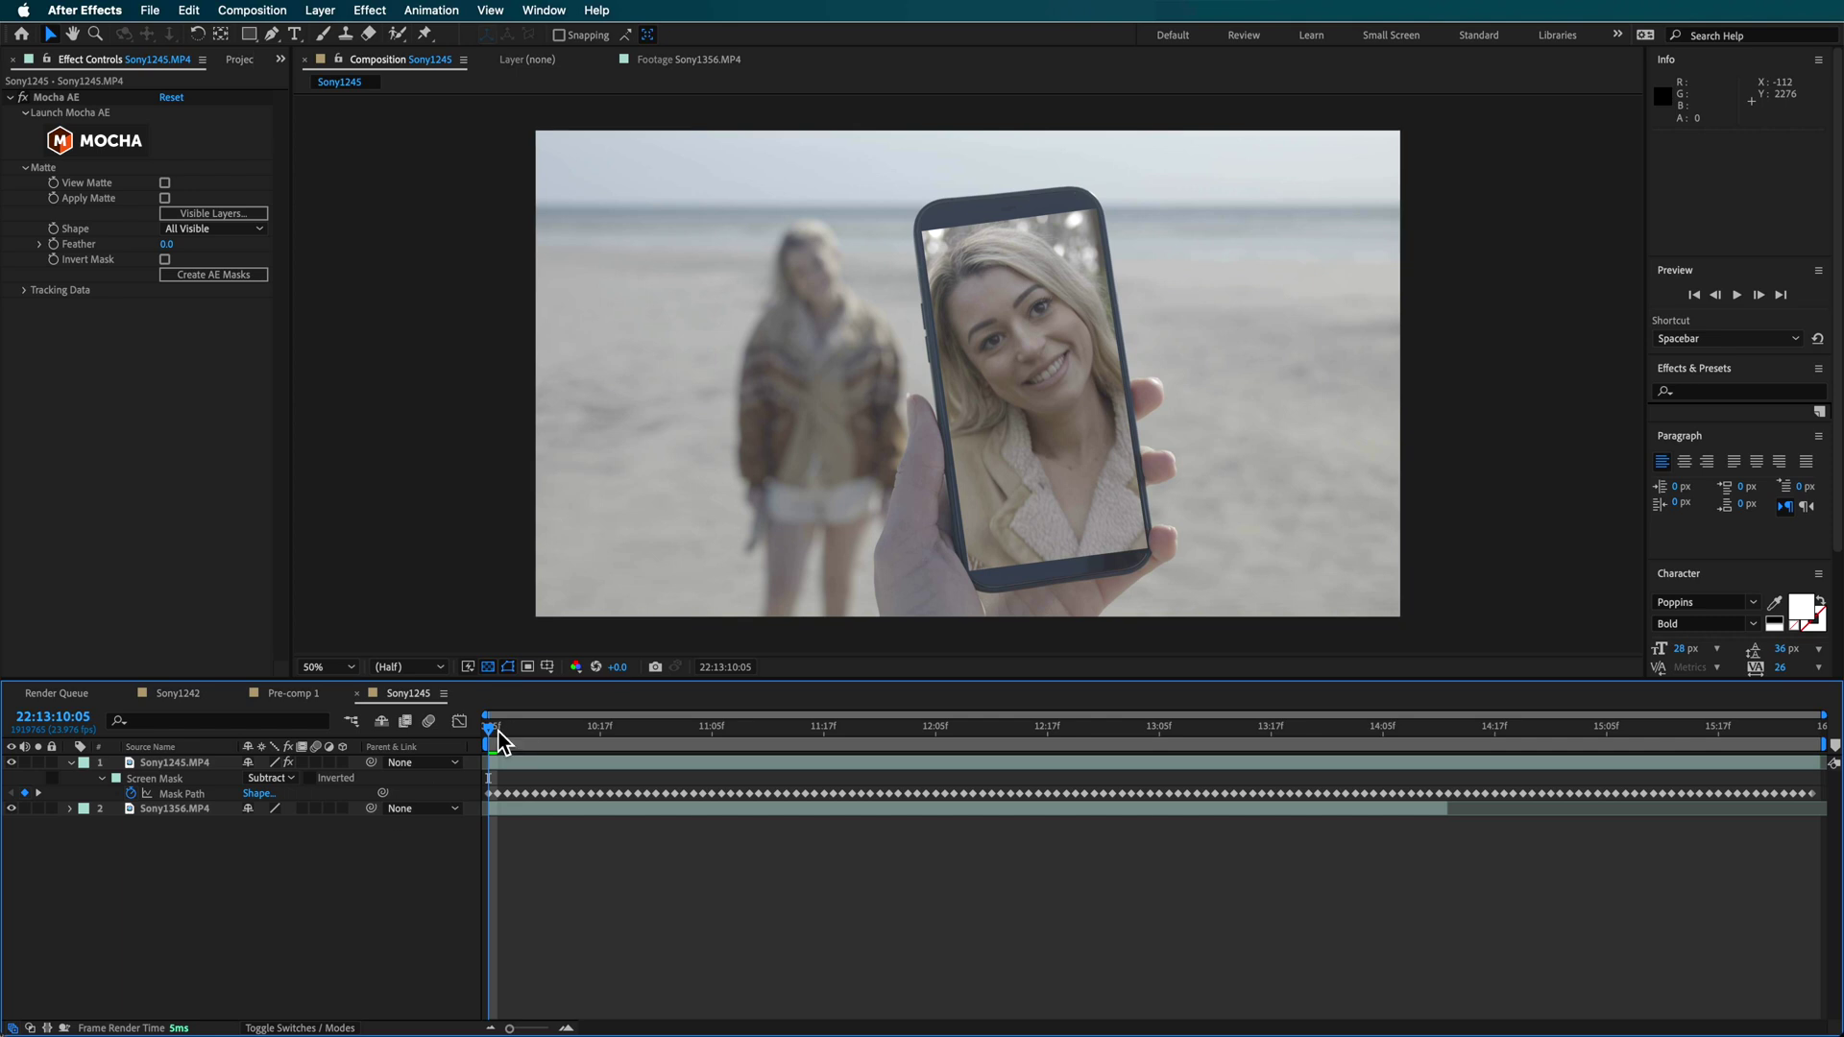
pyautogui.click(11, 809)
pyautogui.click(12, 809)
pyautogui.click(12, 809)
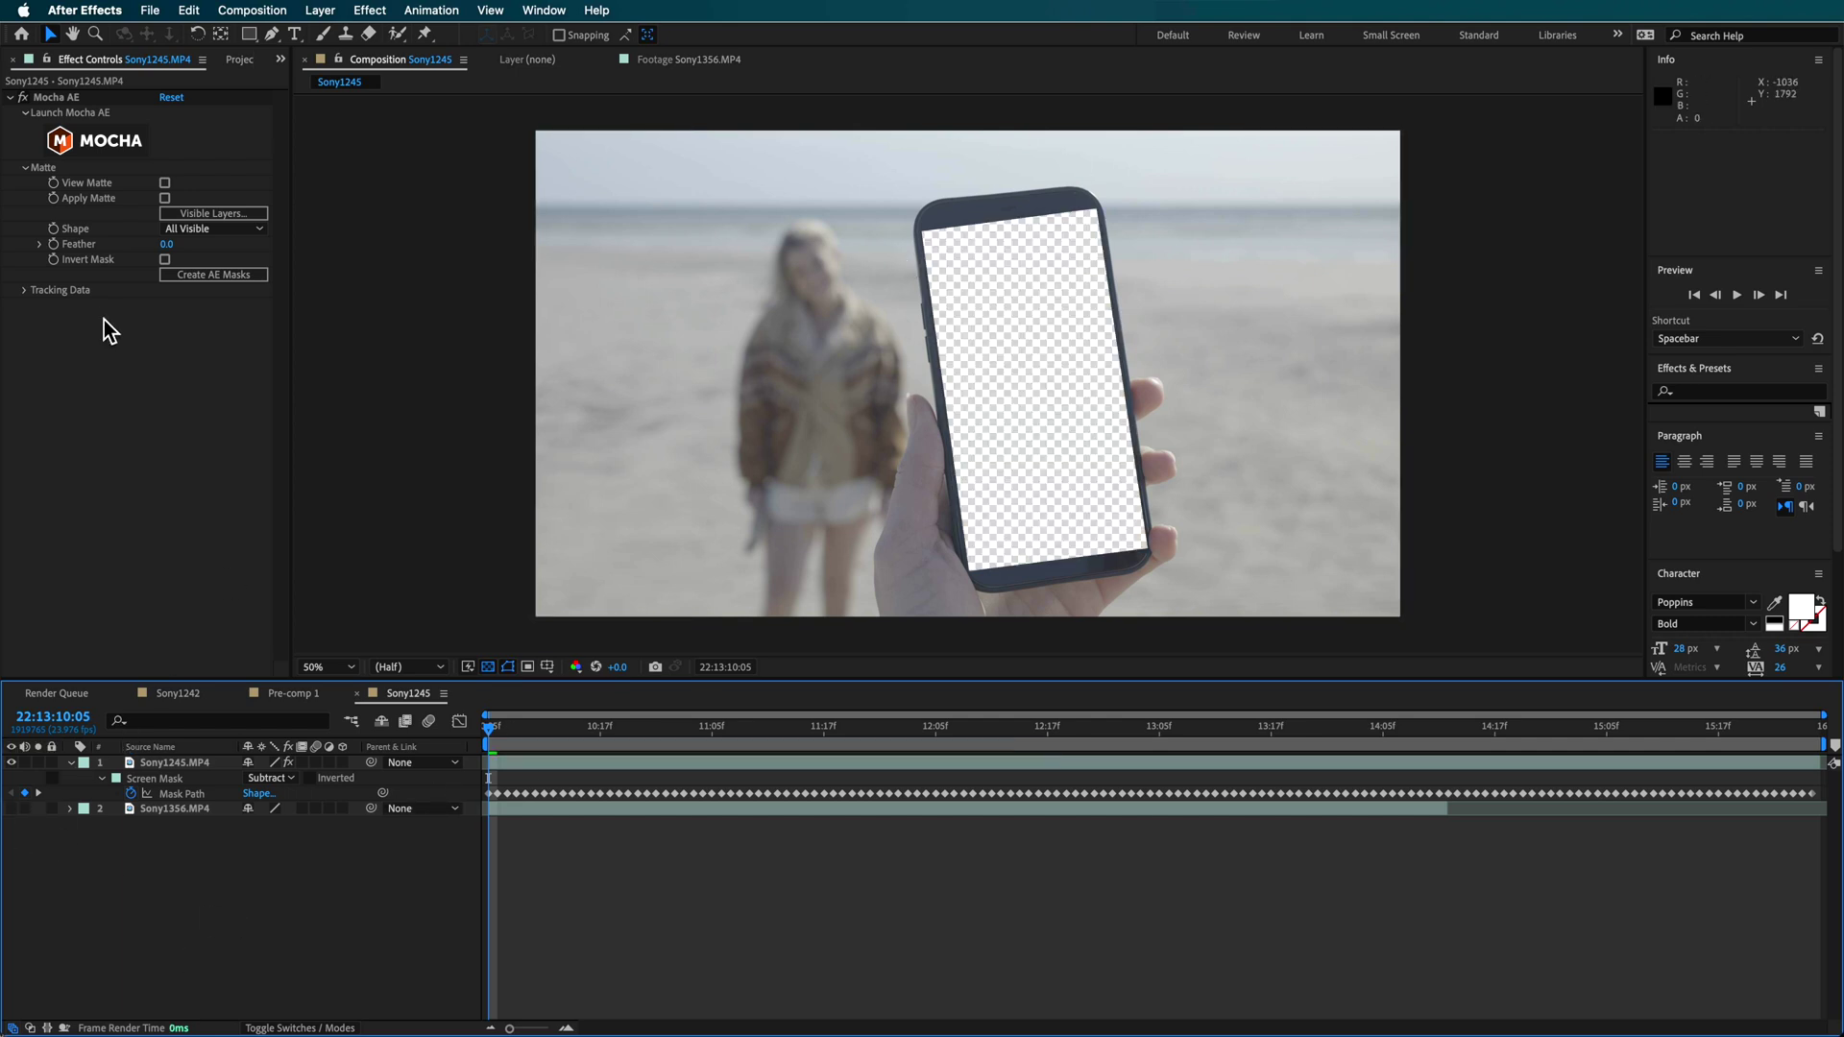
# - Generate Mocha track data from the Track layer, leaving the export target as None
pyautogui.click(26, 291)
pyautogui.click(194, 305)
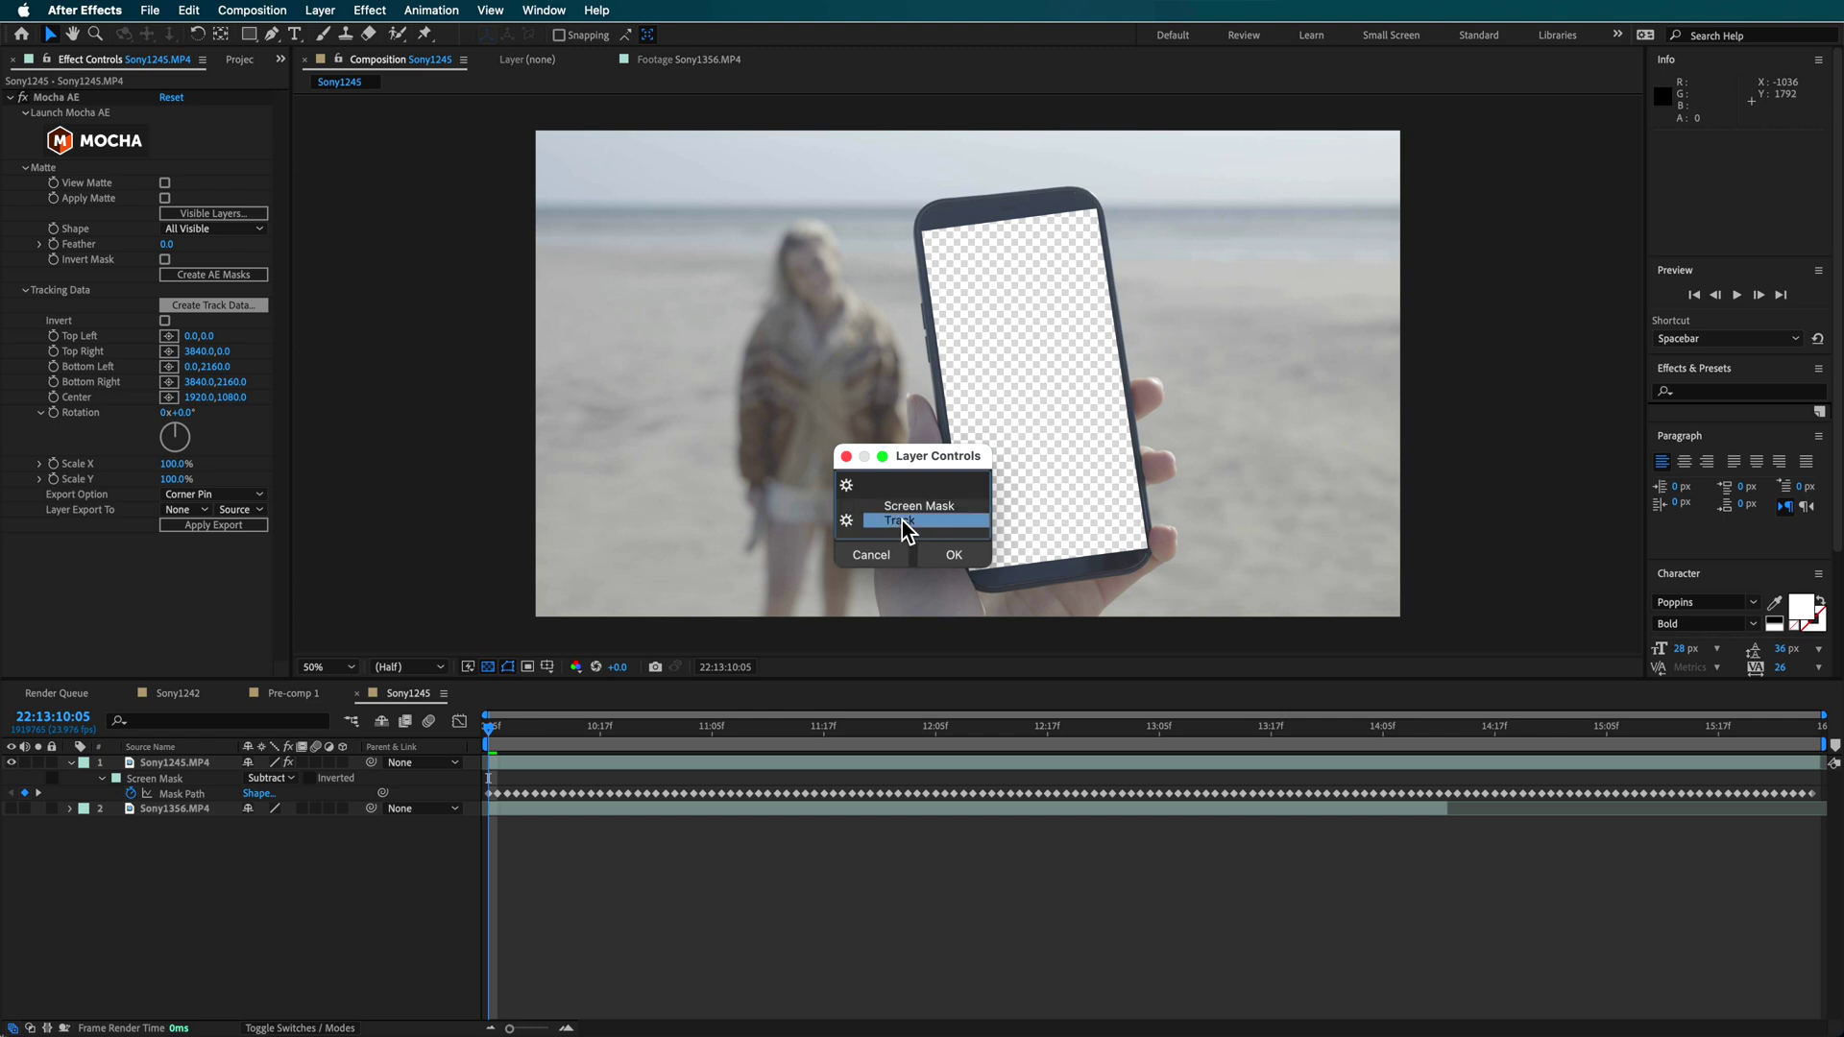
pyautogui.click(953, 555)
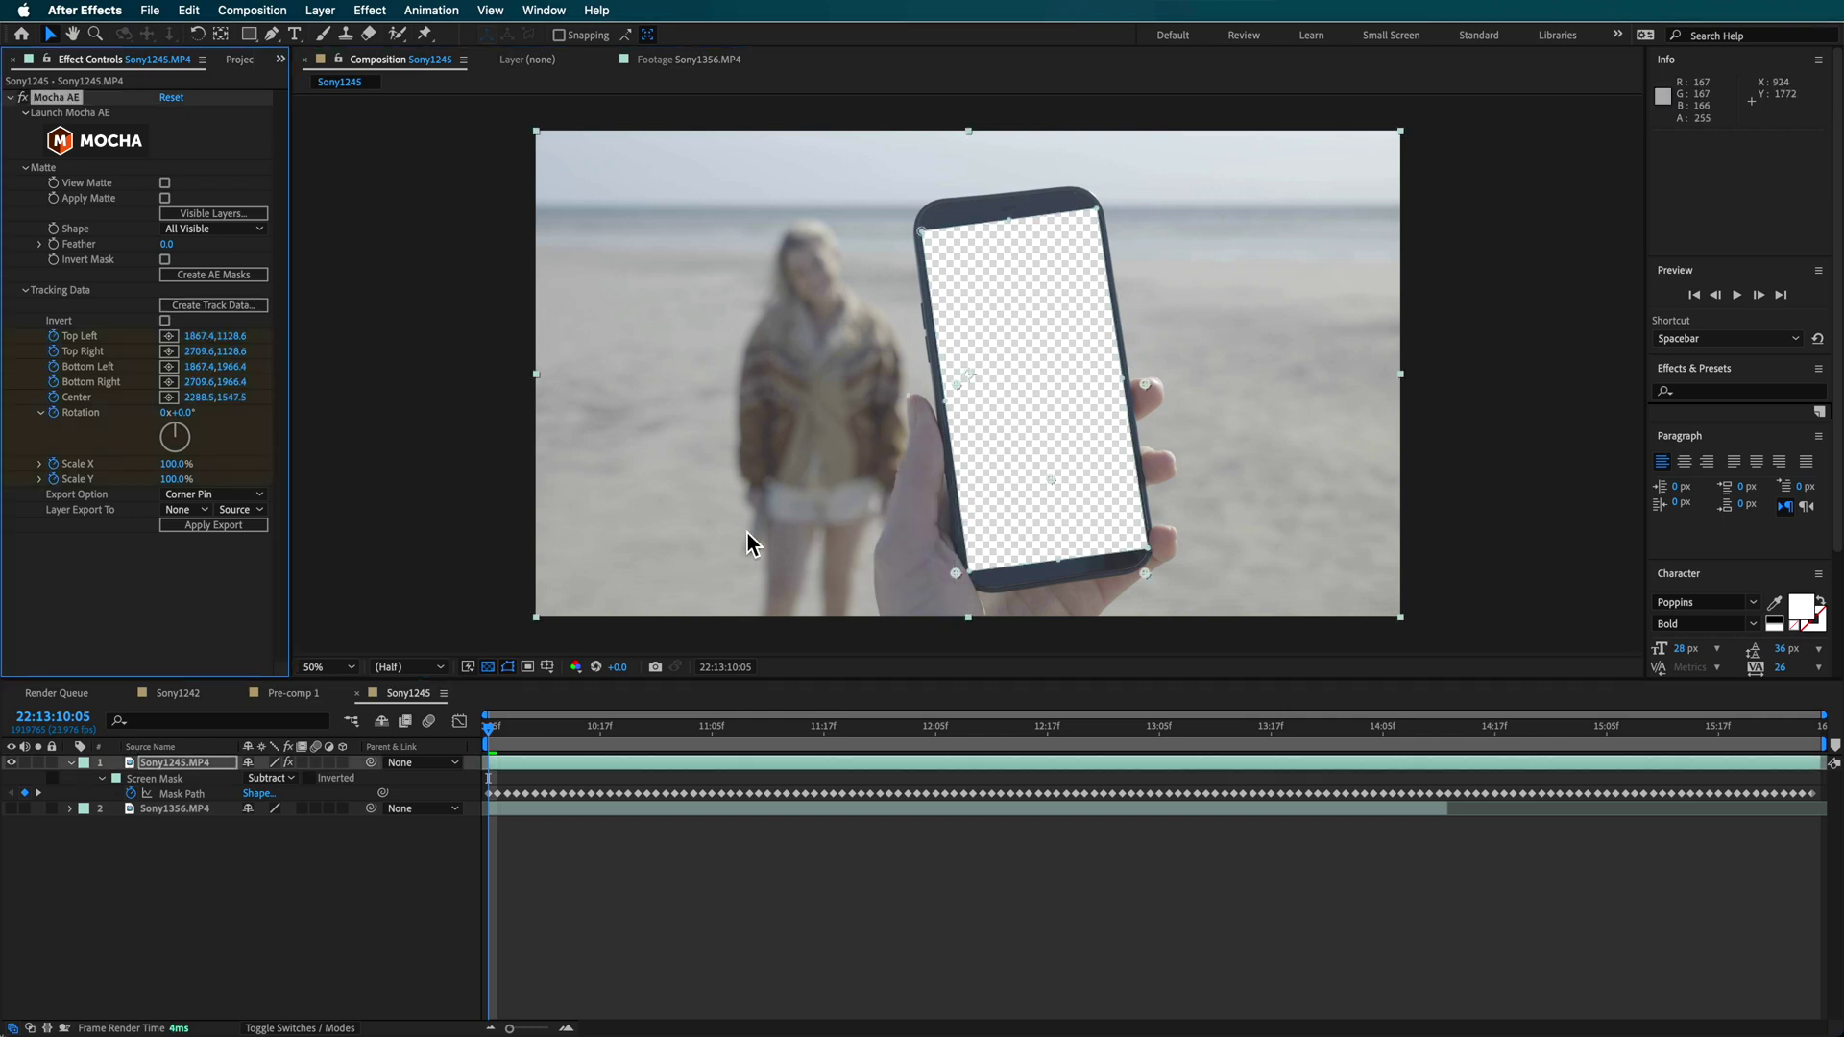
pyautogui.press('space')
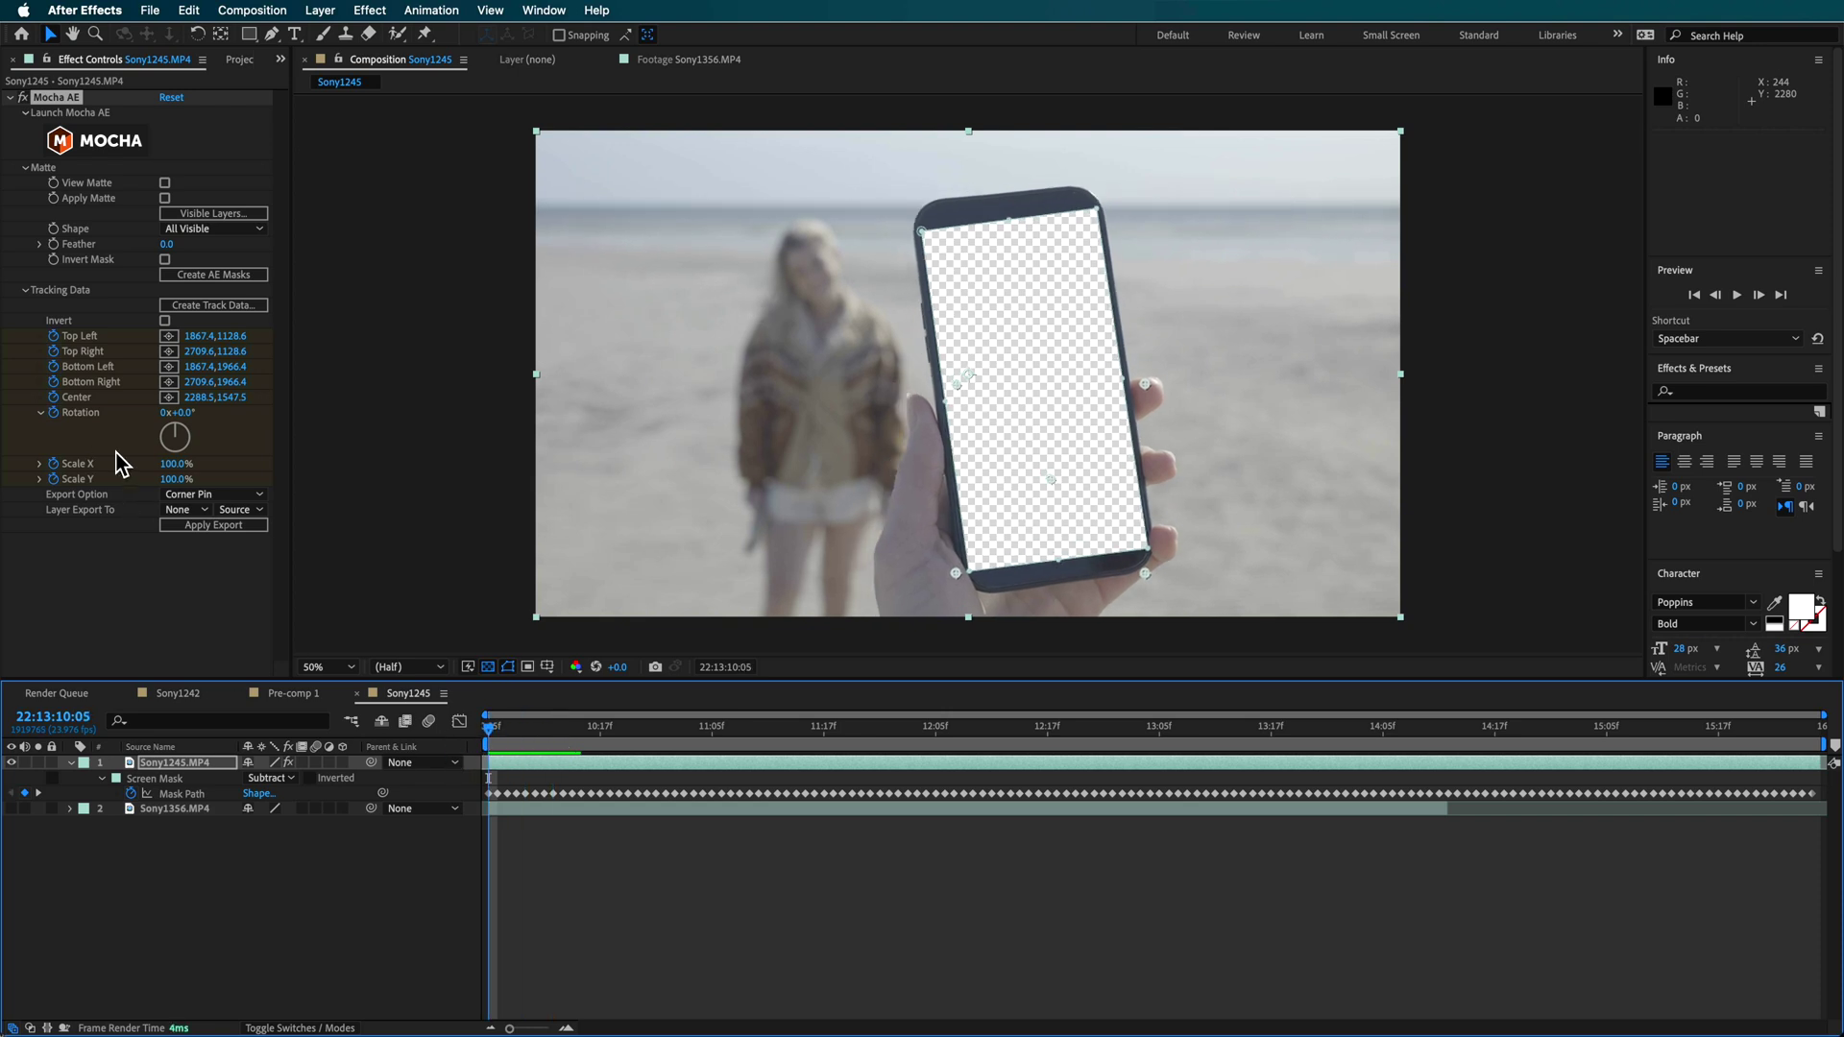
pyautogui.click(185, 510)
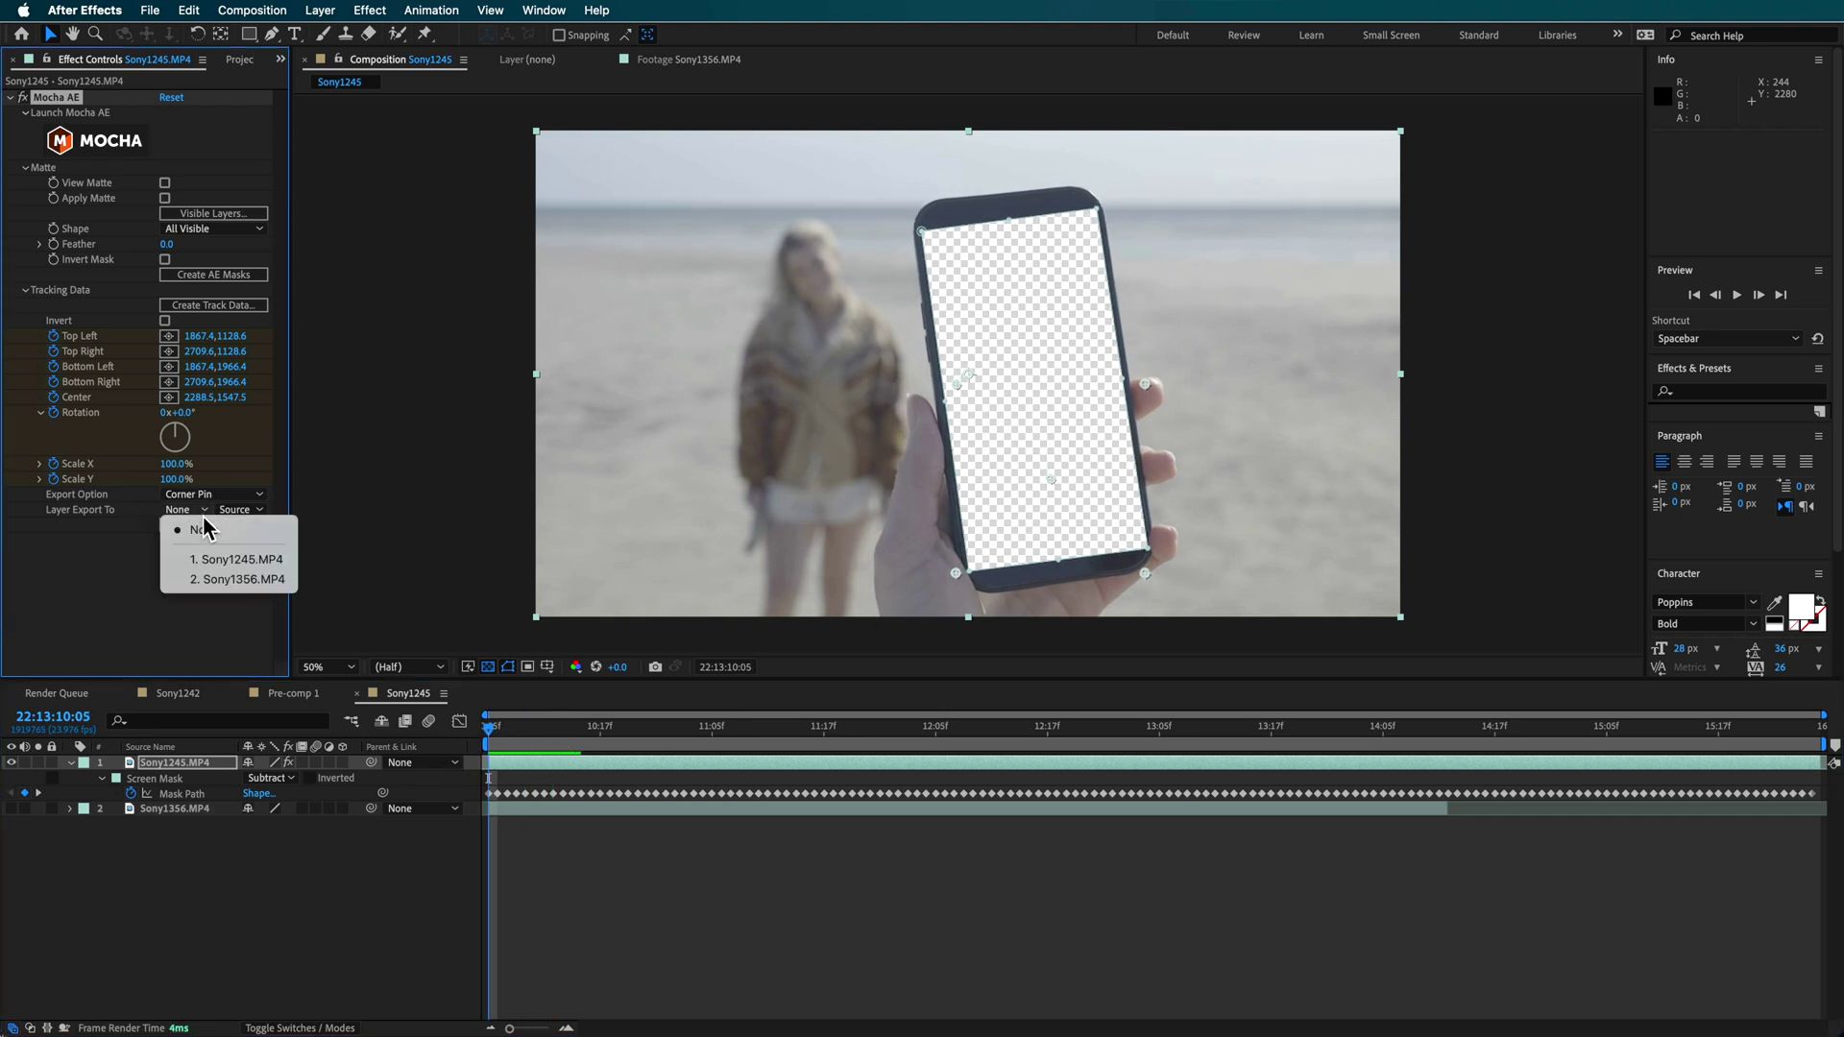
pyautogui.click(124, 555)
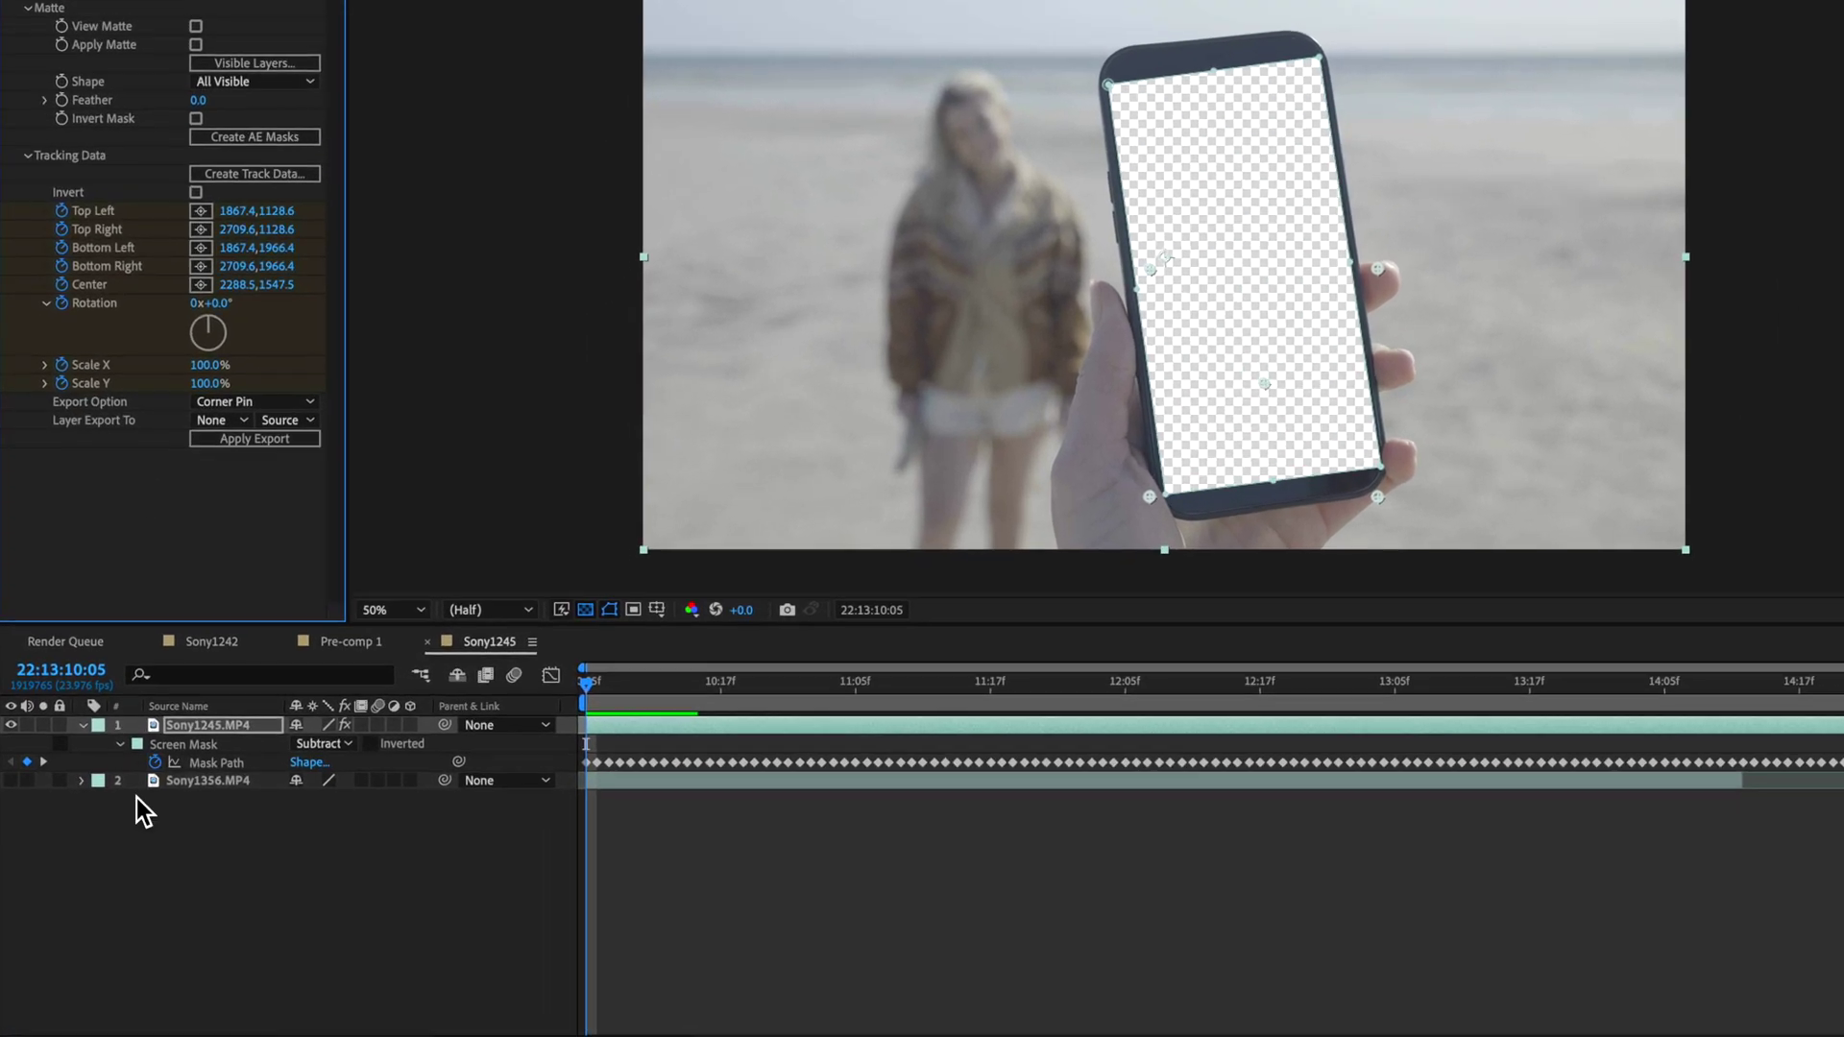
# - Add a null object layer named Tracker
pyautogui.rightClick(123, 845)
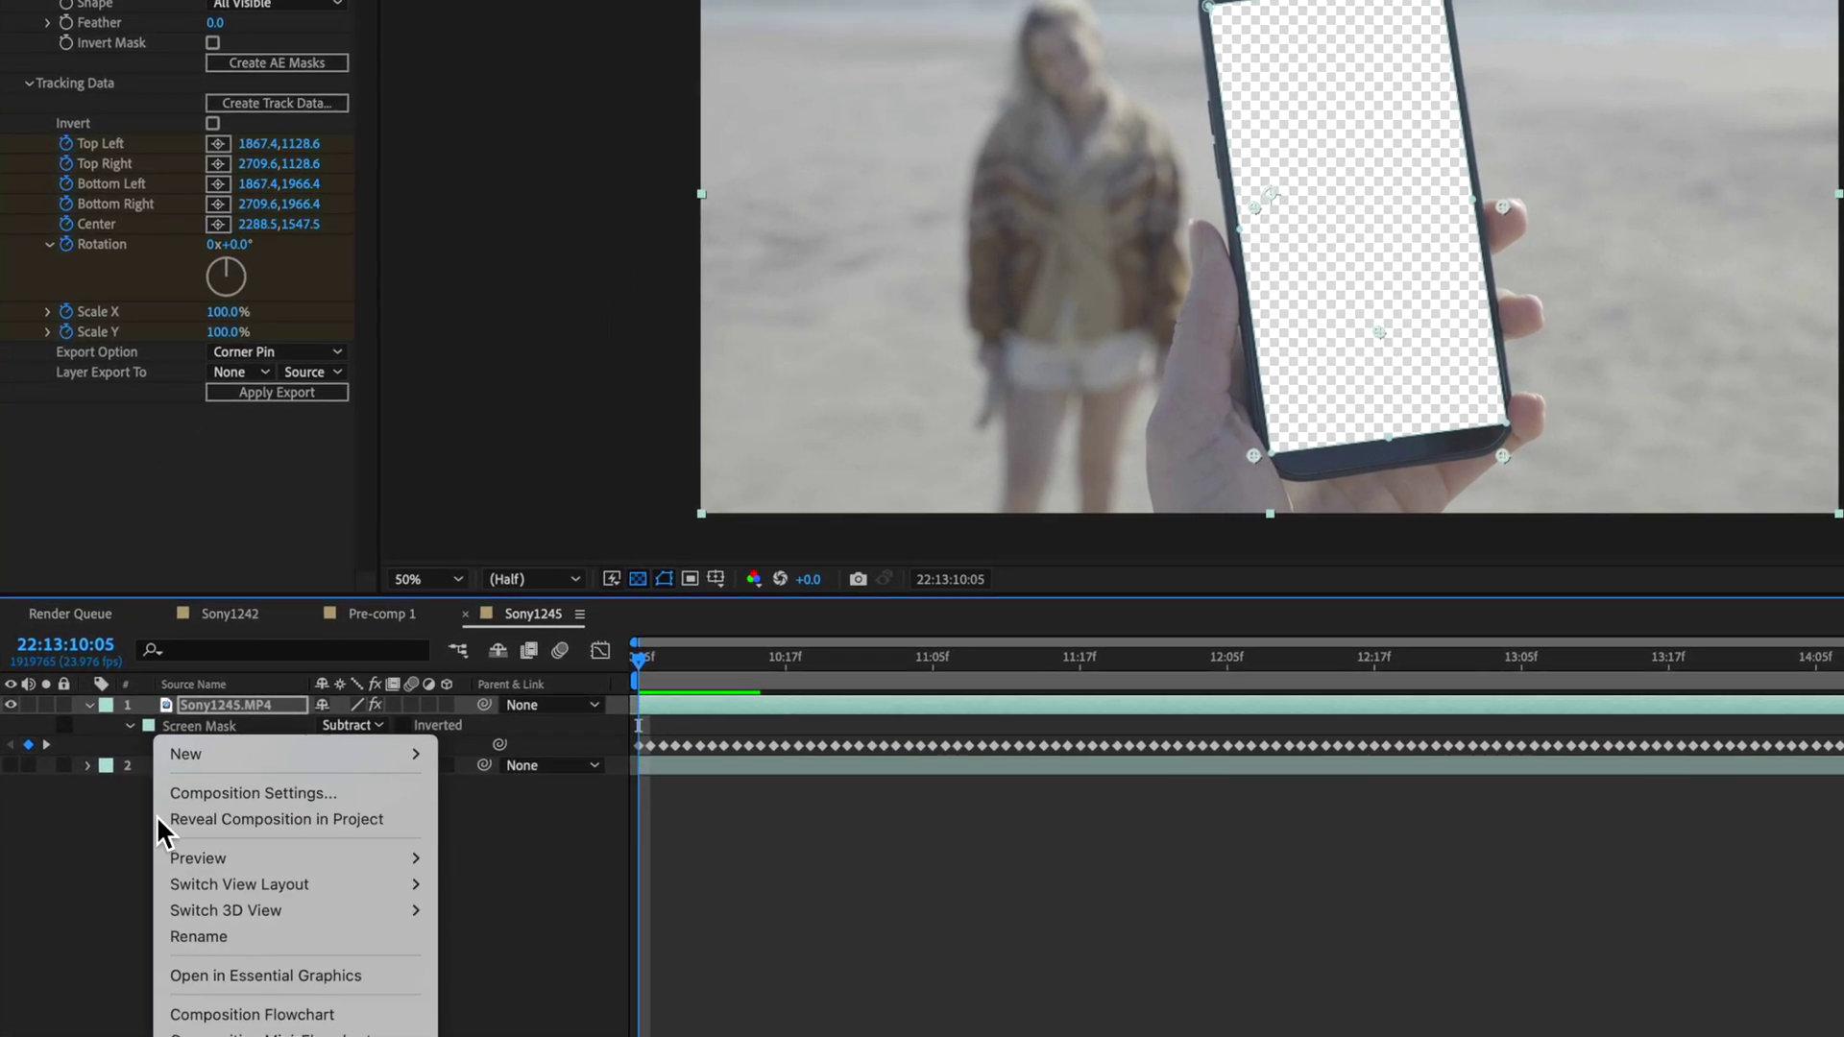
pyautogui.moveTo(262, 757)
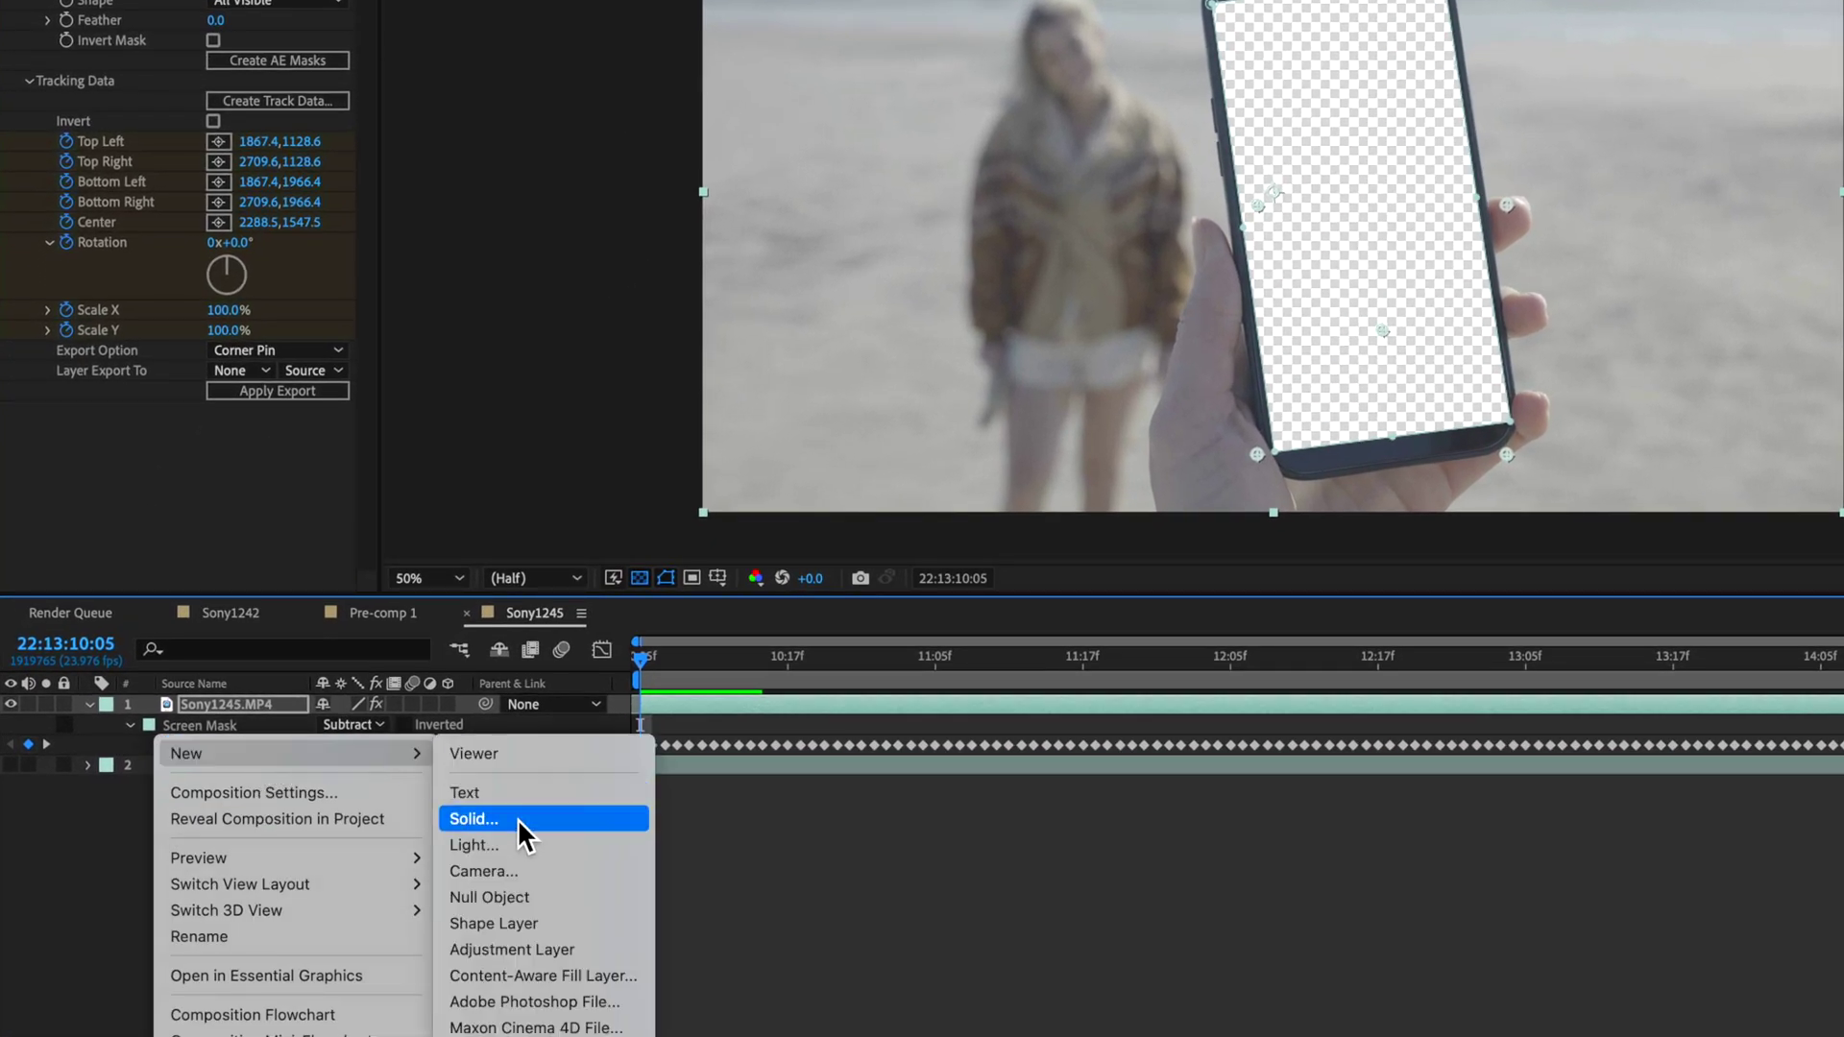
pyautogui.click(509, 895)
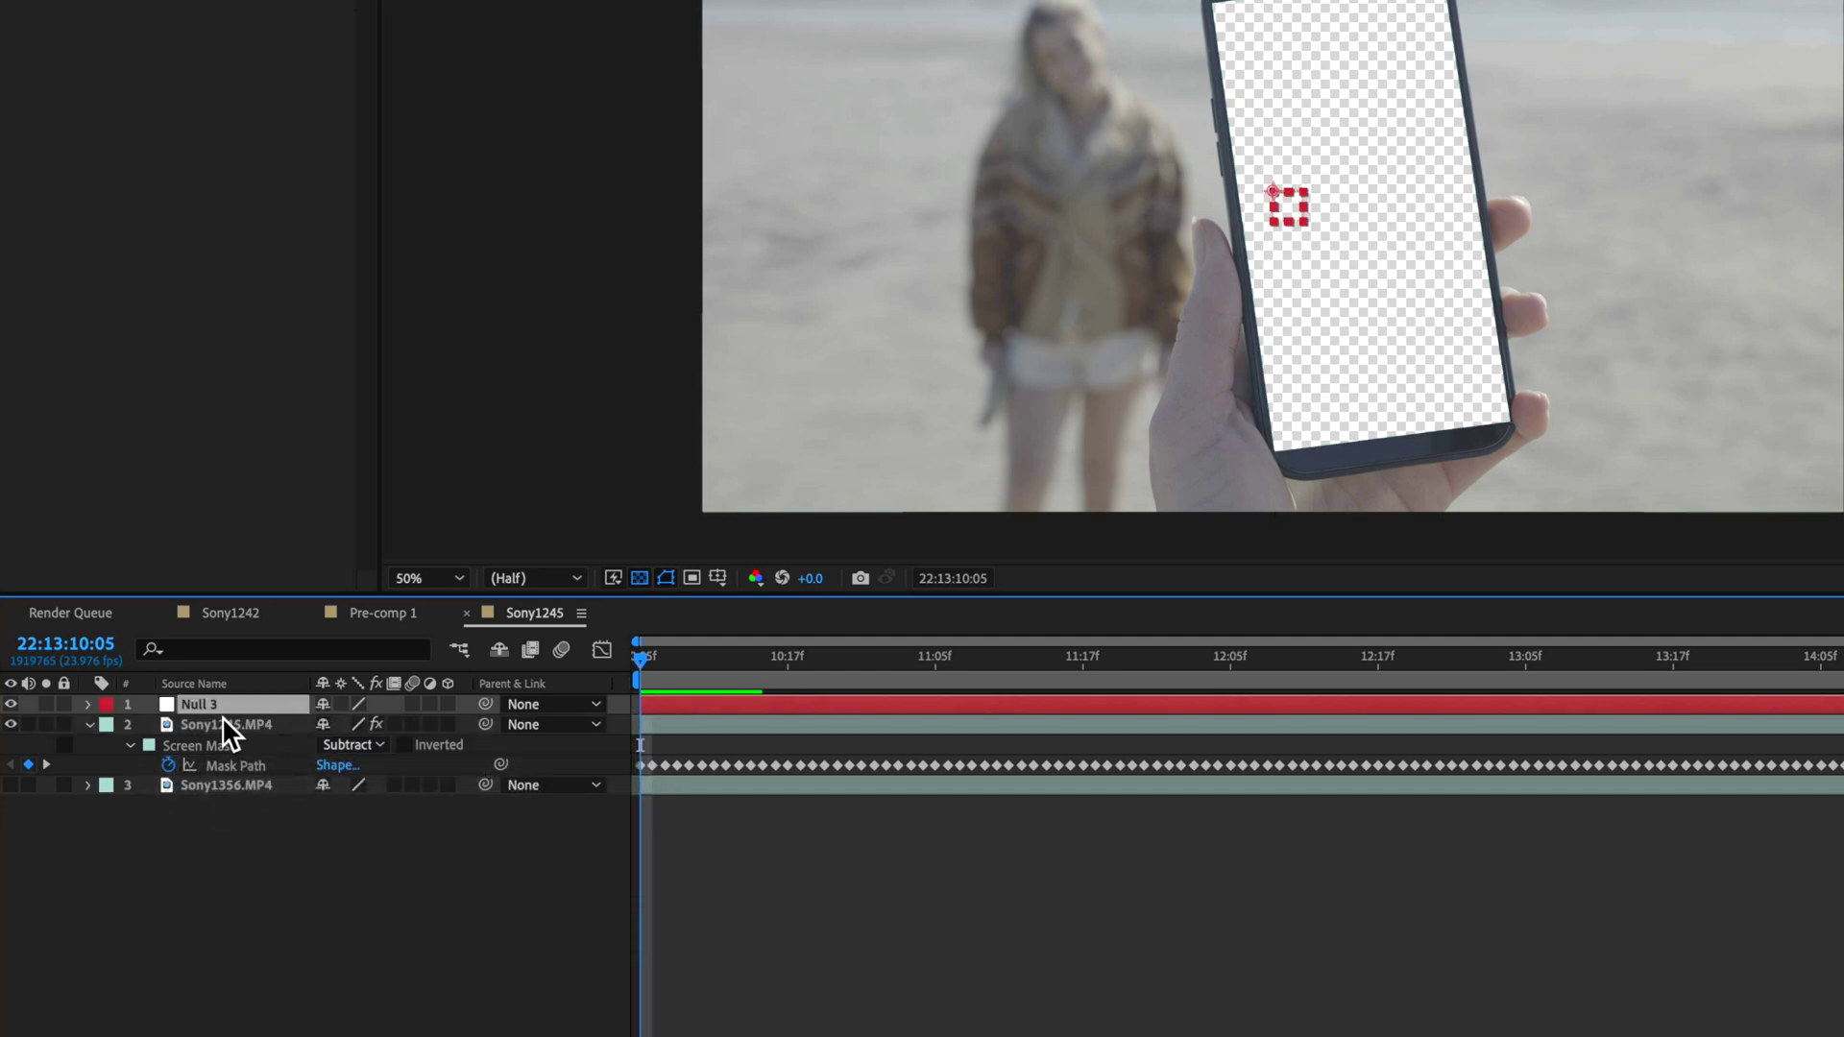
pyautogui.rightClick(222, 716)
pyautogui.click(309, 971)
pyautogui.write('Tracker')
pyautogui.press('Return')
pyautogui.click(216, 773)
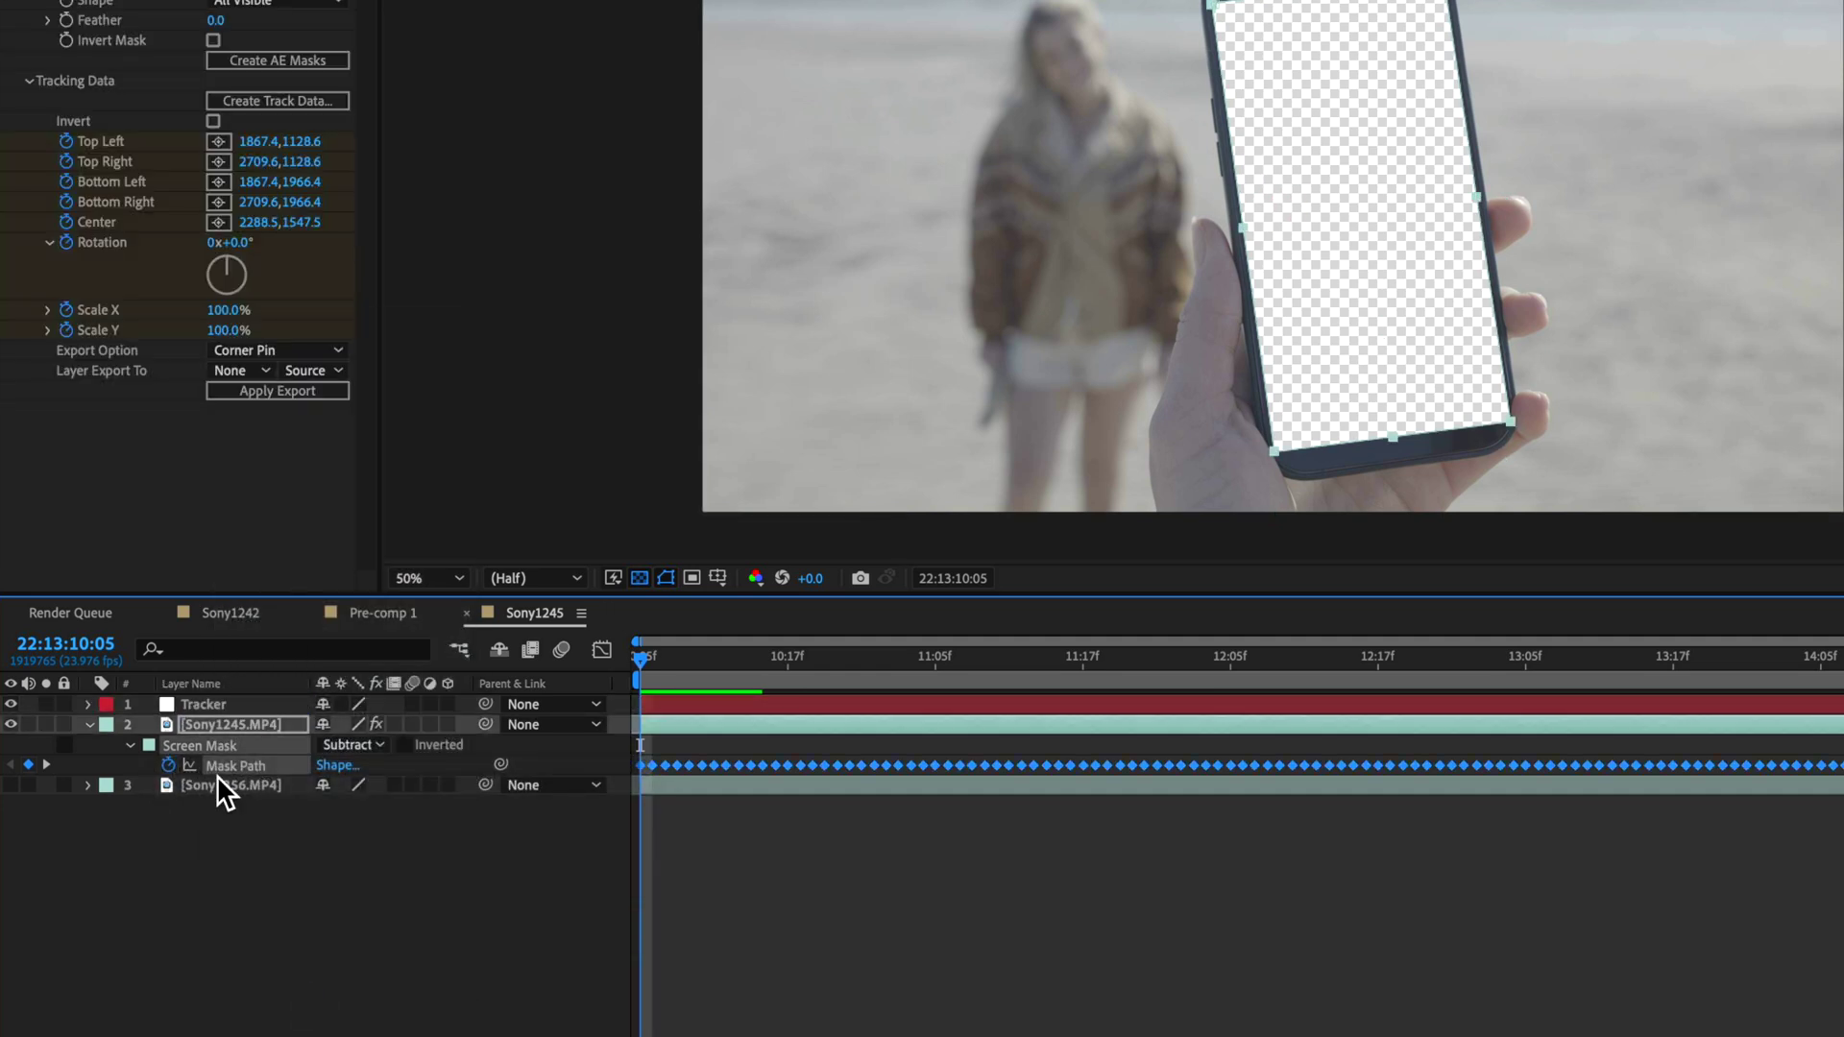
# - Export the Mocha corner pin with motion blur support to the Tracker null
pyautogui.click(223, 733)
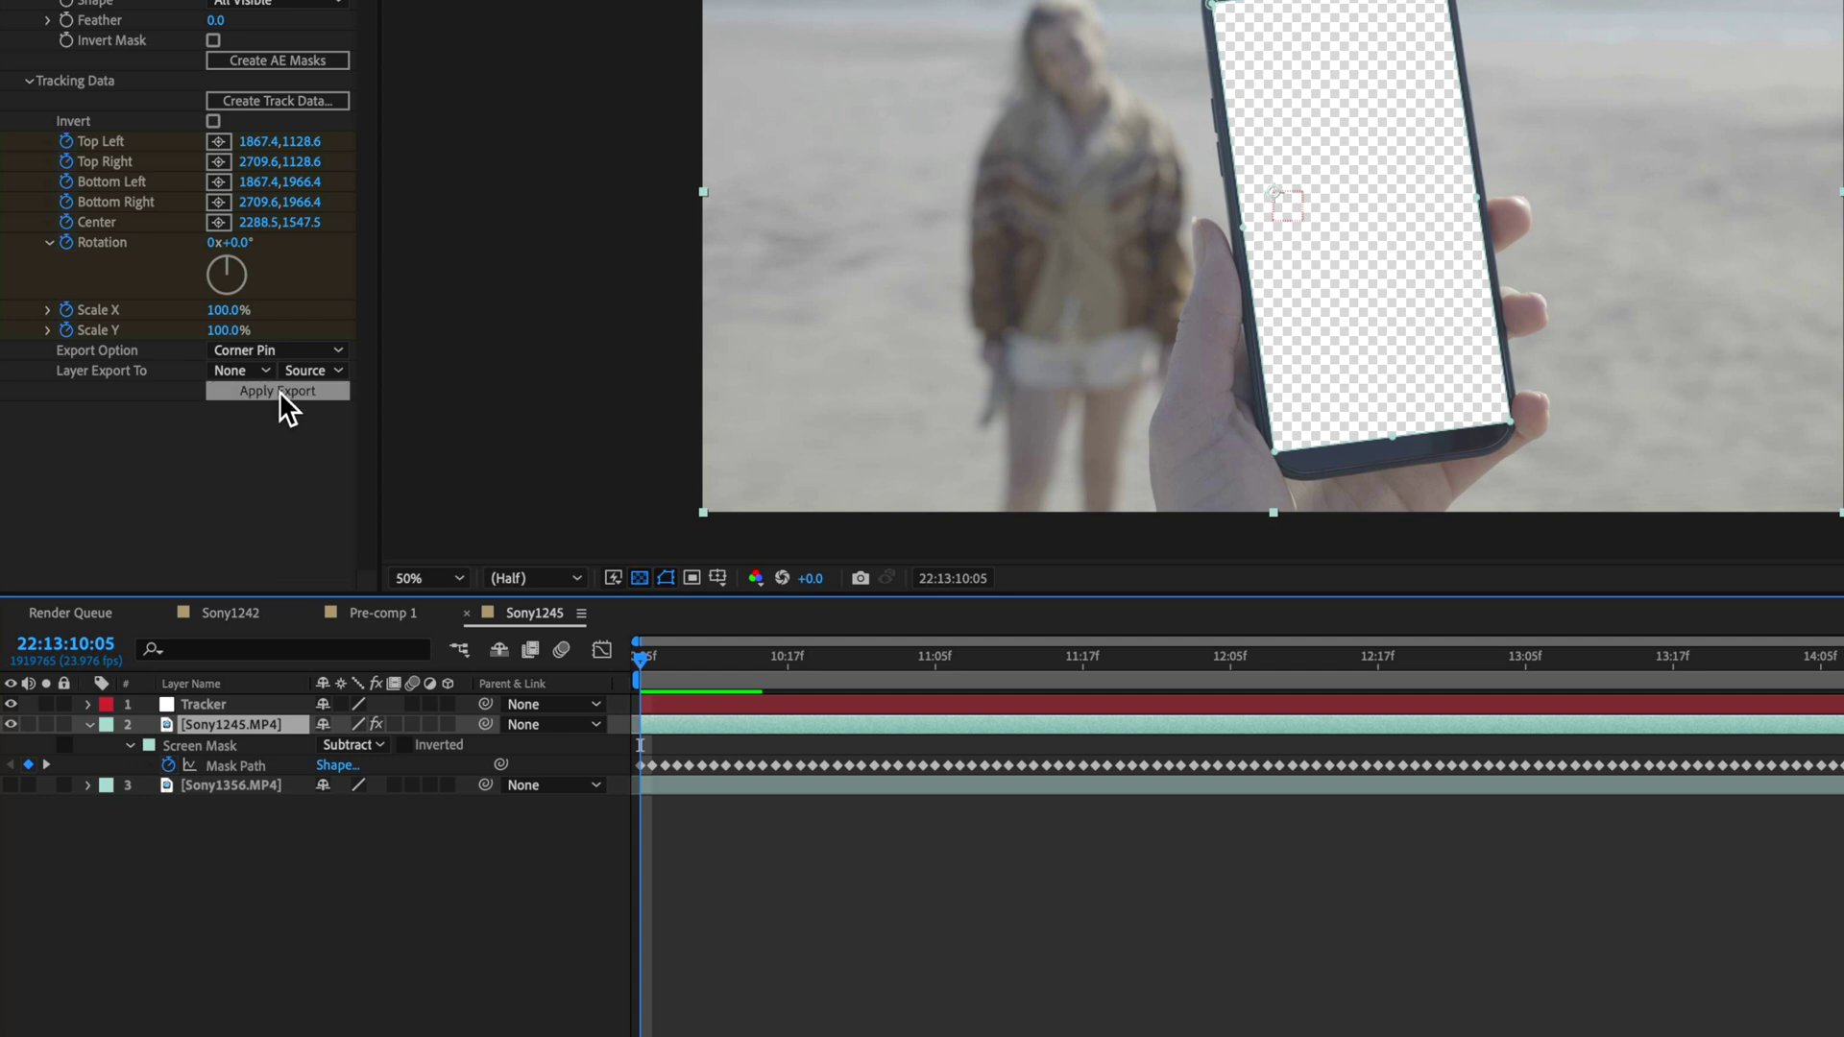
pyautogui.click(281, 350)
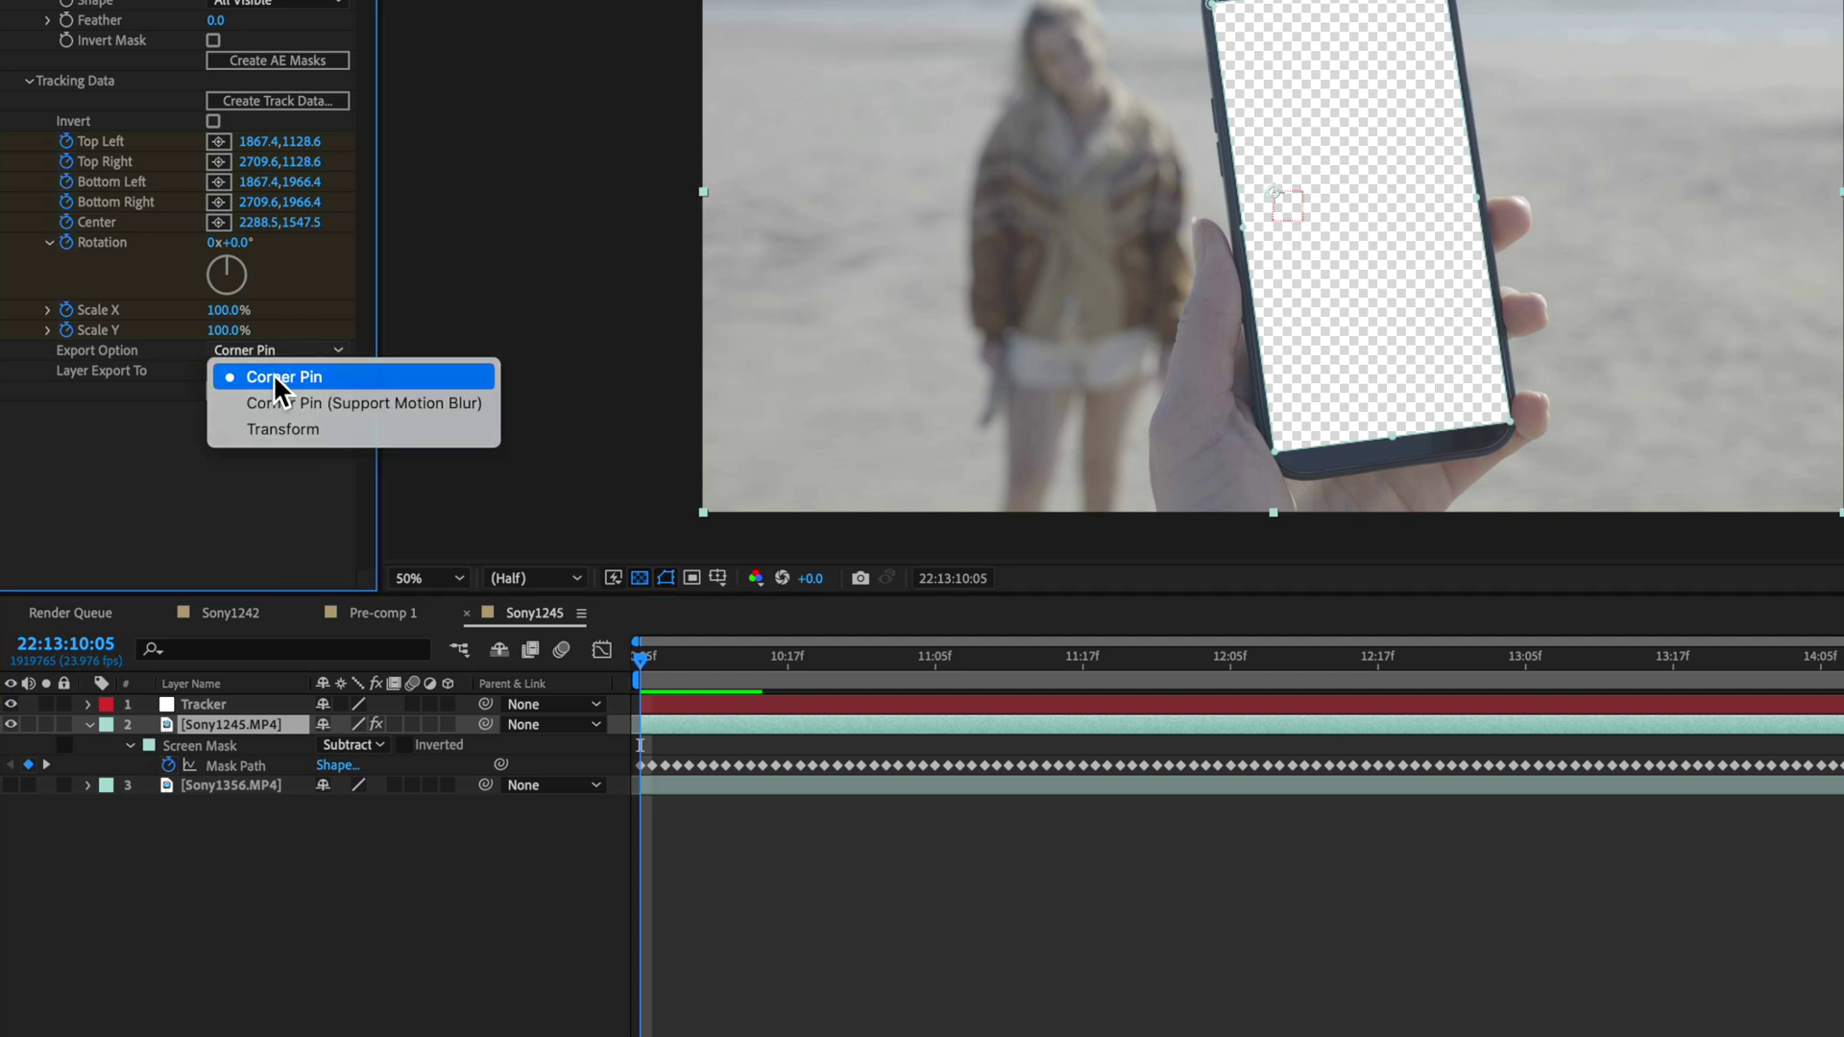
pyautogui.click(275, 377)
pyautogui.click(252, 351)
pyautogui.click(360, 403)
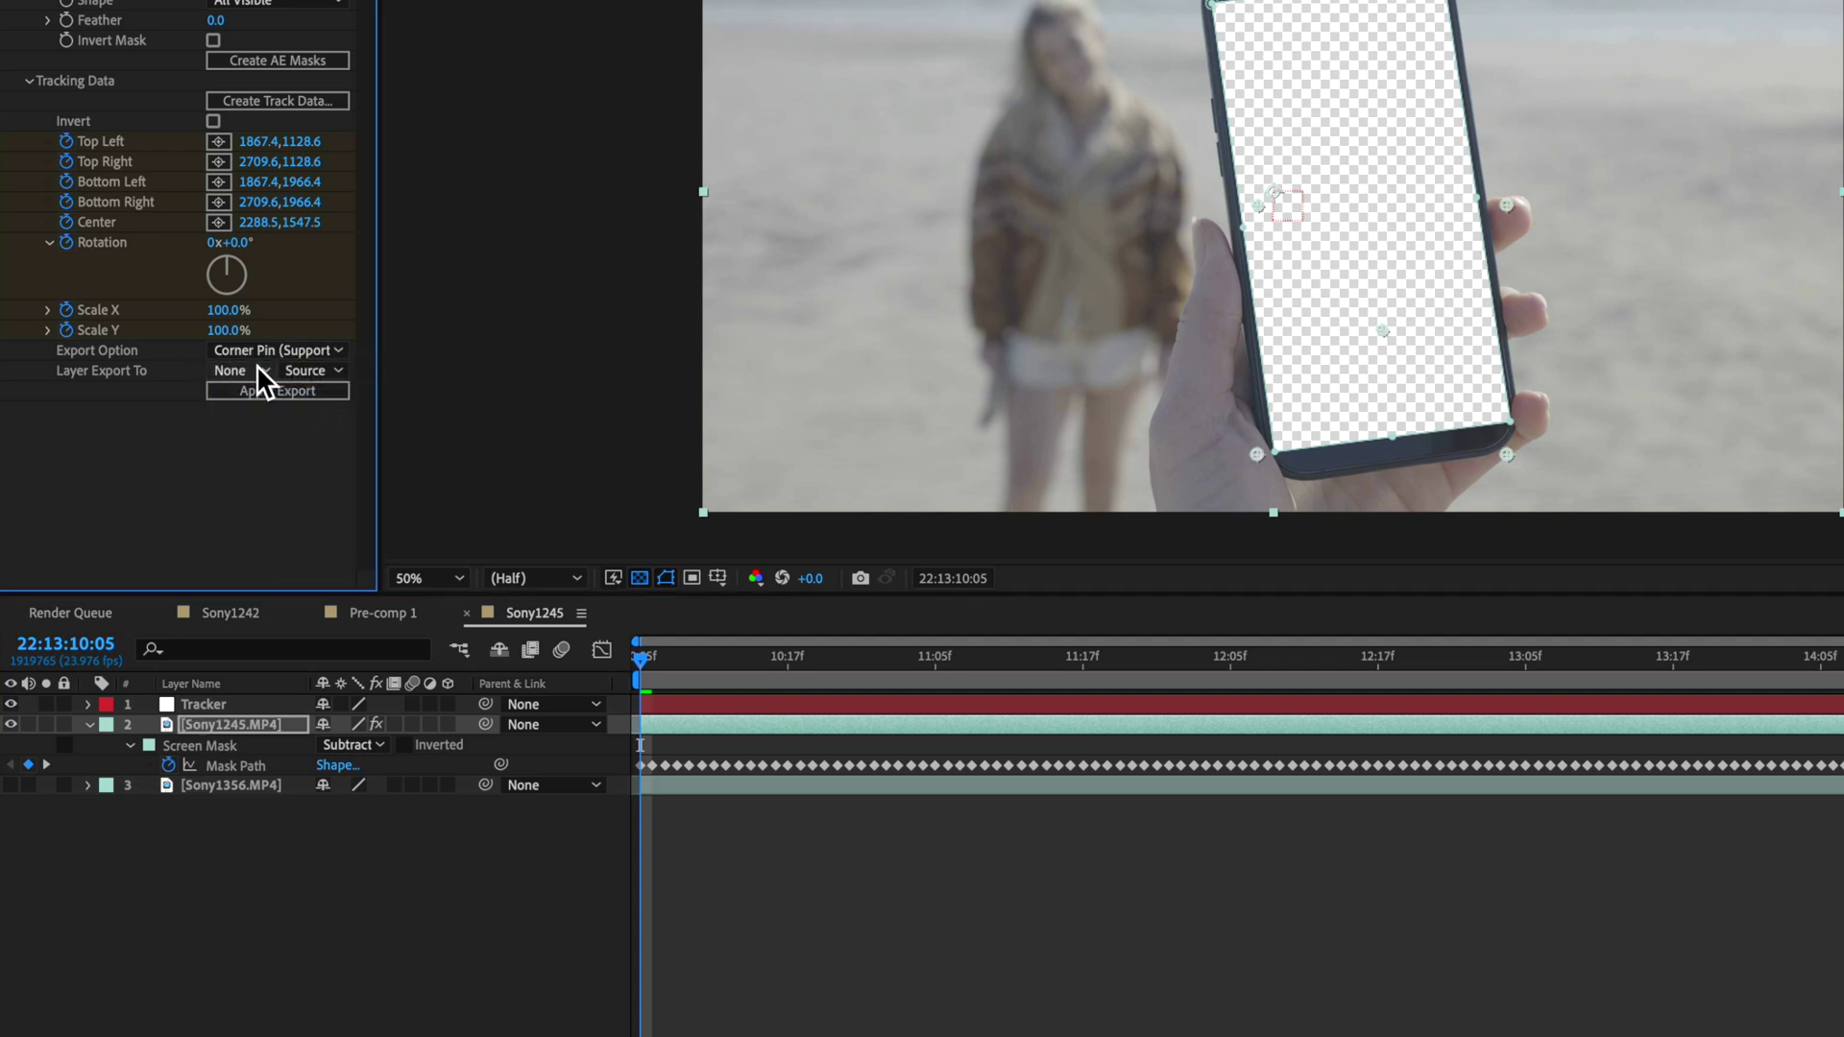
pyautogui.click(255, 371)
pyautogui.click(277, 443)
pyautogui.click(269, 396)
# - Hide the beach clip, move to 10:15 and select Tracker to show its motion path
pyautogui.click(11, 724)
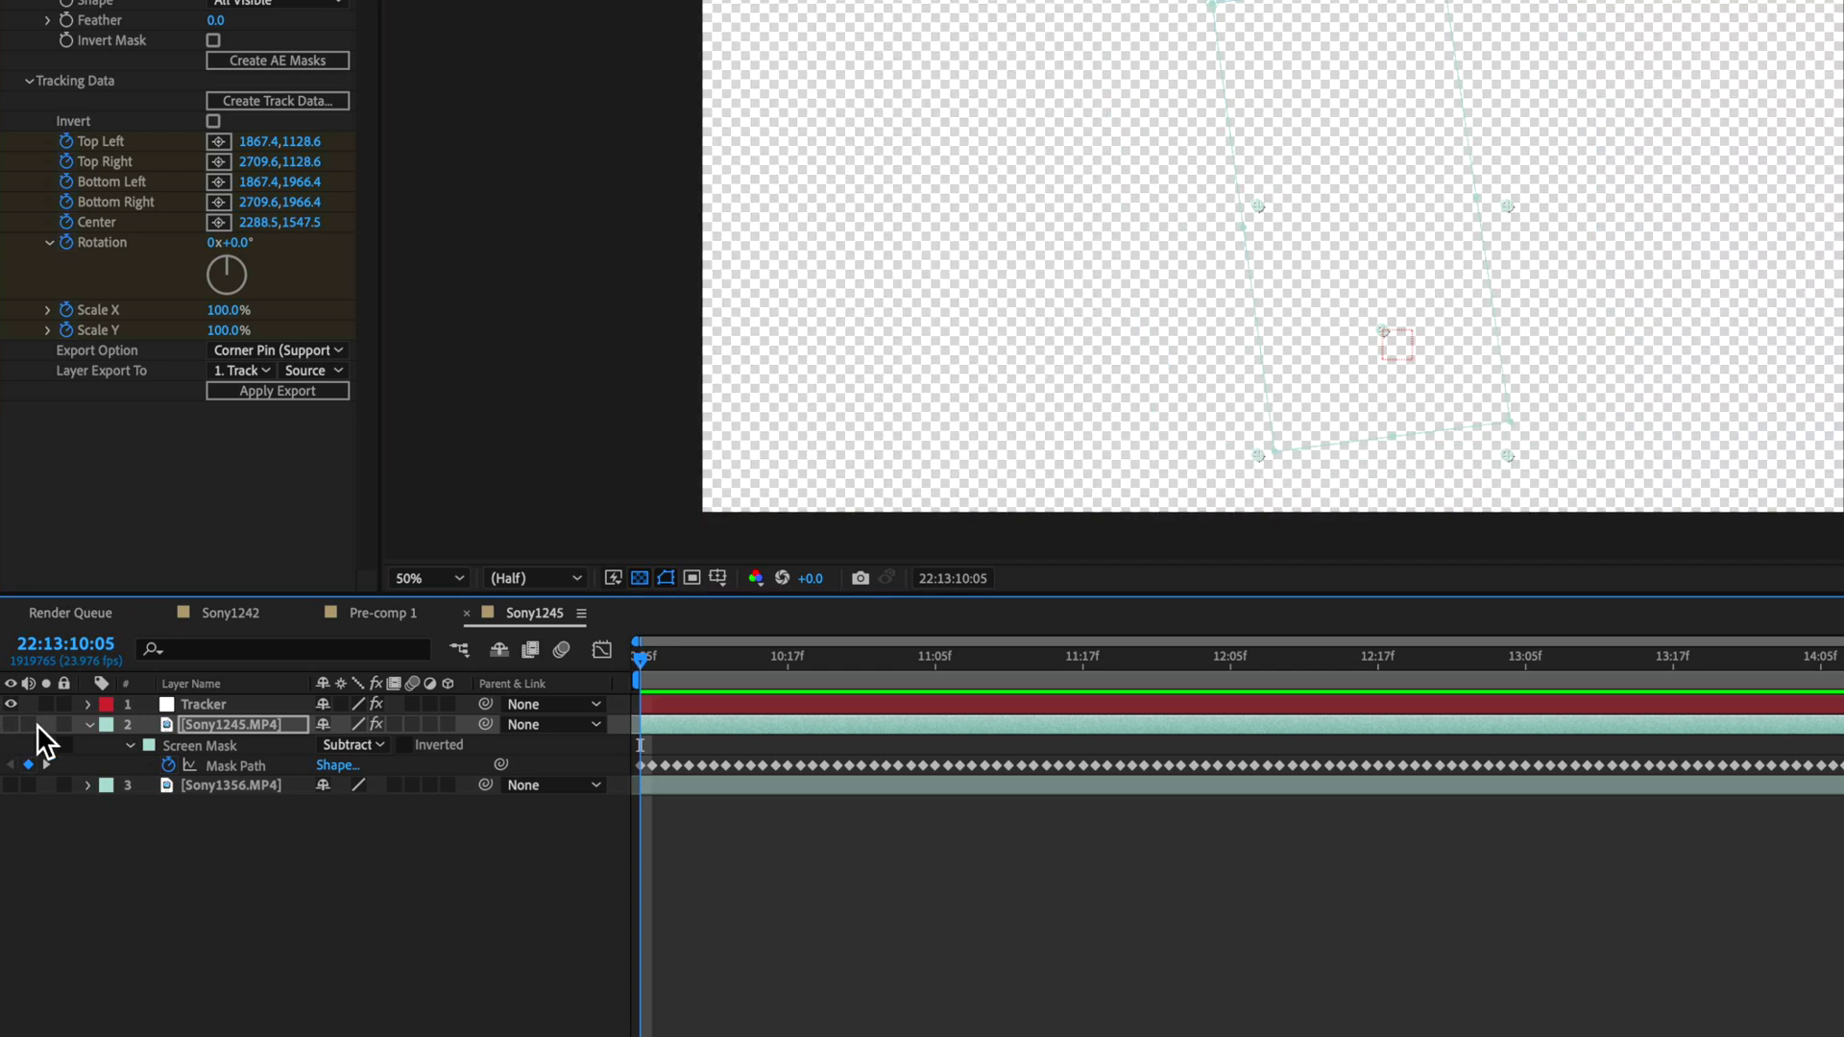
pyautogui.moveTo(649, 667); pyautogui.dragTo(844, 709)
pyautogui.click(213, 704)
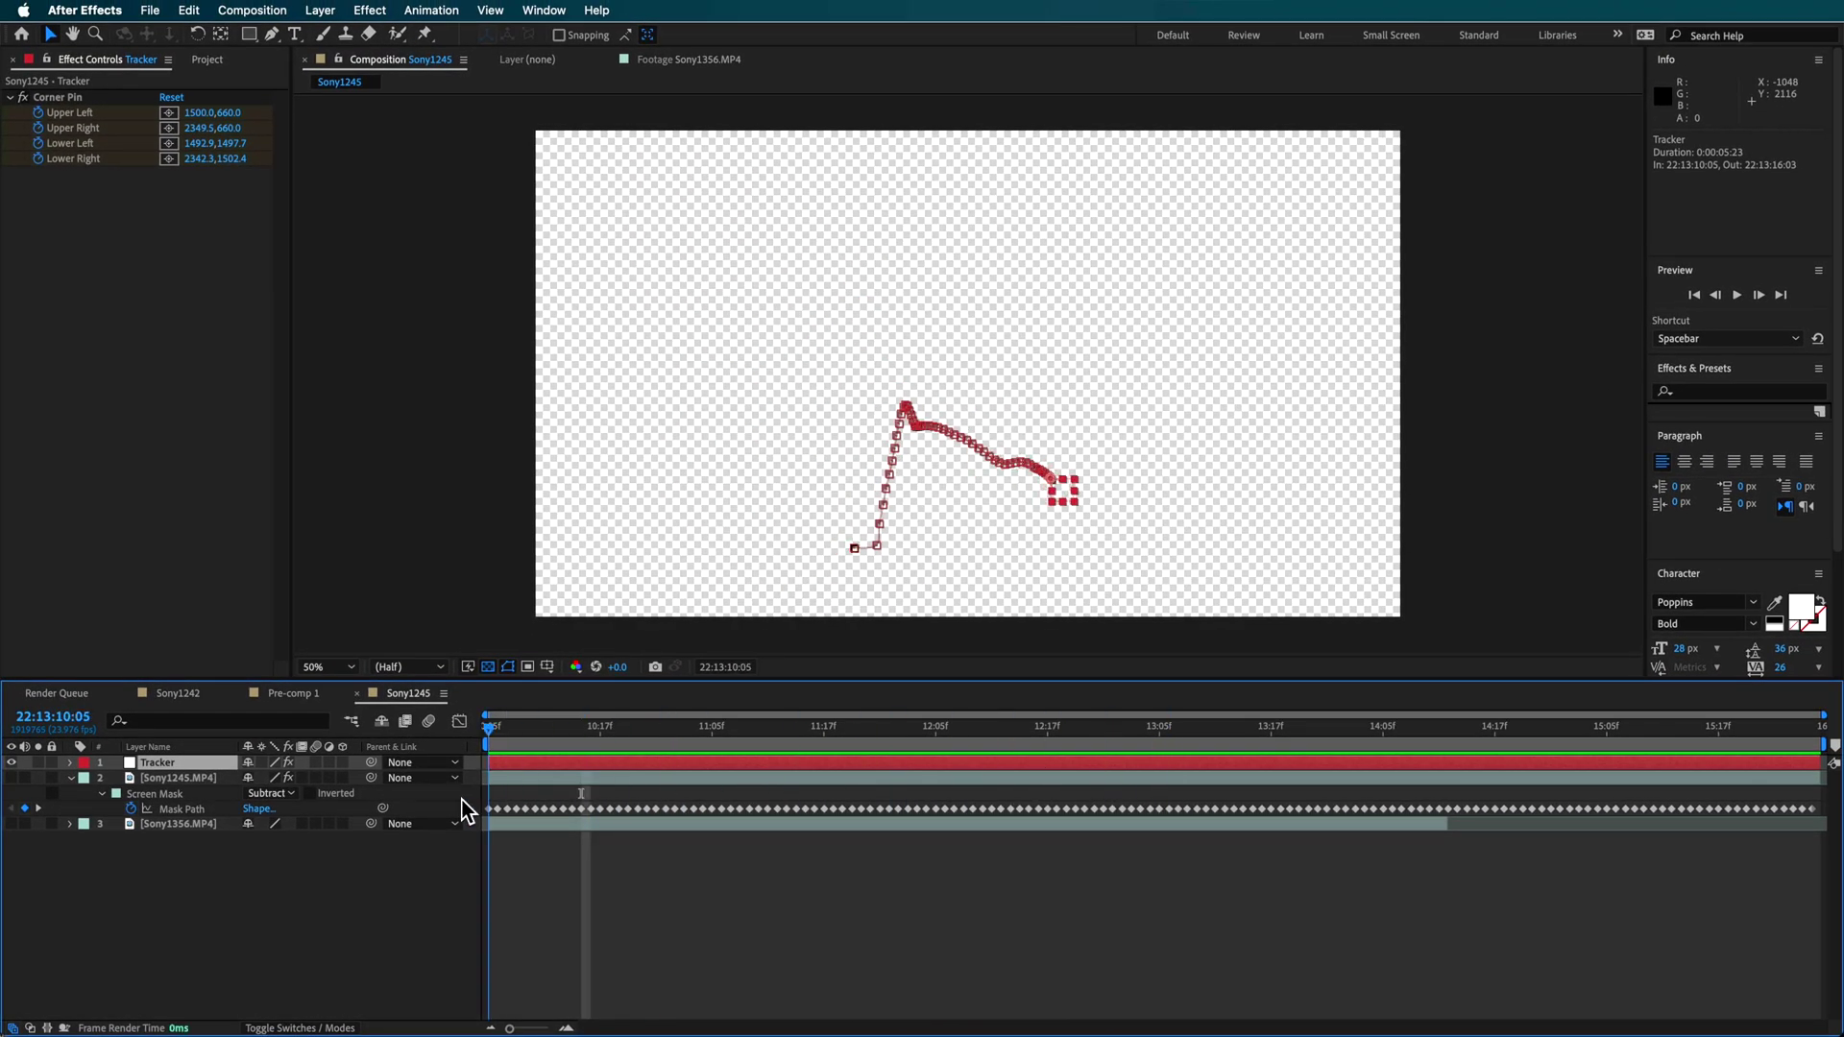
# - Scrub around the 10:18–10:21 cut to confirm the forest clip follows the phone screen
pyautogui.moveTo(489, 808); pyautogui.dragTo(615, 797)
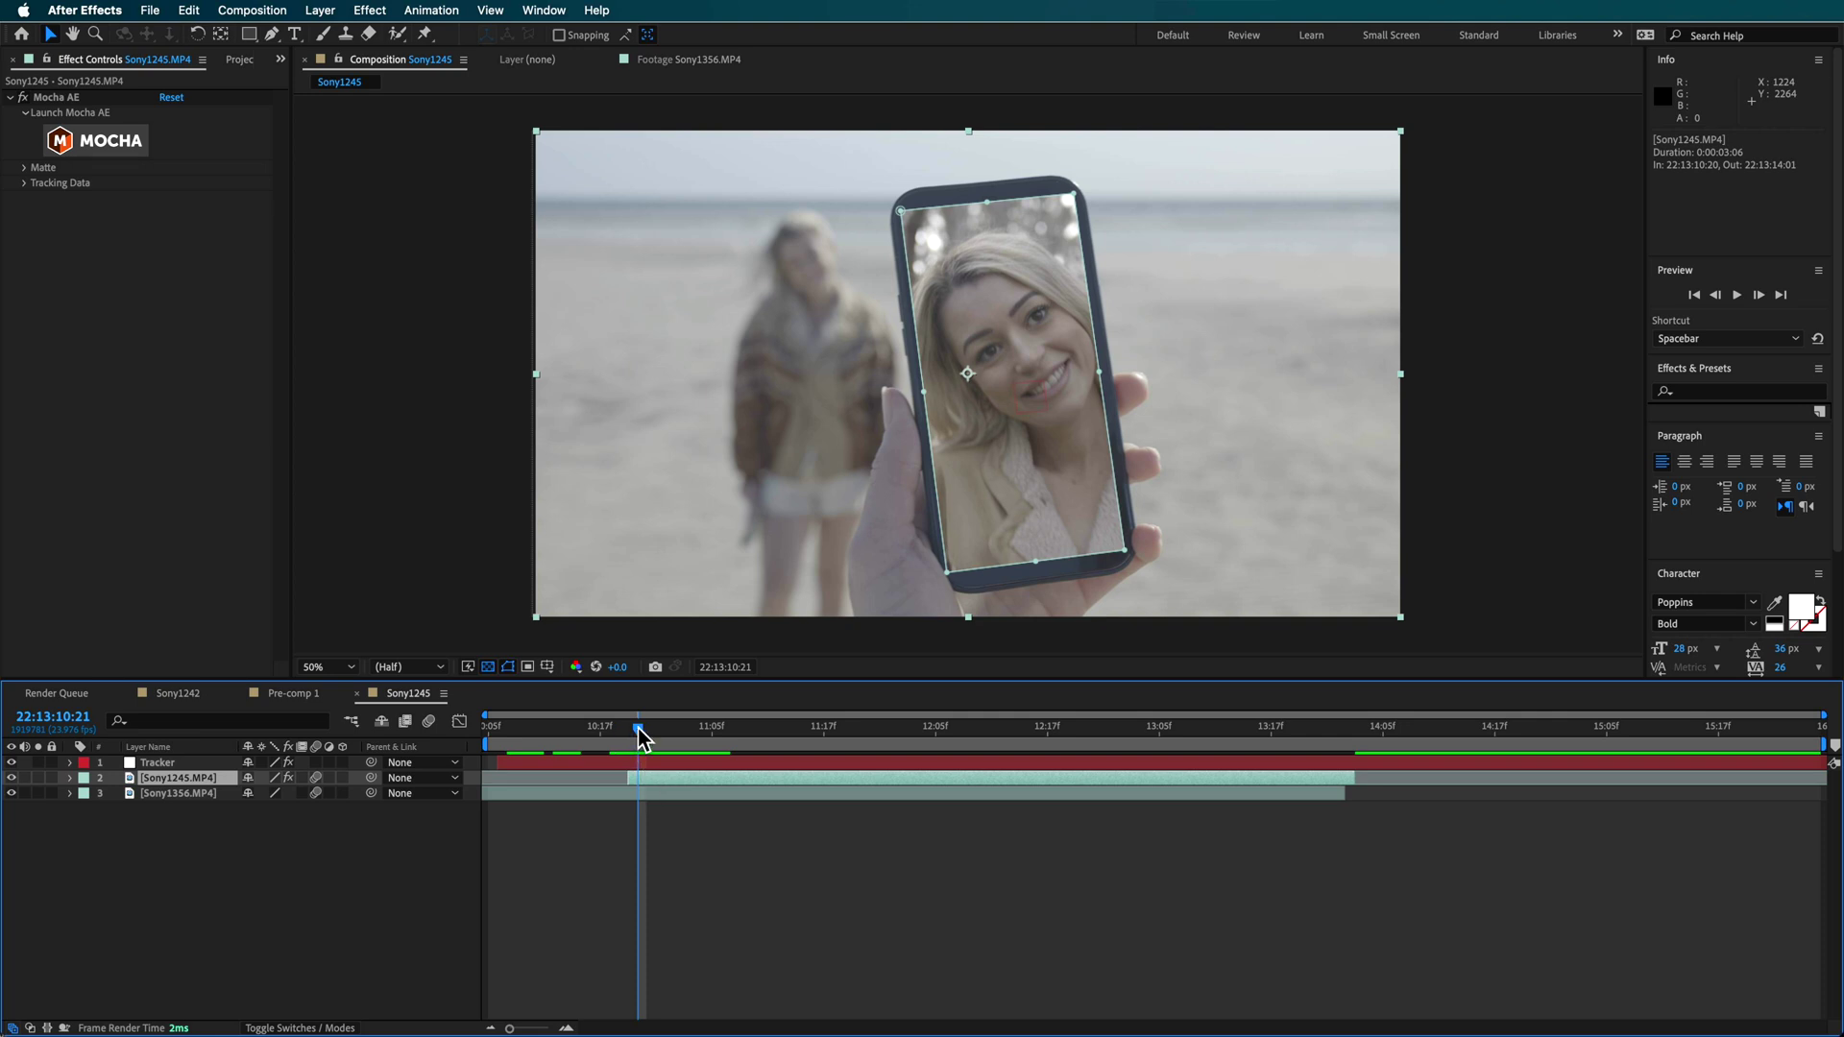
pyautogui.moveTo(641, 740)
pyautogui.mouseDown()
pyautogui.moveTo(621, 740)
pyautogui.moveTo(636, 745)
pyautogui.moveTo(614, 761)
pyautogui.moveTo(633, 763)
pyautogui.mouseUp()
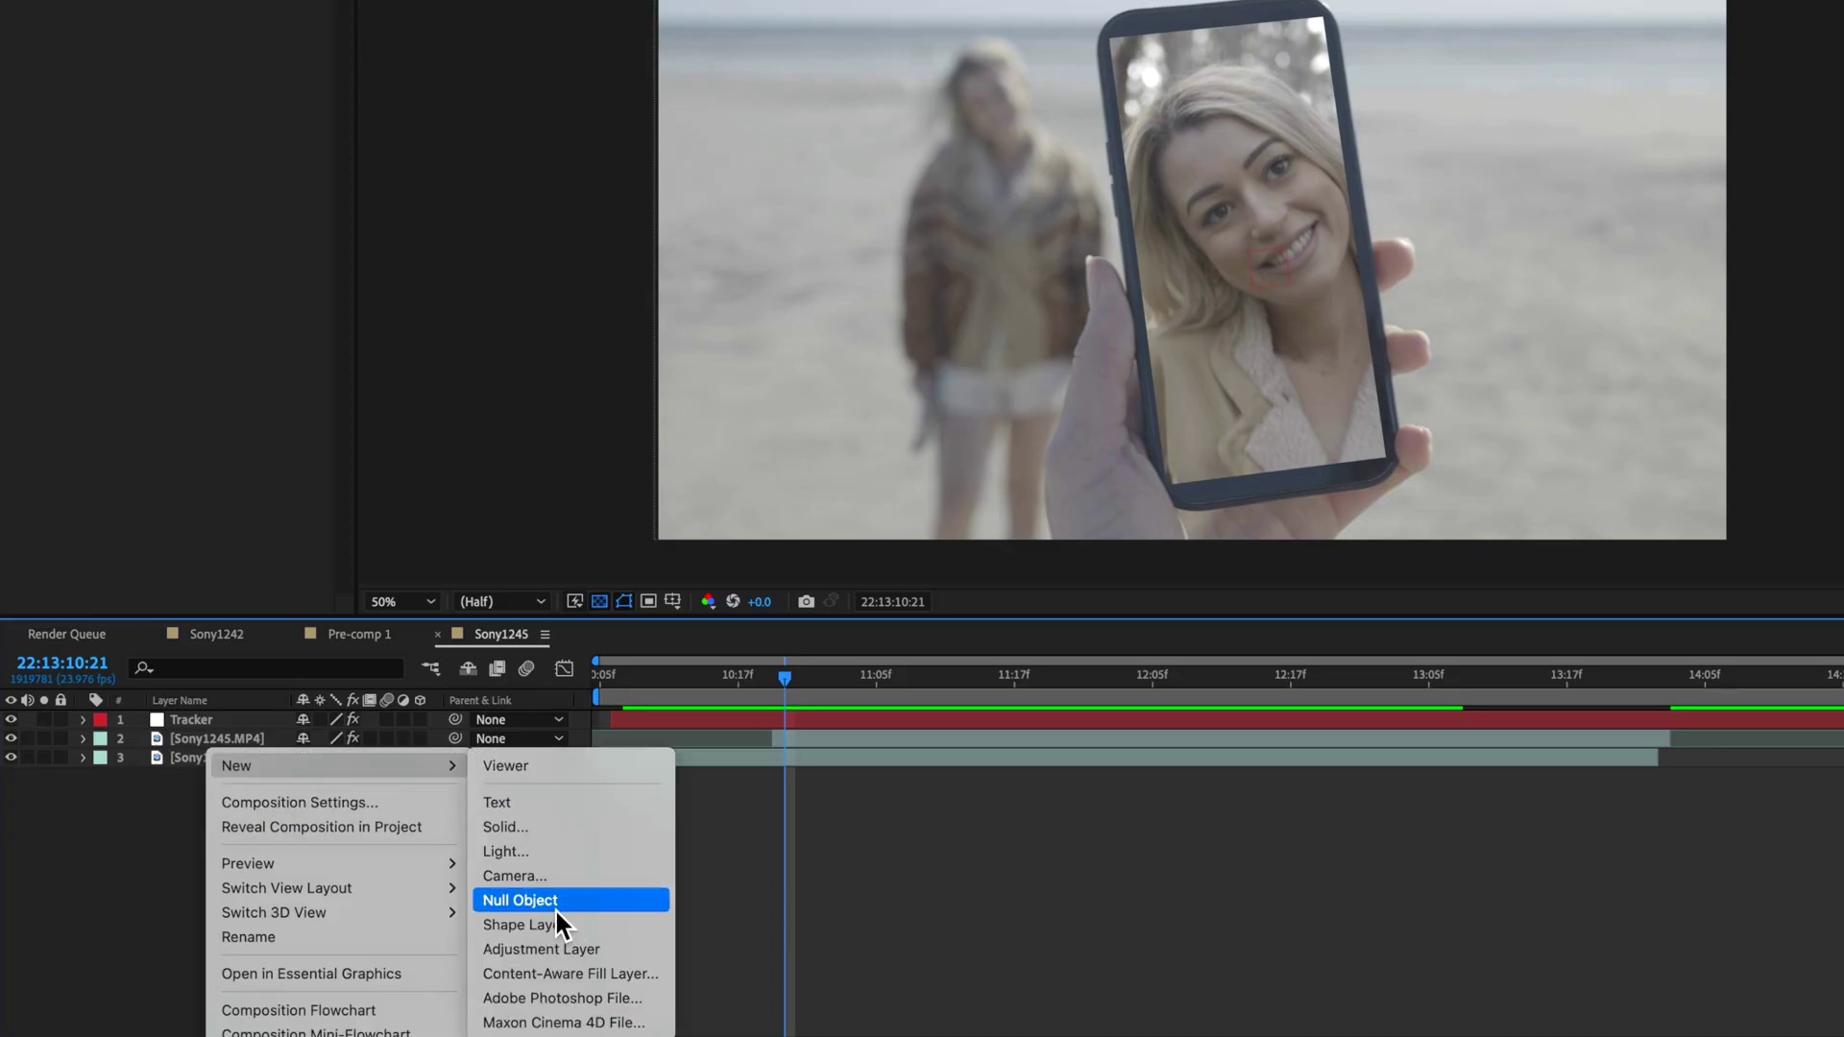
# - Add a null named Zoom and parent the Sony1245 beach clip to it at 10:20
pyautogui.click(538, 900)
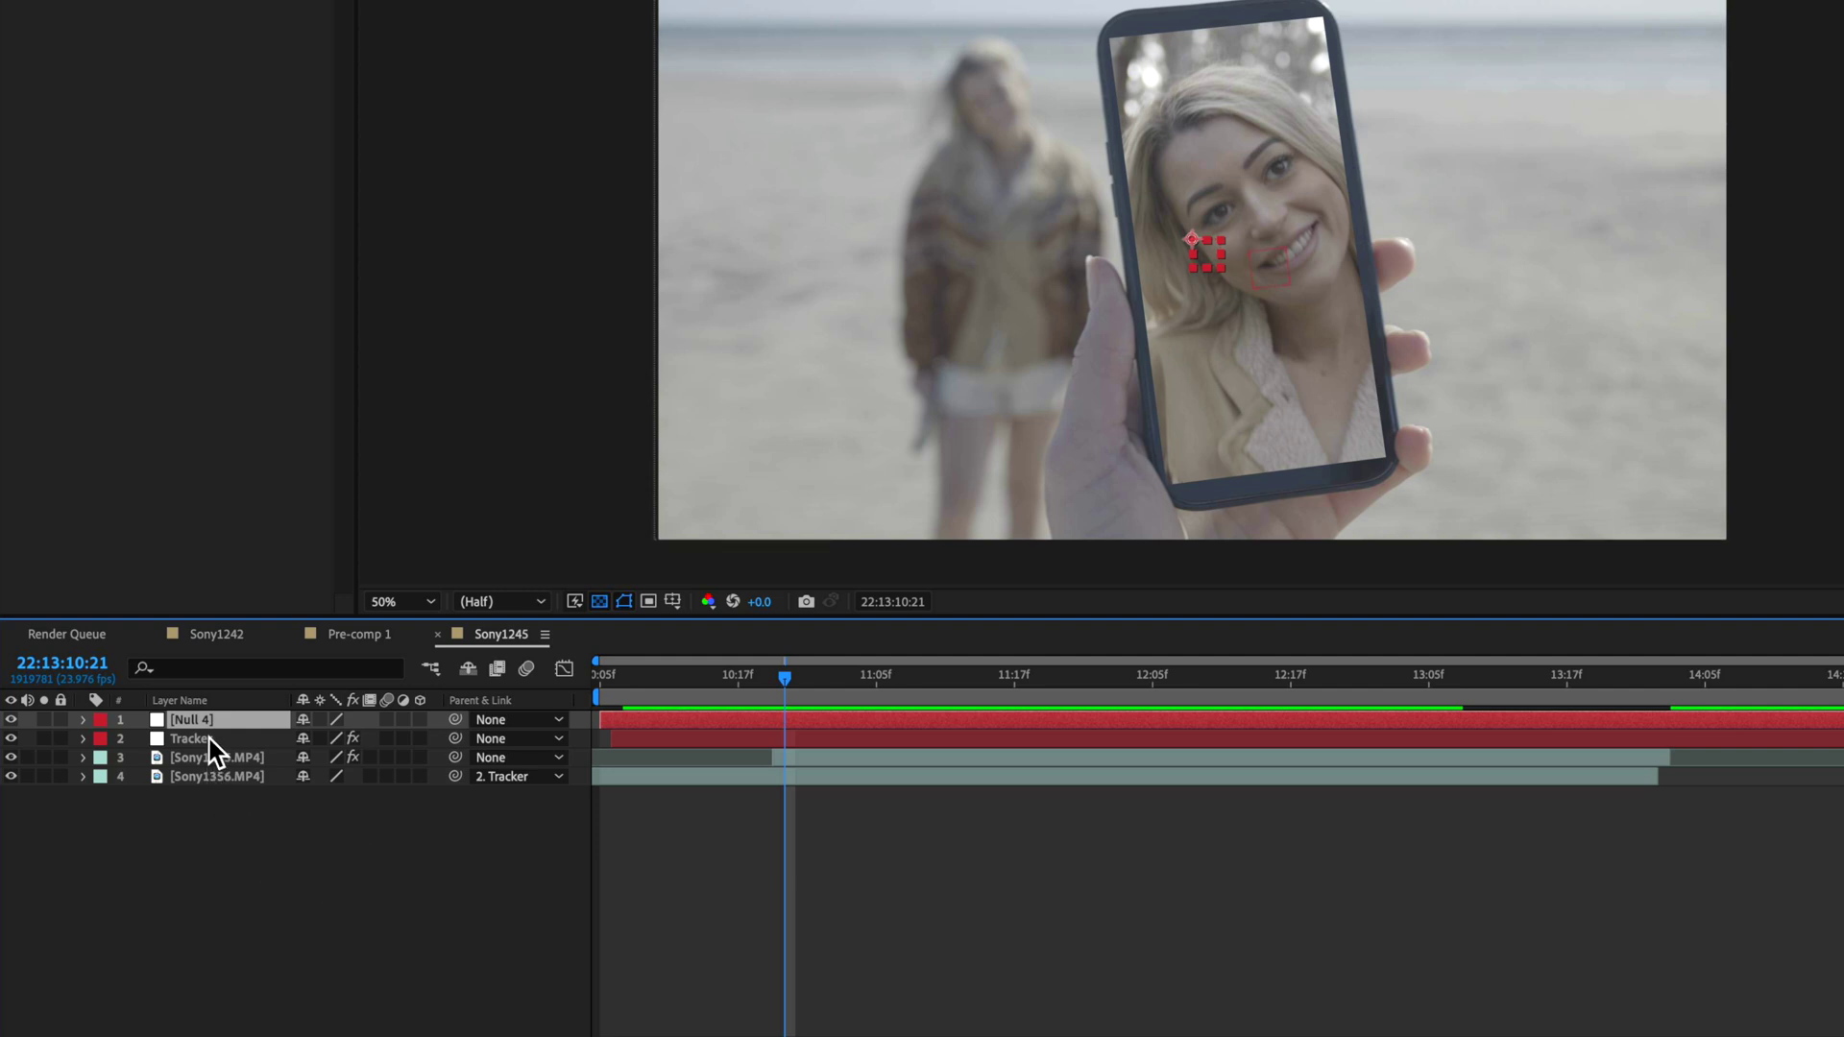
pyautogui.rightClick(202, 718)
pyautogui.click(225, 981)
pyautogui.write('Z')
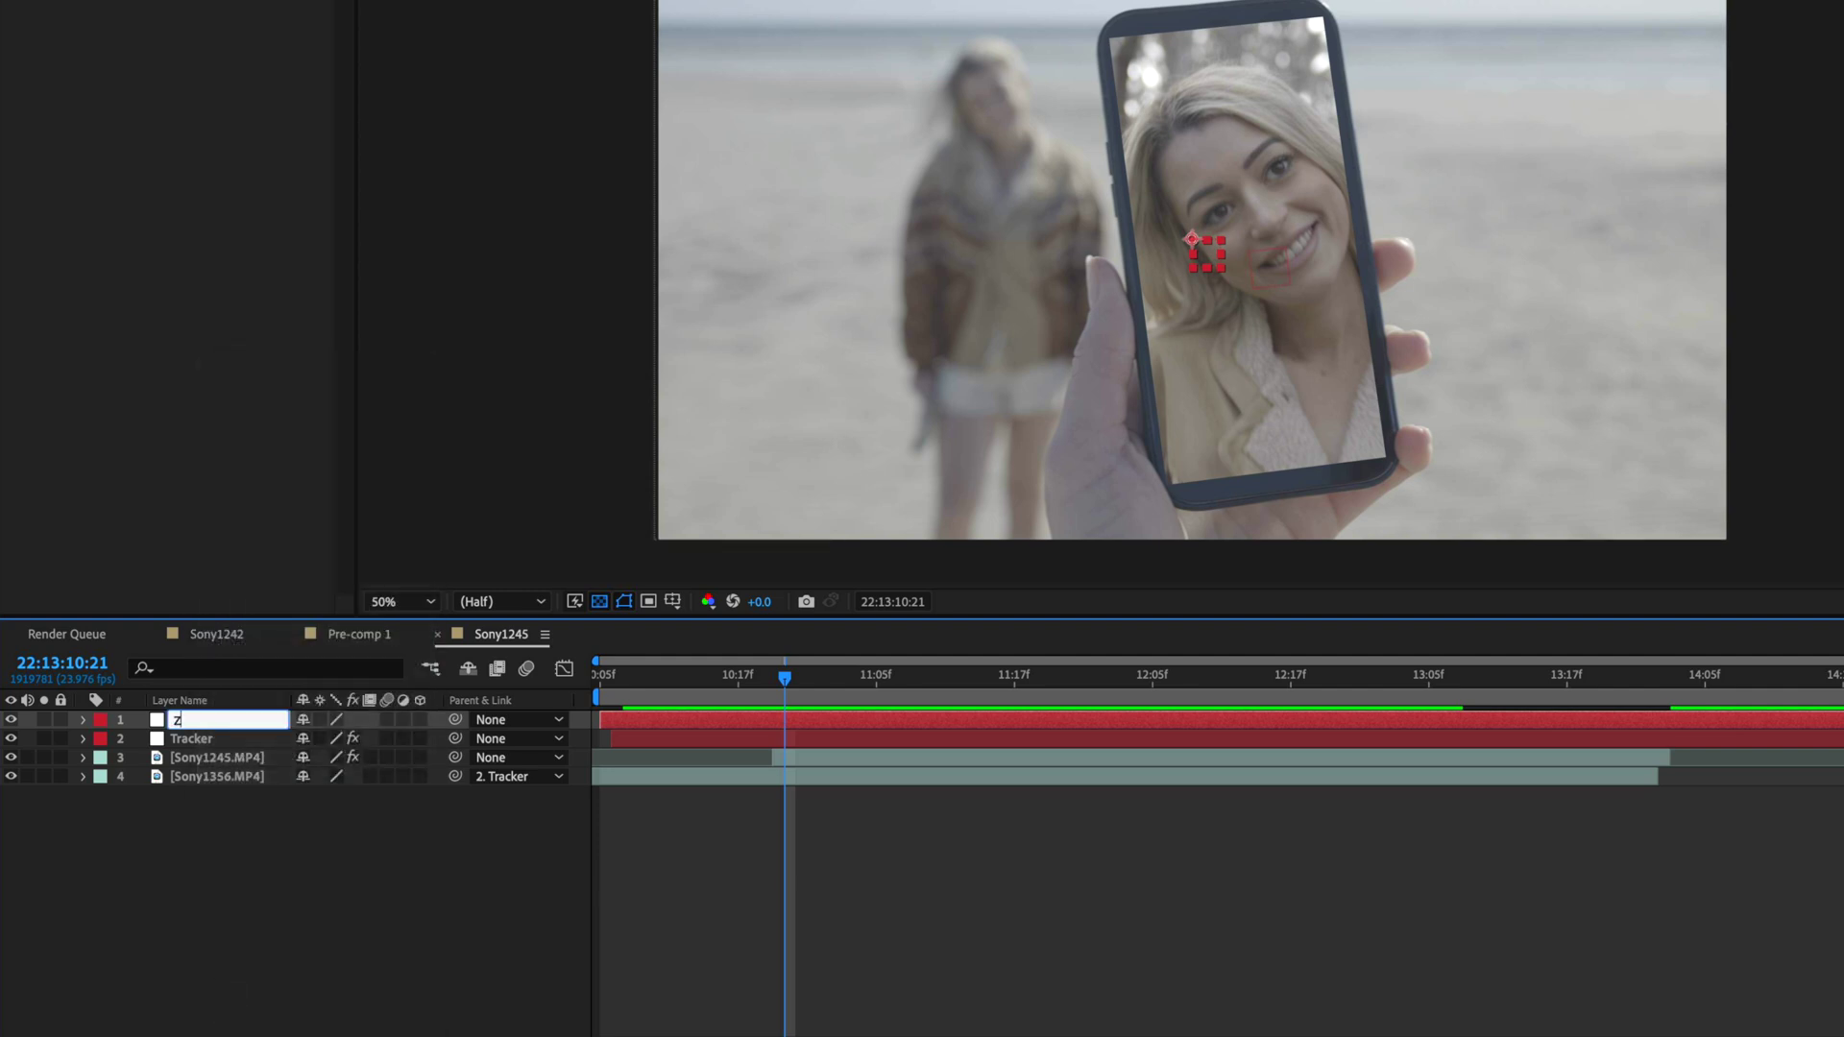
pyautogui.write('oom')
pyautogui.click(223, 757)
pyautogui.press('pageup')
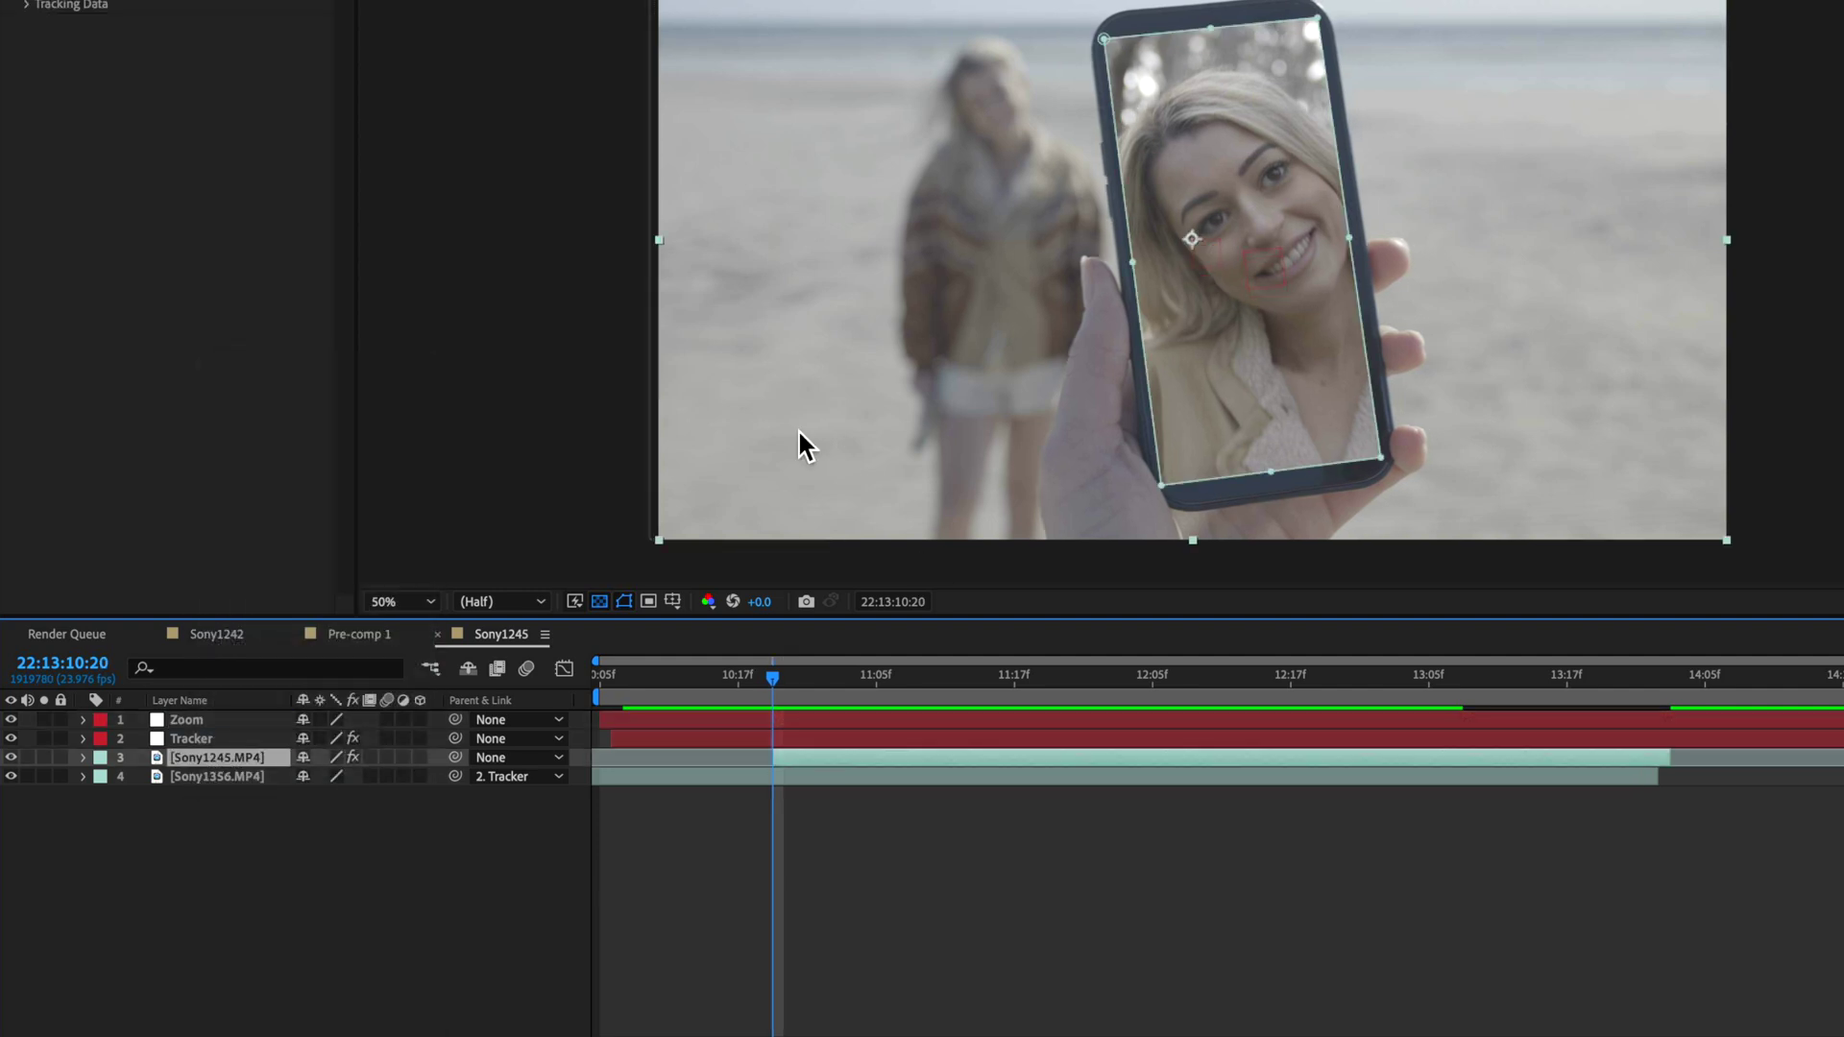
pyautogui.moveTo(455, 757); pyautogui.dragTo(215, 723)
pyautogui.moveTo(774, 684)
pyautogui.mouseDown()
pyautogui.moveTo(726, 686)
pyautogui.moveTo(776, 688)
pyautogui.mouseUp()
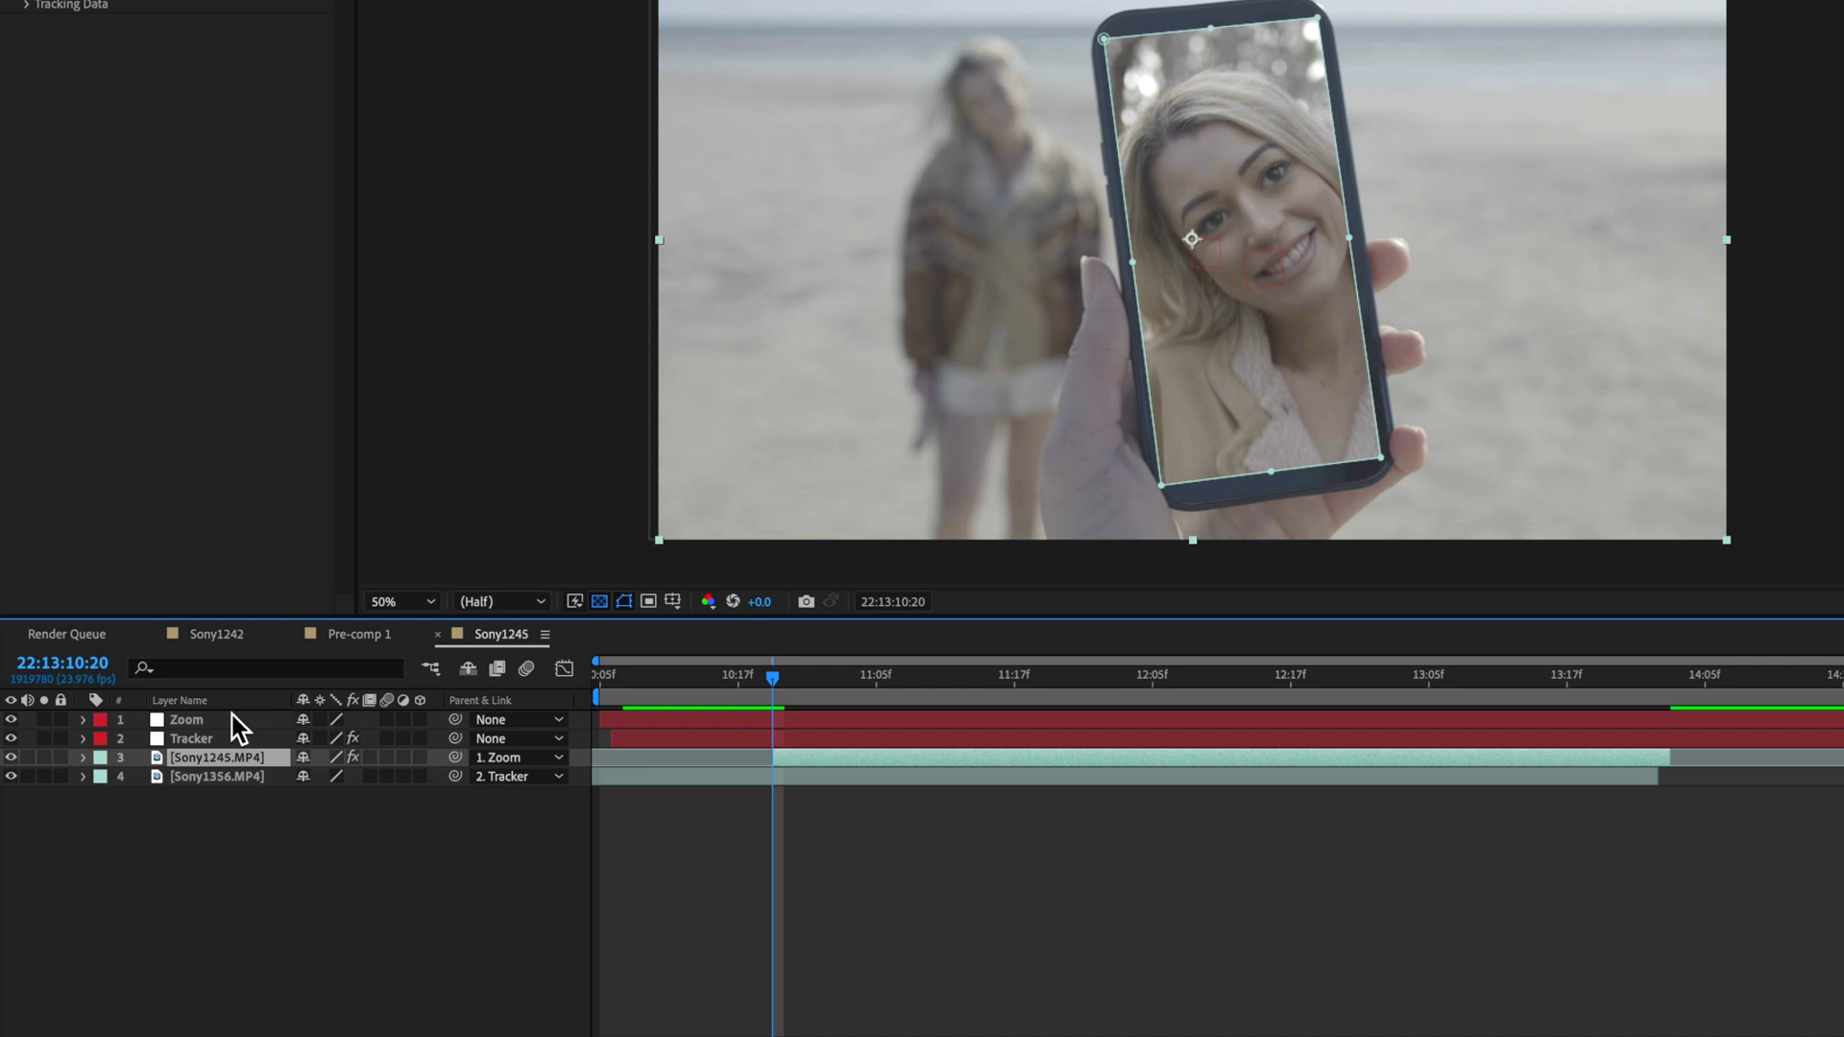
# - Add starting Scale and Position keyframes to the Zoom null at 10:20
pyautogui.click(196, 721)
pyautogui.press('s')
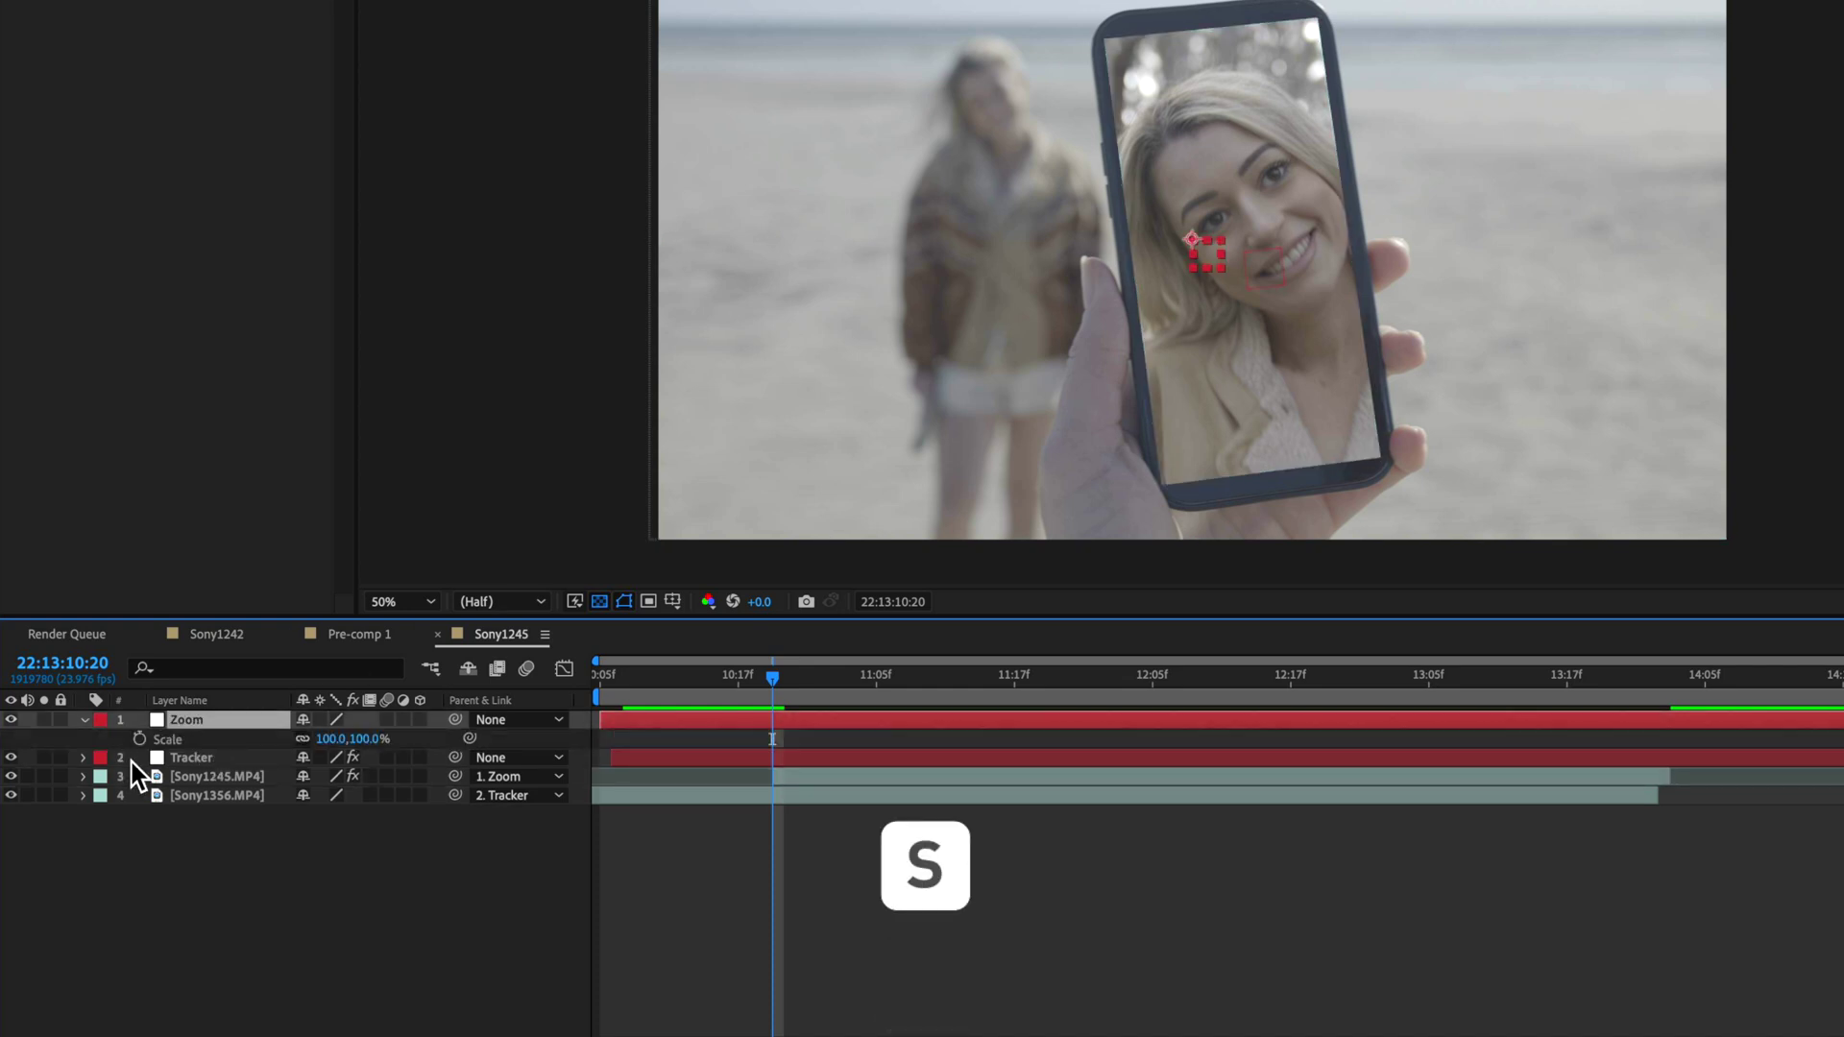
pyautogui.click(141, 739)
pyautogui.press('p')
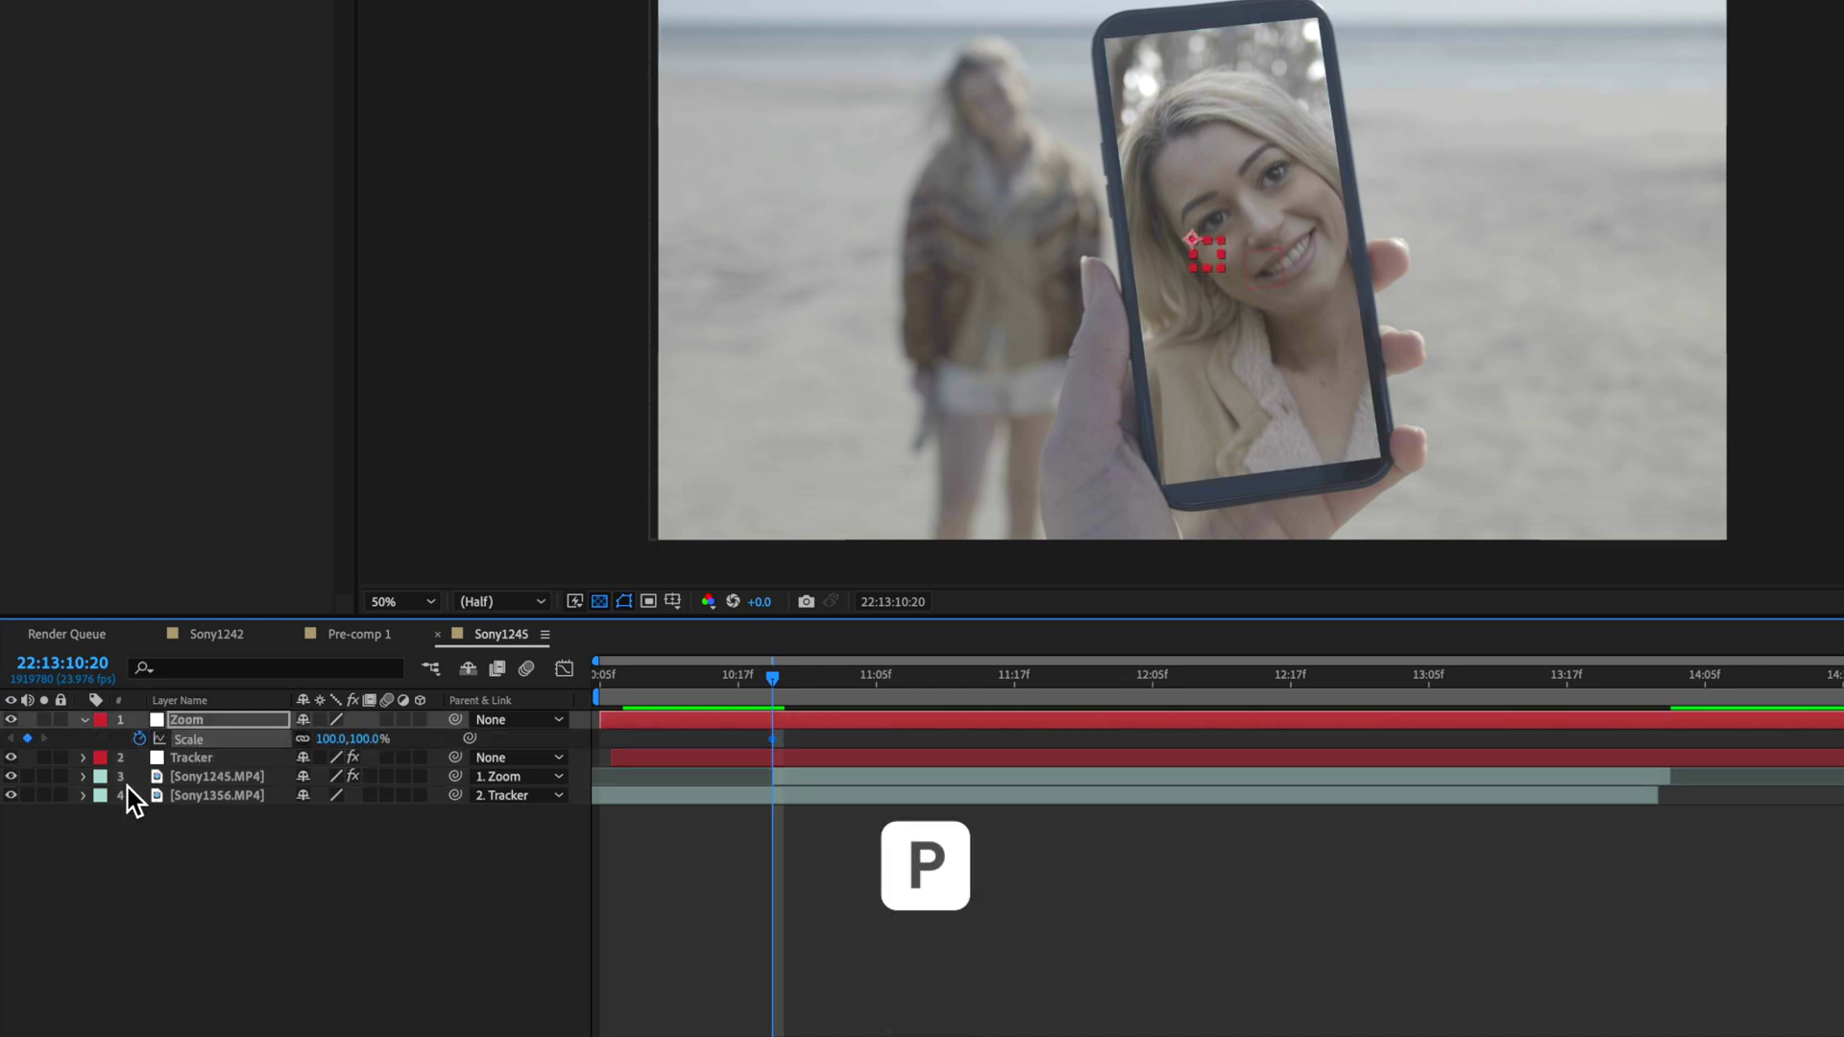
pyautogui.click(143, 740)
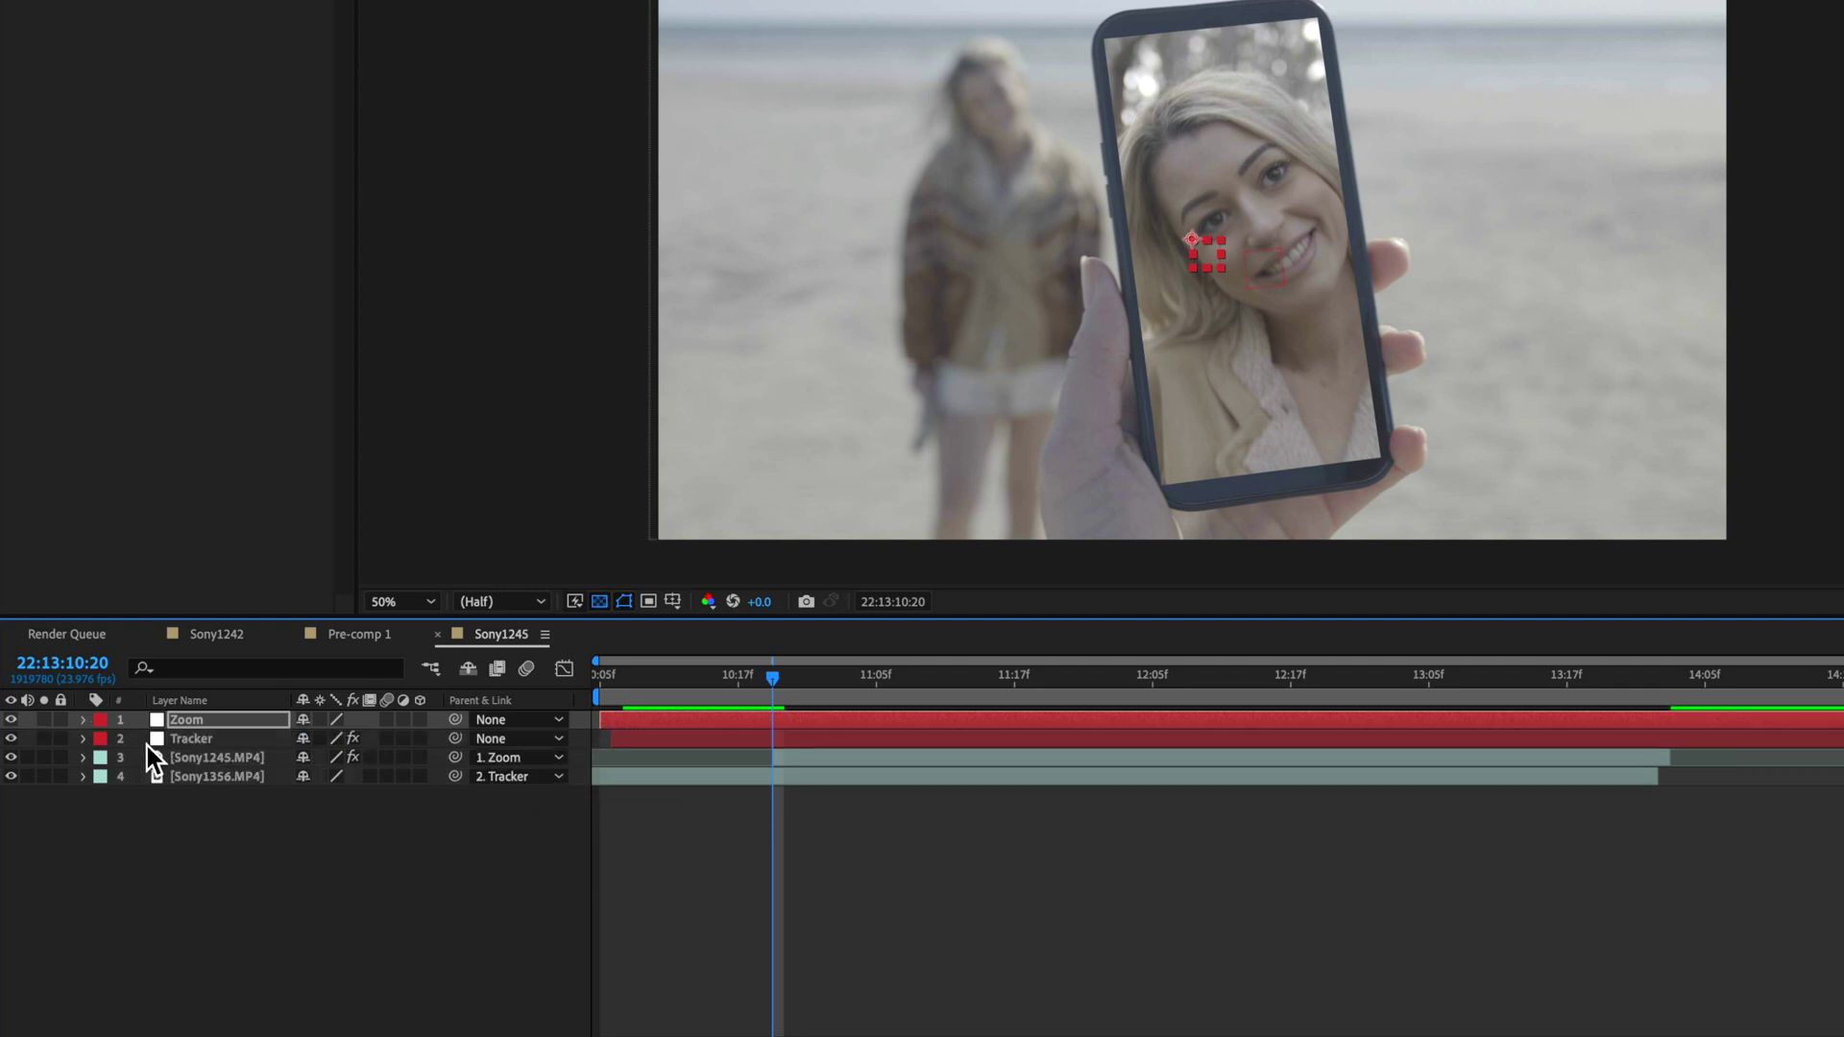
pyautogui.hotkey('shift', 's')
# - Centre the 10:20 zoom on the phone screen, keeping Y position at 1109
pyautogui.moveTo(774, 690); pyautogui.dragTo(899, 692)
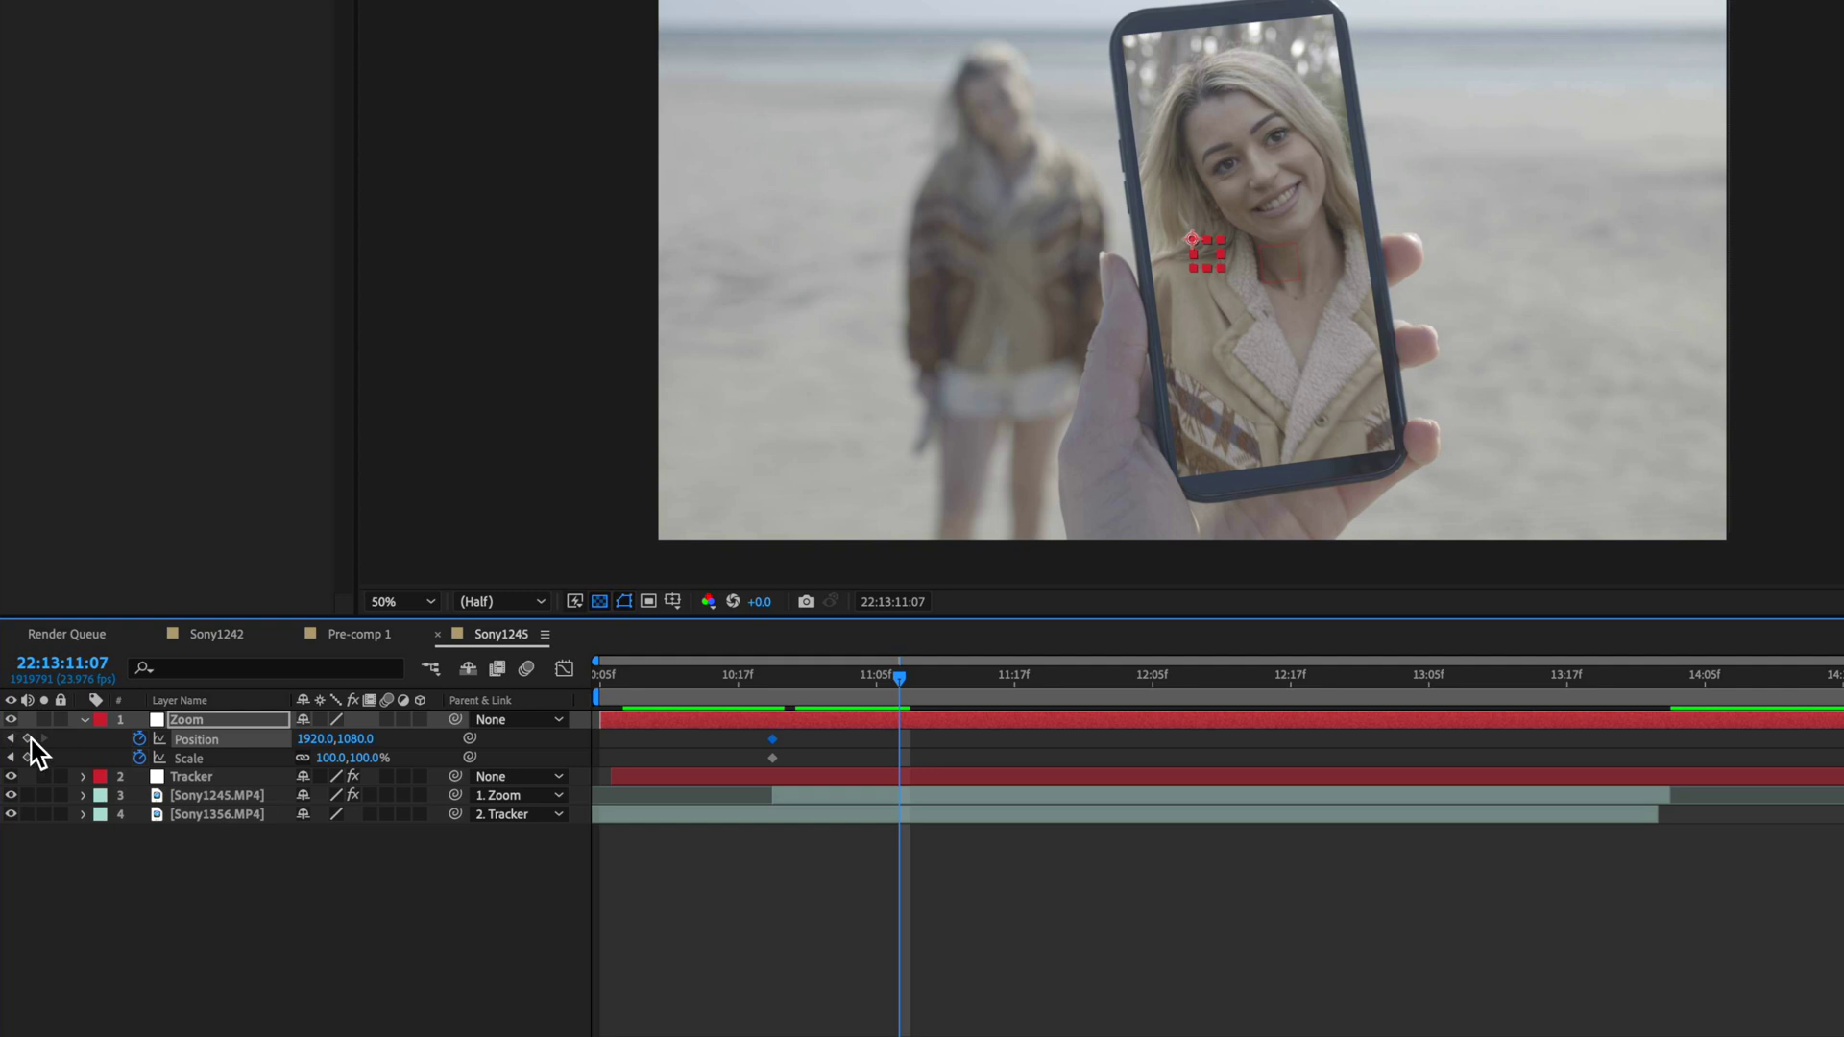
pyautogui.moveTo(884, 683); pyautogui.dragTo(774, 697)
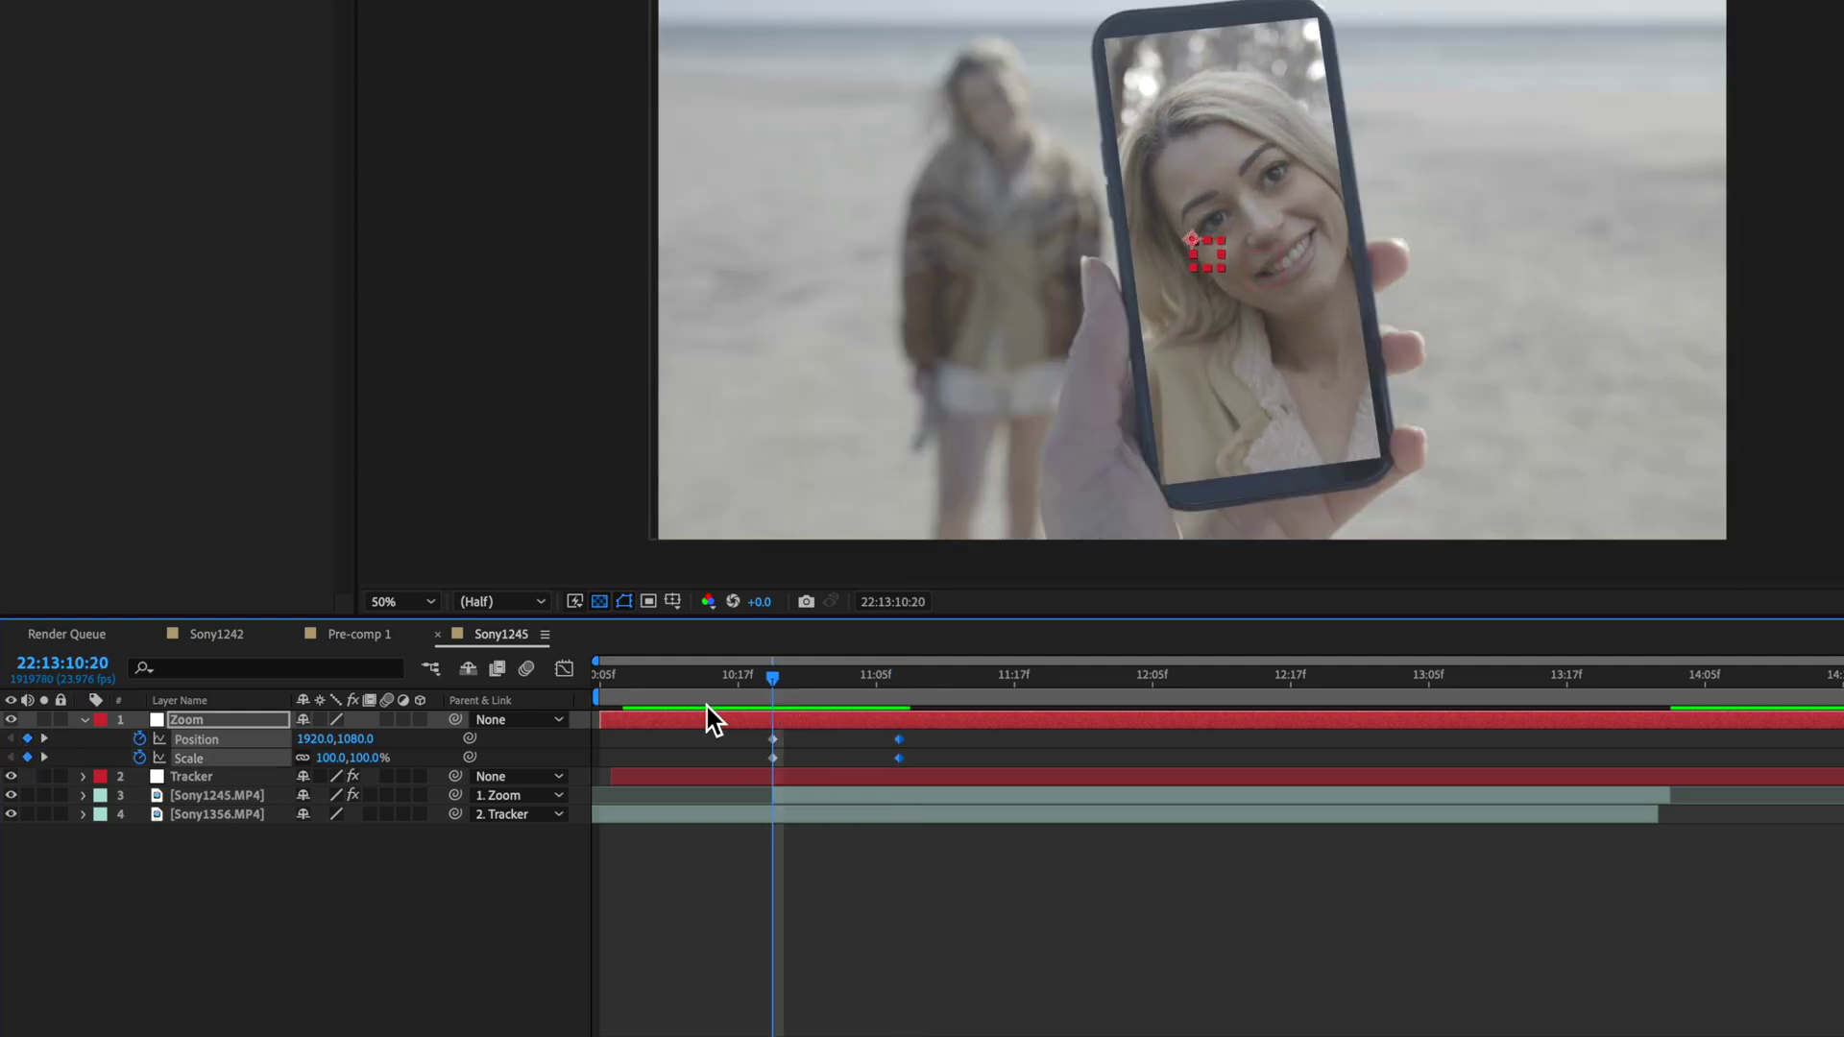
pyautogui.moveTo(357, 738); pyautogui.dragTo(477, 741)
pyautogui.hotkey('ctrl', 'z')
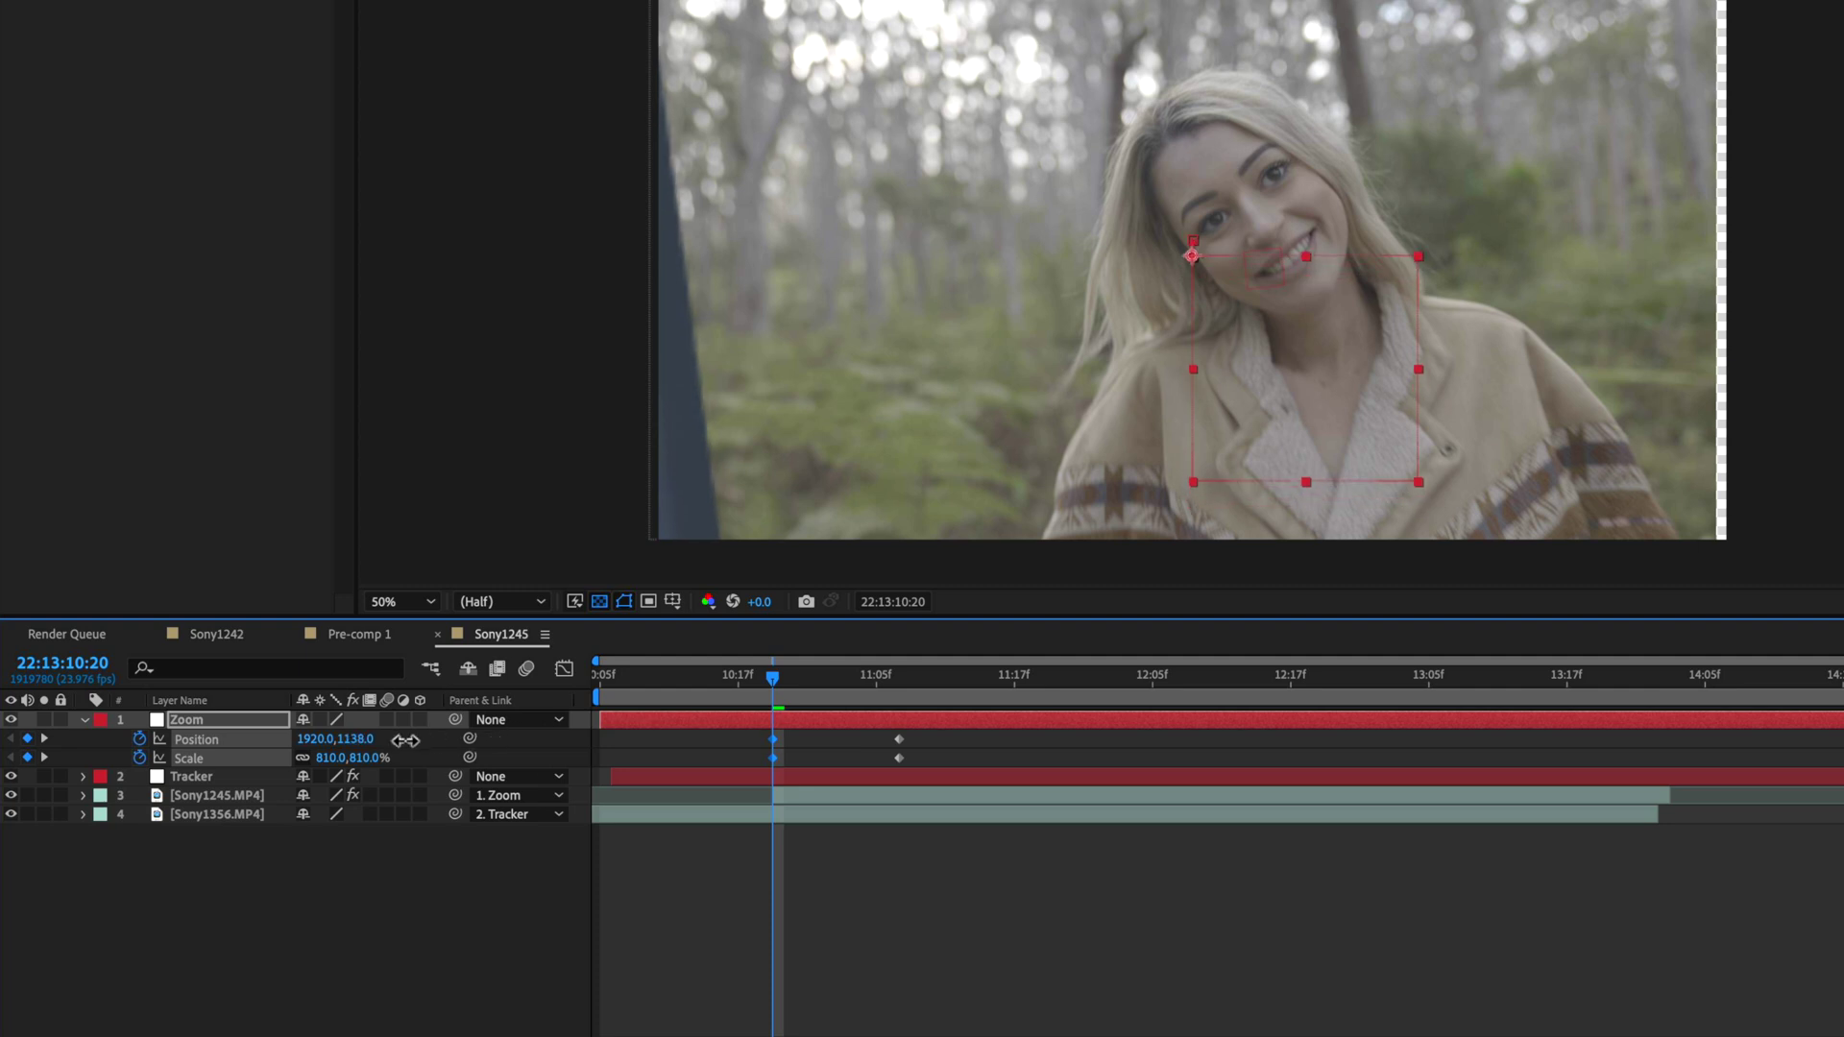
pyautogui.moveTo(317, 738); pyautogui.dragTo(231, 758)
pyautogui.moveTo(779, 678); pyautogui.dragTo(1026, 759)
# - Shift the end zoom keyframes to about 11:16, recentre horizontally on the phone, and preview
pyautogui.click(912, 678)
pyautogui.moveTo(918, 680); pyautogui.dragTo(781, 712)
pyautogui.moveTo(316, 750); pyautogui.dragTo(234, 747)
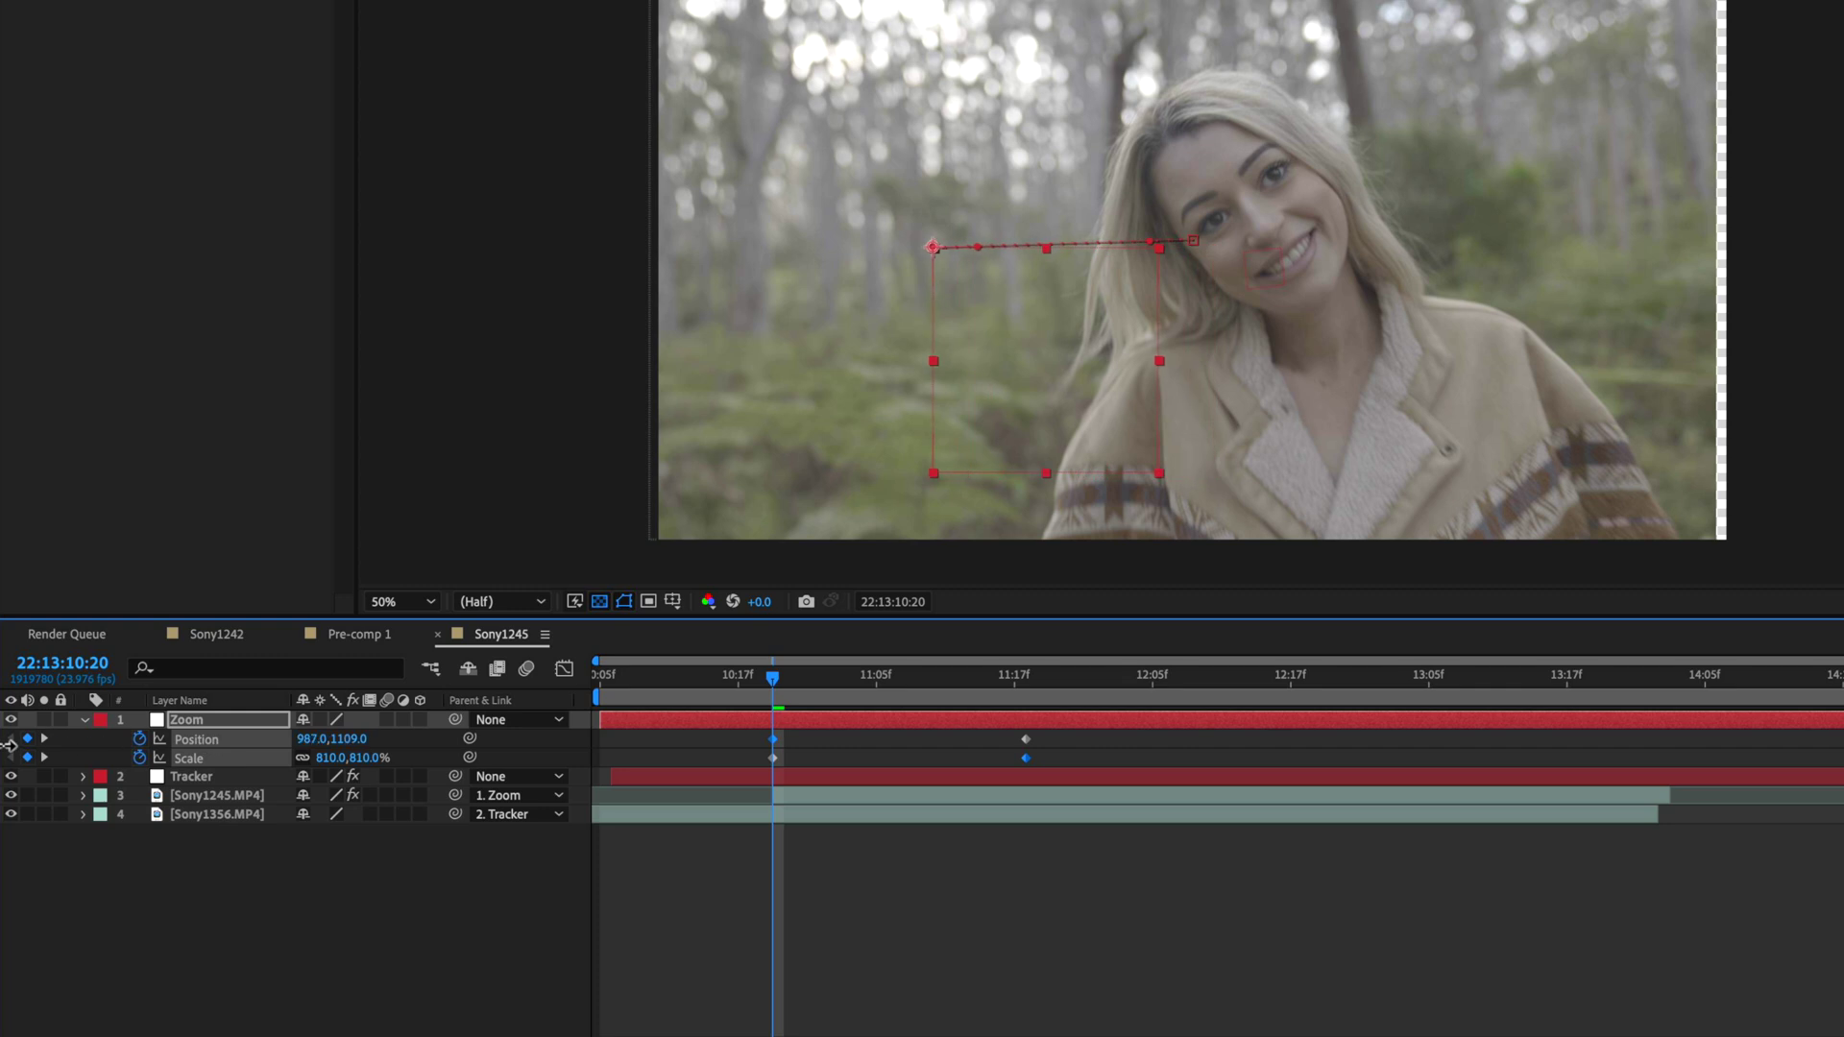
pyautogui.moveTo(8, 744); pyautogui.dragTo(370, 766)
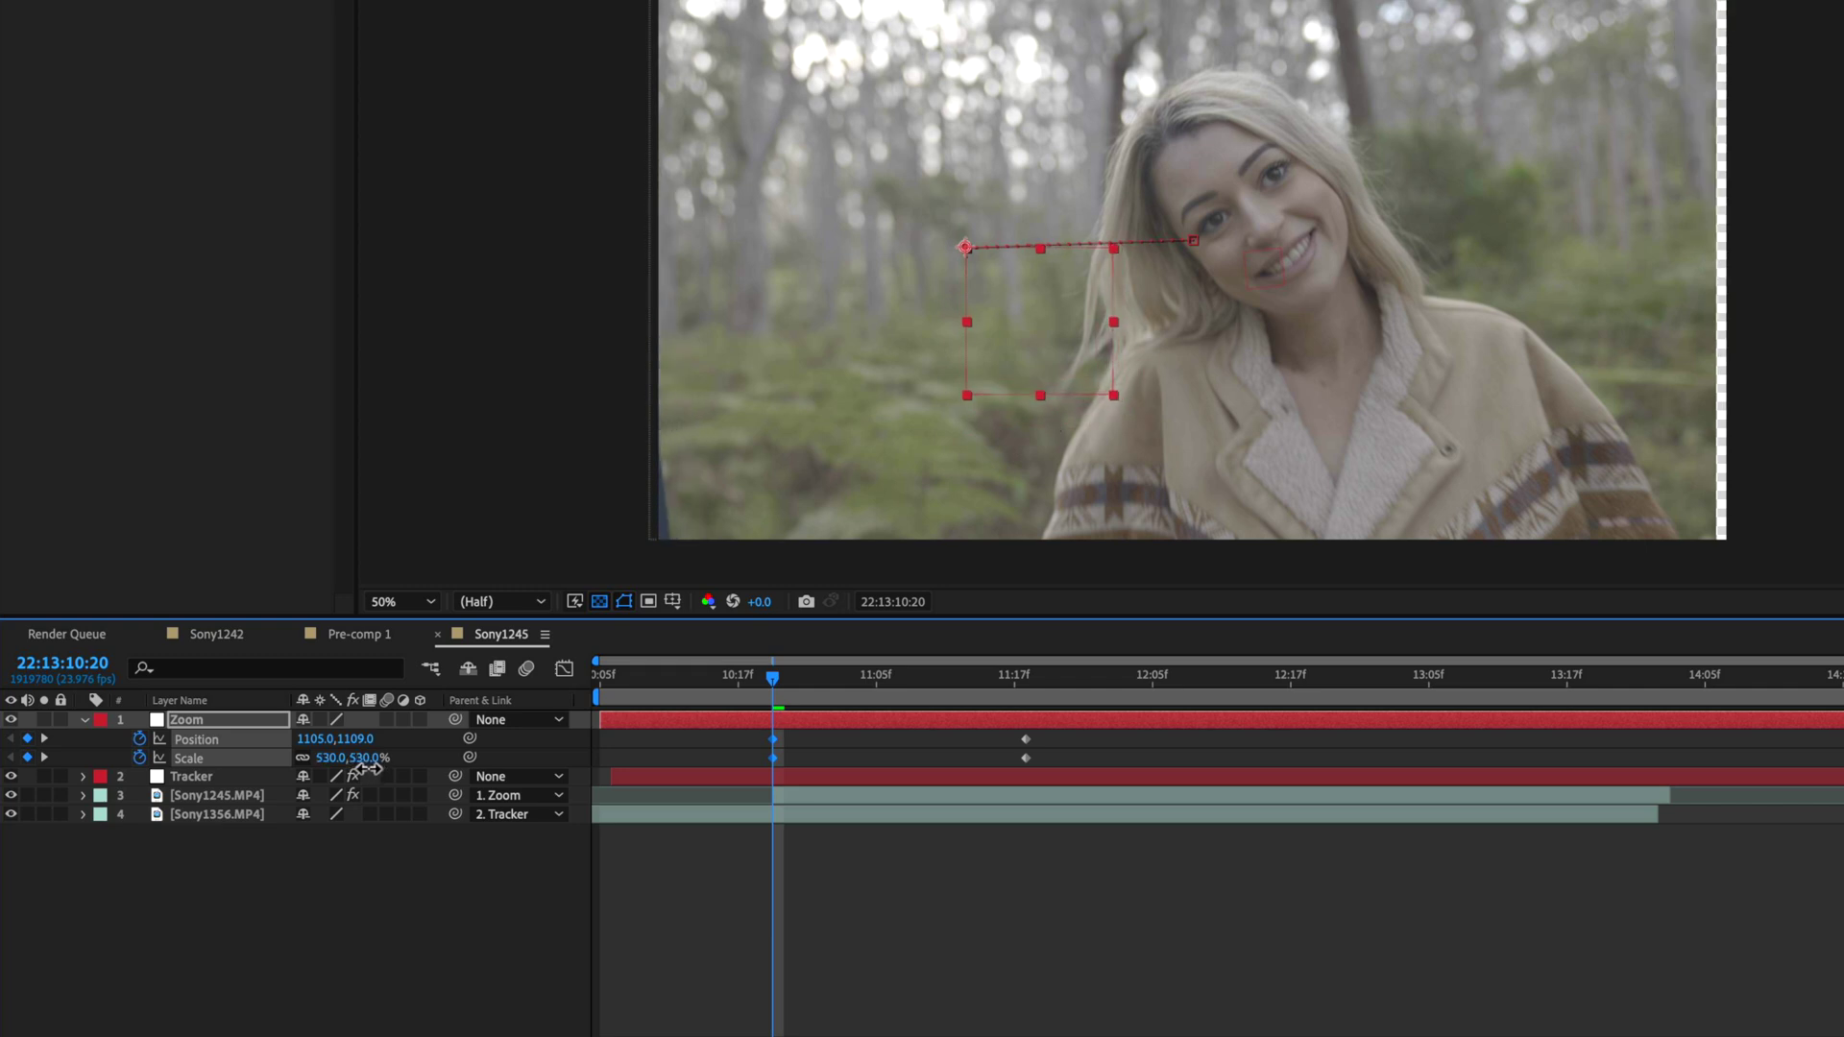
pyautogui.moveTo(808, 660); pyautogui.dragTo(730, 764)
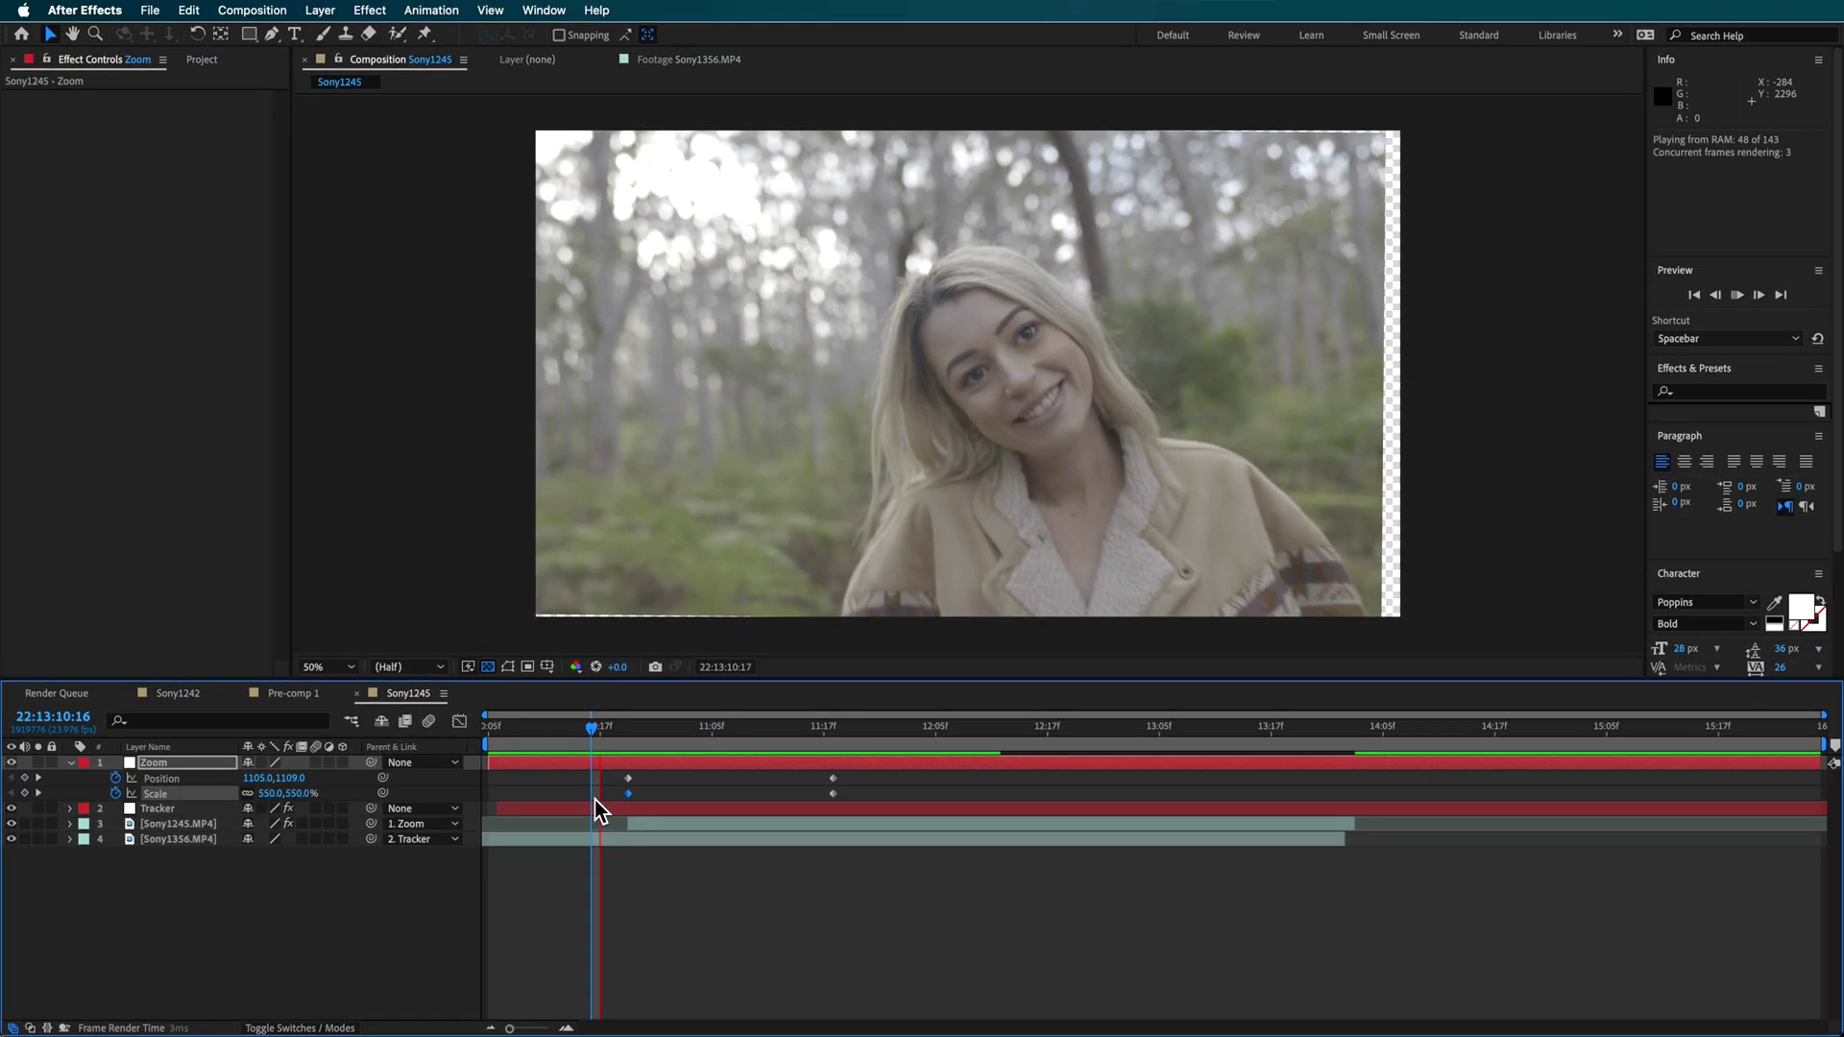
pyautogui.press('space')
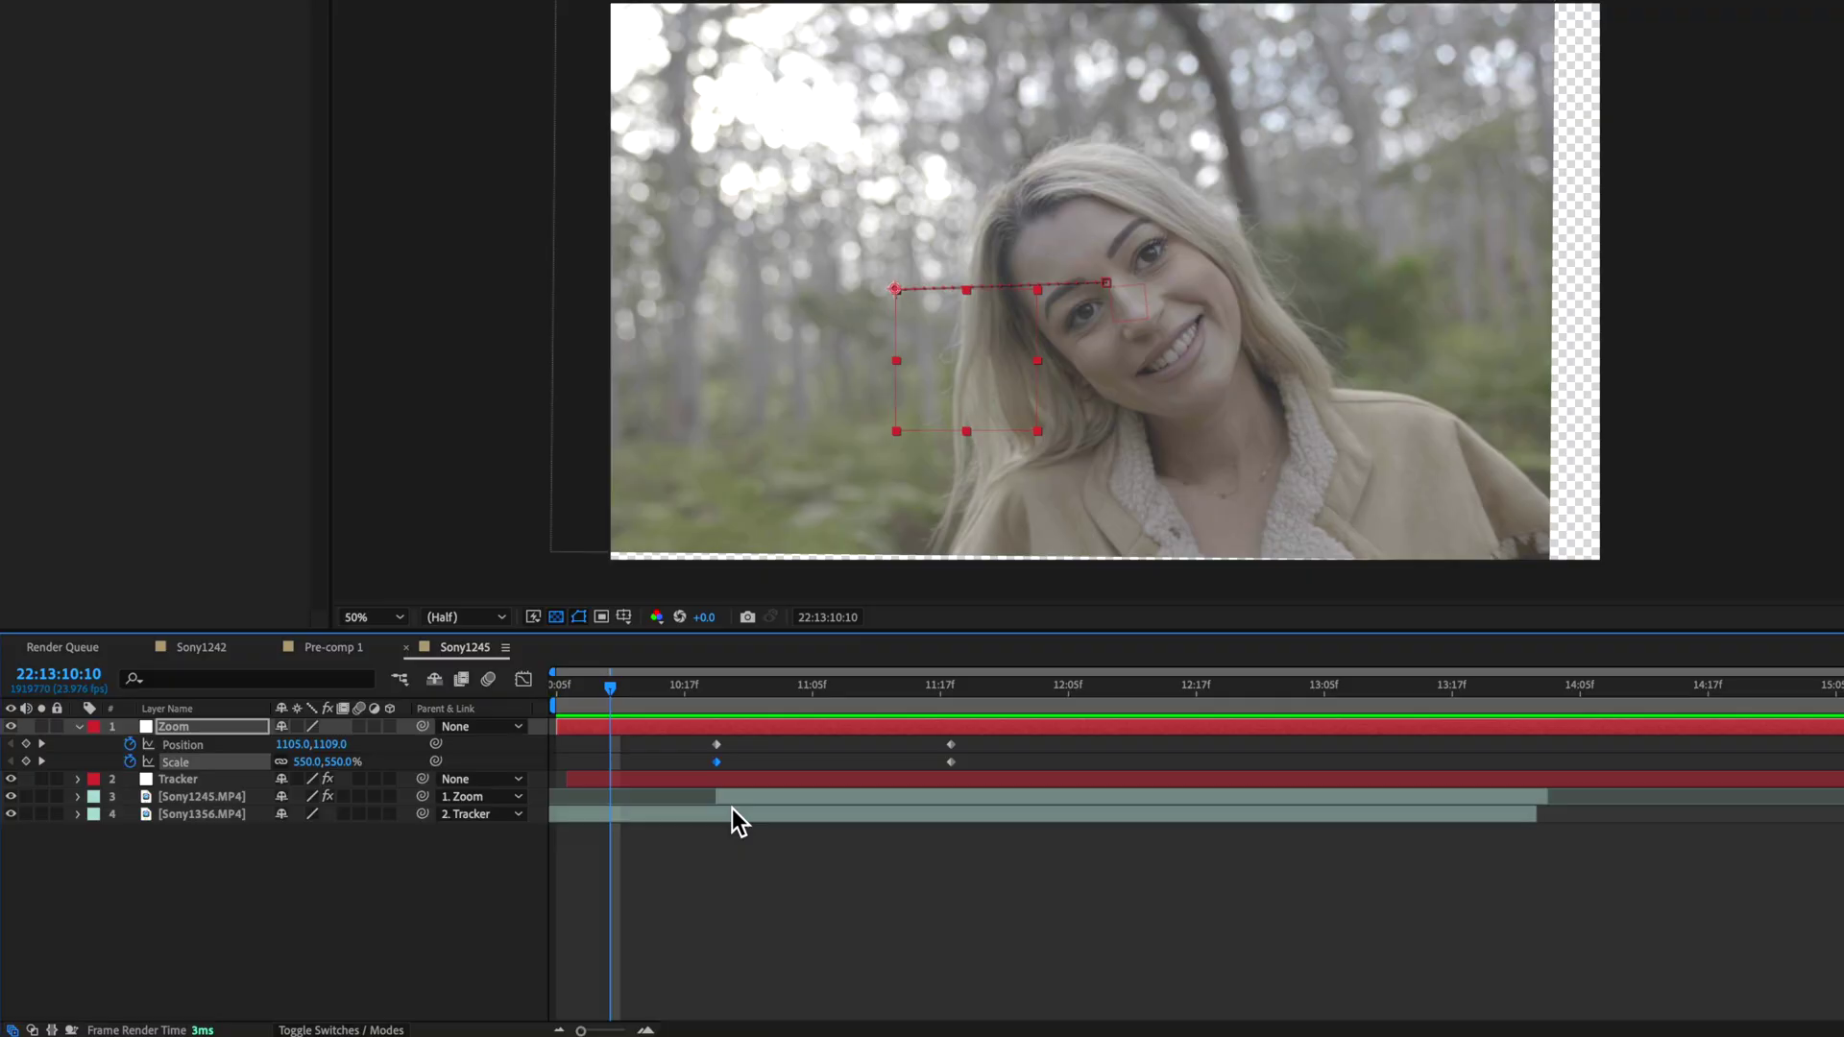
# - Scale the Sony1356 forest clip up to 85.4% and scrub the zoom through 11:07
pyautogui.click(733, 813)
pyautogui.press('s')
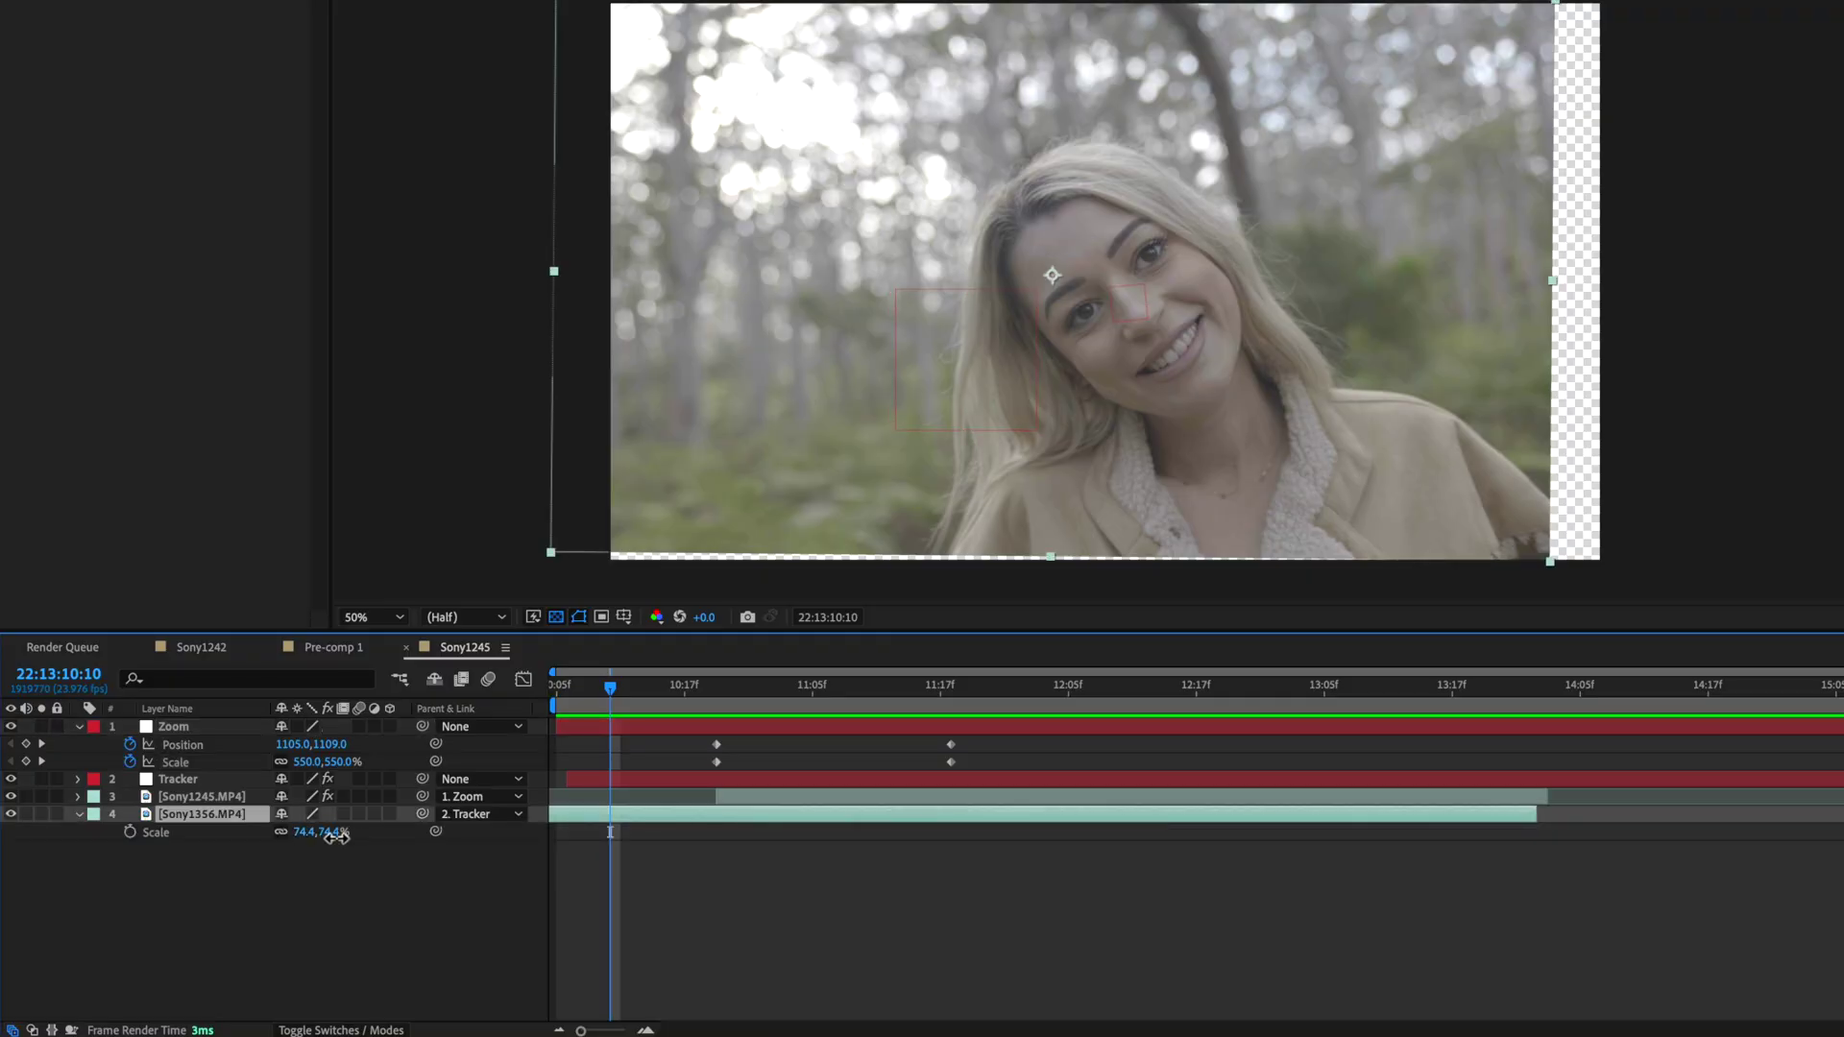
pyautogui.moveTo(335, 836); pyautogui.dragTo(349, 840)
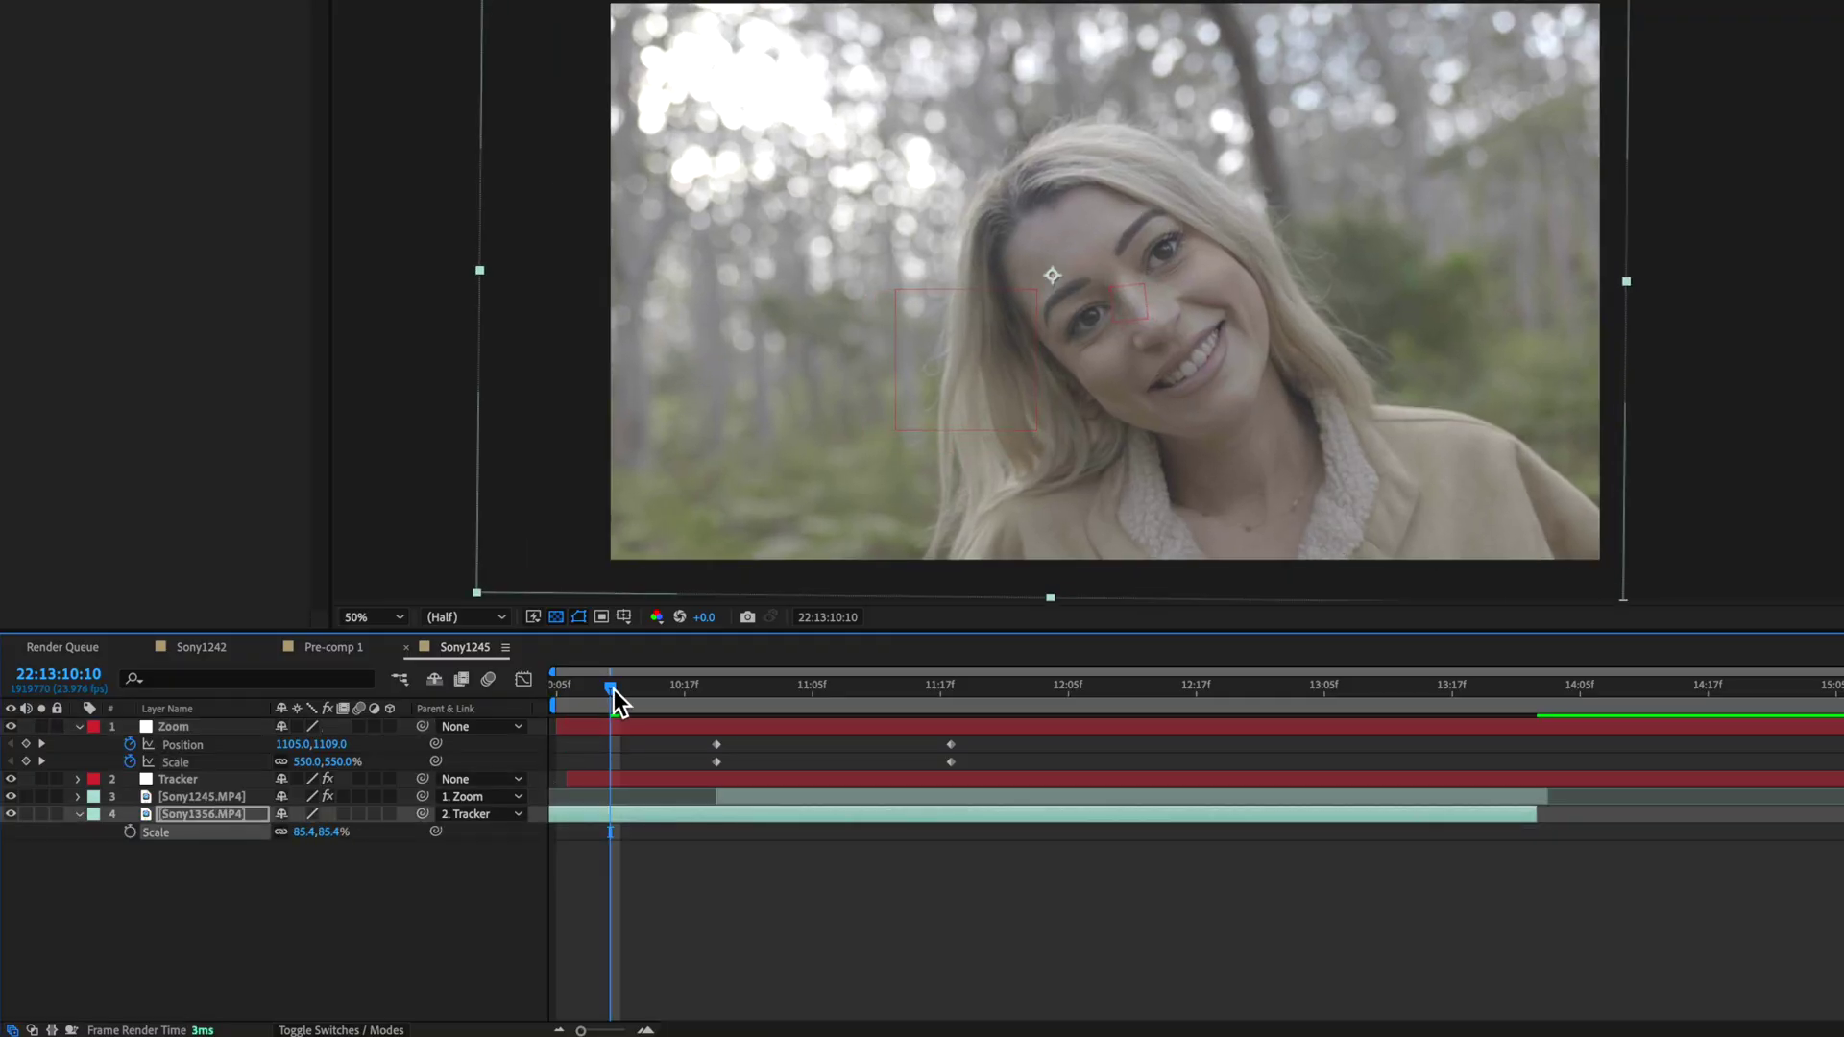
pyautogui.moveTo(614, 690); pyautogui.dragTo(1057, 765)
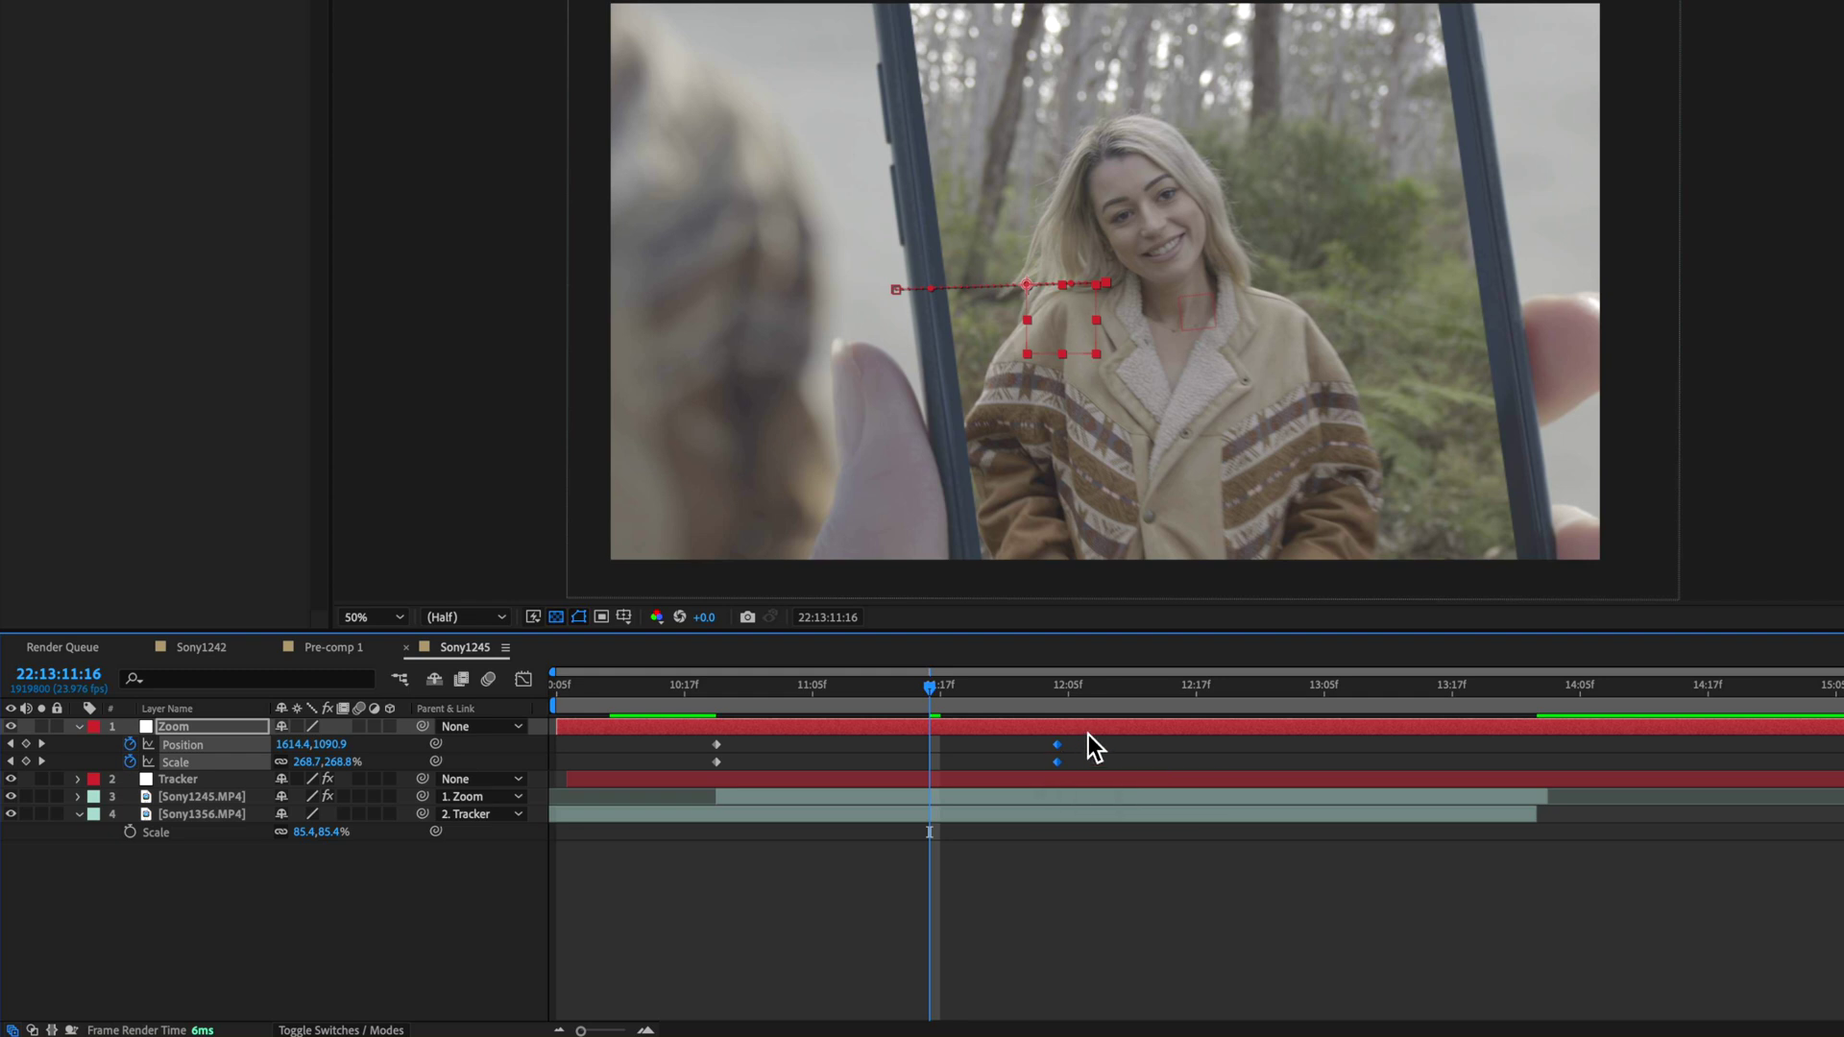
pyautogui.moveTo(734, 693); pyautogui.dragTo(865, 696)
# - Apply Easy Ease In to the Zoom null's end keyframes and play back the eased zoom
pyautogui.rightClick(1059, 748)
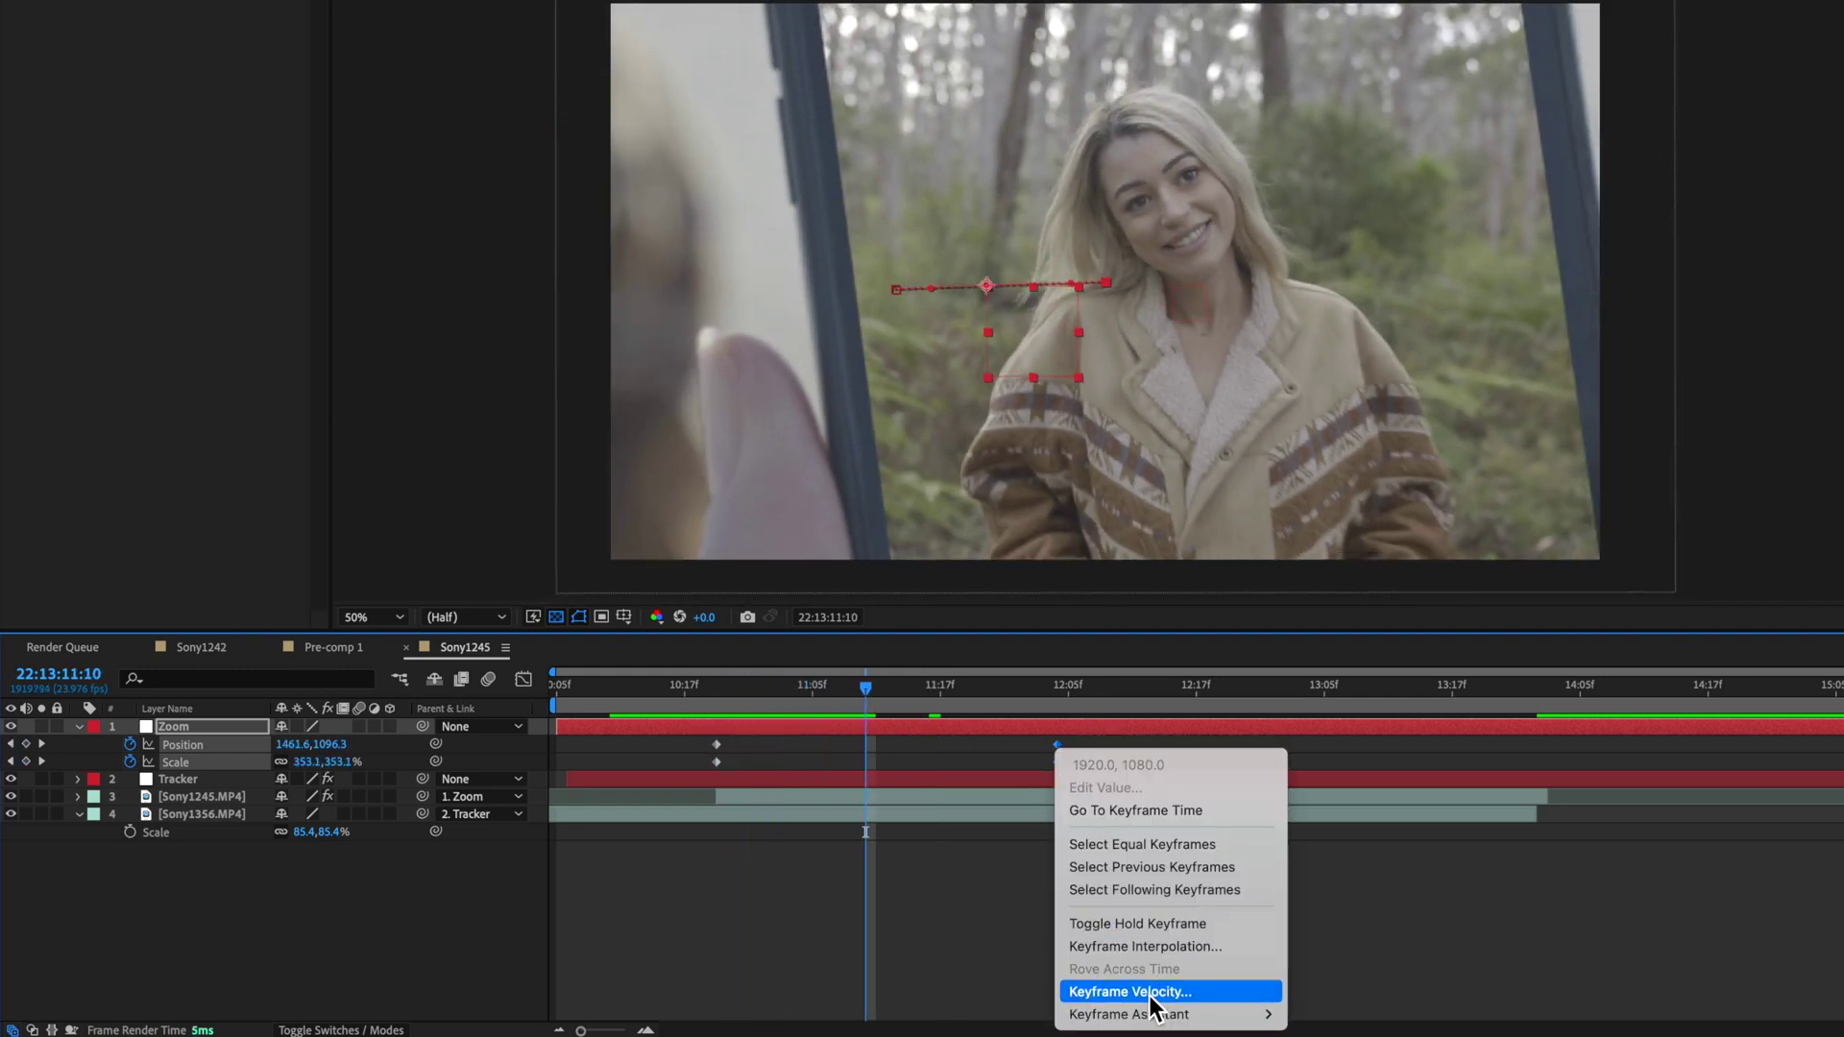
pyautogui.moveTo(1167, 1014)
pyautogui.click(1428, 906)
pyautogui.moveTo(865, 691); pyautogui.dragTo(661, 713)
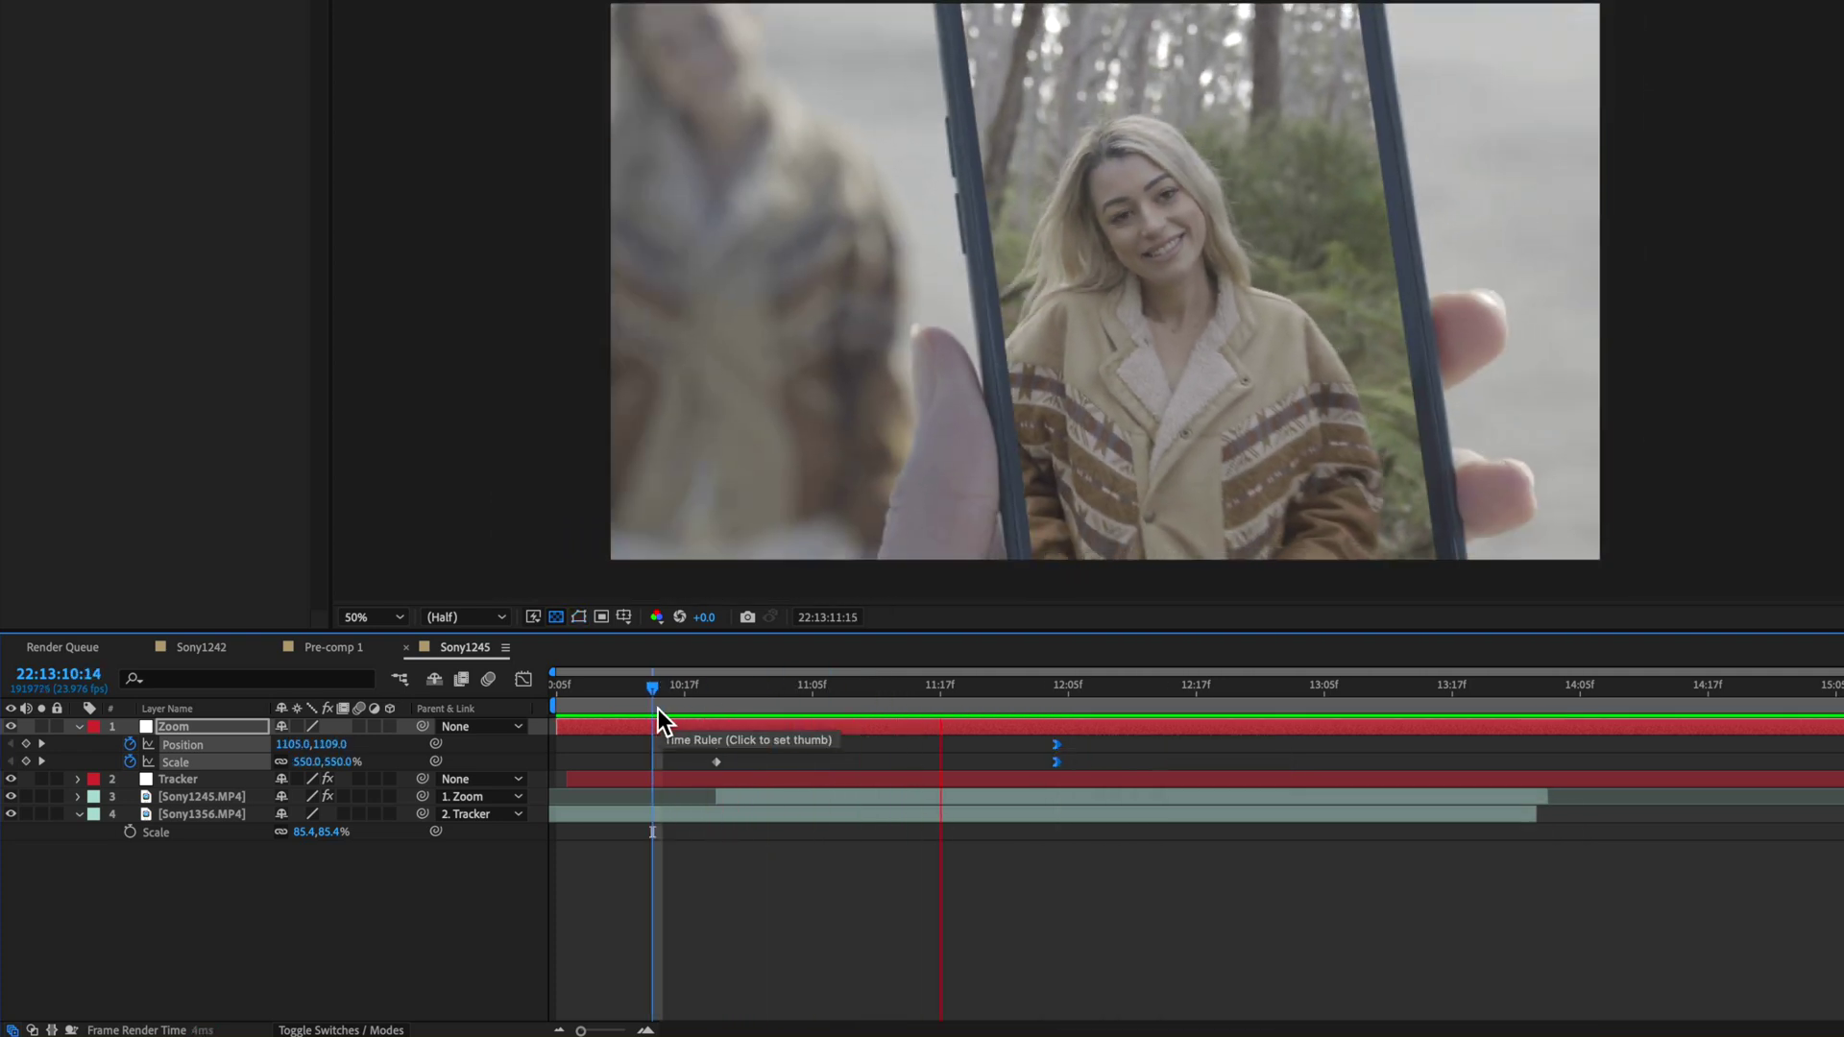
pyautogui.press('space')
pyautogui.moveTo(983, 705); pyautogui.dragTo(1029, 766)
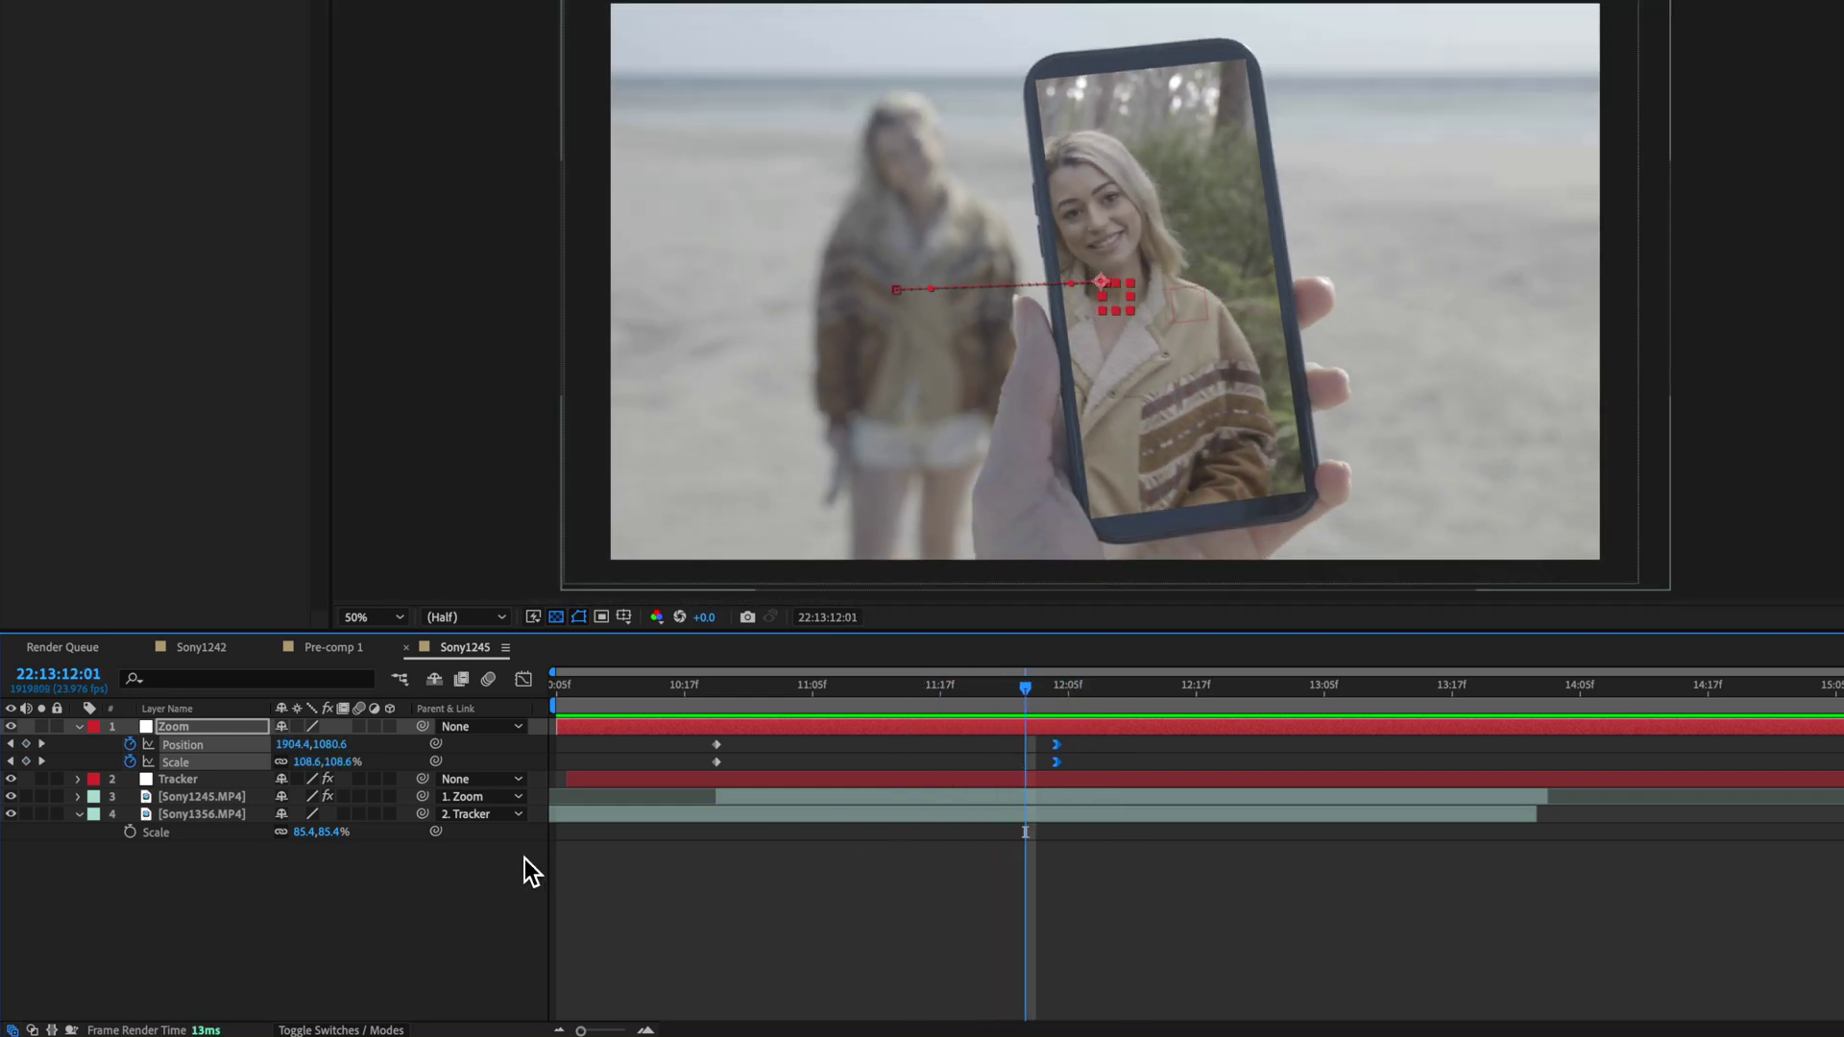
# - Keyframe the forest clip's Position at 10:20 and 12:01, shifting it to 39.1,-28.3 inside the phone
pyautogui.click(211, 815)
pyautogui.press('p')
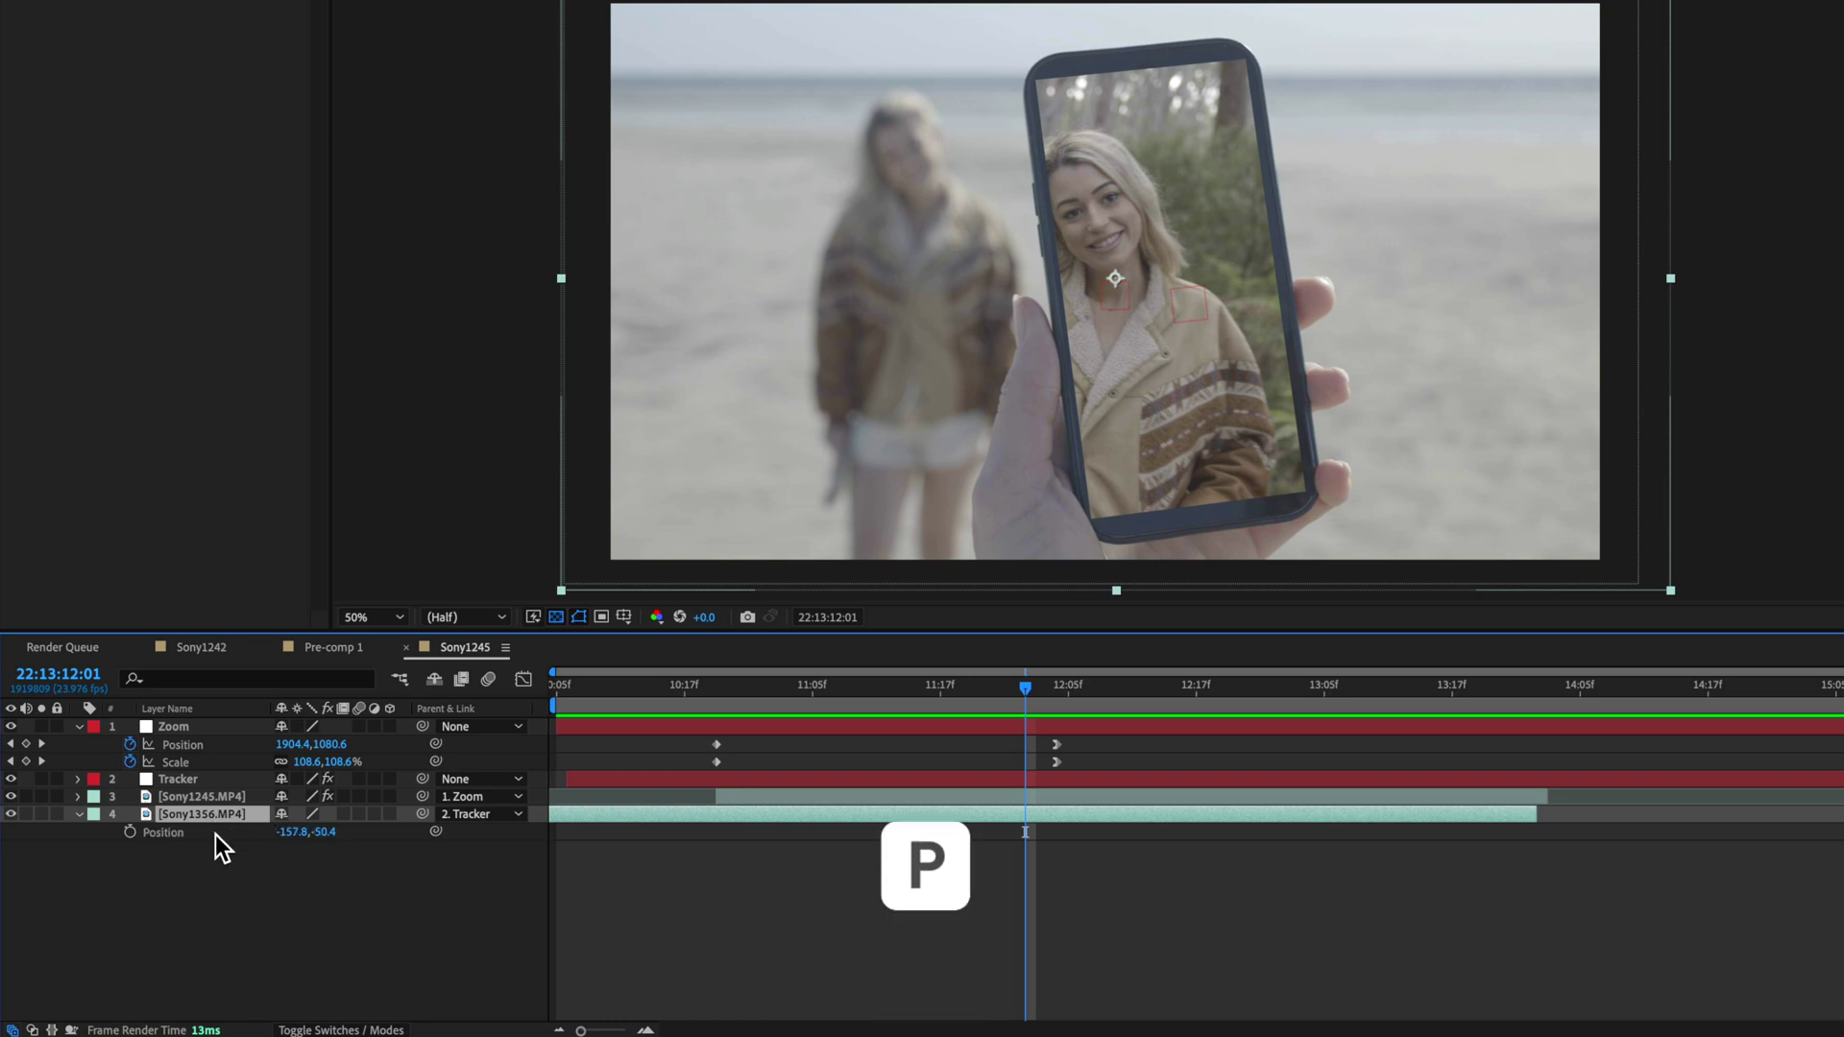
pyautogui.click(130, 832)
pyautogui.moveTo(672, 687); pyautogui.dragTo(726, 705)
pyautogui.hotkey('alt', 'shift', 'p')
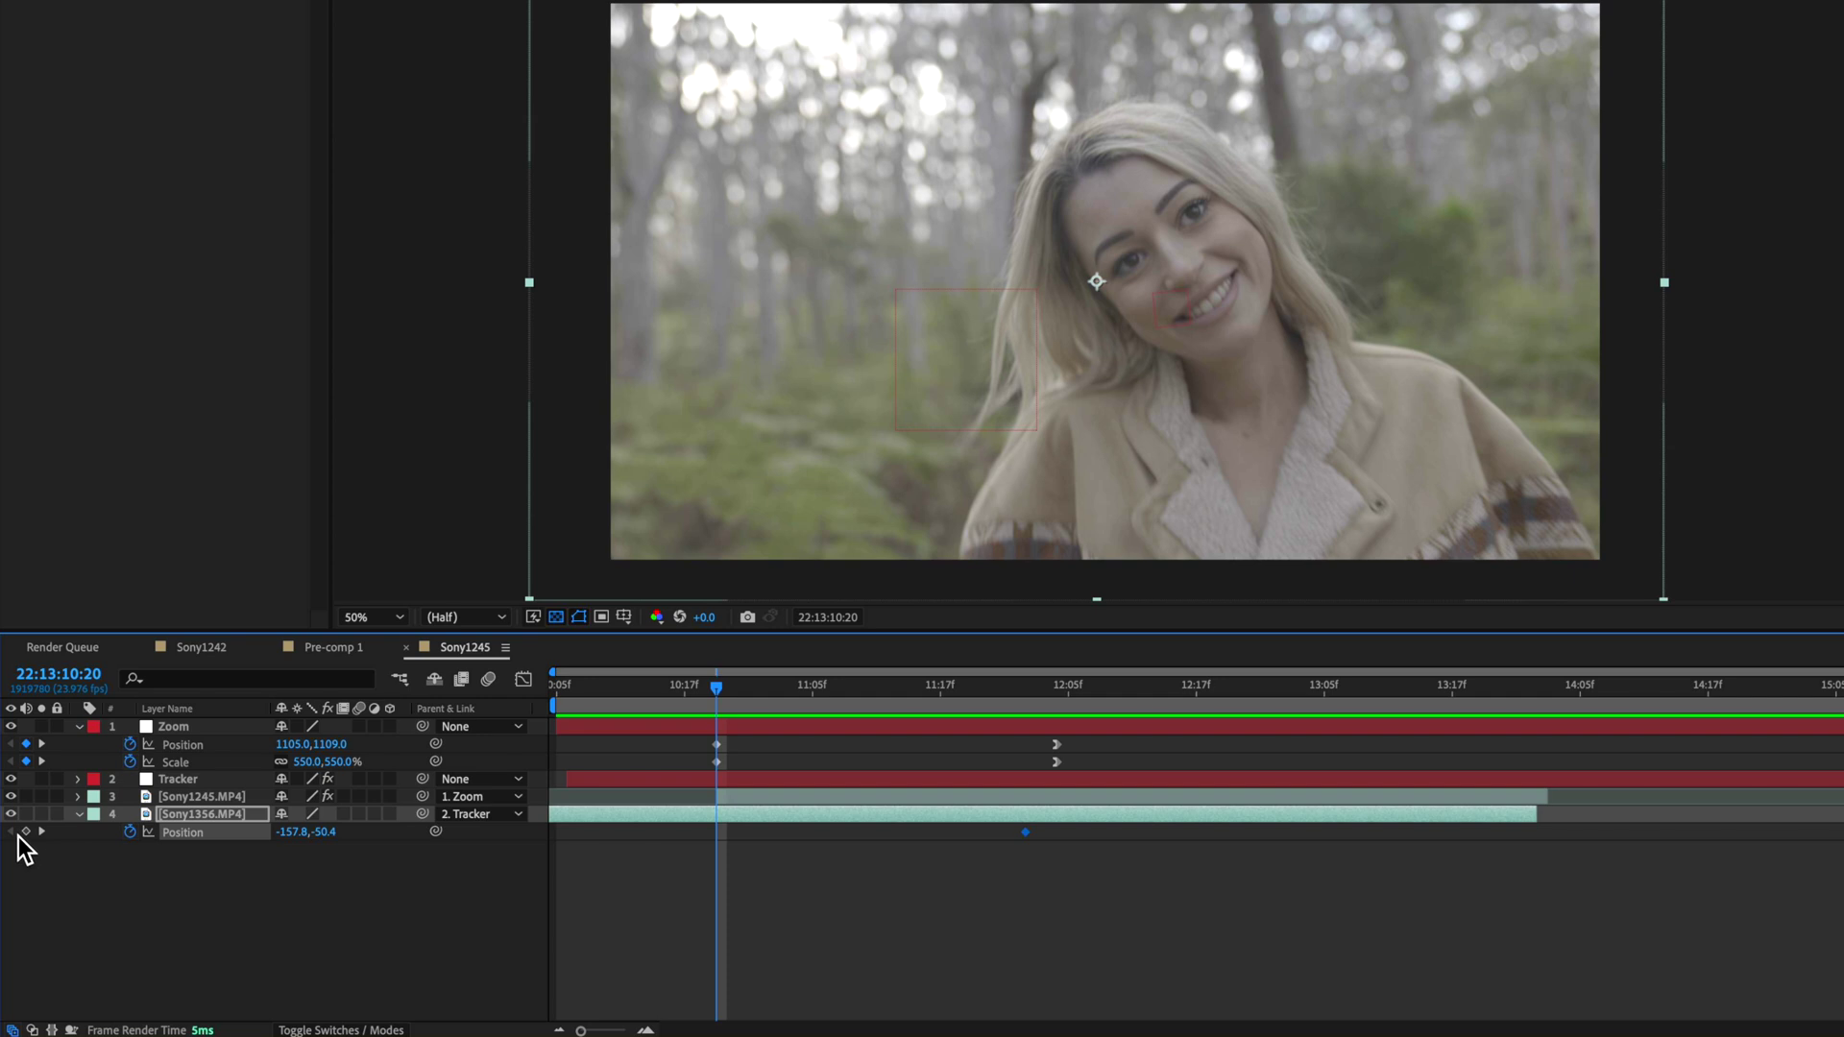
pyautogui.moveTo(740, 687); pyautogui.dragTo(1034, 724)
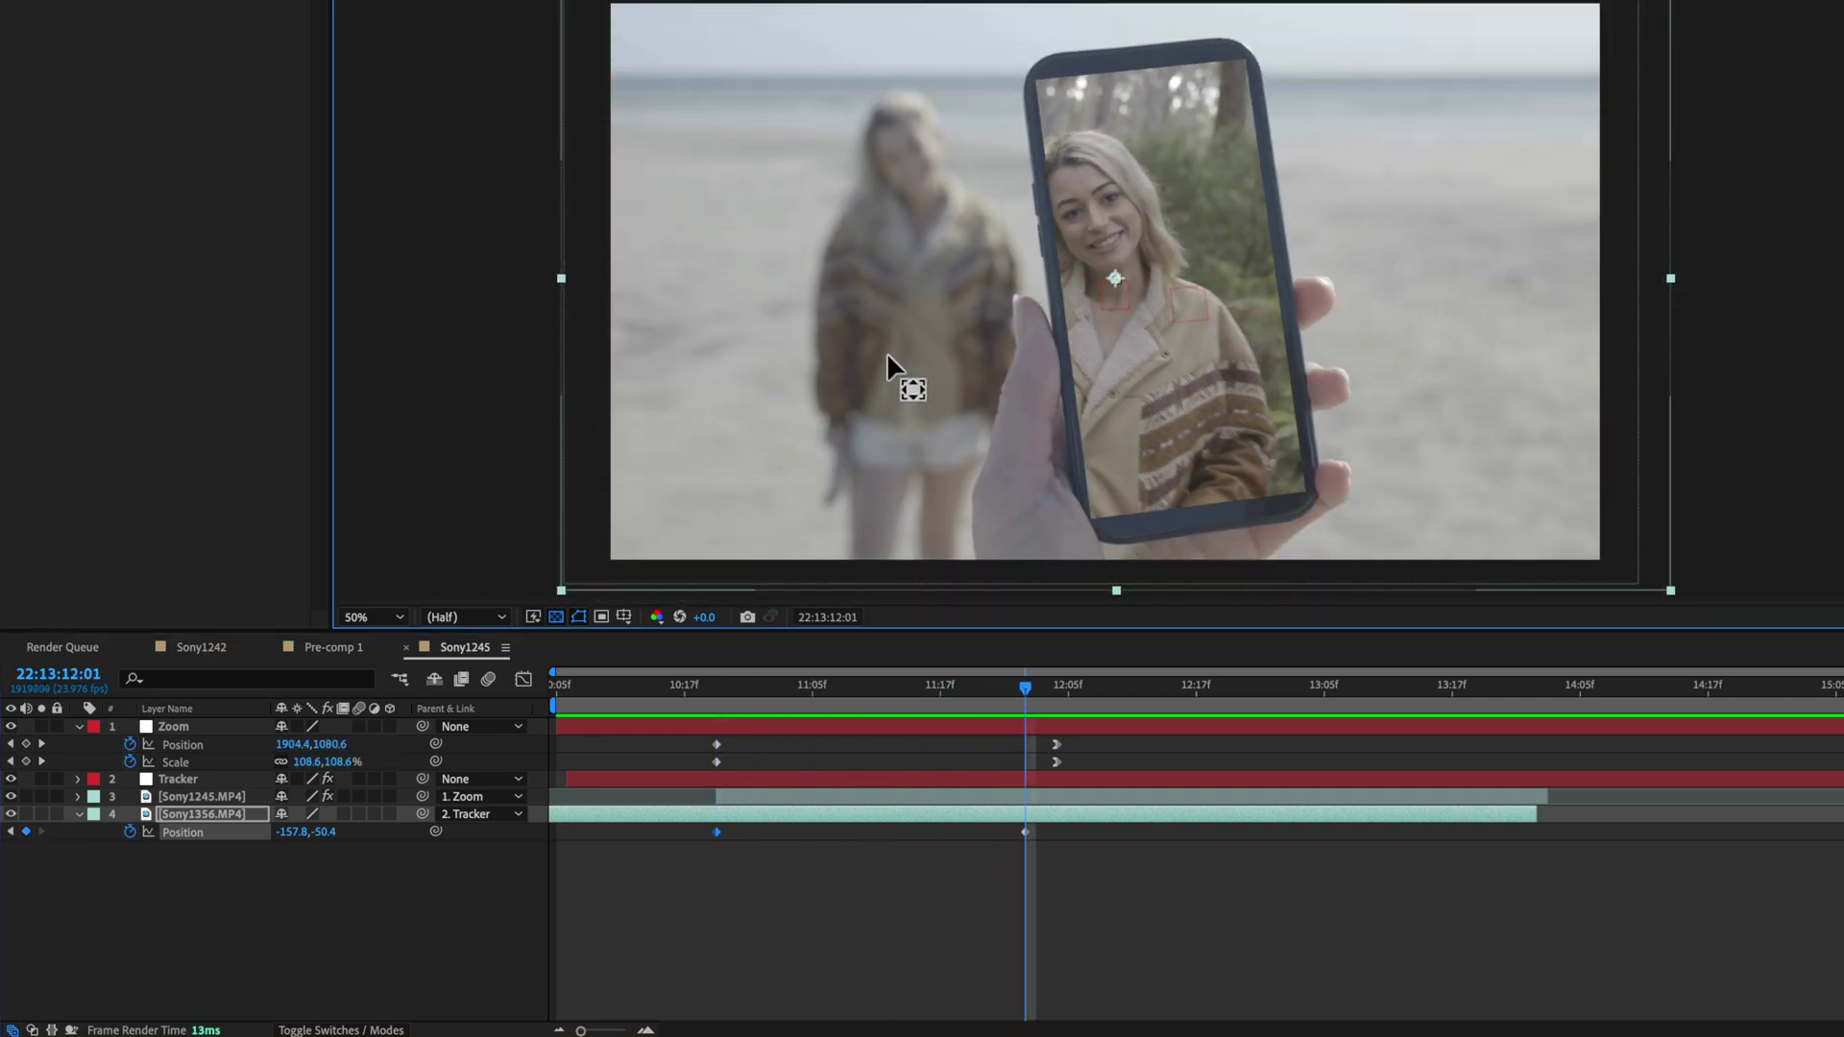
pyautogui.moveTo(874, 359); pyautogui.dragTo(932, 350)
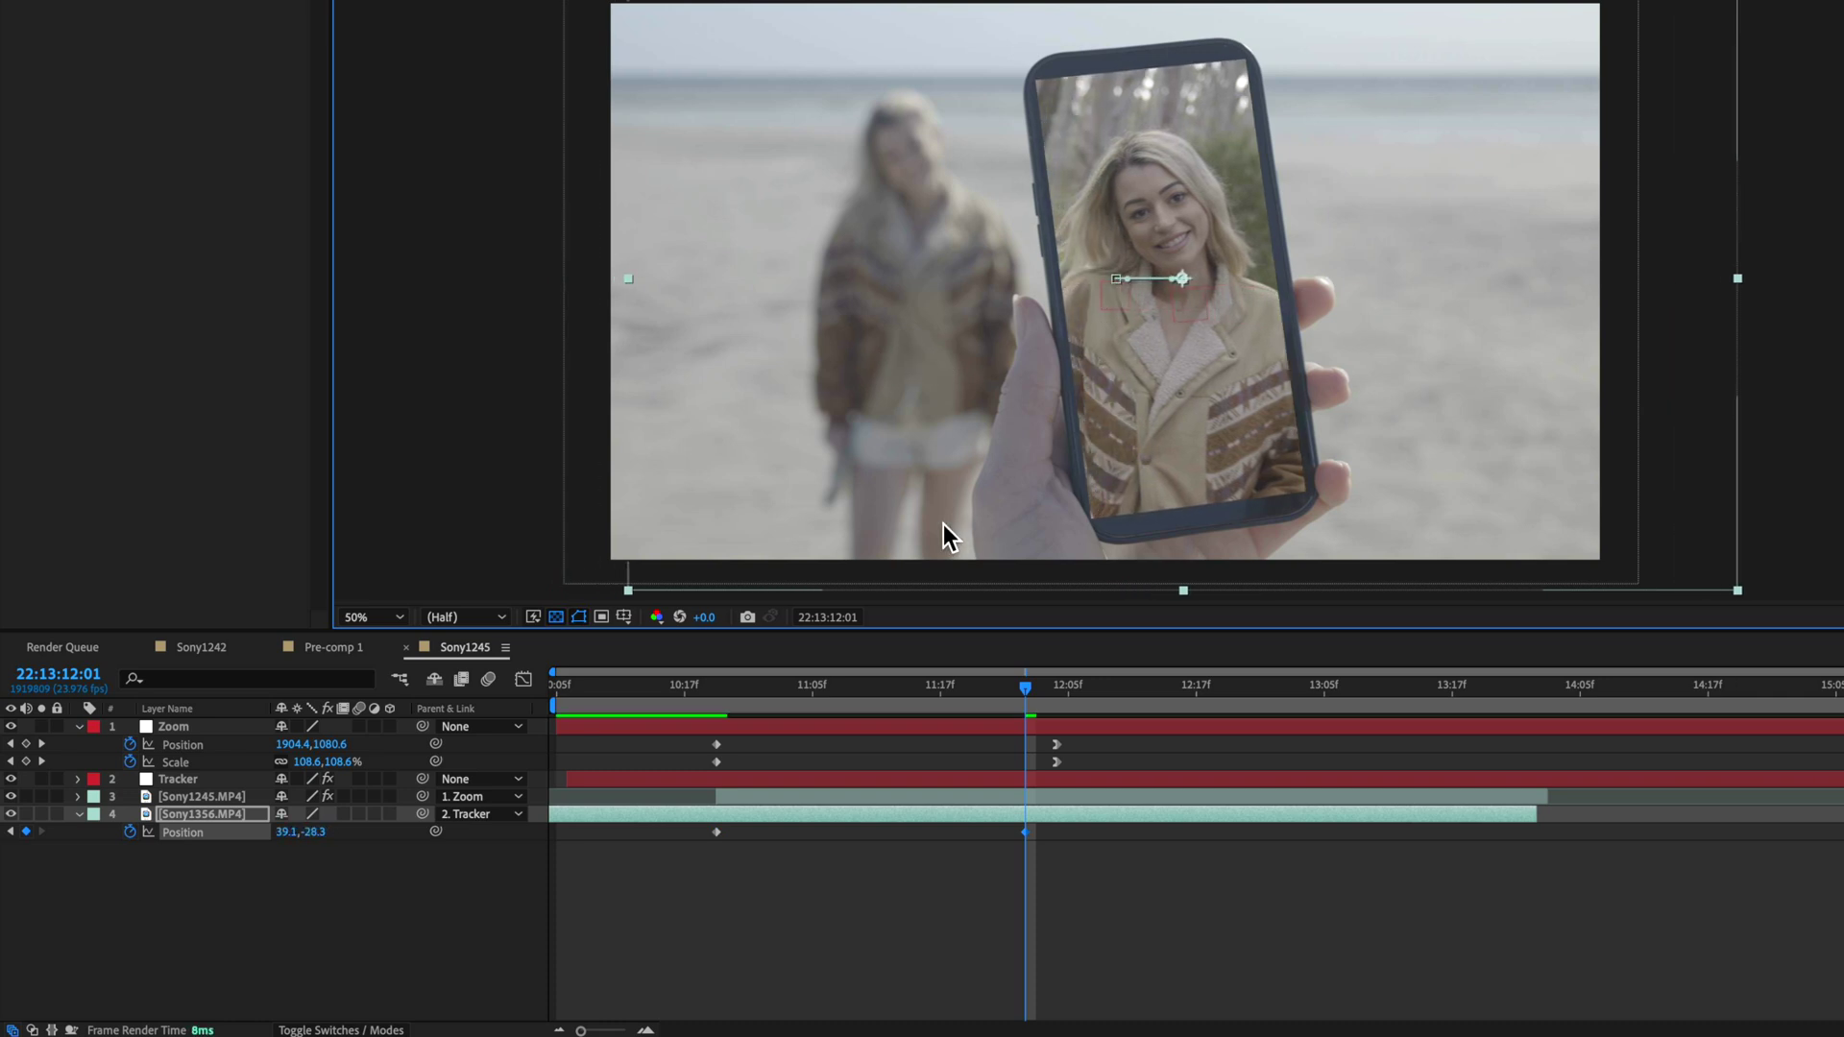
pyautogui.moveTo(1010, 702); pyautogui.dragTo(1057, 820)
pyautogui.rightClick(991, 819)
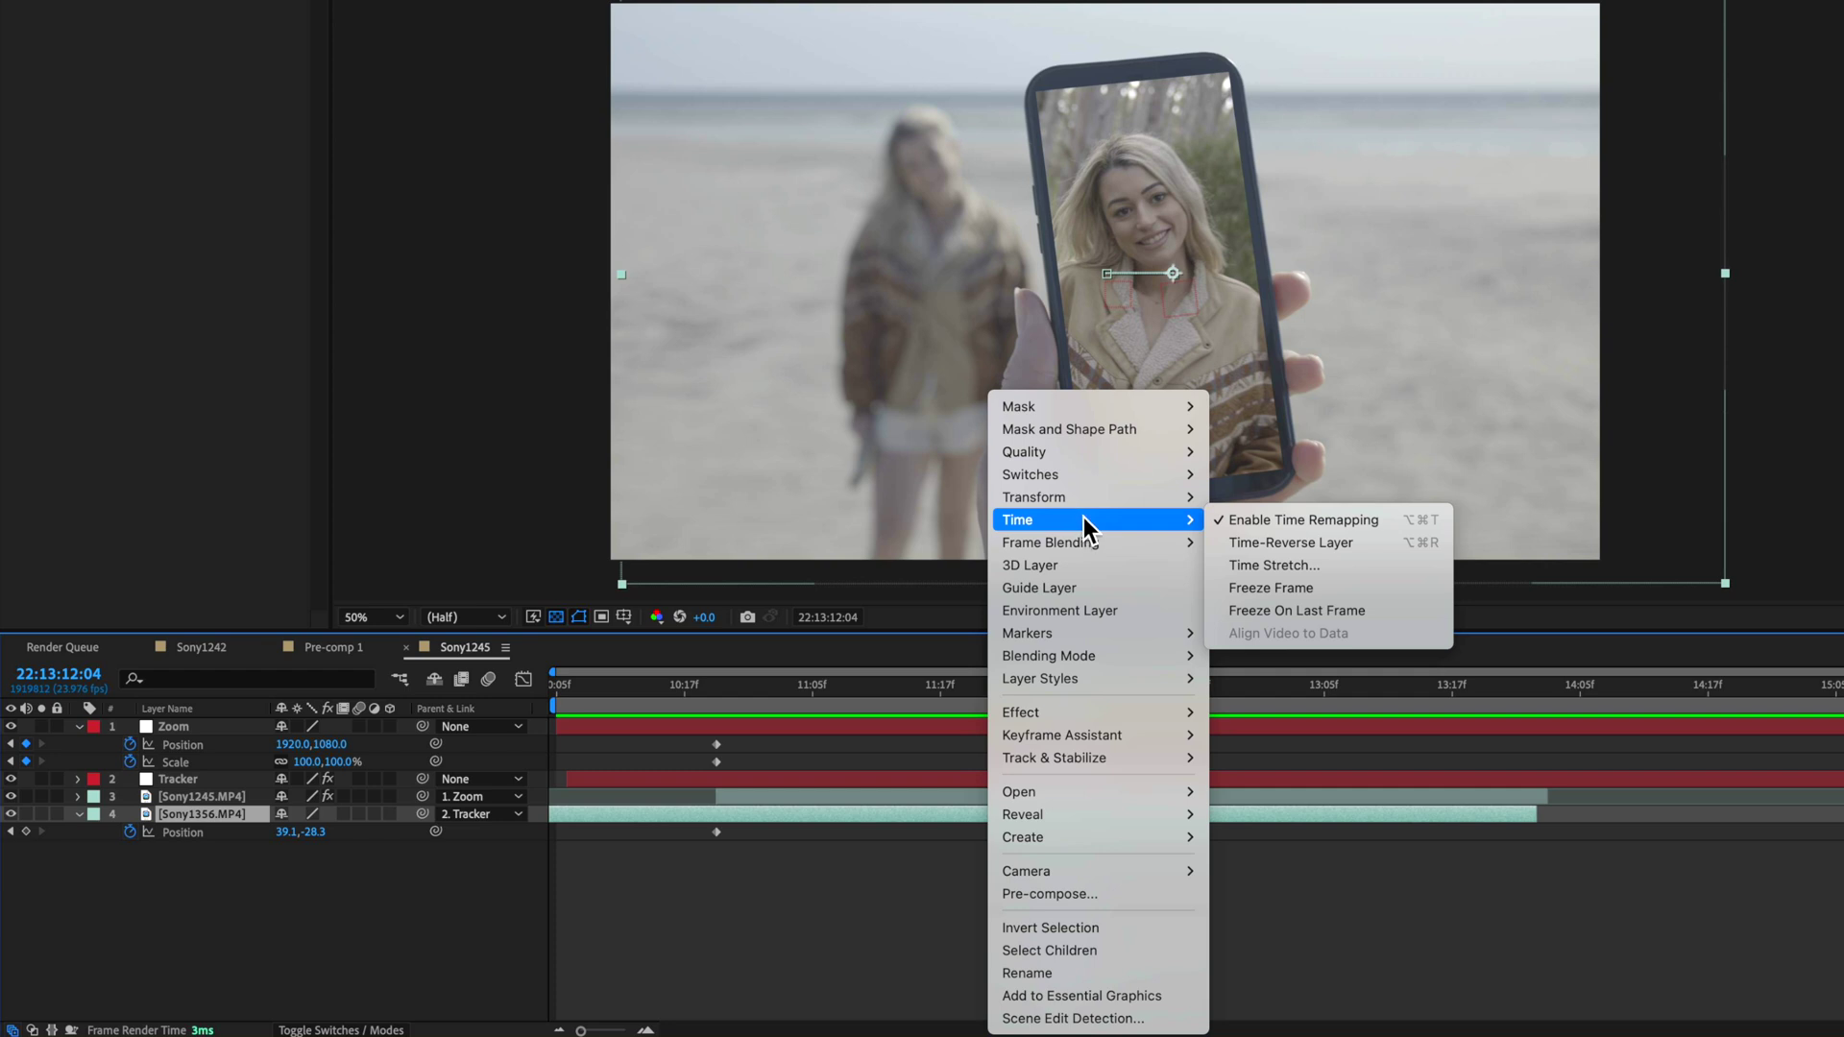
# - Move the forest clip's end Time Remap keyframe to about 13:04 and preview through 12:11
pyautogui.press('u')
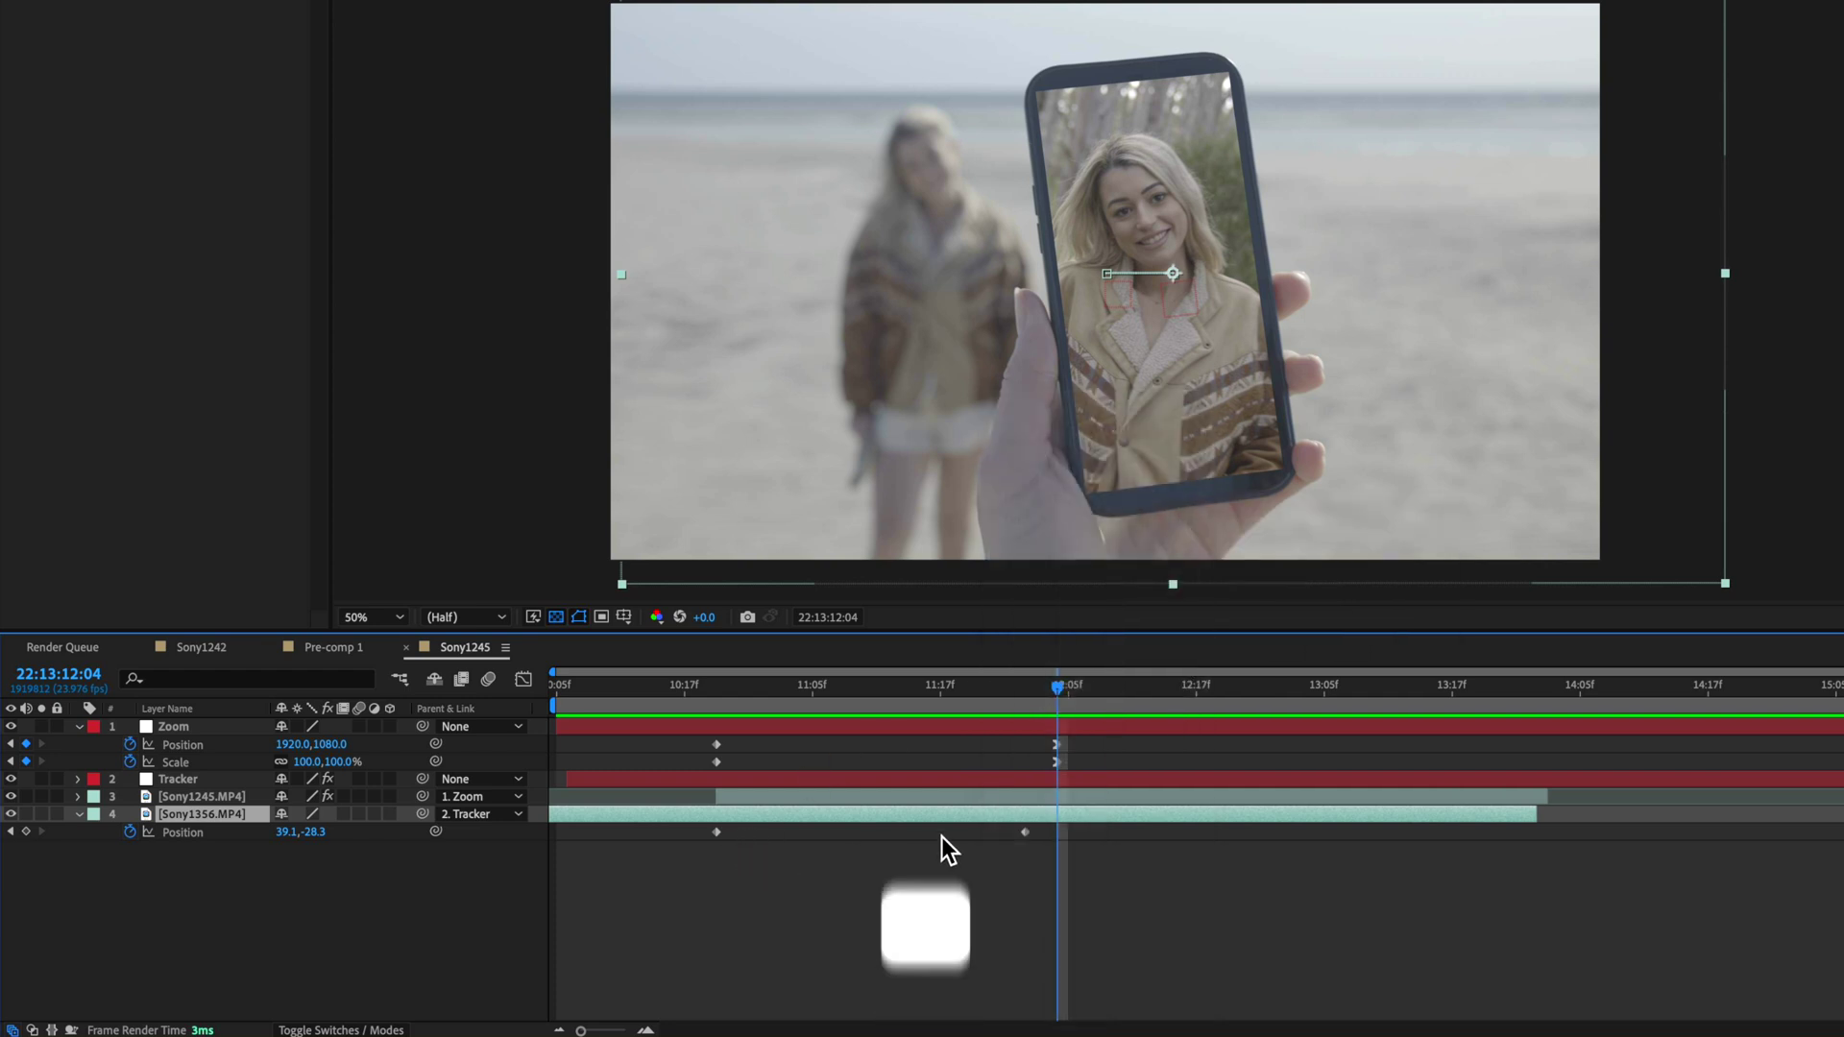
pyautogui.moveTo(1322, 838)
pyautogui.mouseDown()
pyautogui.moveTo(999, 834)
pyautogui.moveTo(1410, 841)
pyautogui.moveTo(868, 843)
pyautogui.moveTo(1504, 856)
pyautogui.moveTo(1132, 855)
pyautogui.moveTo(1192, 889)
pyautogui.moveTo(1304, 845)
pyautogui.mouseUp()
pyautogui.moveTo(1054, 682); pyautogui.dragTo(726, 734)
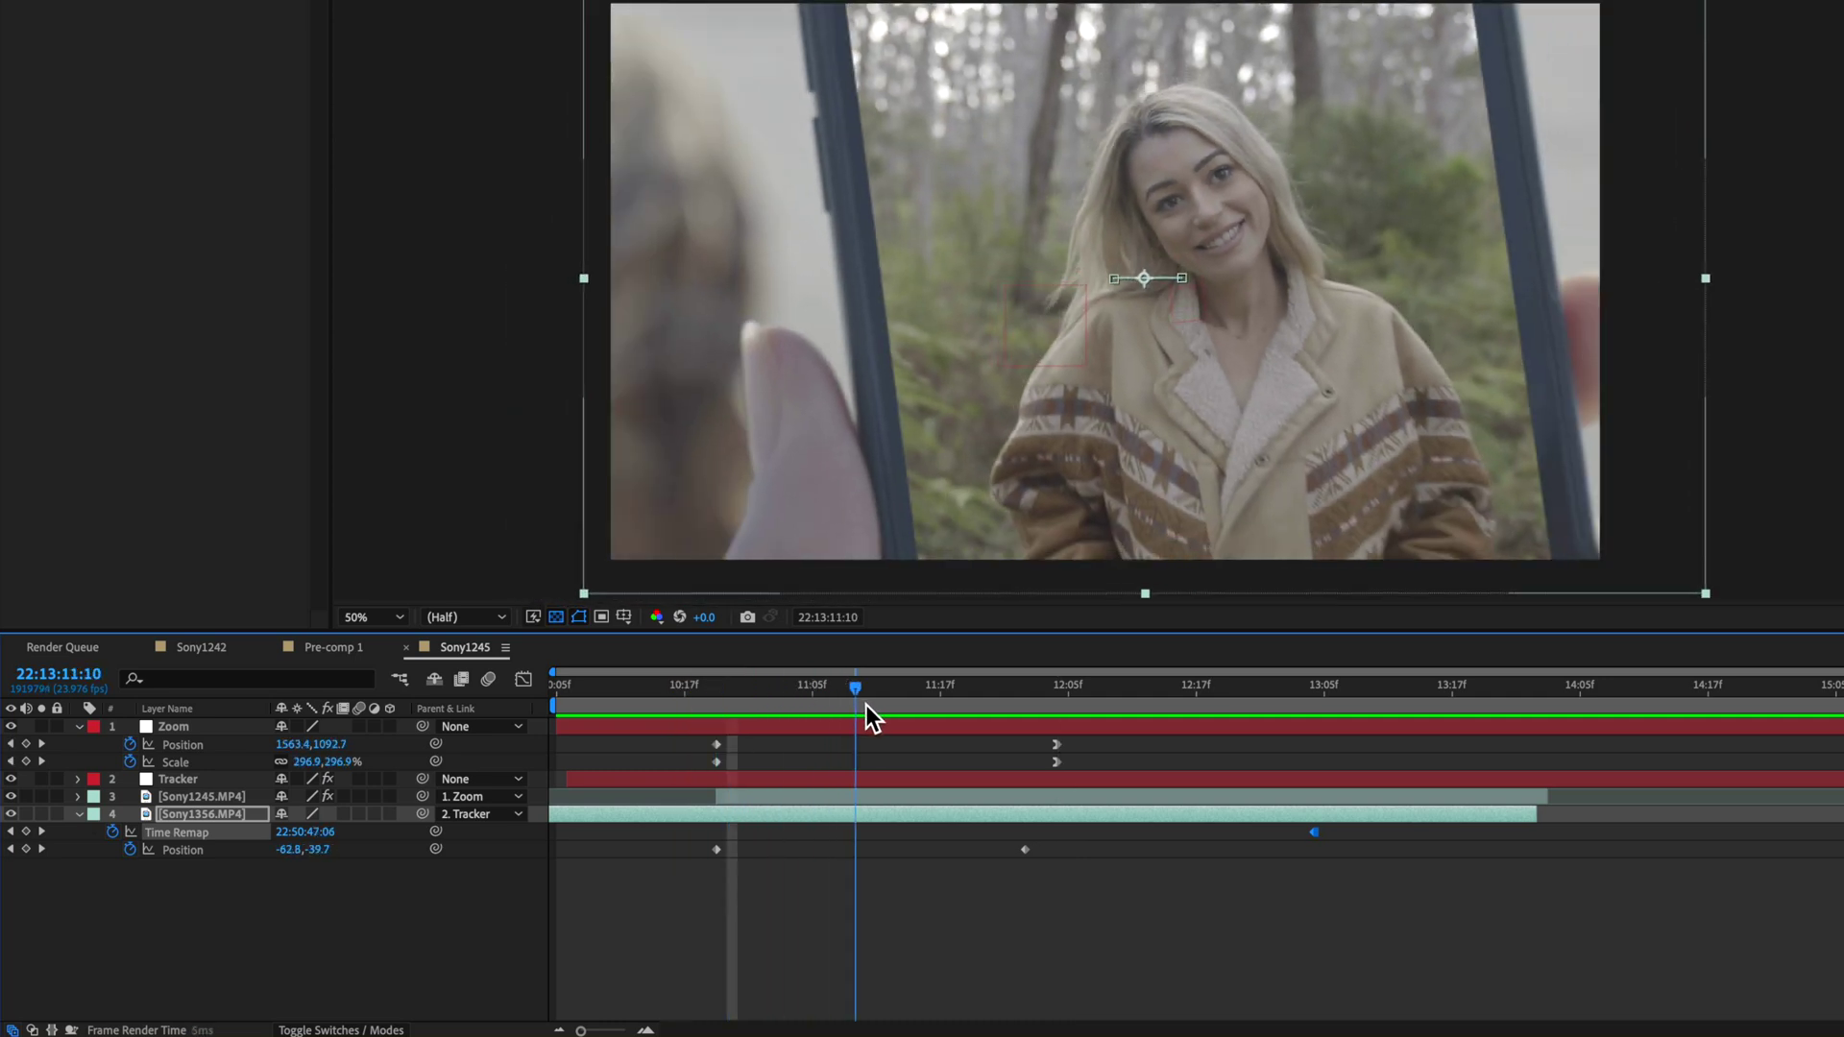
pyautogui.moveTo(869, 711); pyautogui.dragTo(1434, 804)
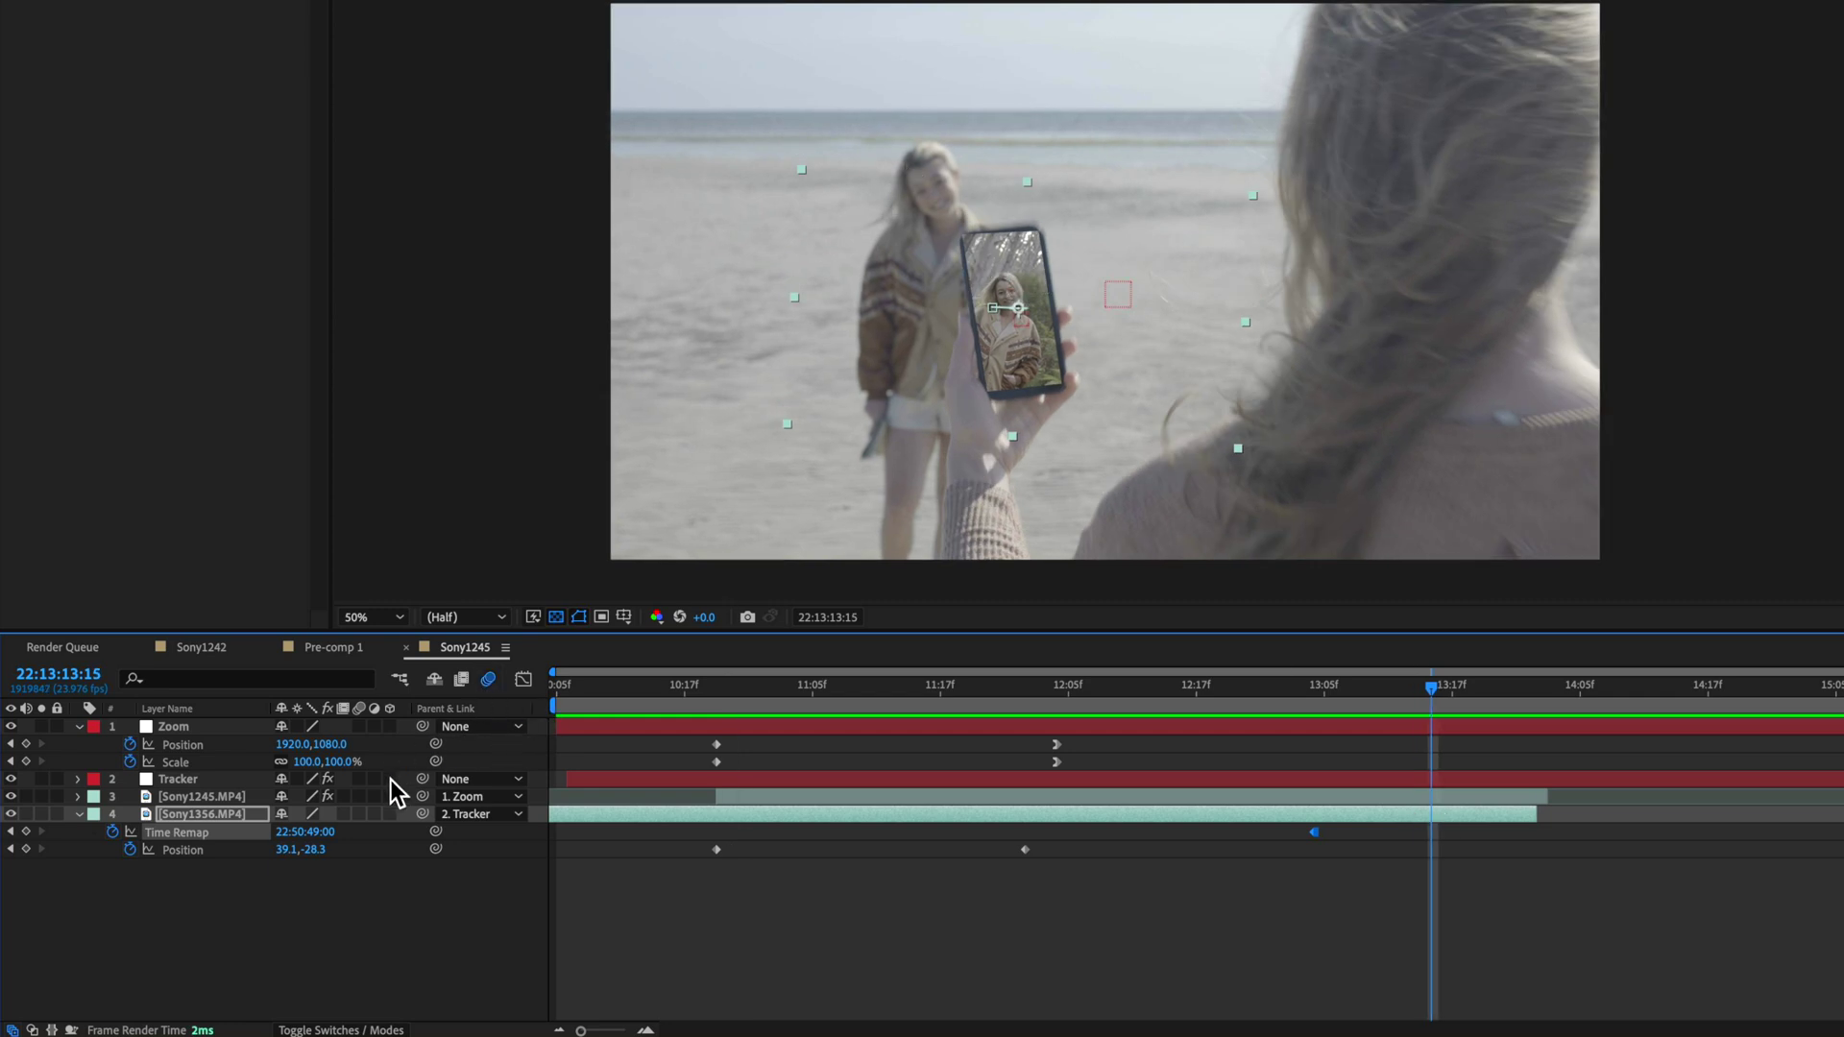
# - Turn on motion blur for the Sony1356 forest clip and review the zoom
pyautogui.click(360, 813)
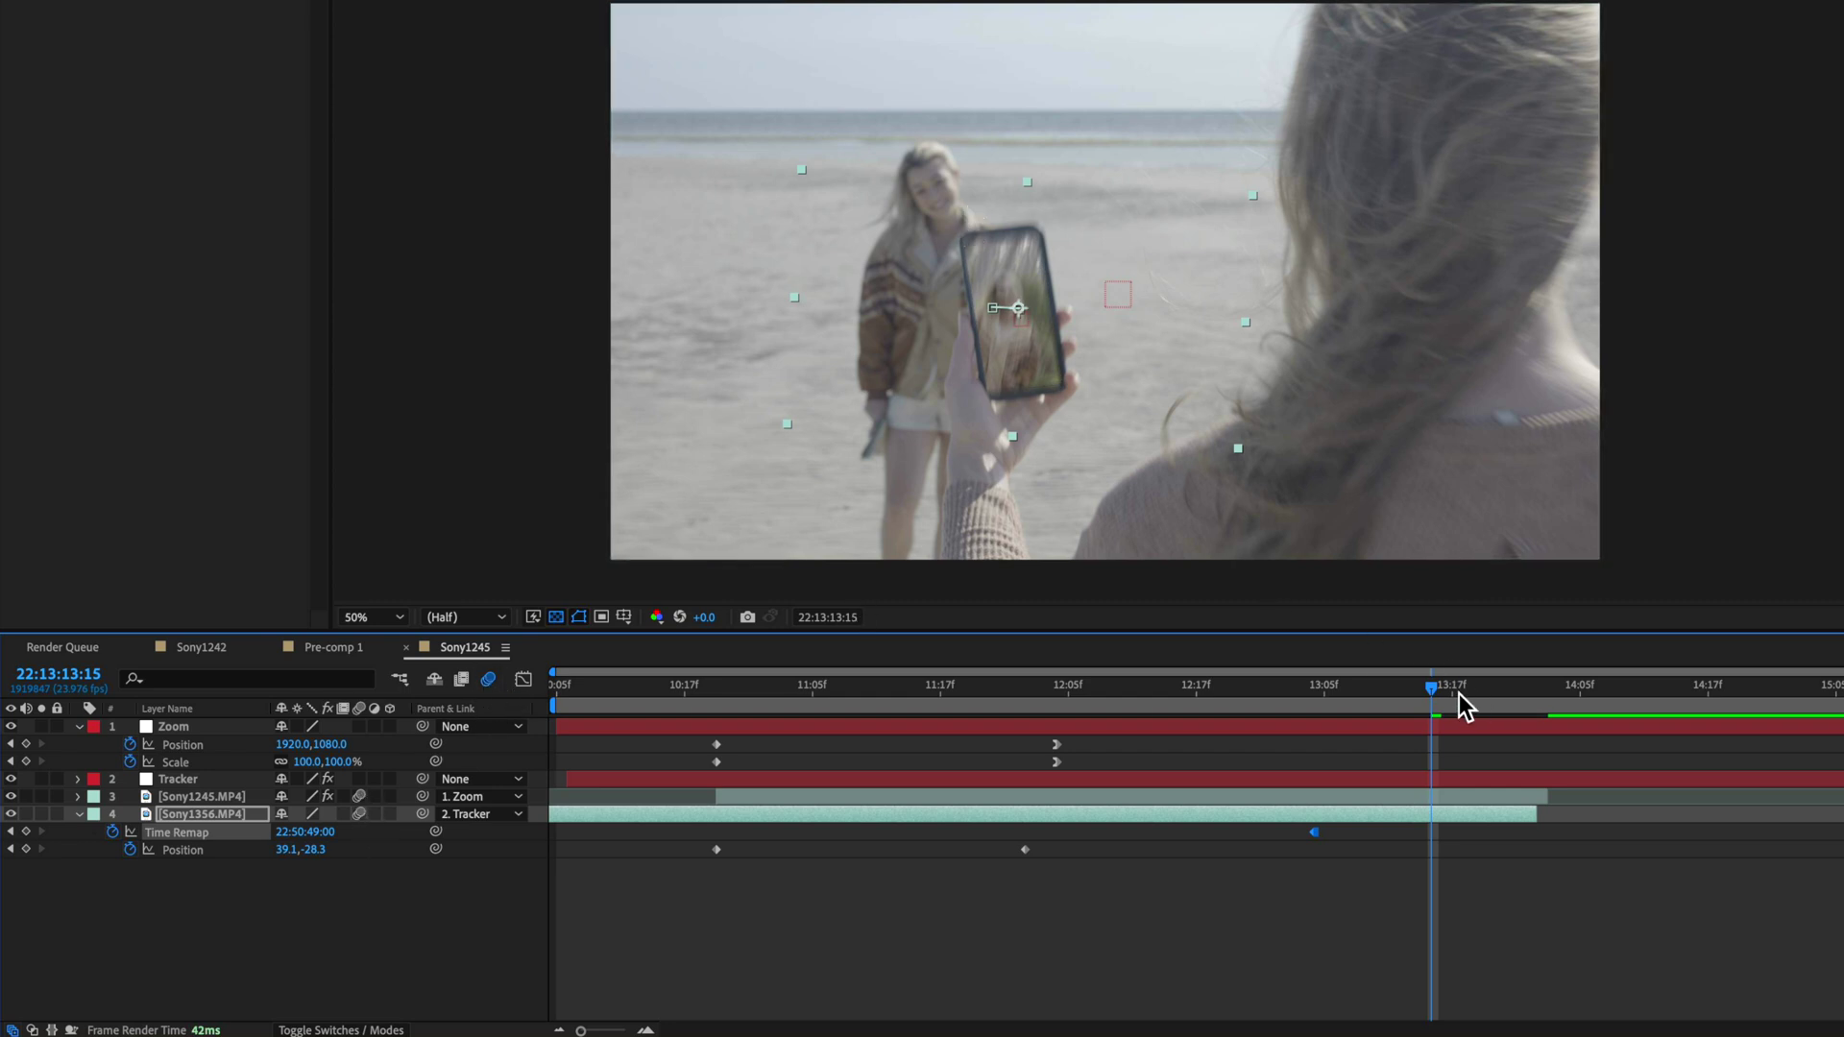
pyautogui.moveTo(1459, 694); pyautogui.dragTo(1527, 828)
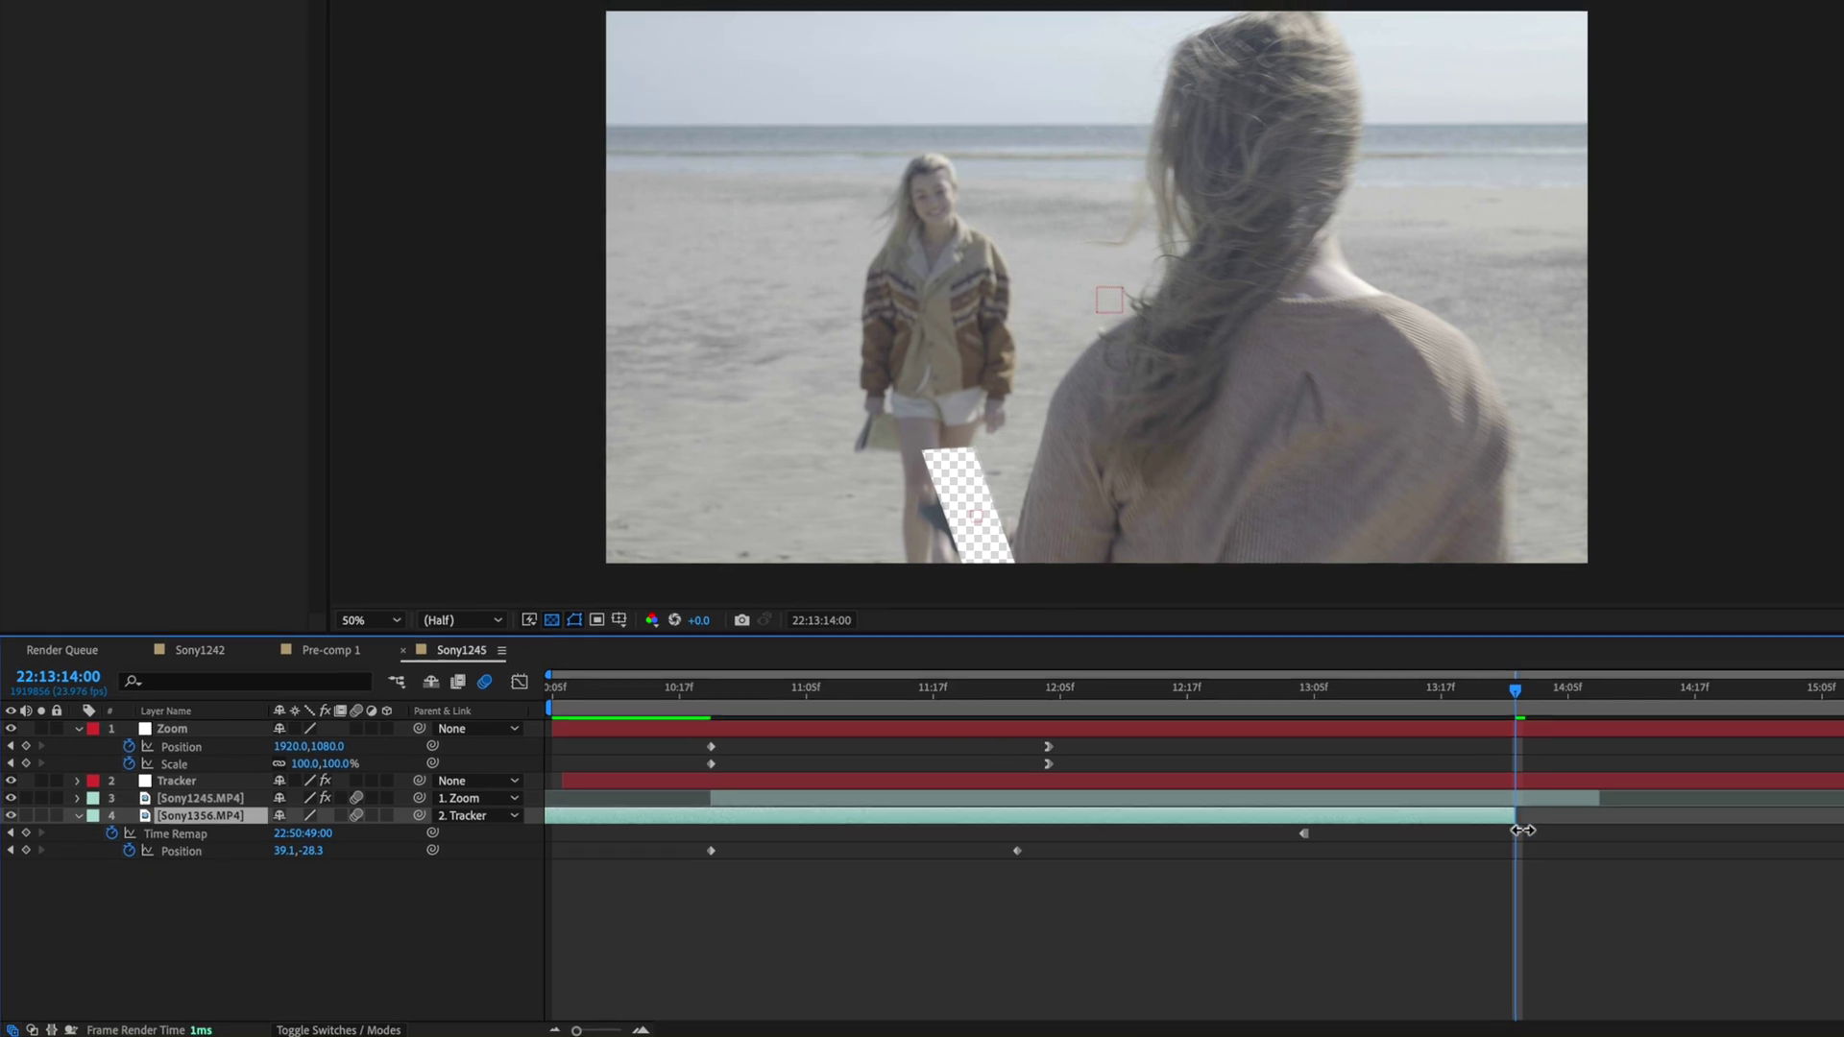
pyautogui.click(1615, 800)
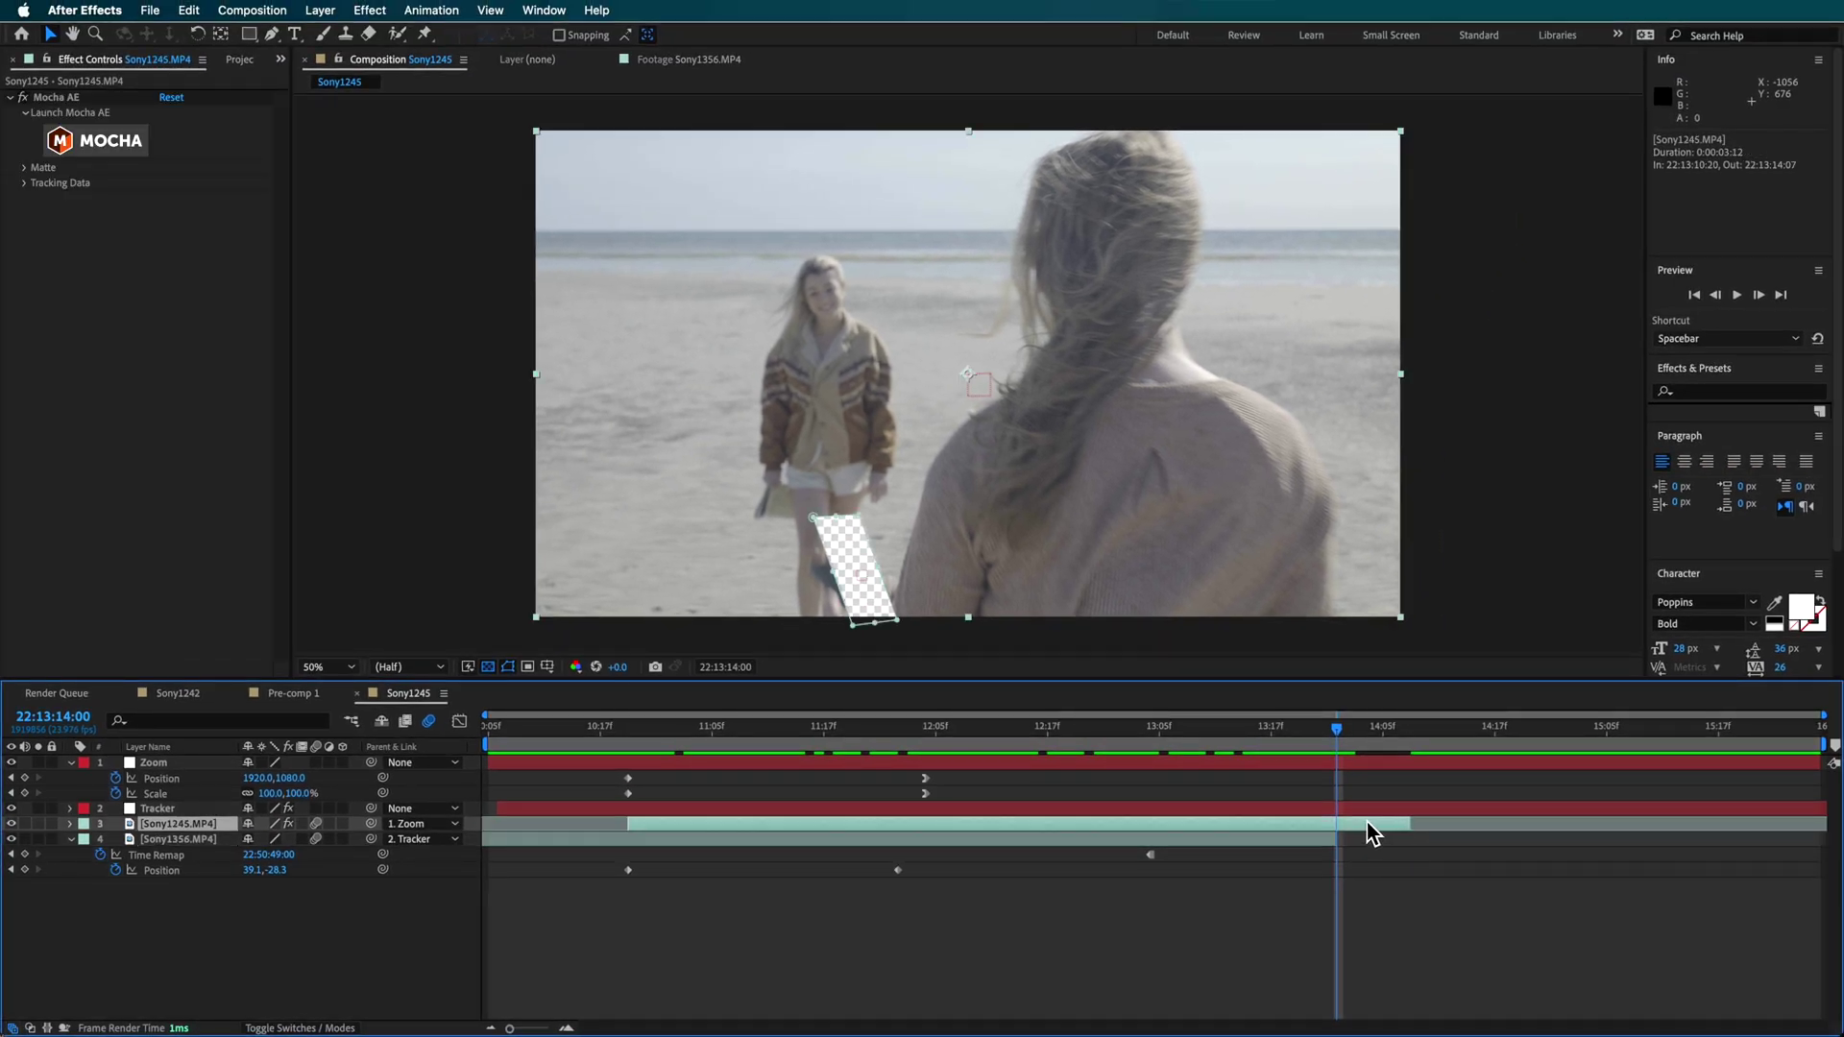
# - Split the Sony1245 beach clip at 22:13:14:00, extend the later piece 14 frames, and delete its mask
pyautogui.click(185, 11)
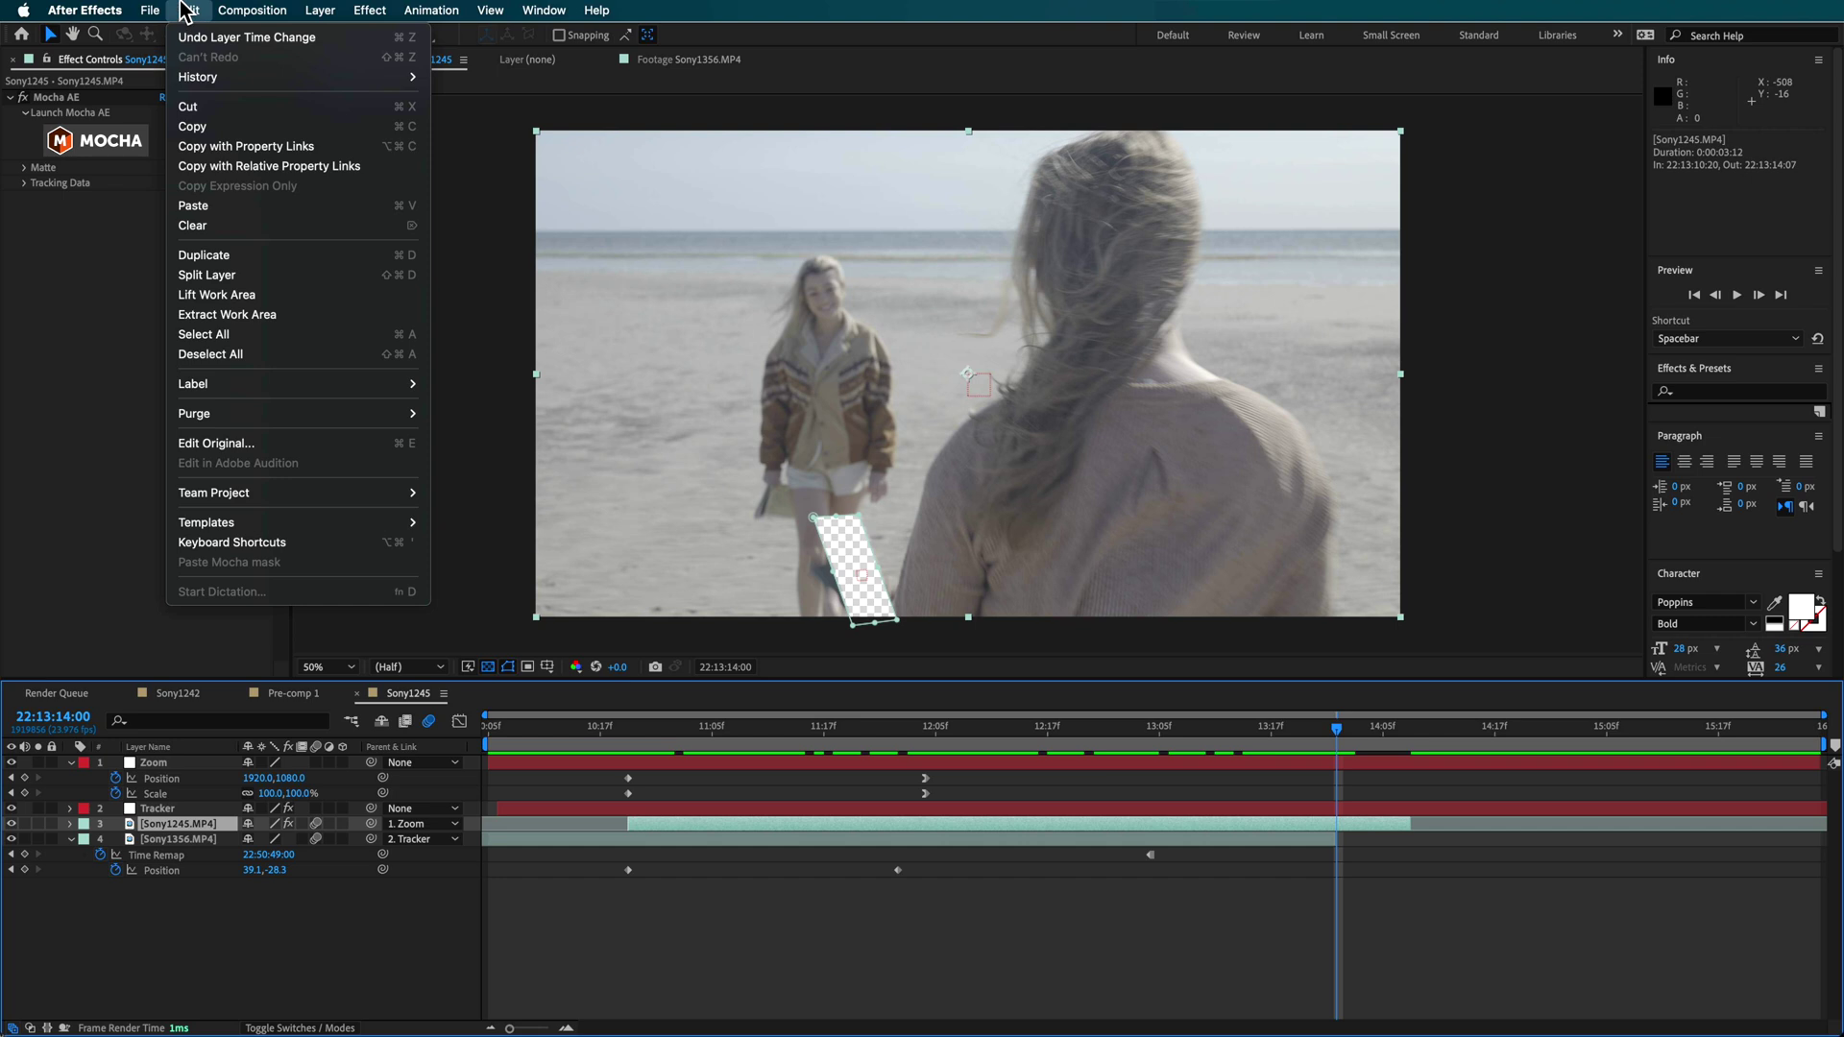
pyautogui.click(223, 272)
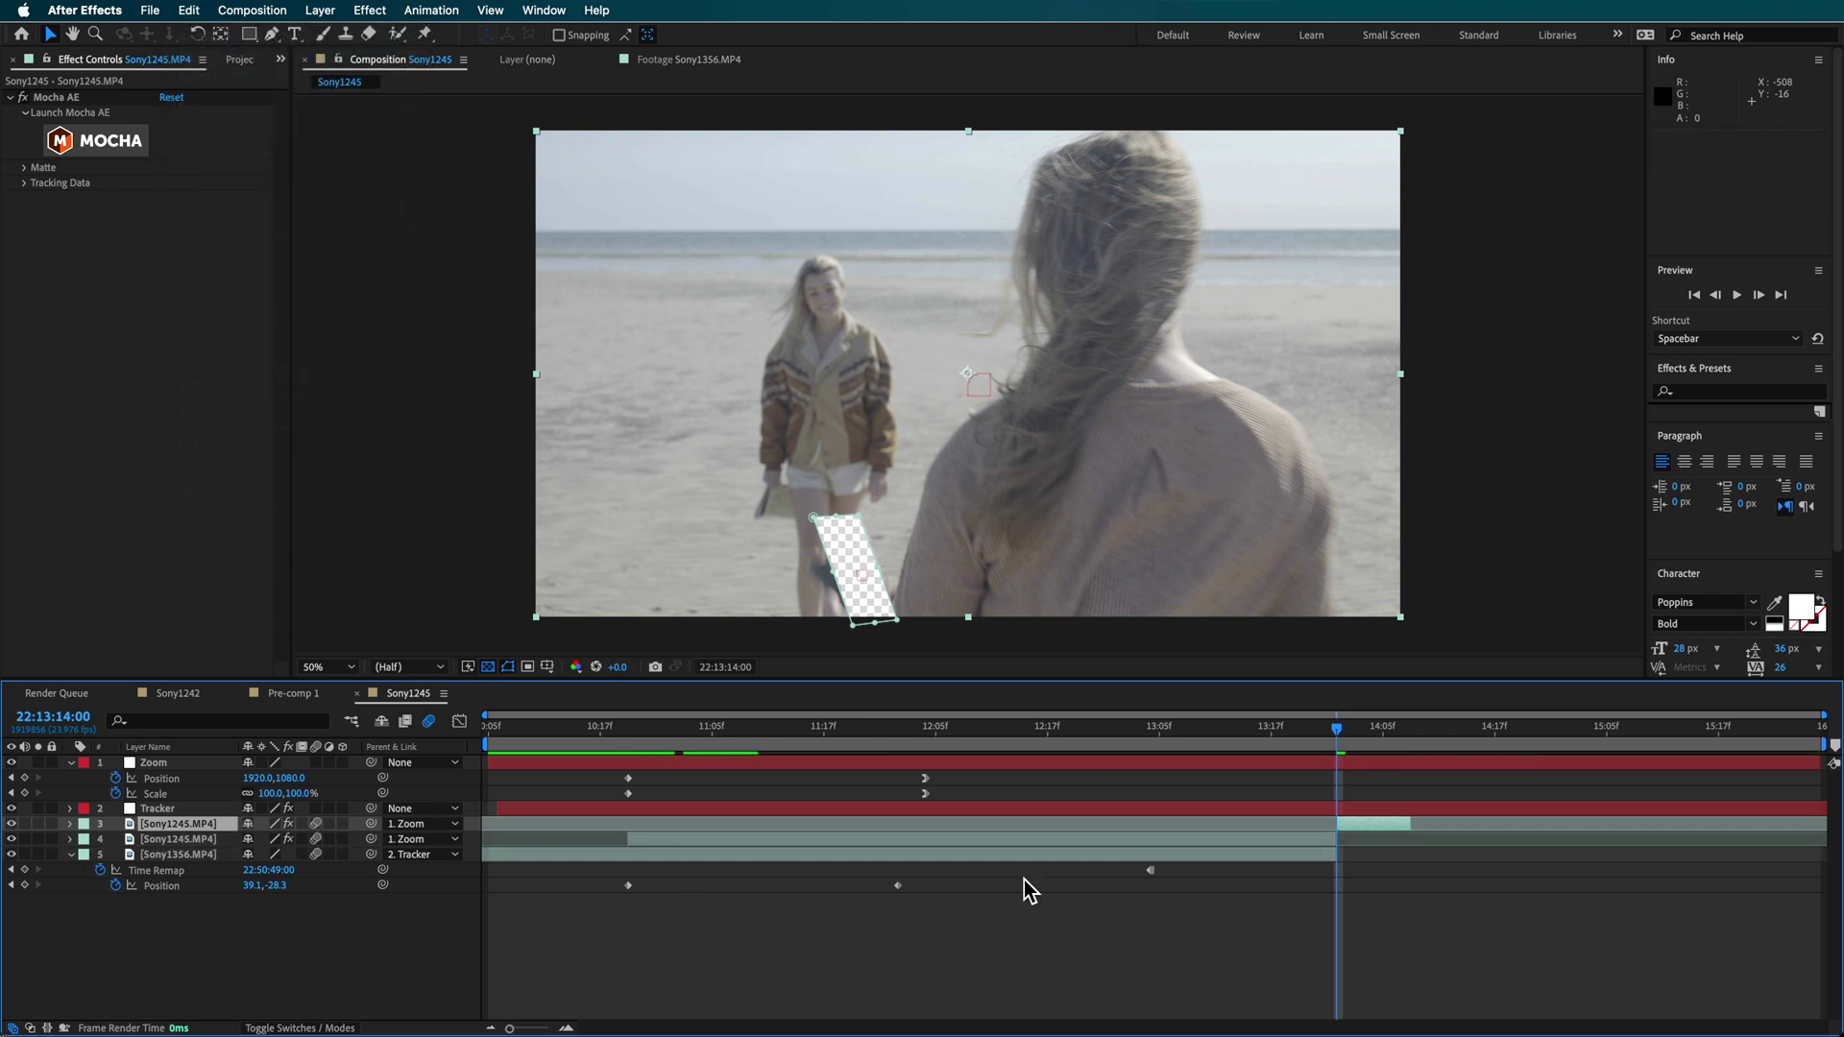
pyautogui.moveTo(1417, 826); pyautogui.dragTo(1540, 826)
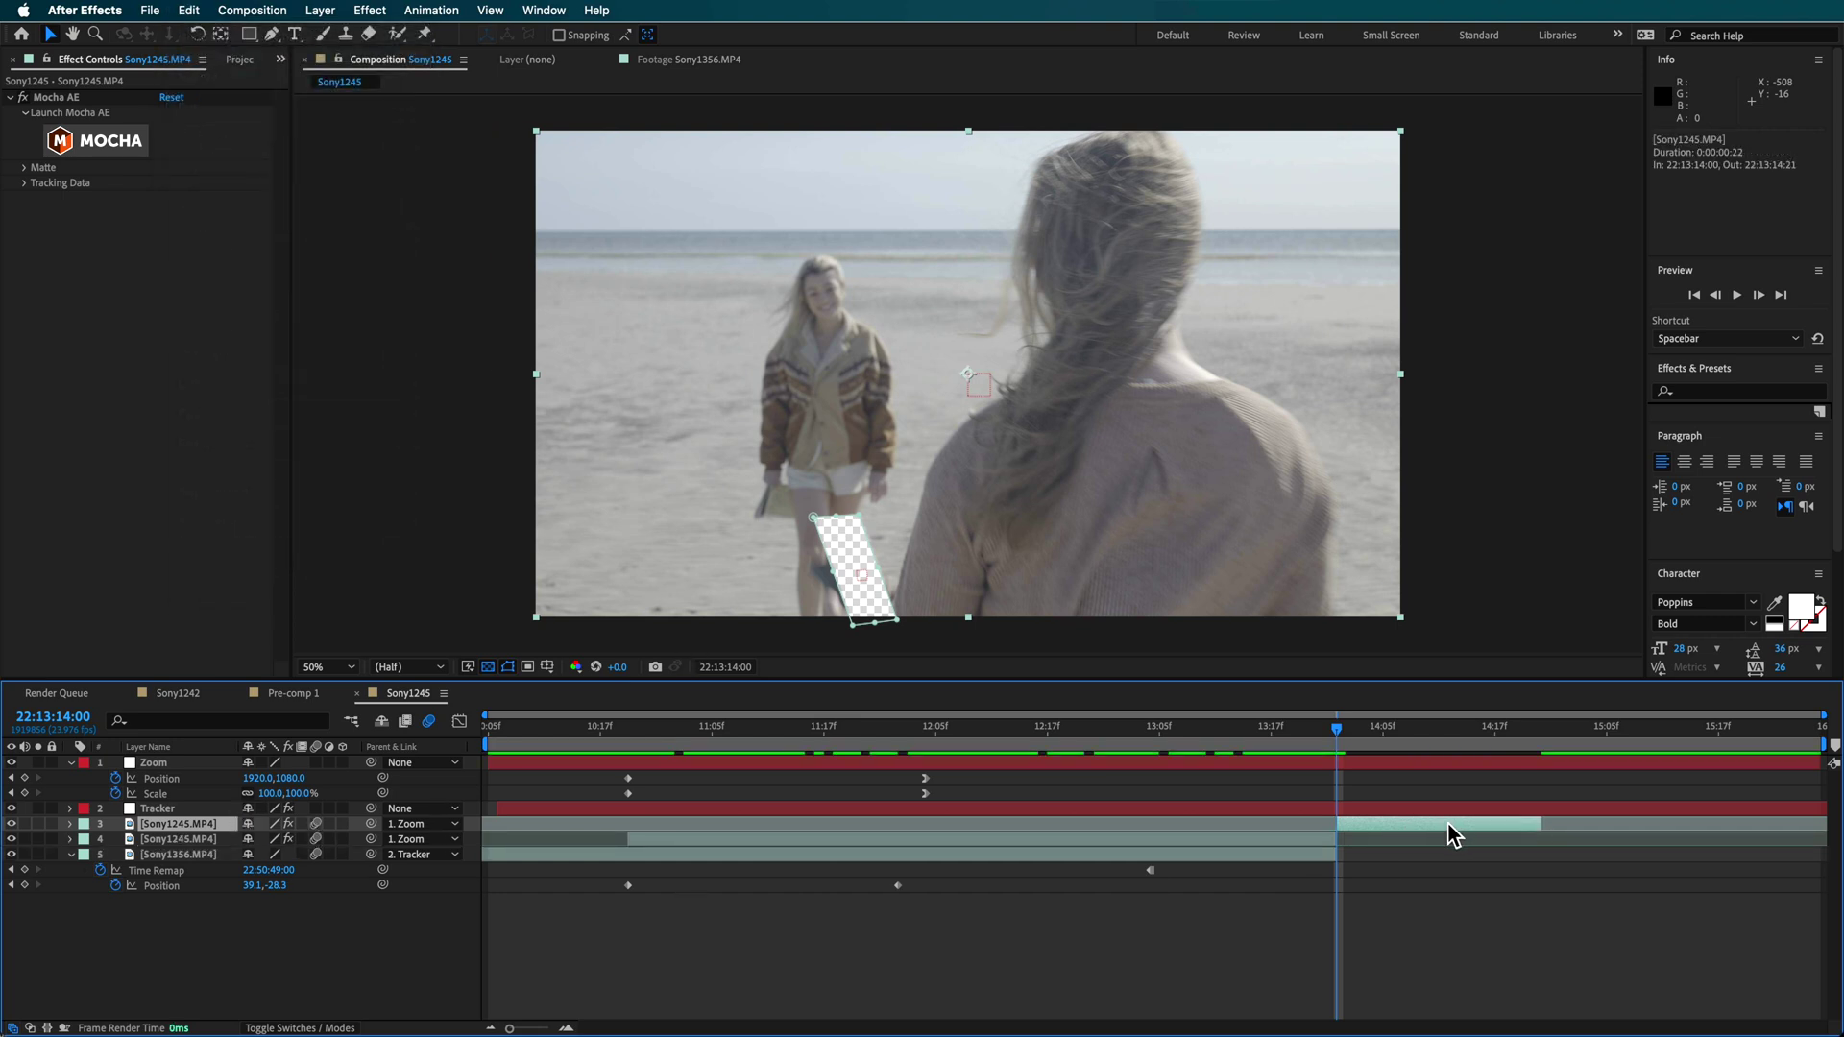
pyautogui.press('m')
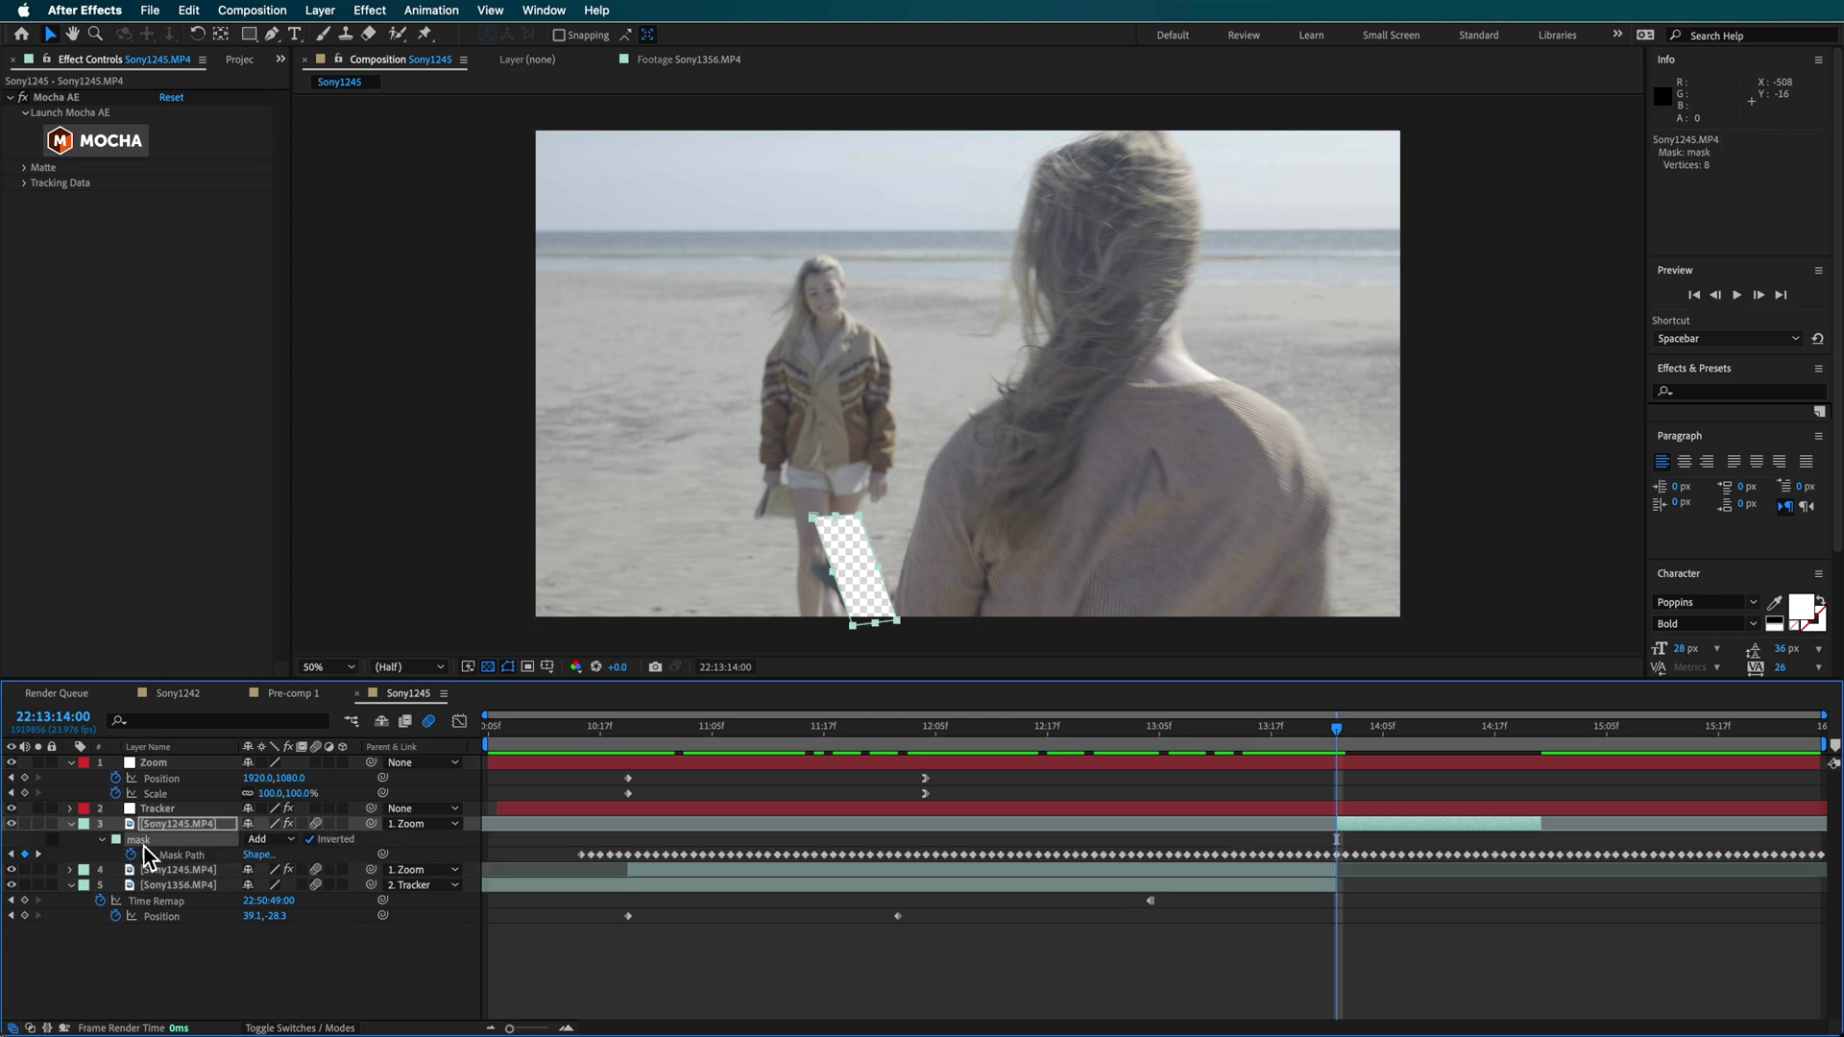
pyautogui.press('Delete')
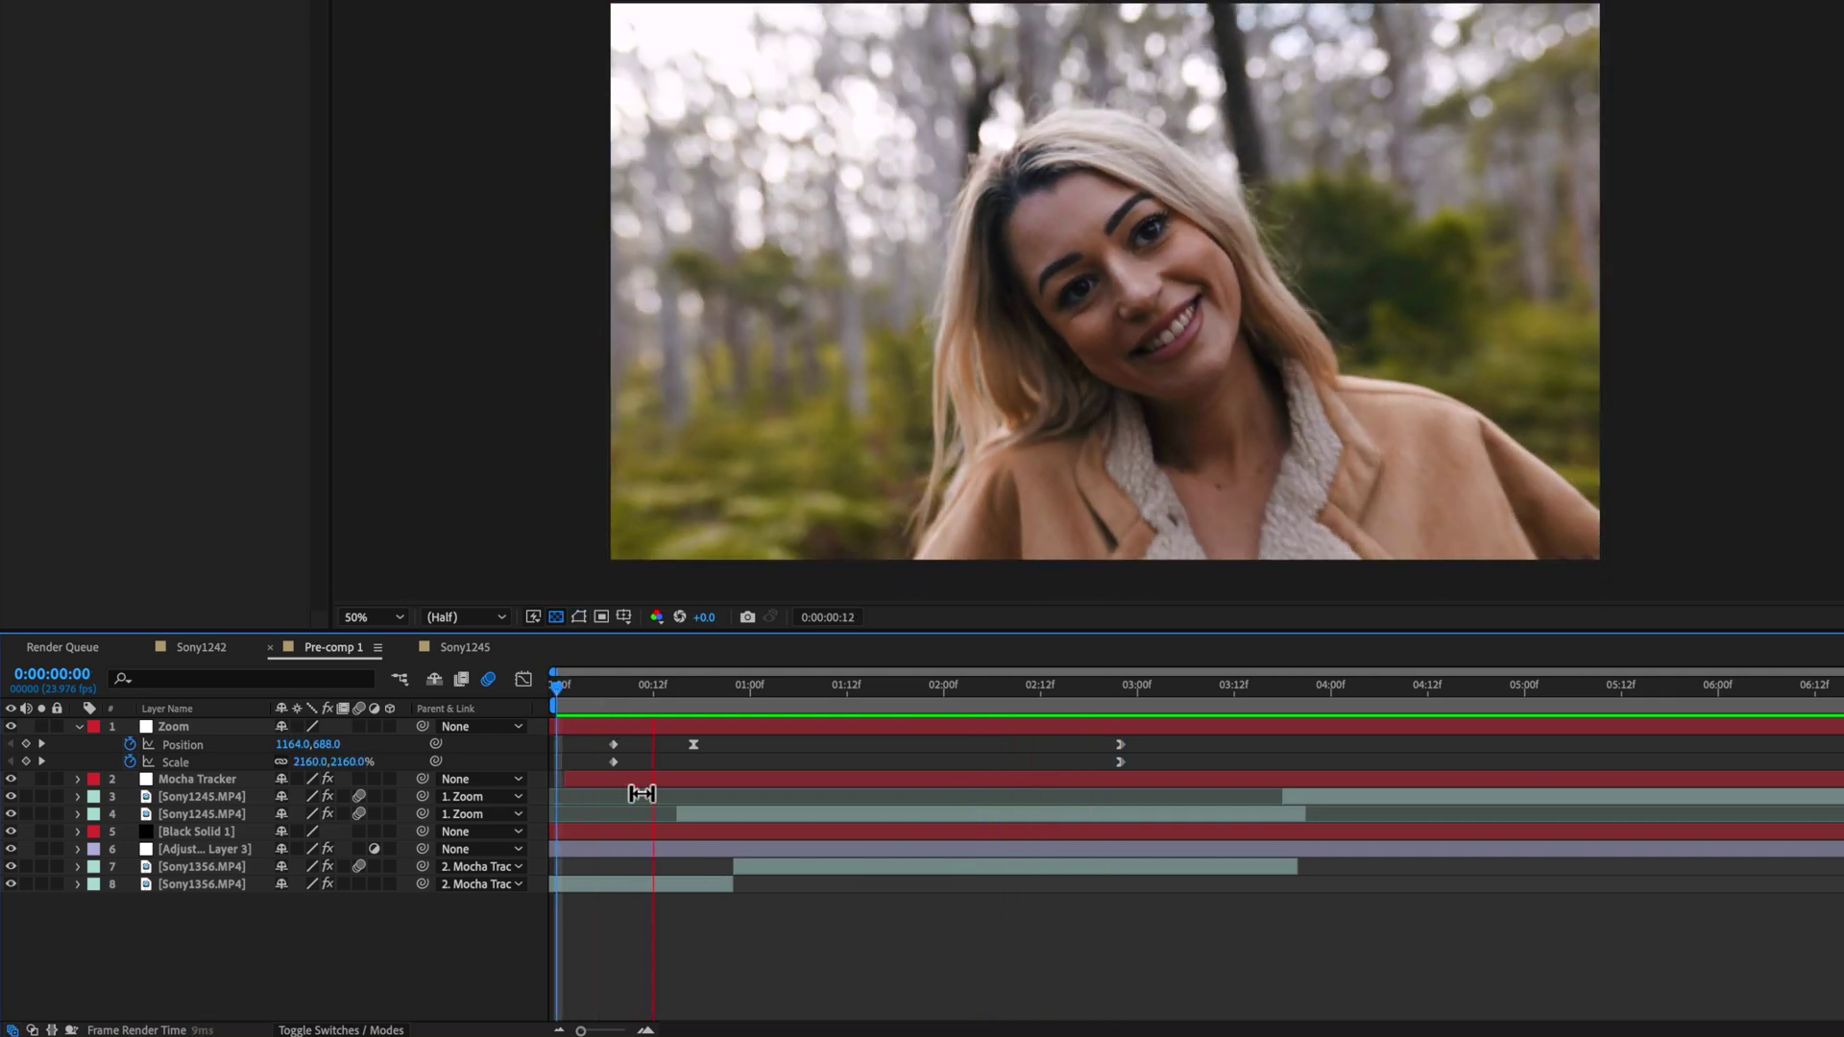
# - Stop playback and reveal Black Solid 1's Opacity keyframes
pyautogui.press('space')
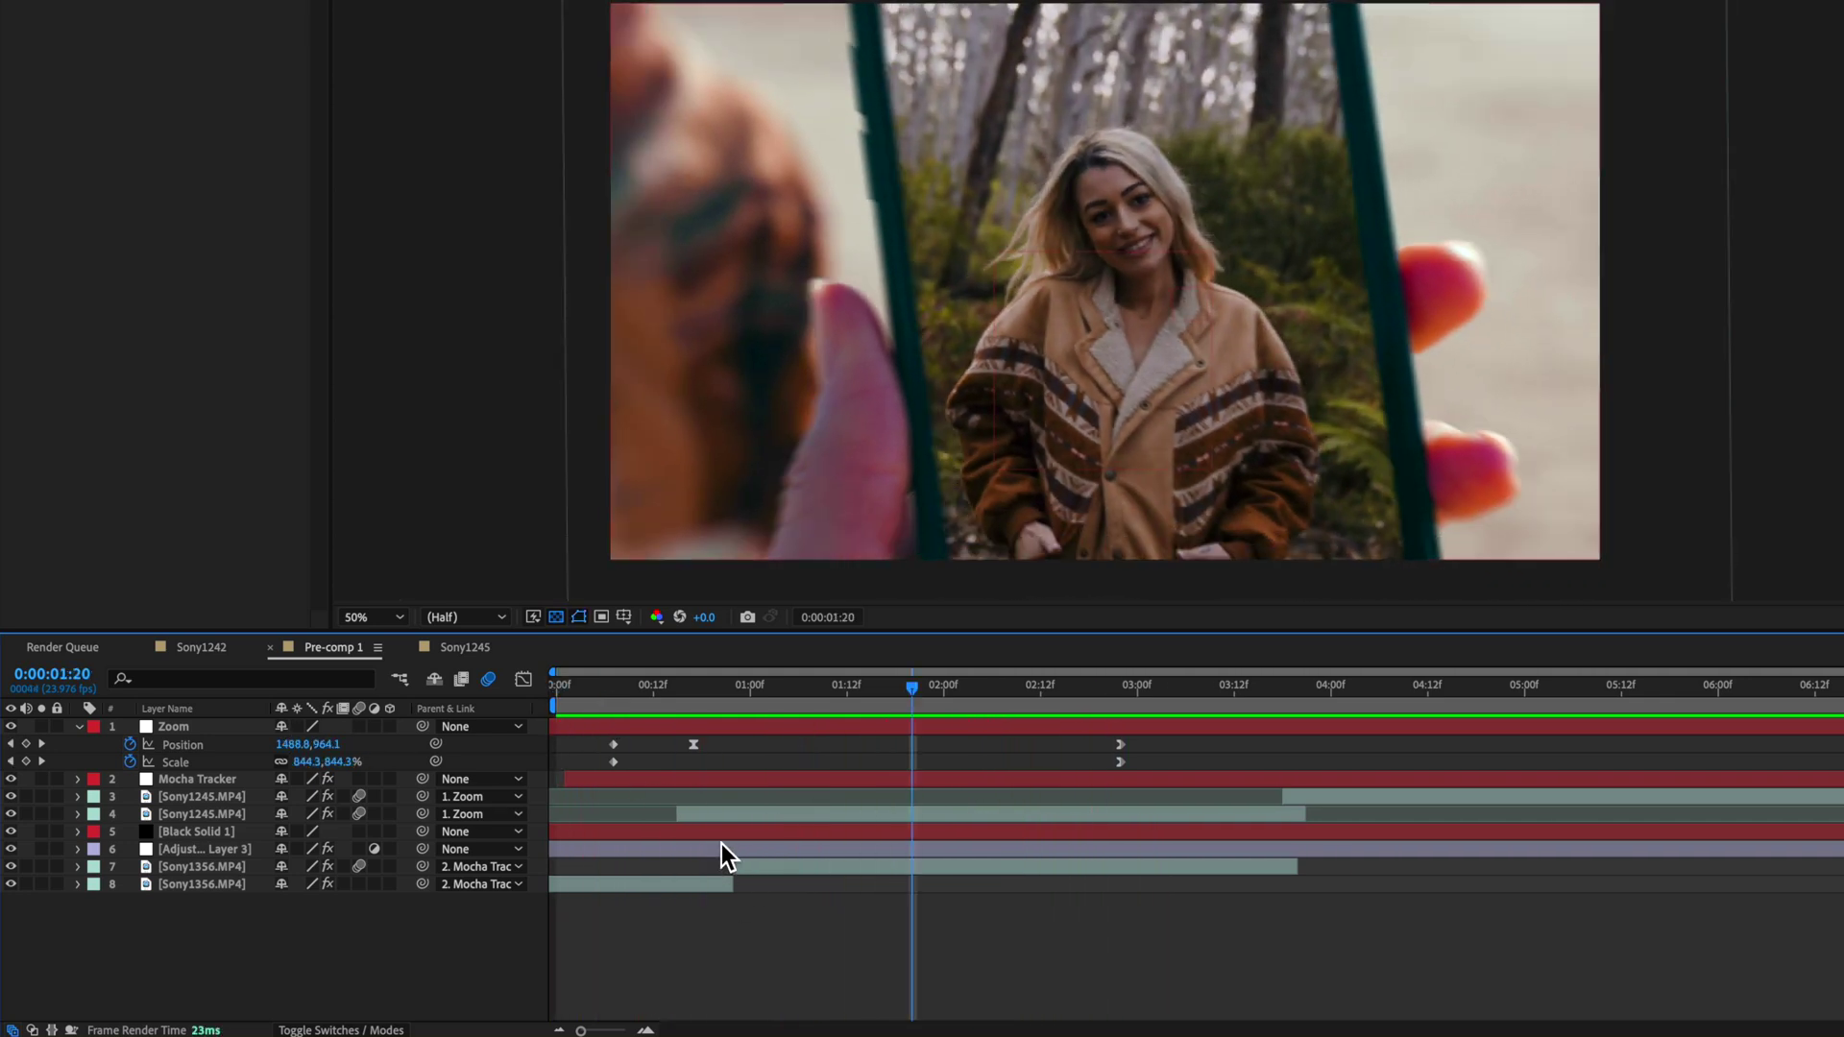
pyautogui.click(188, 833)
pyautogui.click(194, 849)
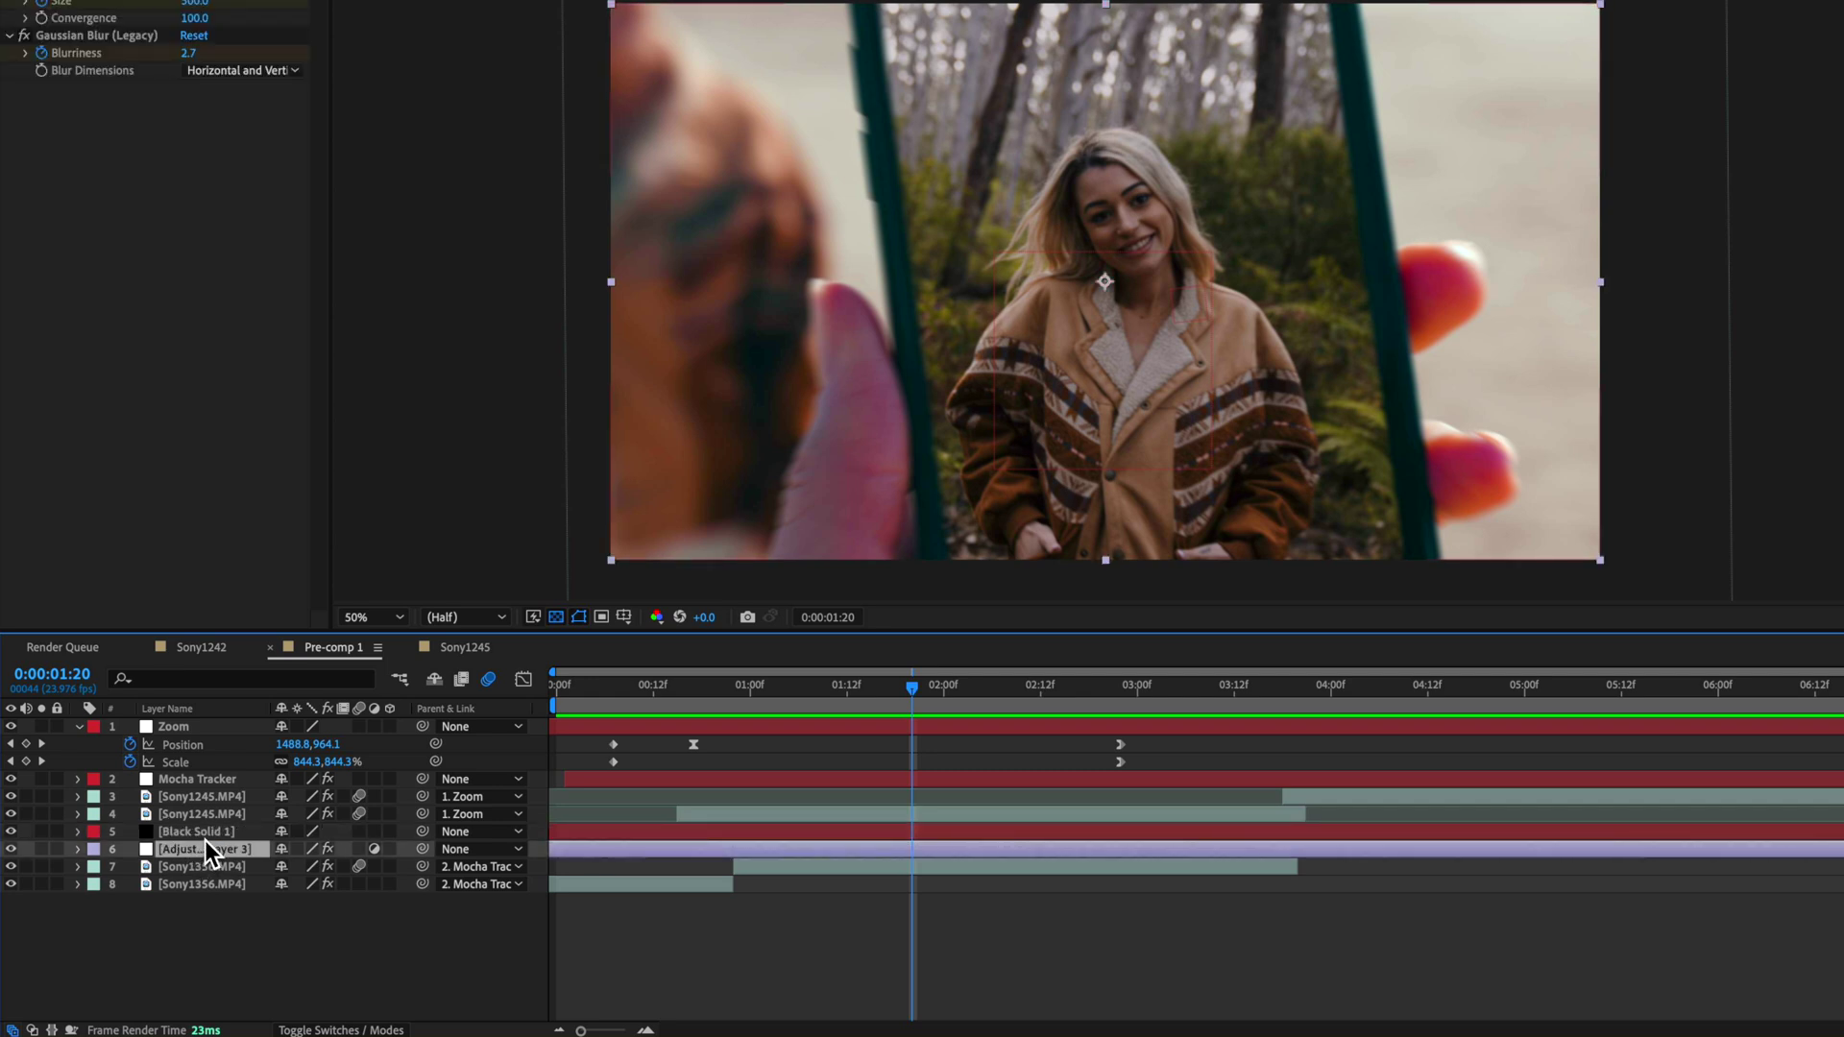
pyautogui.click(204, 833)
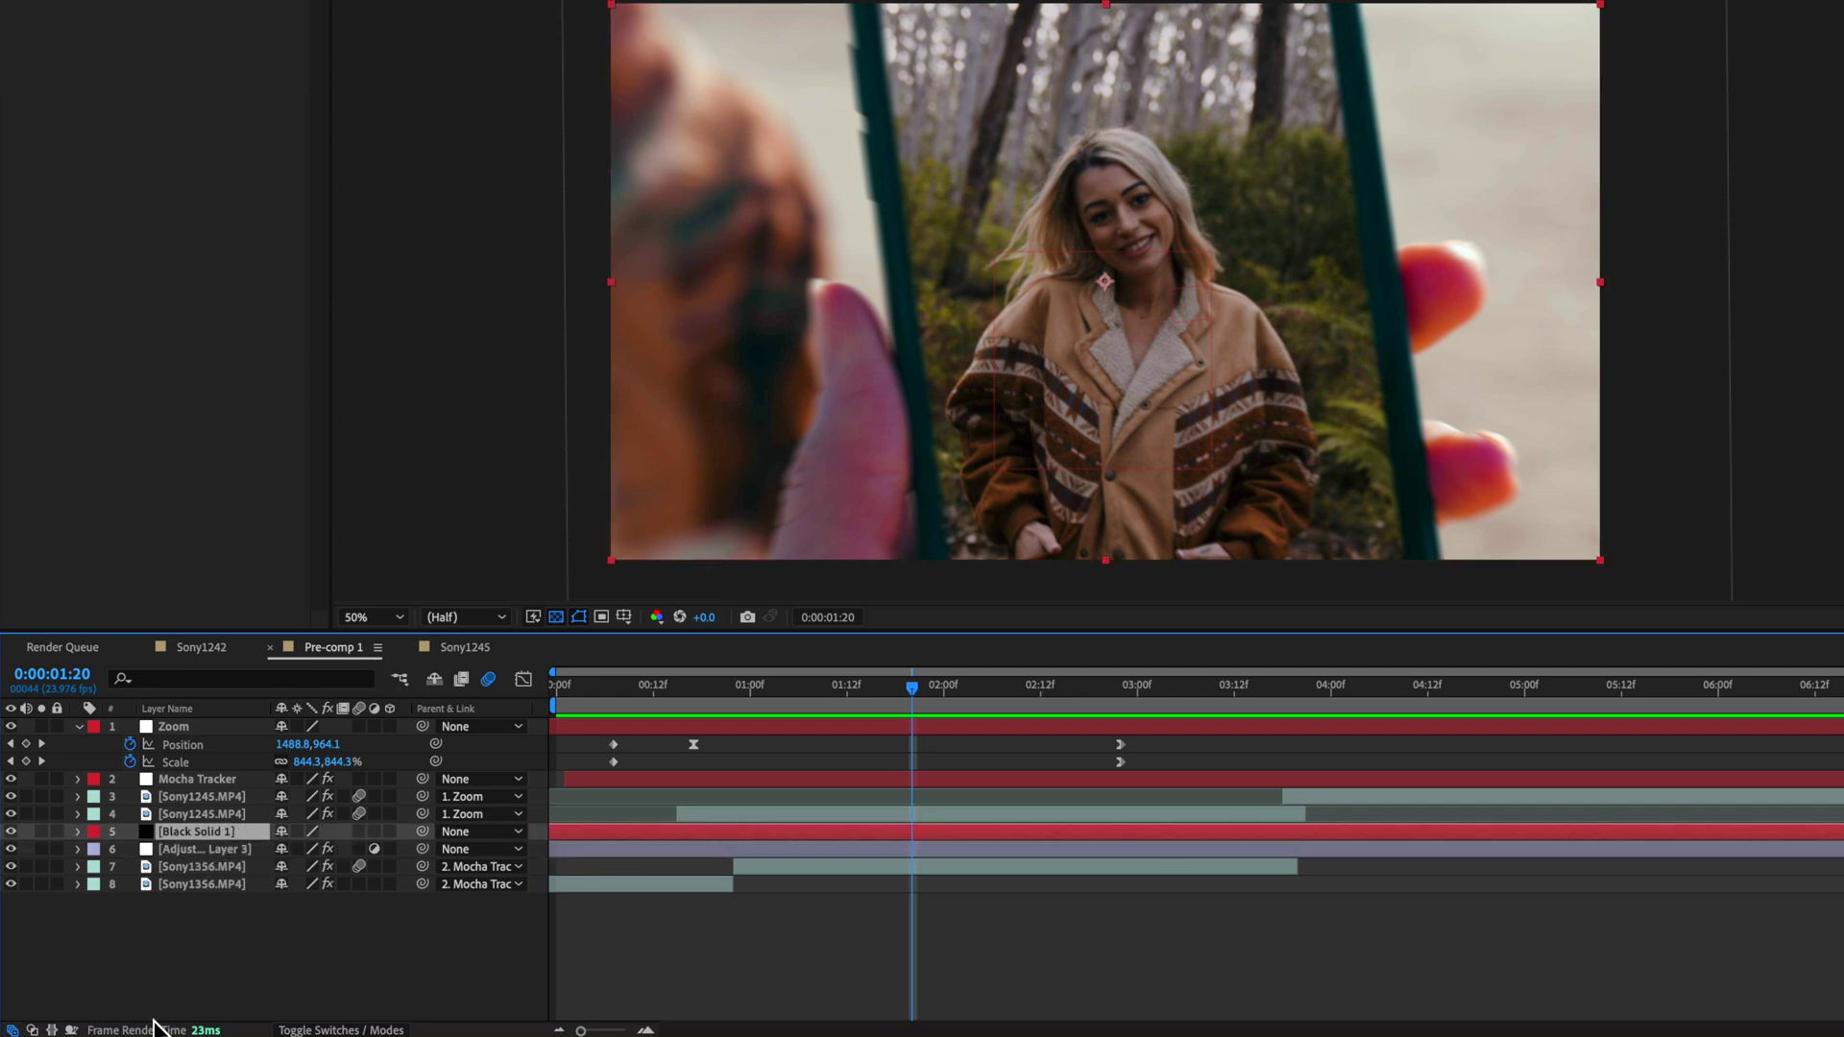
pyautogui.rightClick(165, 960)
pyautogui.moveTo(310, 770)
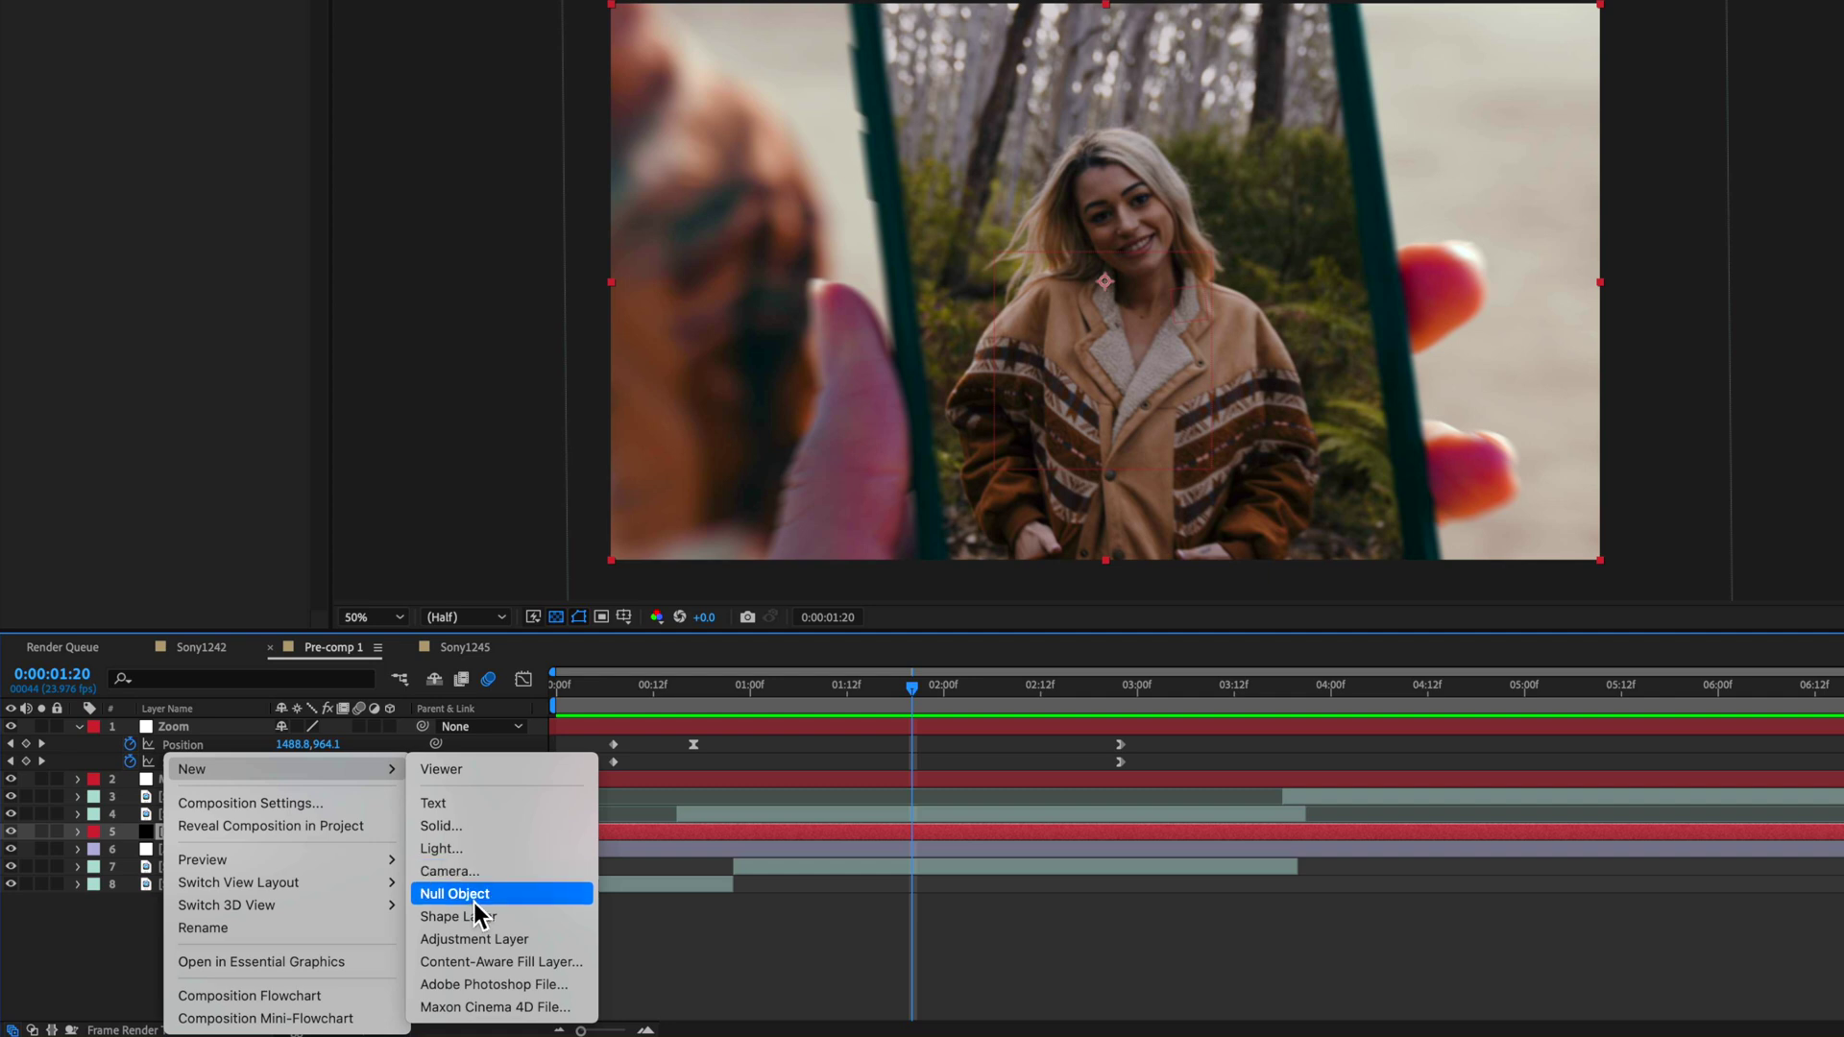
pyautogui.click(92, 963)
pyautogui.press('t')
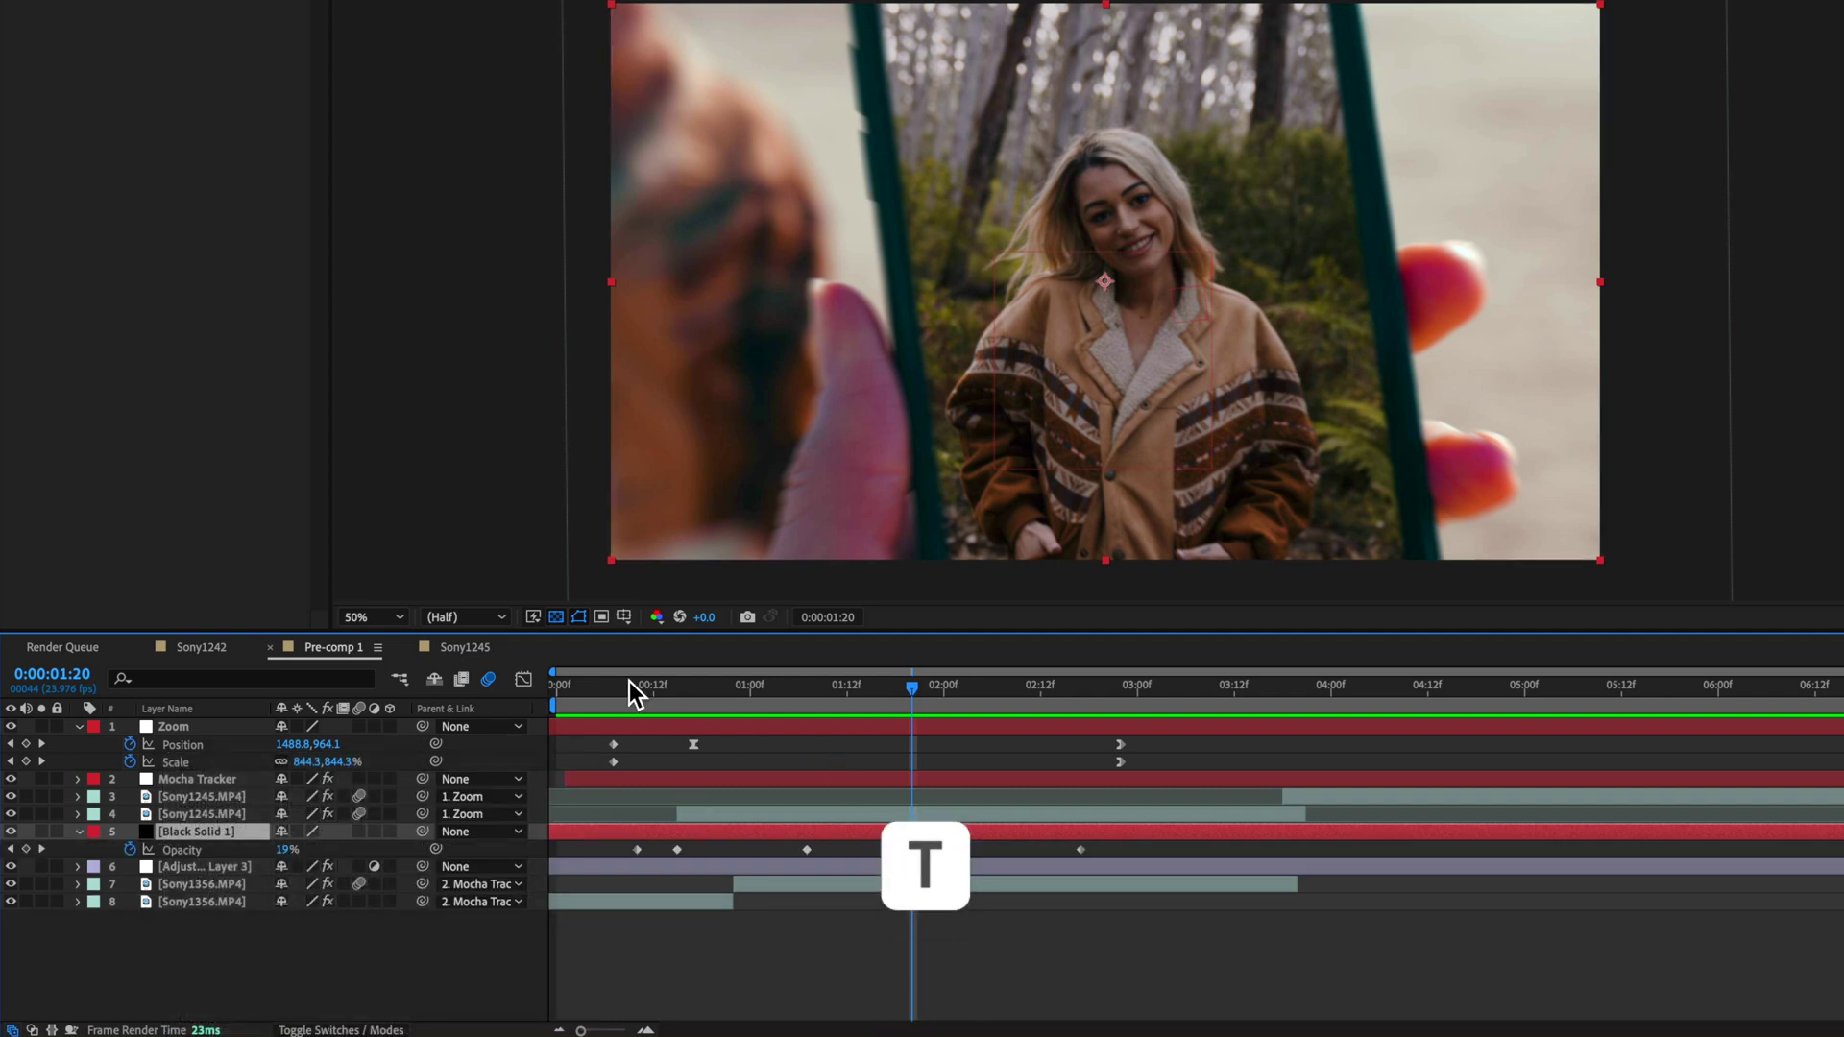
# - Scrub through the zoom, toggling Black Solid 1 off and on to compare the darkening
pyautogui.moveTo(630, 682); pyautogui.dragTo(693, 688)
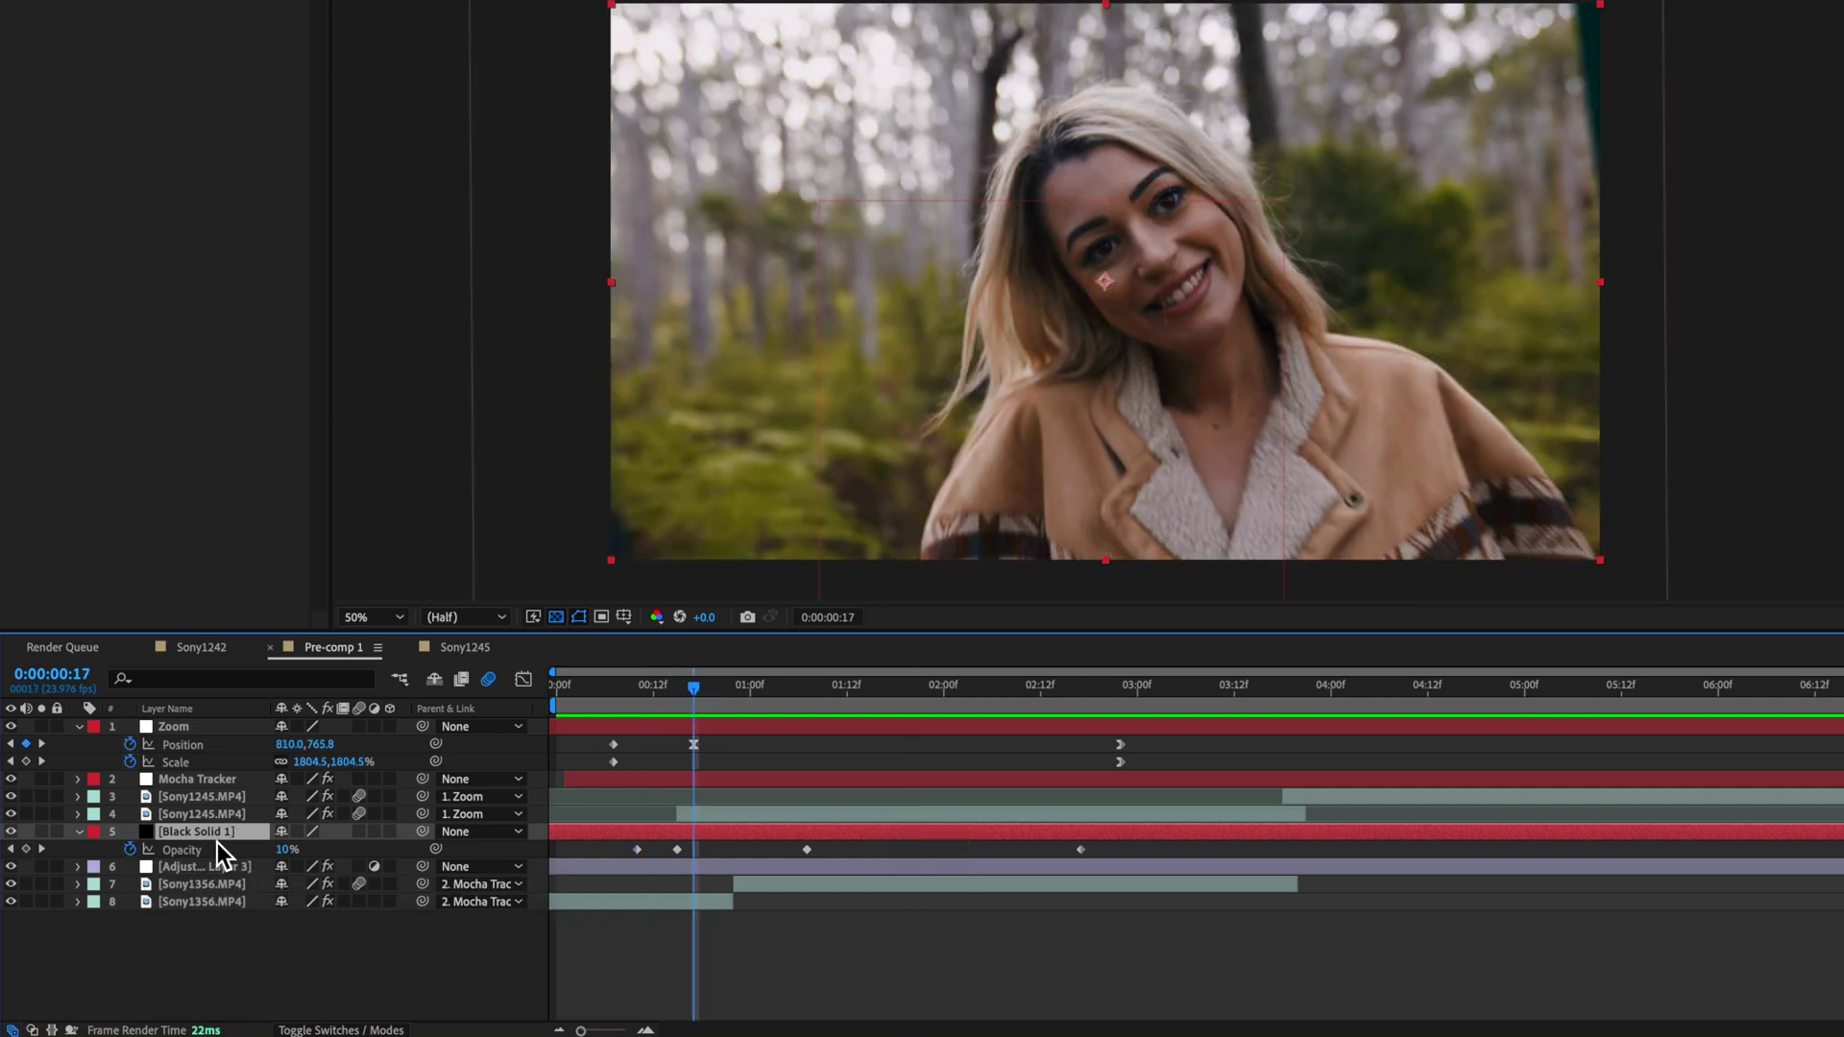
pyautogui.moveTo(626, 691); pyautogui.dragTo(904, 728)
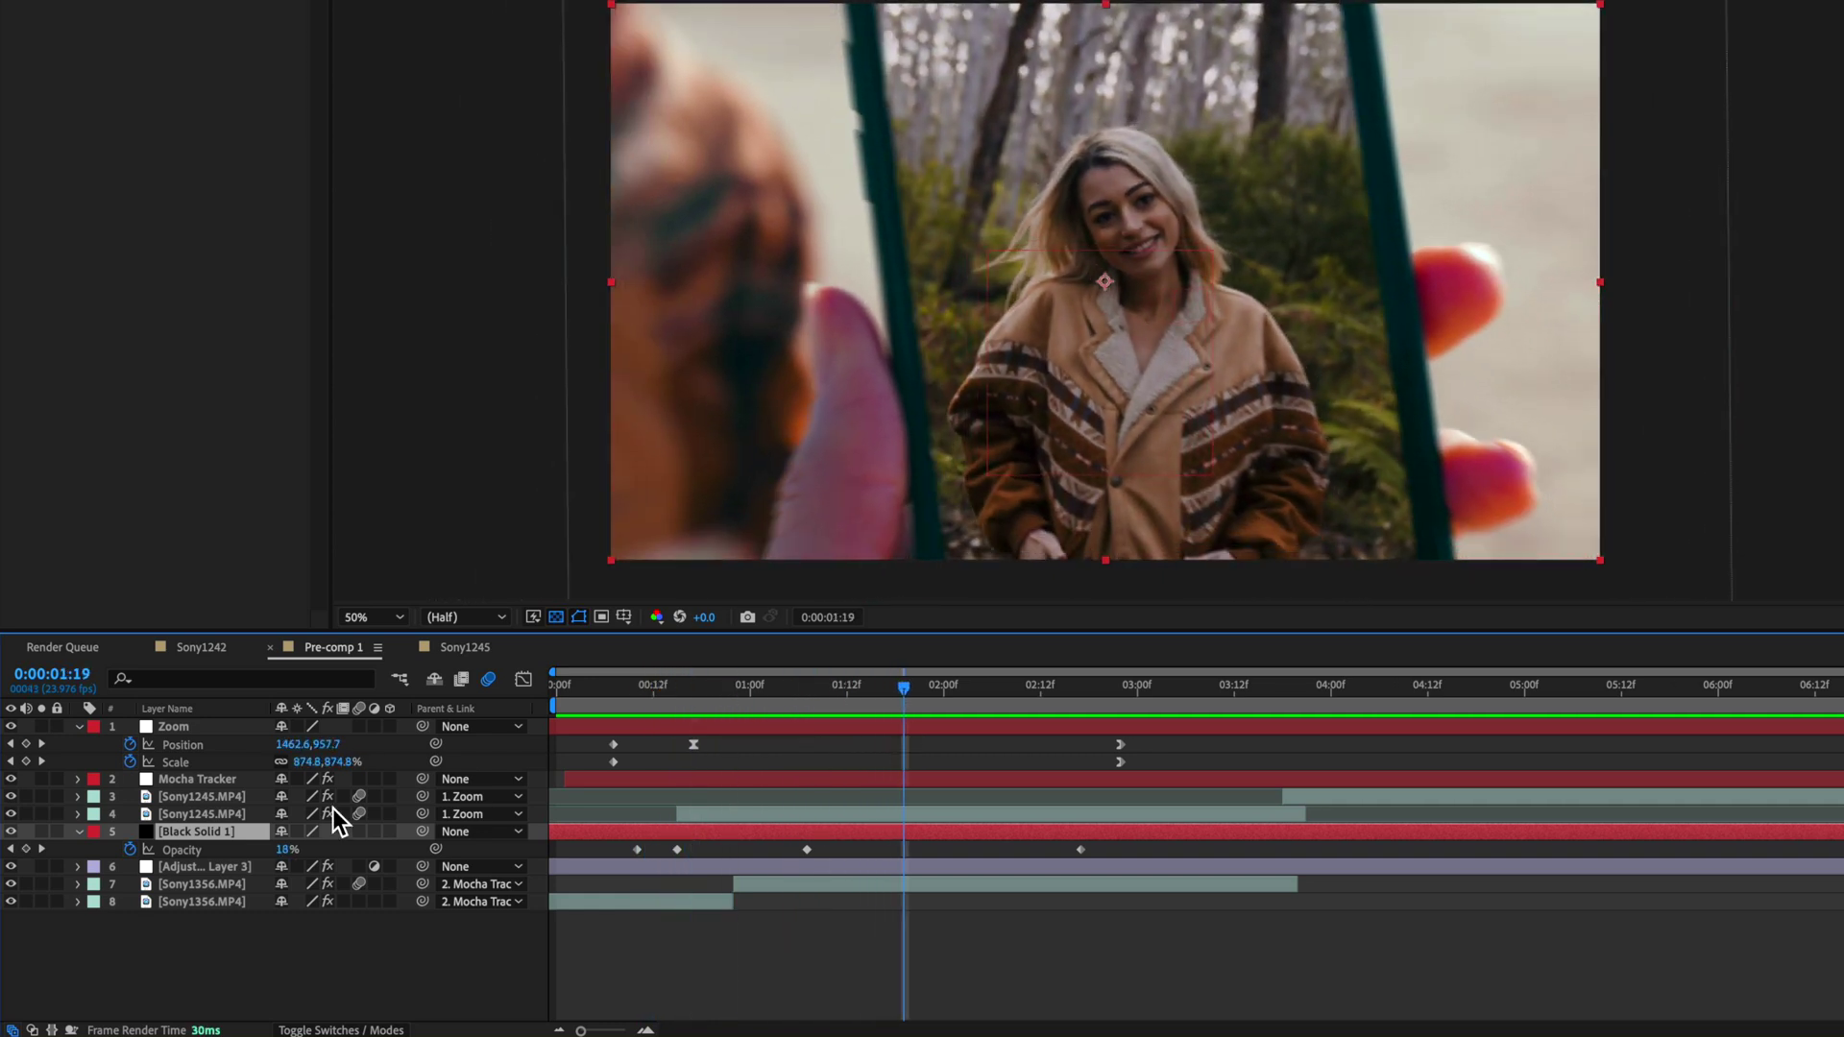
pyautogui.click(11, 832)
pyautogui.click(10, 832)
pyautogui.moveTo(857, 706); pyautogui.dragTo(1084, 707)
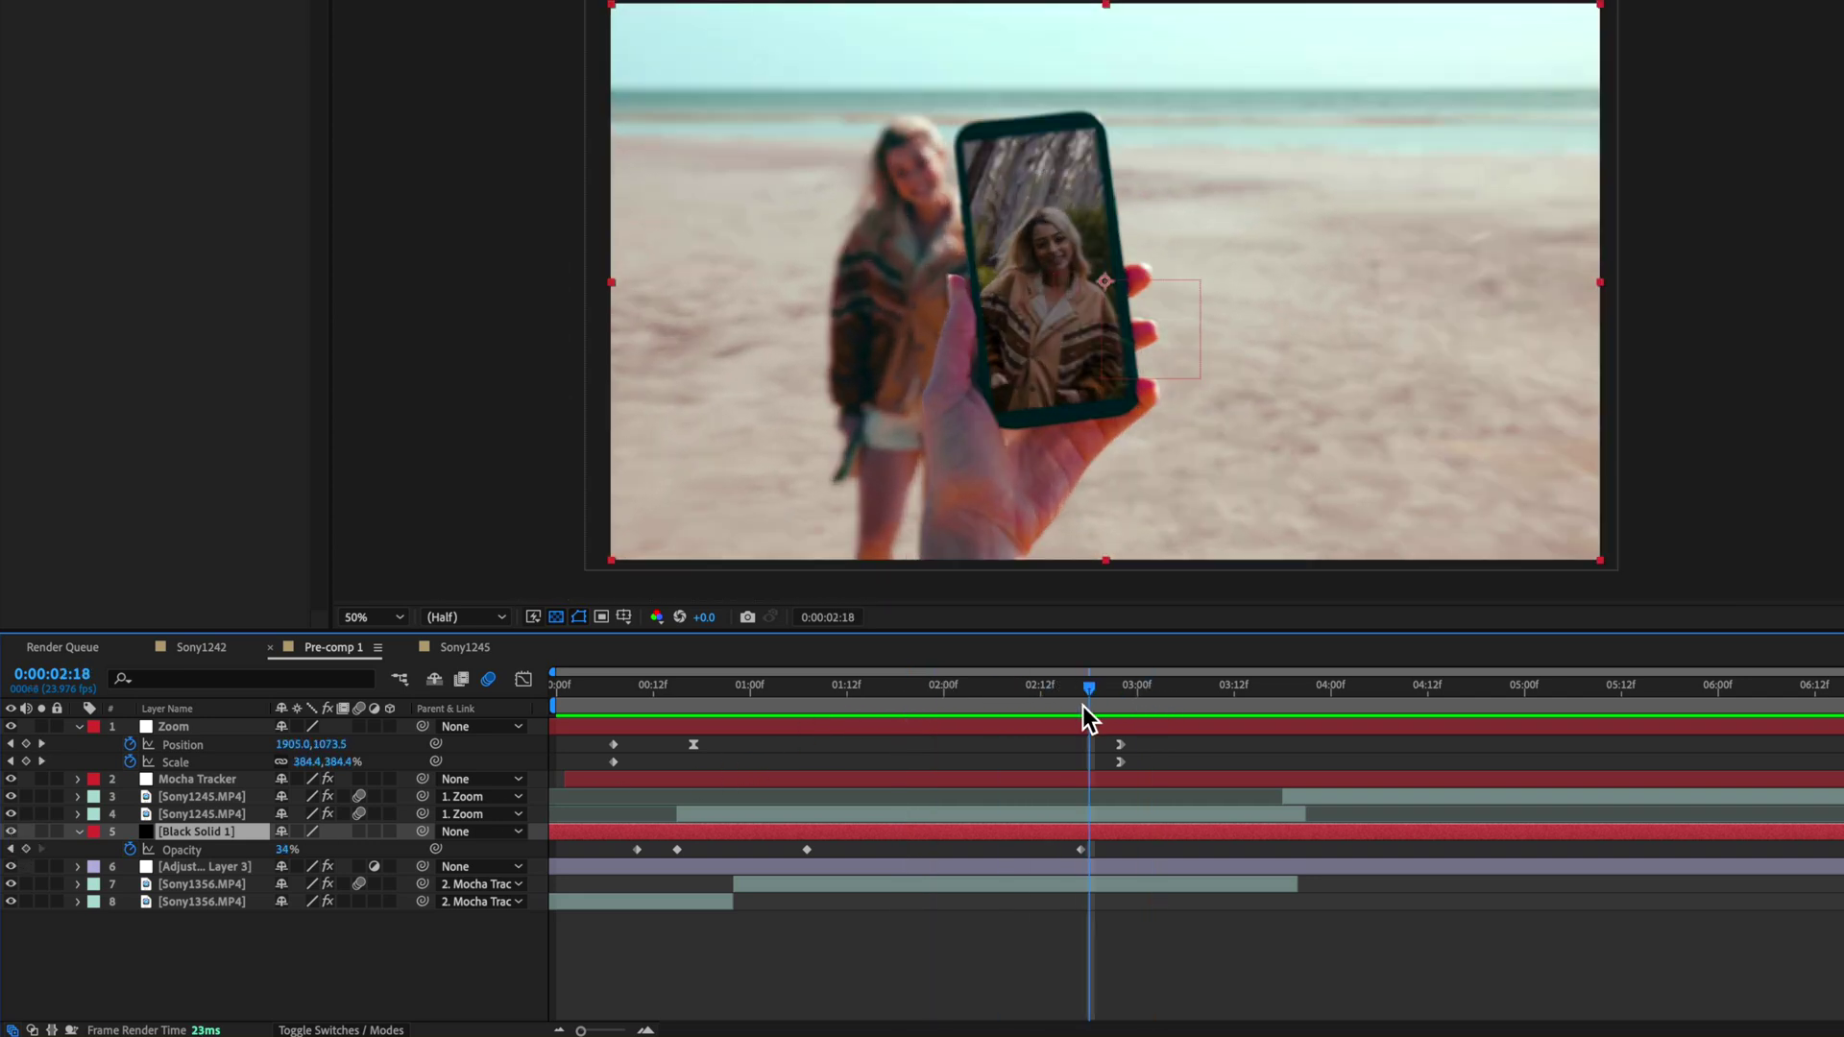
pyautogui.click(12, 832)
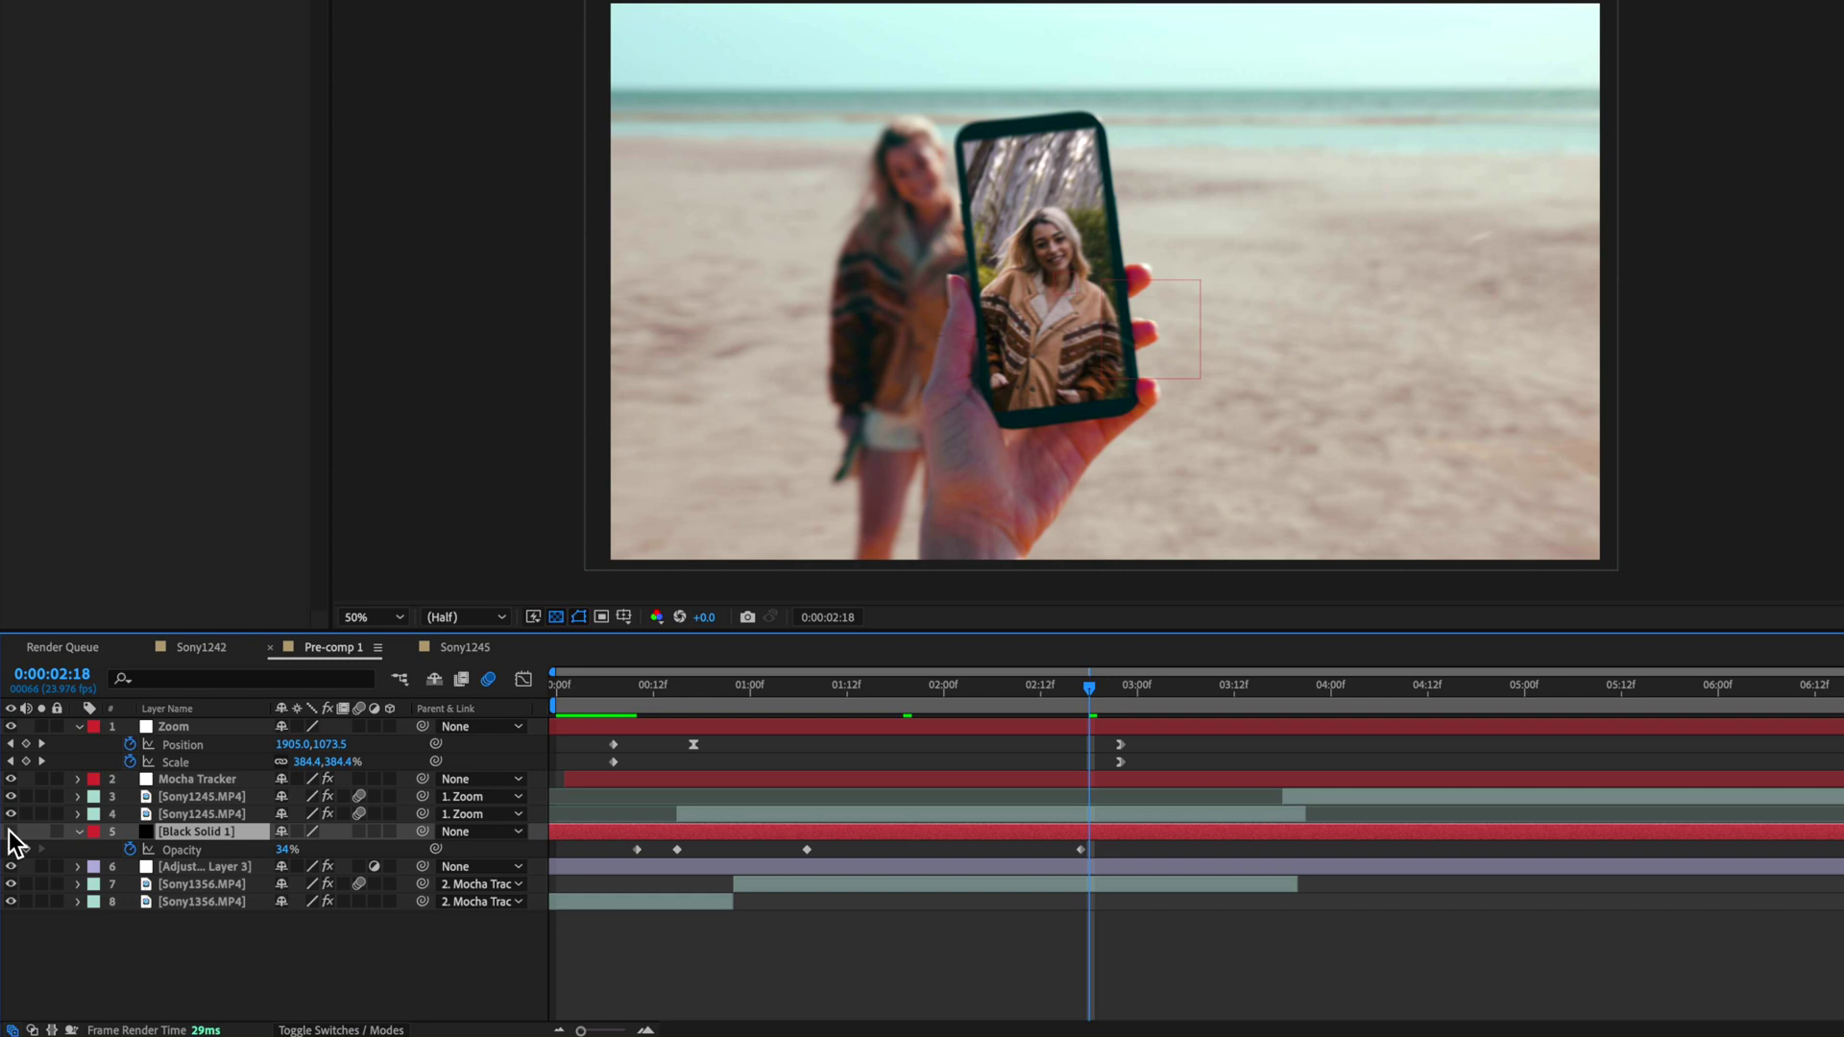
pyautogui.click(11, 831)
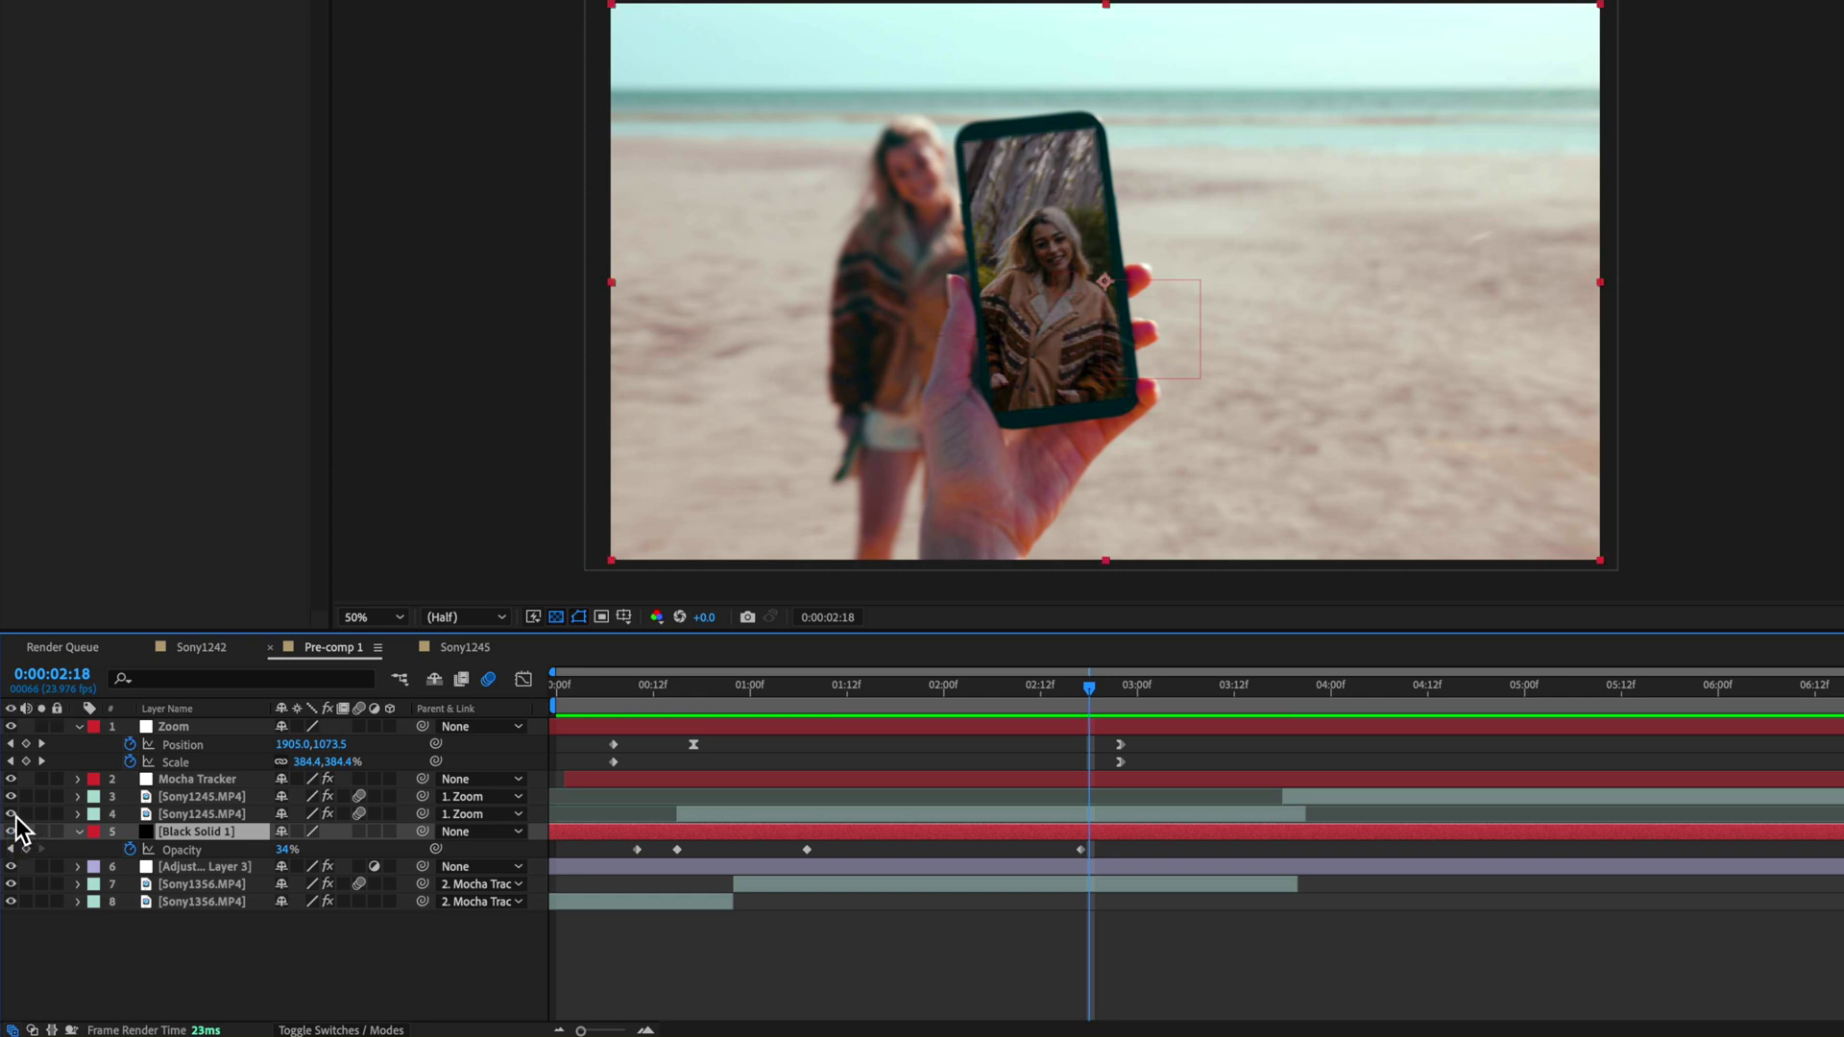
pyautogui.moveTo(1072, 678); pyautogui.dragTo(642, 741)
# - Select the adjustment layer and inspect its CC Lens and Gaussian Blur effects
pyautogui.click(202, 867)
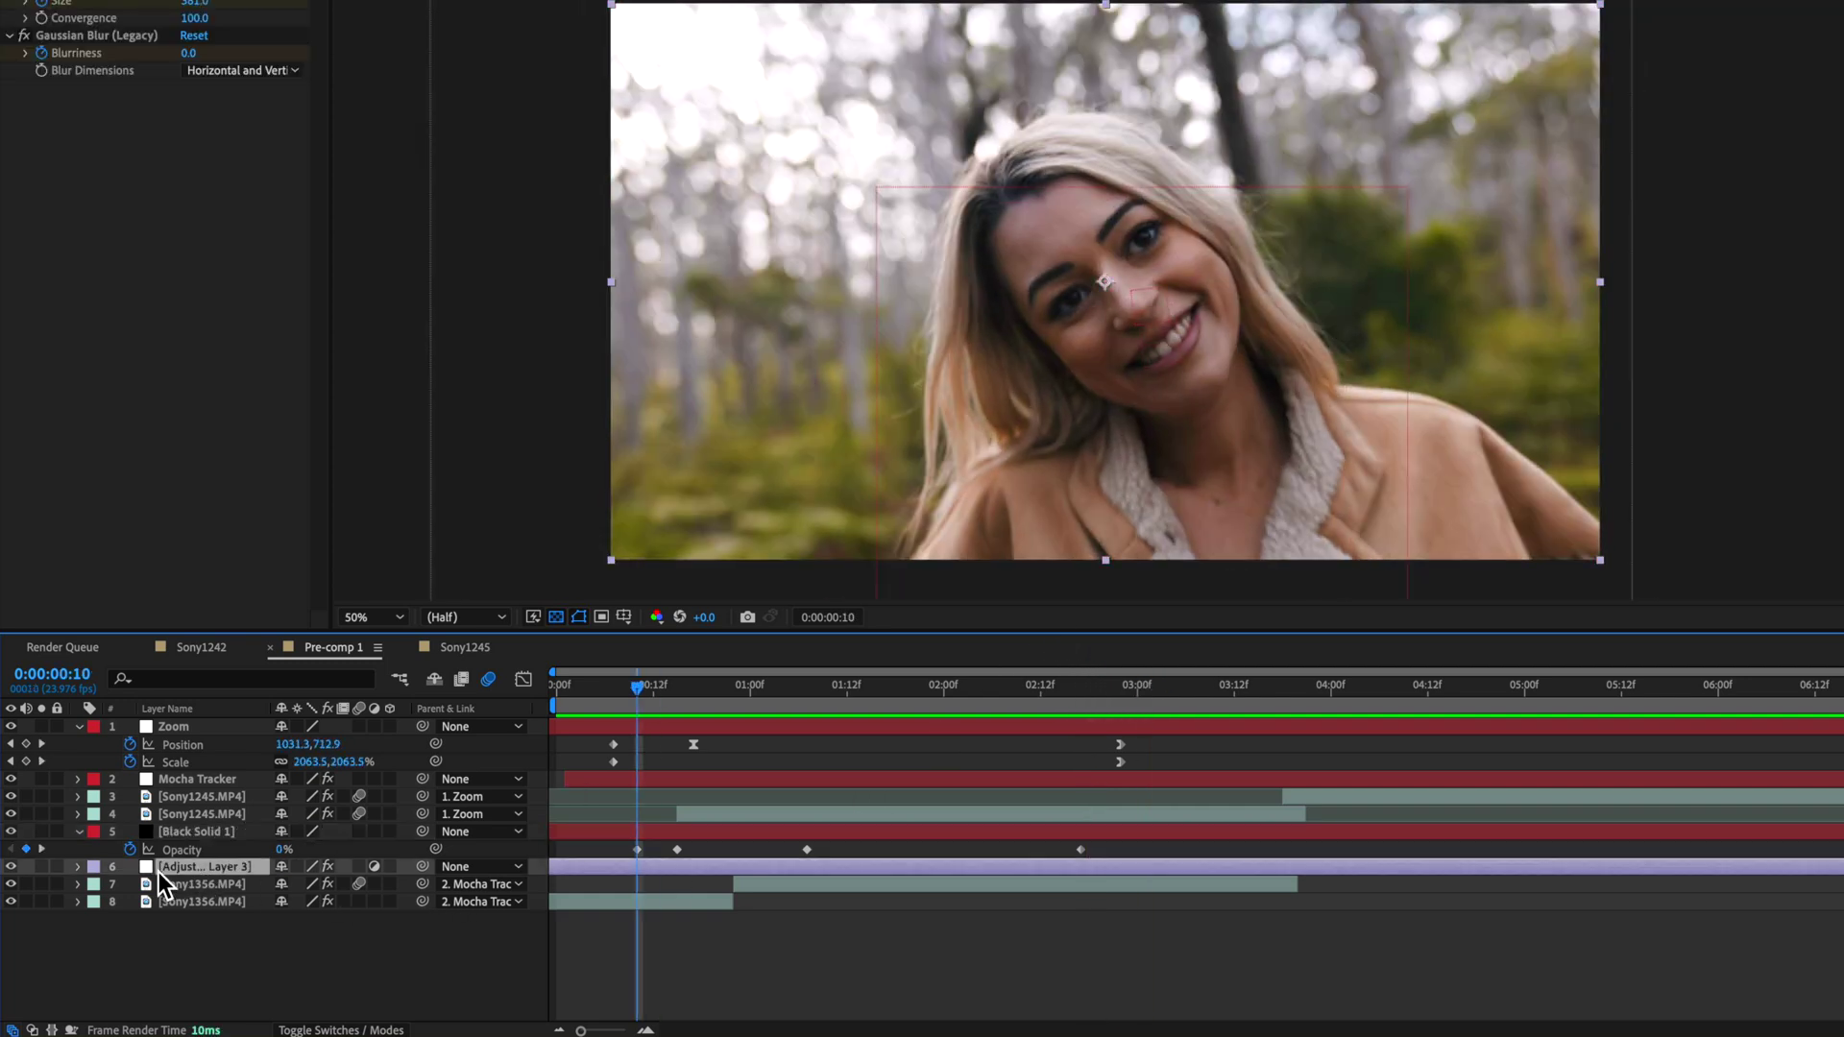
pyautogui.rightClick(144, 955)
pyautogui.moveTo(252, 773)
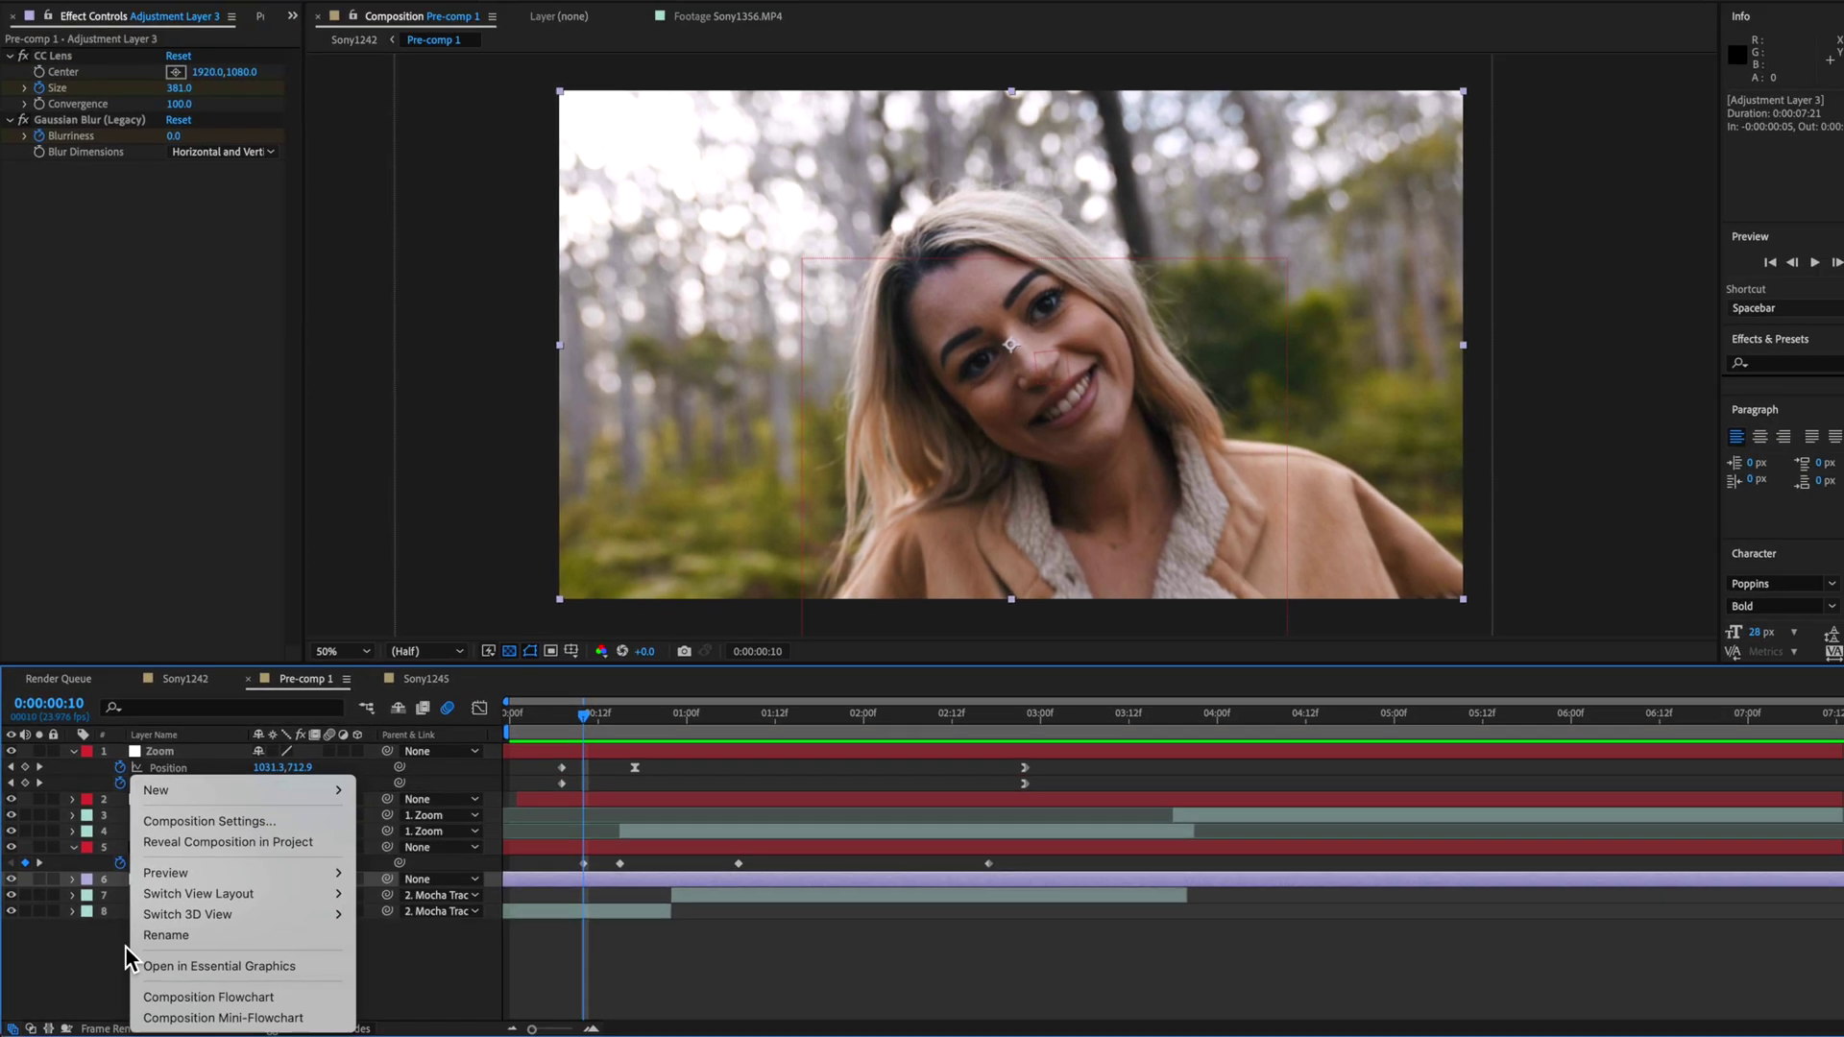
pyautogui.press('Escape')
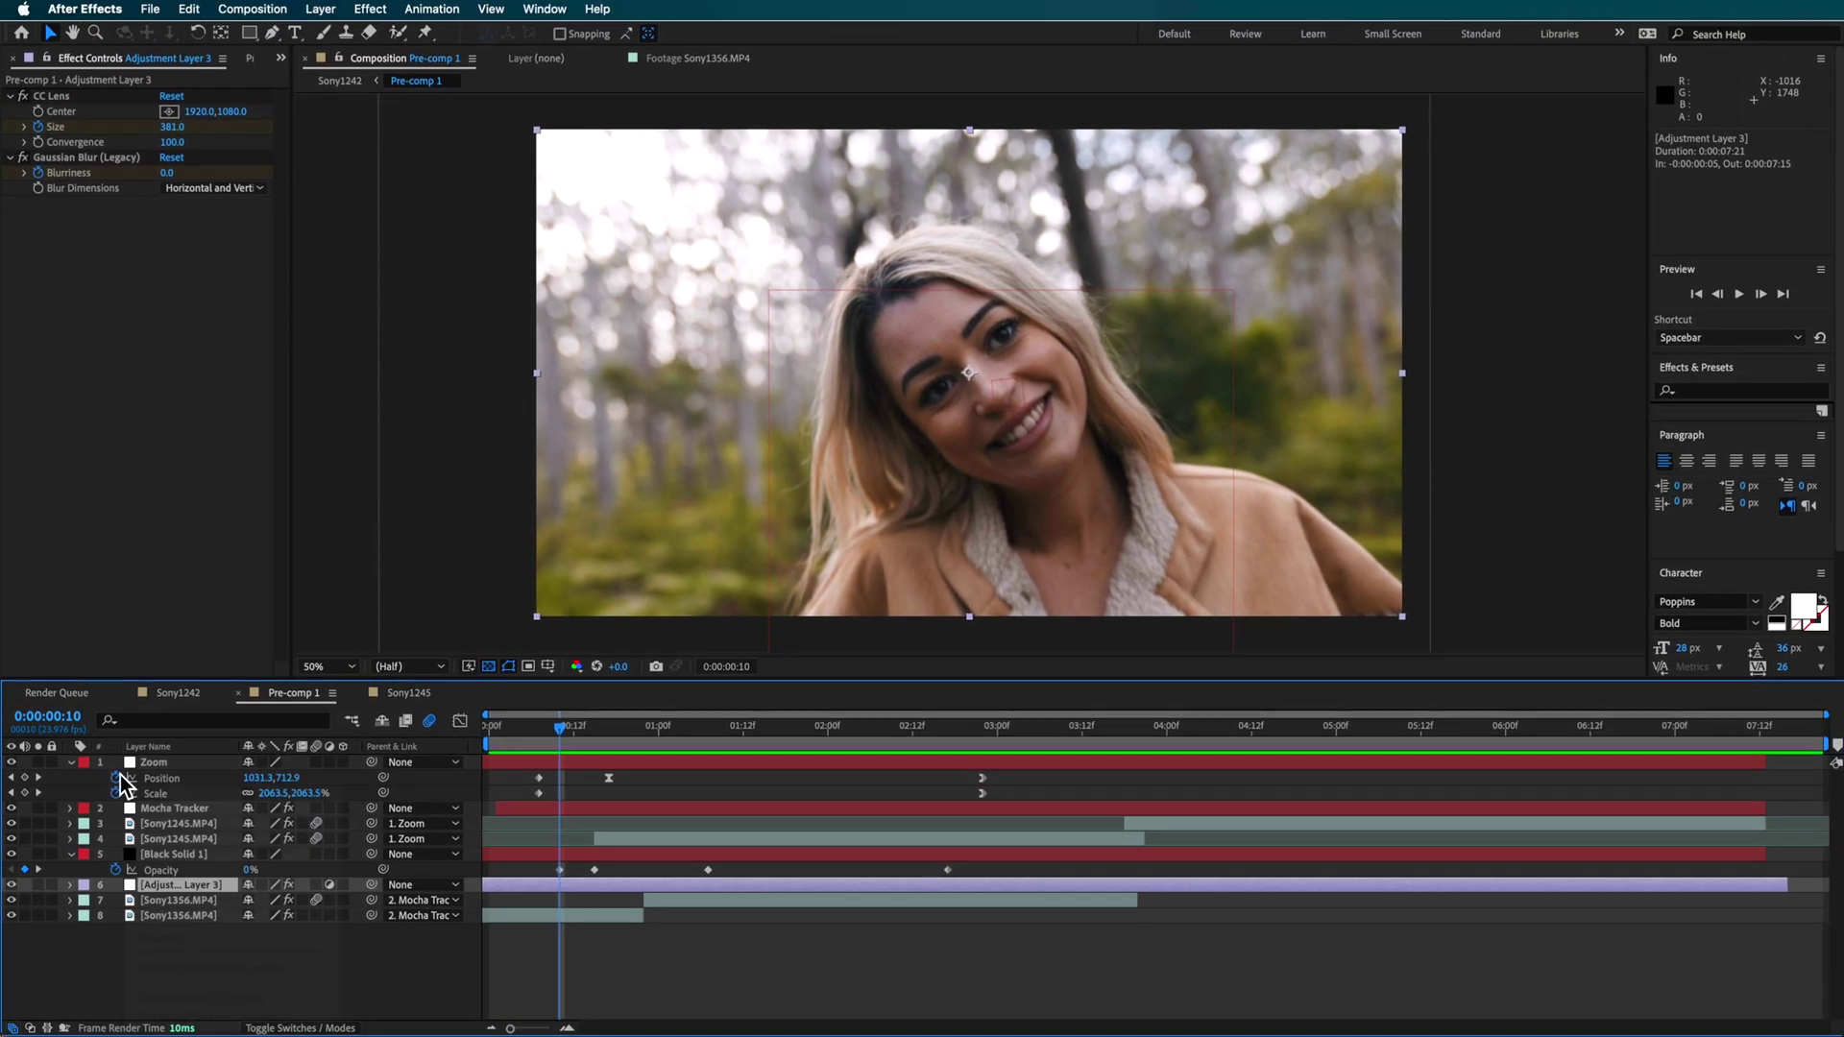
pyautogui.click(59, 99)
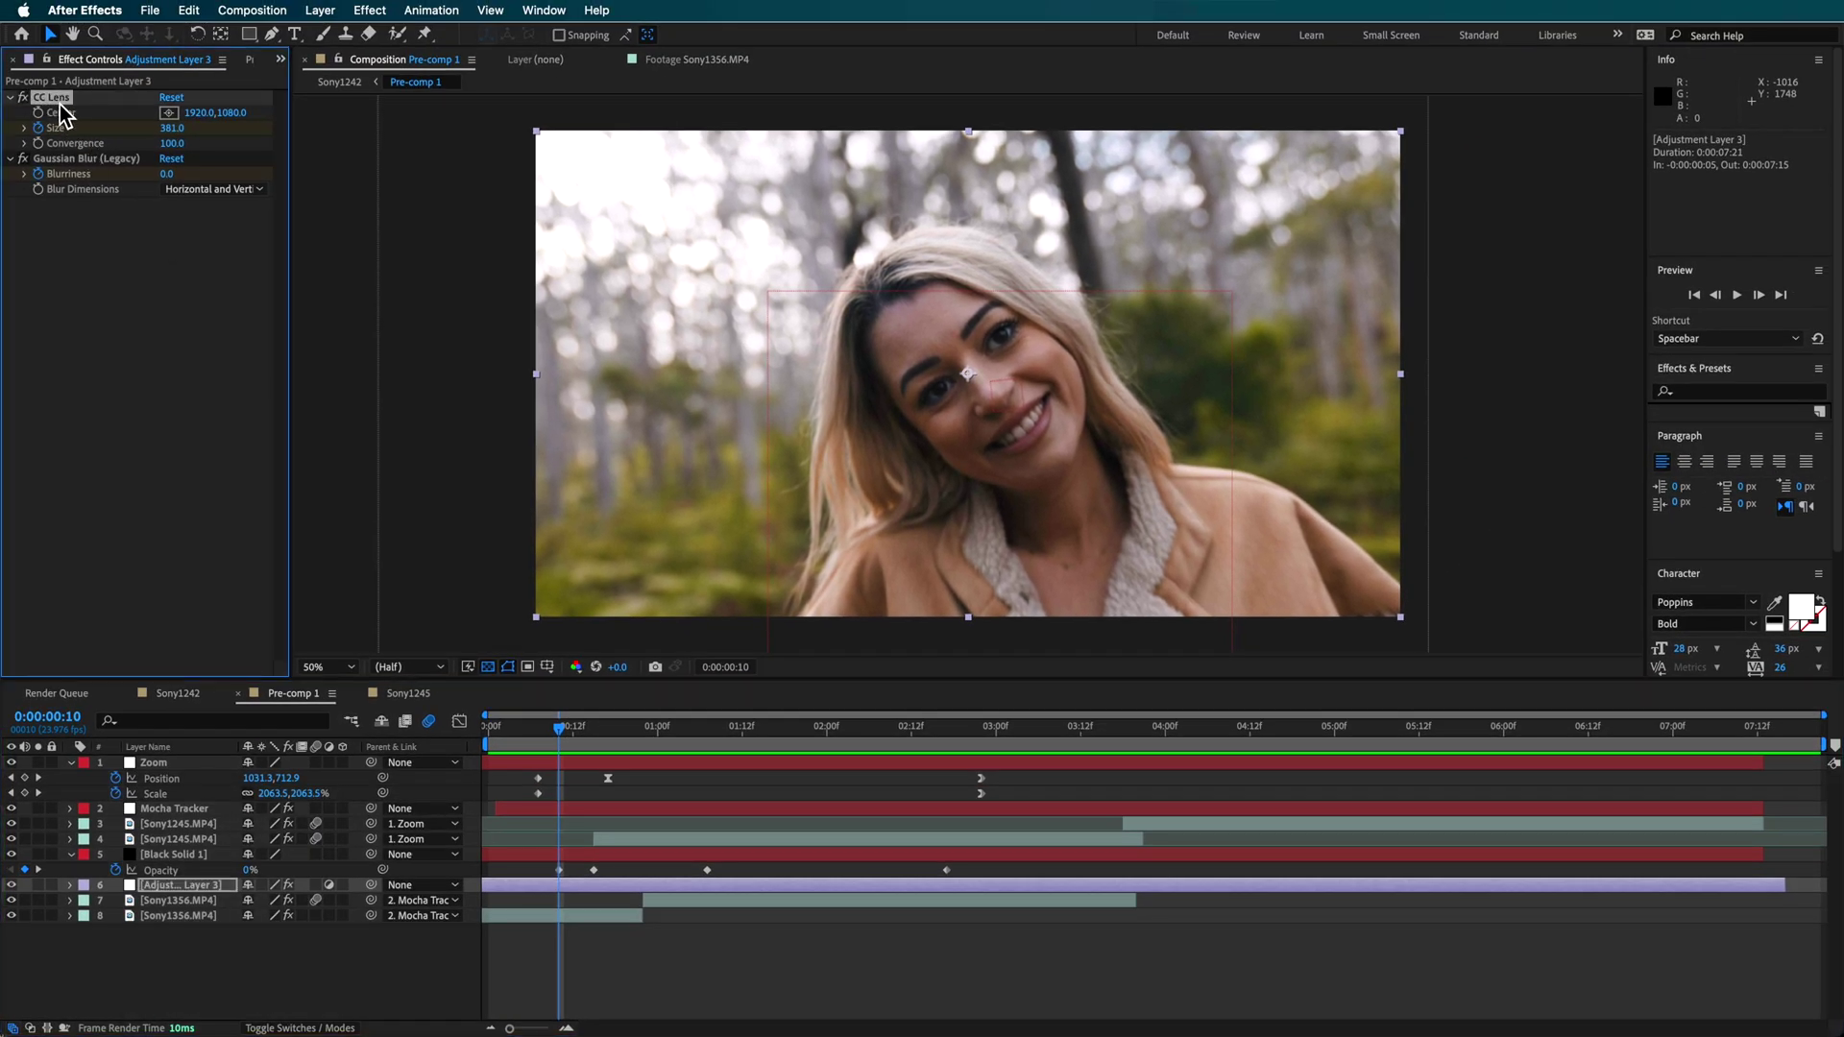
pyautogui.click(607, 10)
pyautogui.click(171, 273)
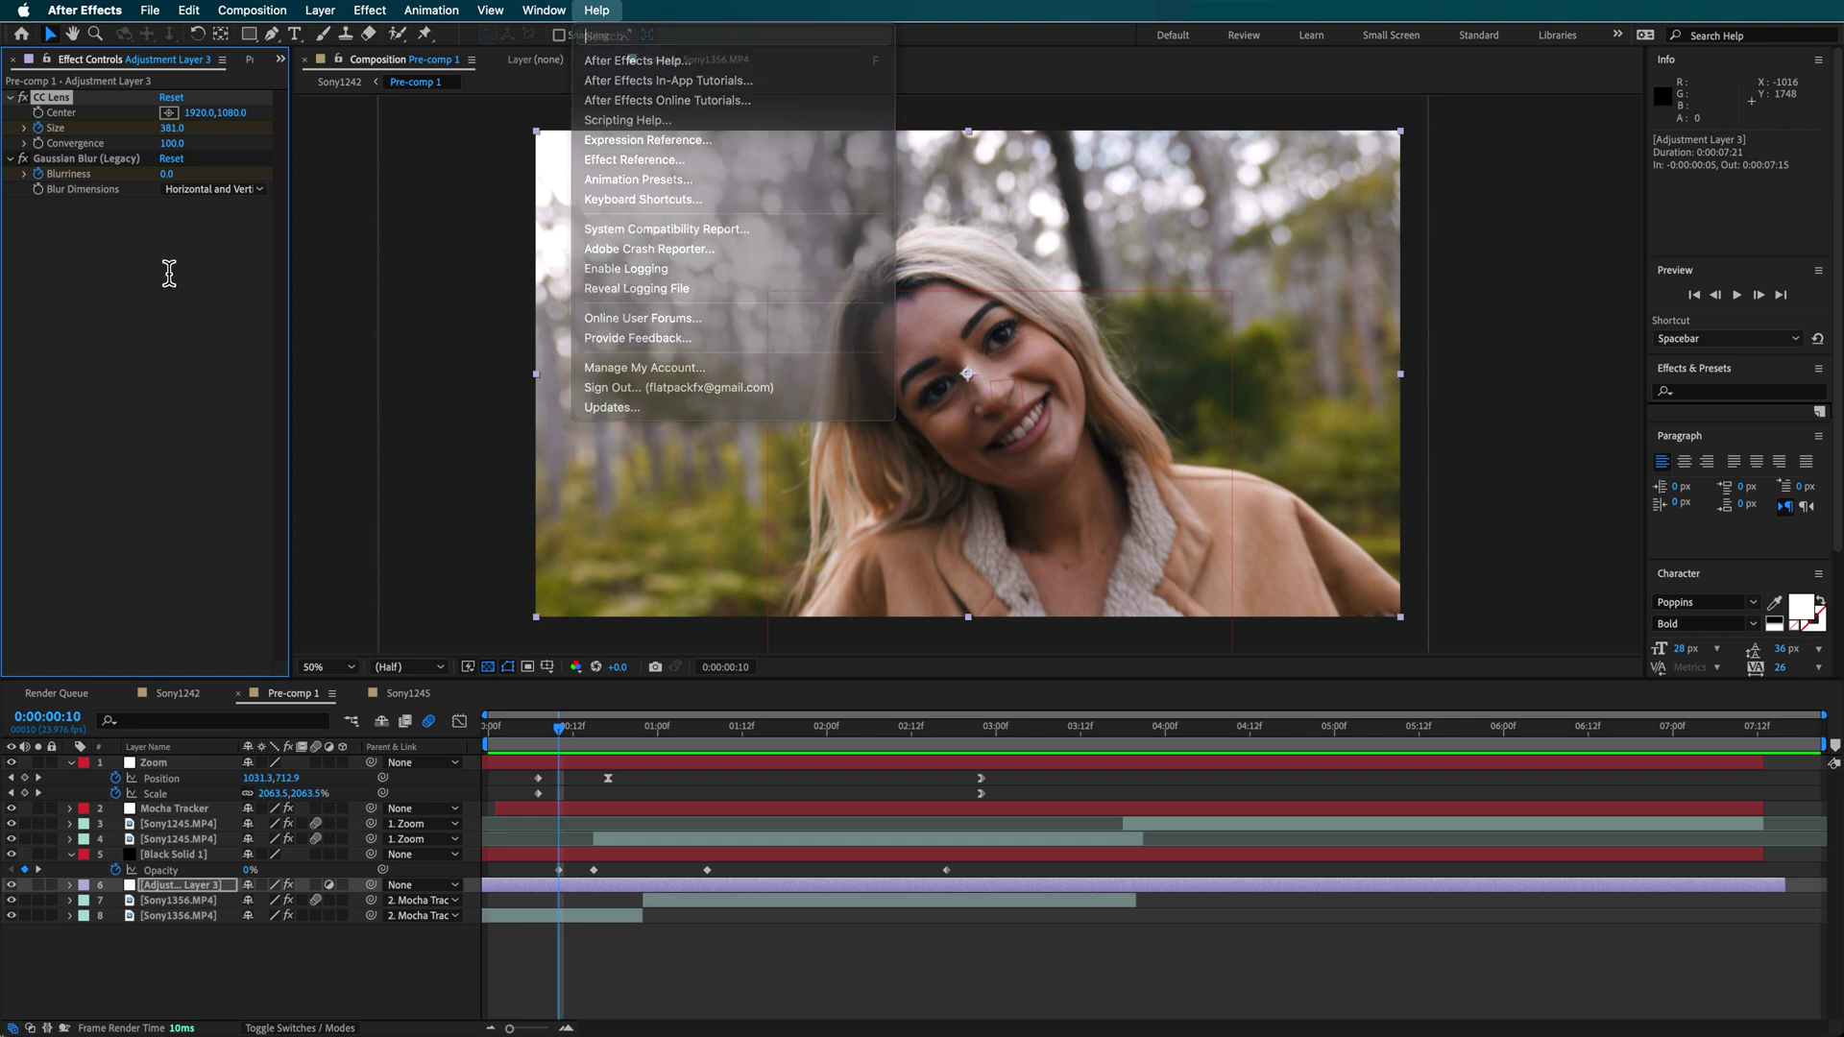
pyautogui.click(79, 159)
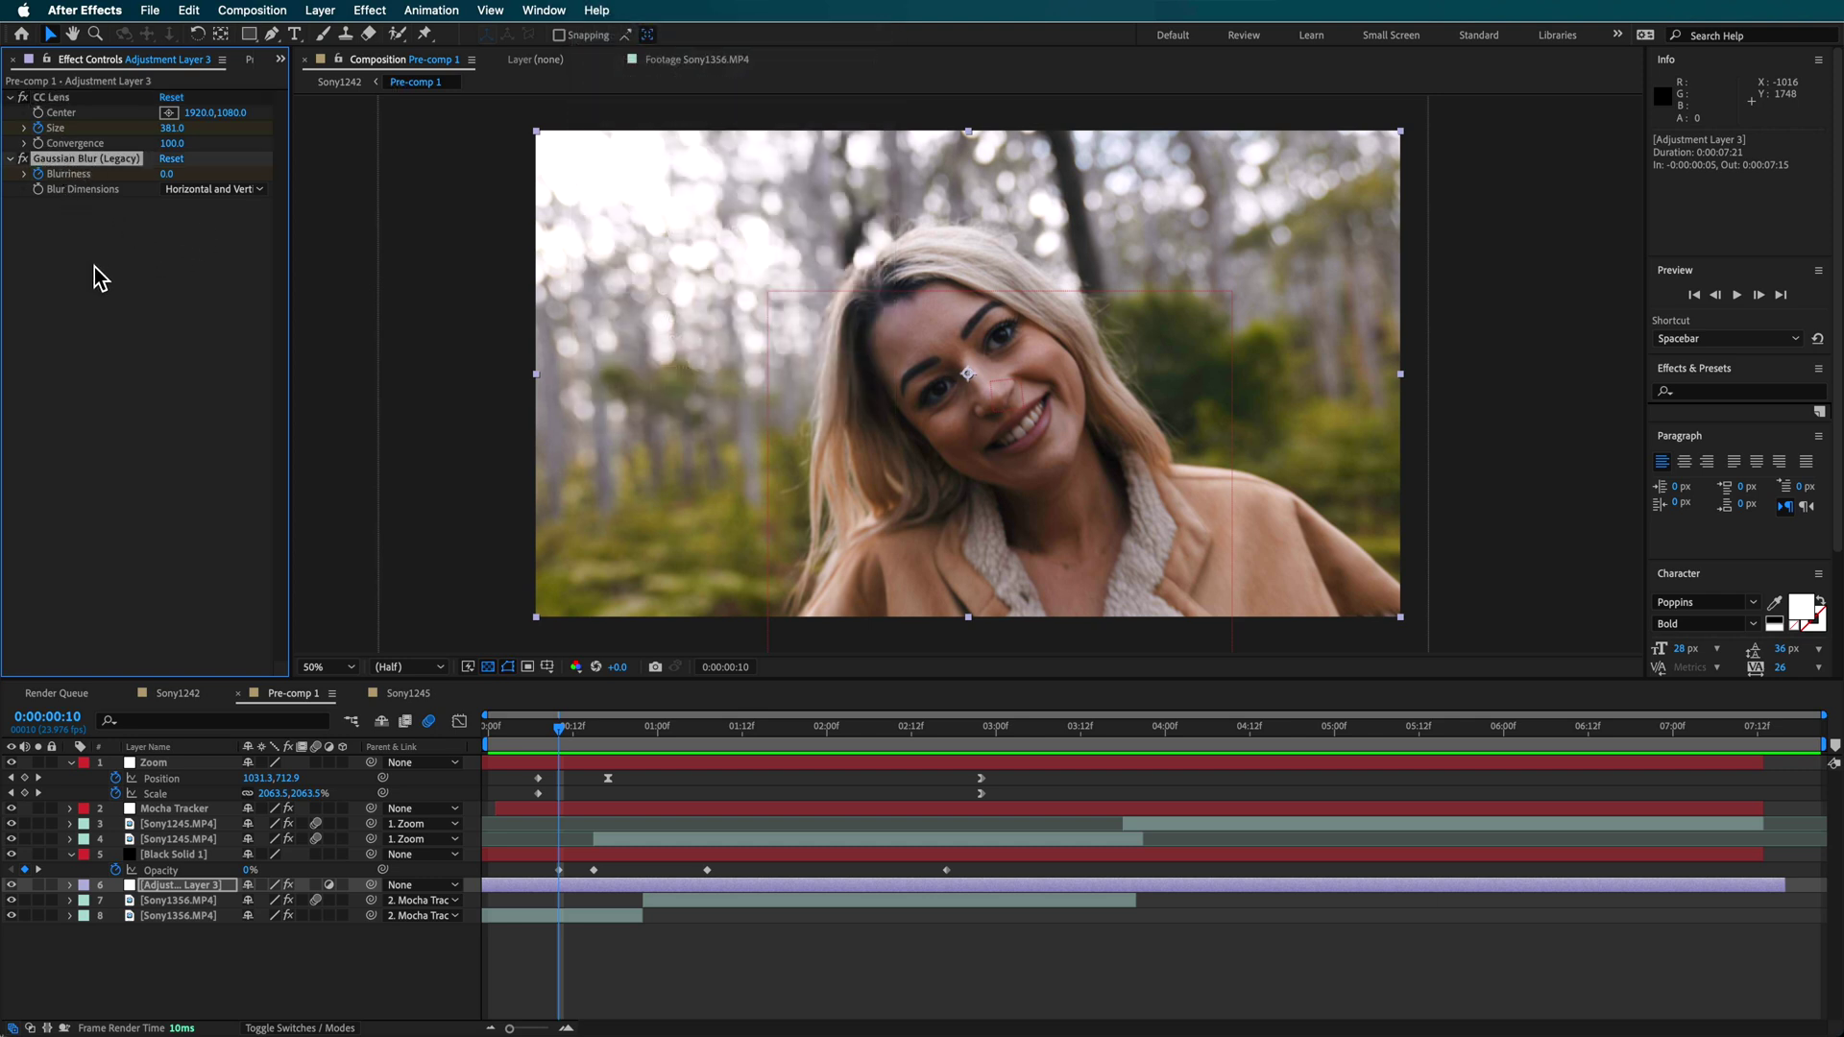
# - Reveal the keyframes and scrub through CC Lens Size and the Blurriness ramp to 0:00:01:19
pyautogui.press('u')
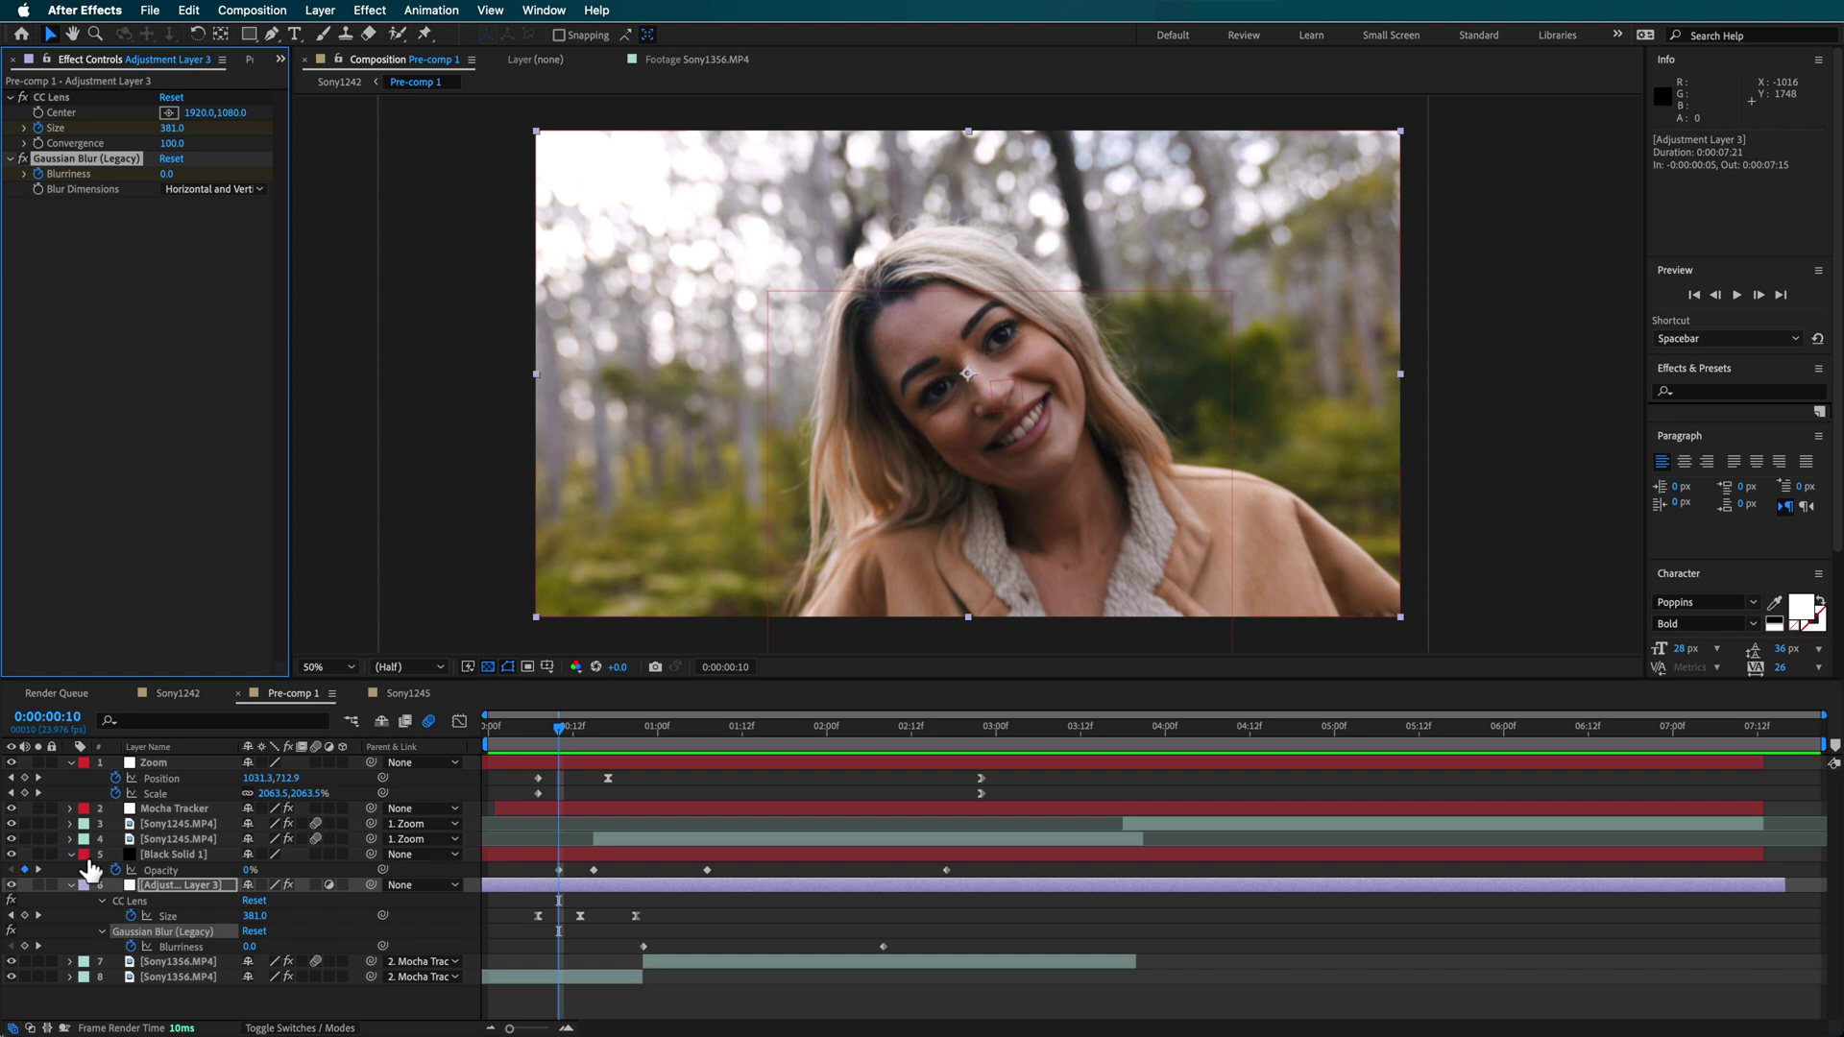
pyautogui.click(73, 854)
pyautogui.click(538, 727)
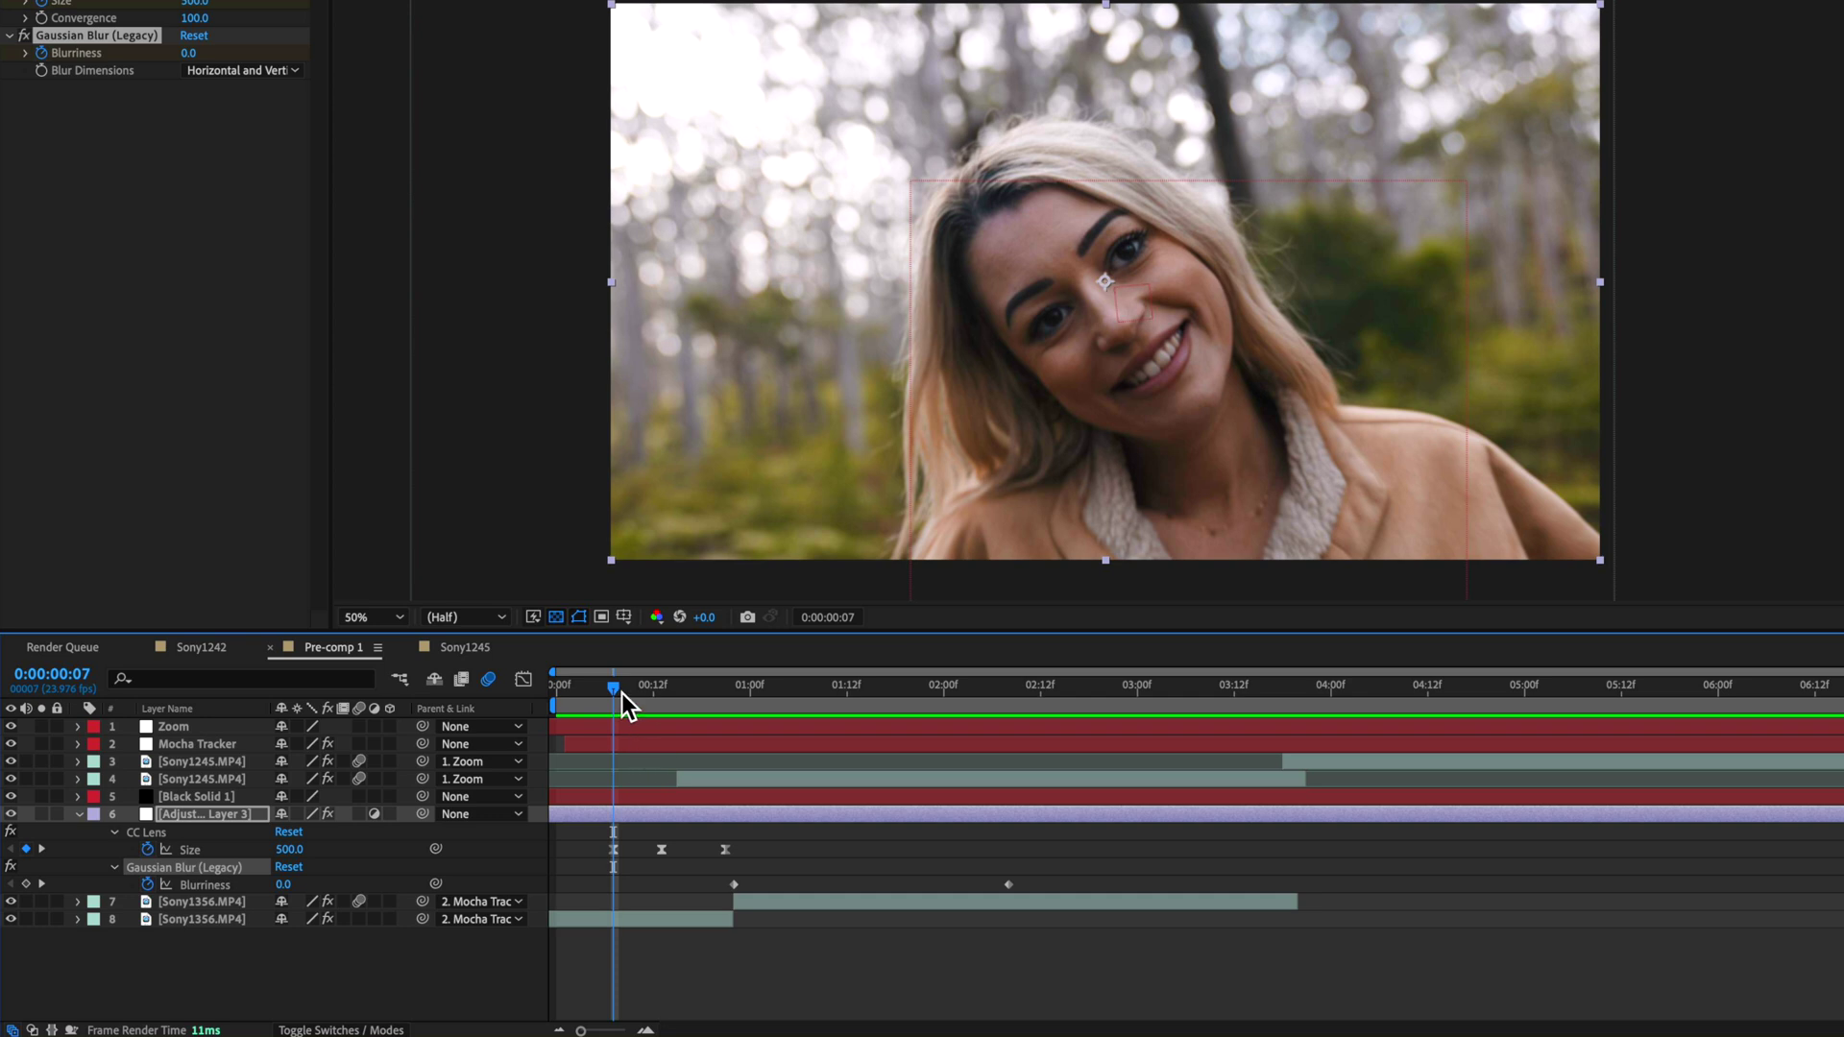
pyautogui.moveTo(619, 688); pyautogui.dragTo(682, 738)
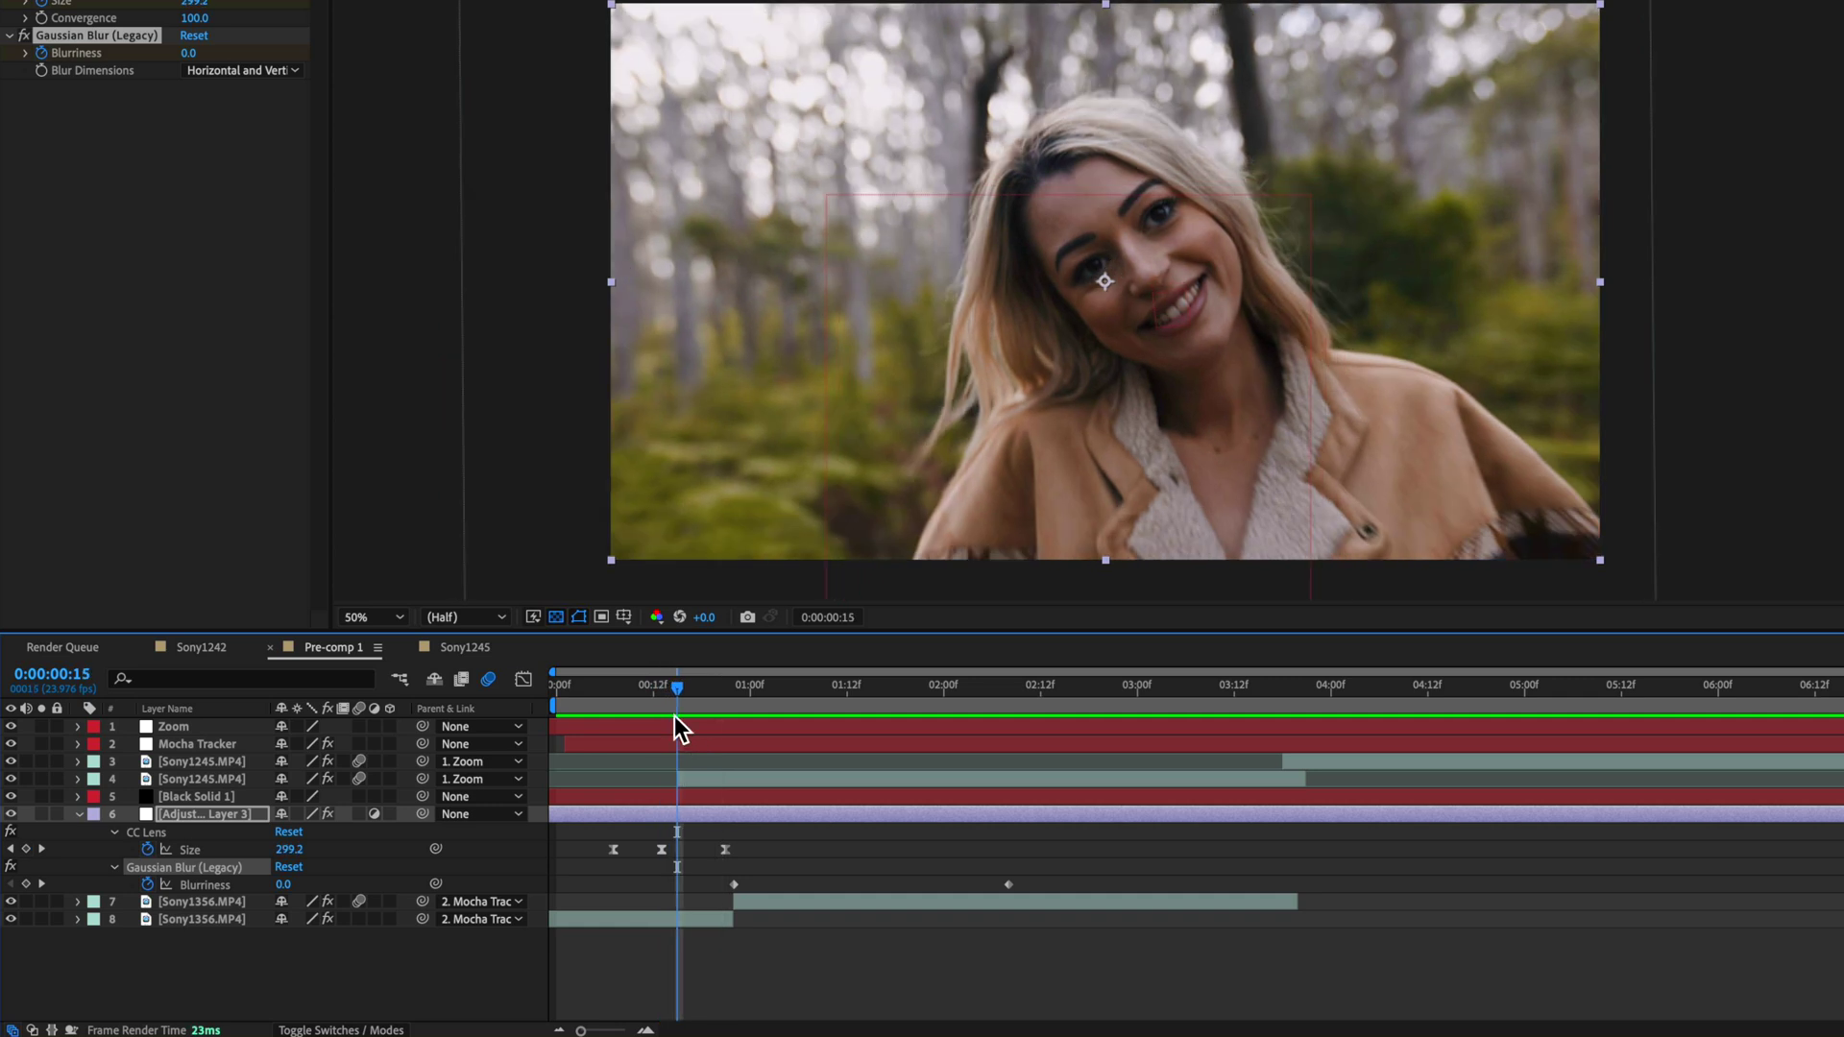
pyautogui.moveTo(674, 717); pyautogui.dragTo(773, 719)
pyautogui.click(204, 884)
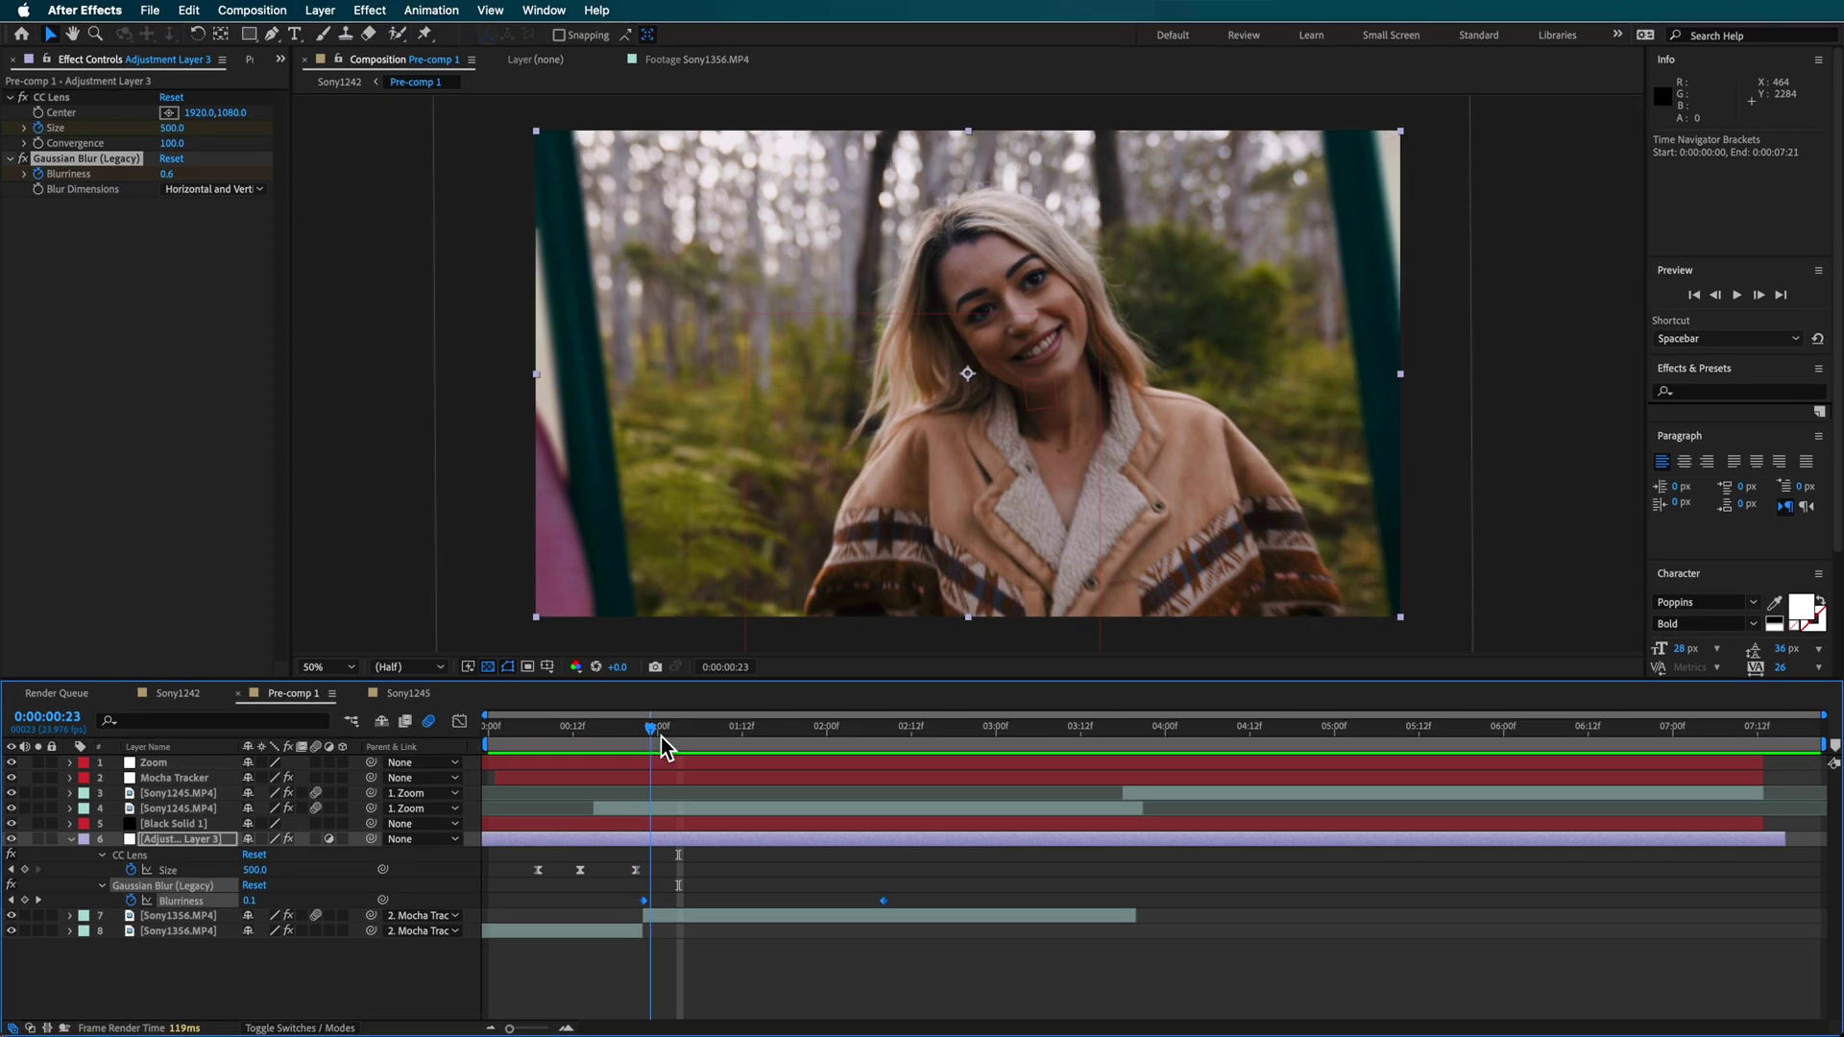
pyautogui.moveTo(738, 714); pyautogui.dragTo(455, 845)
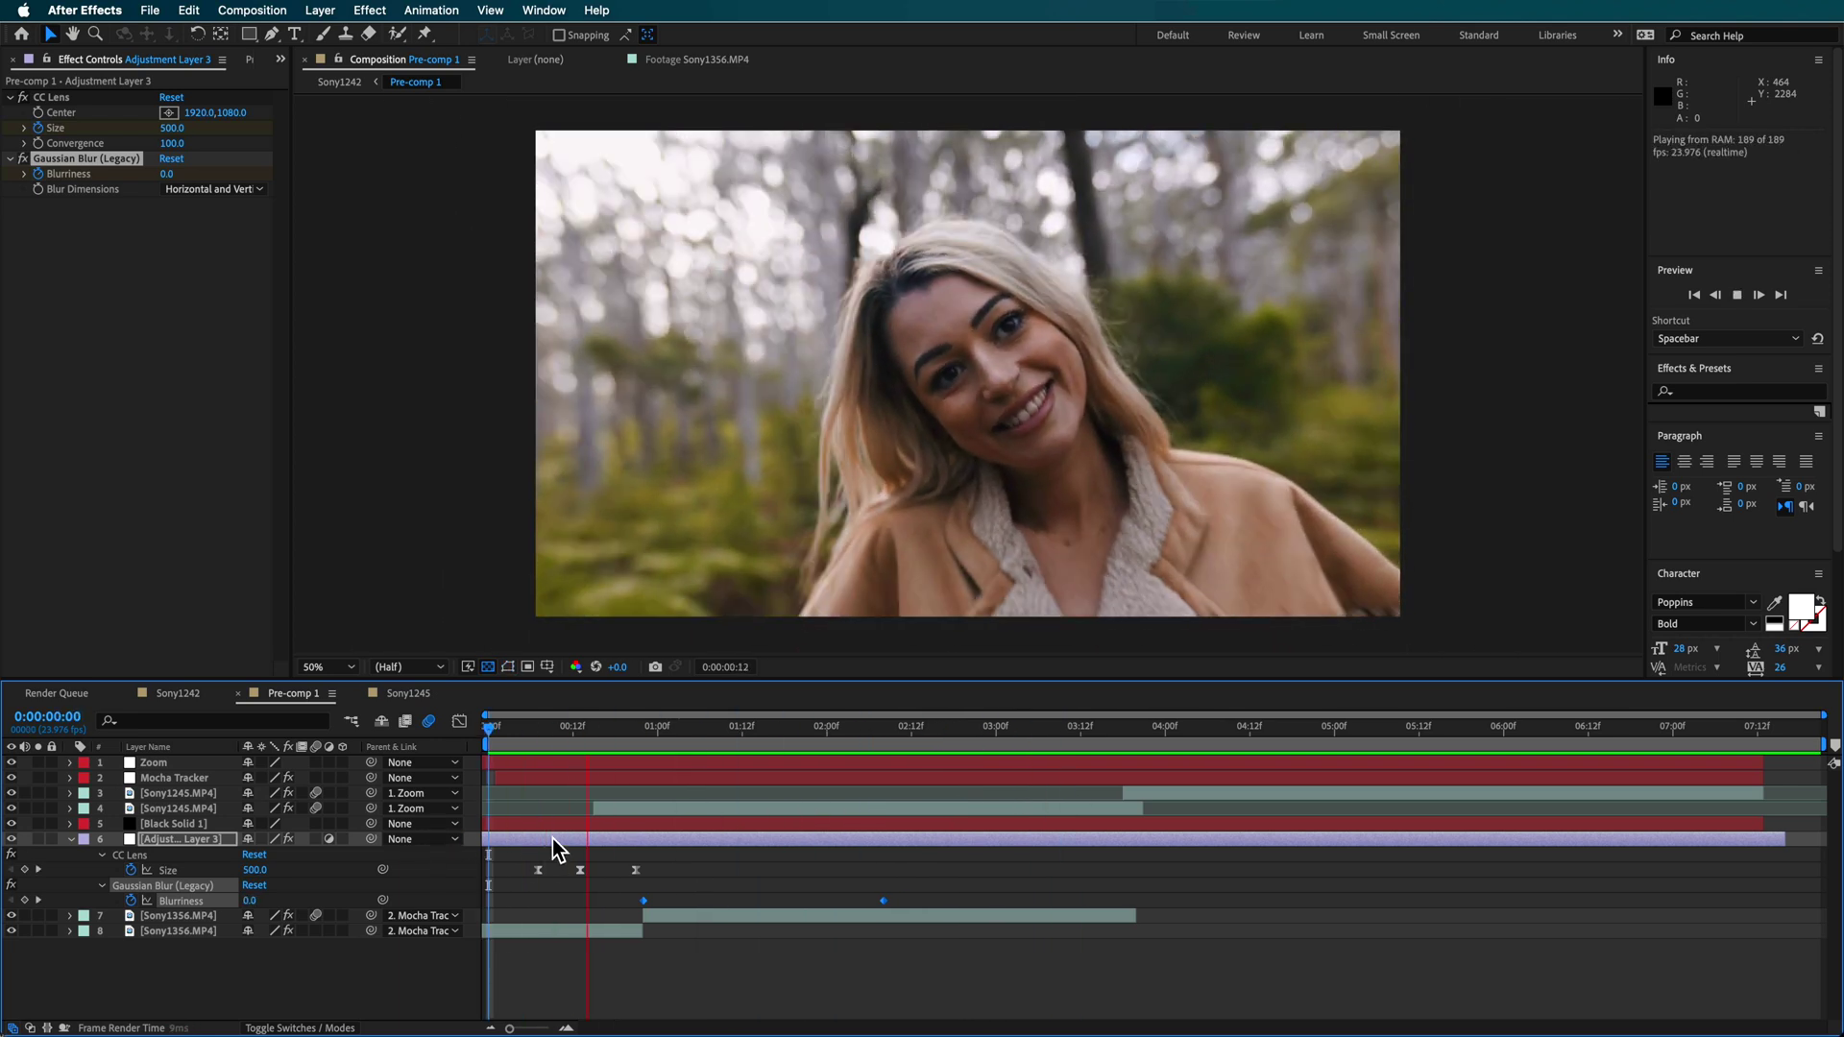